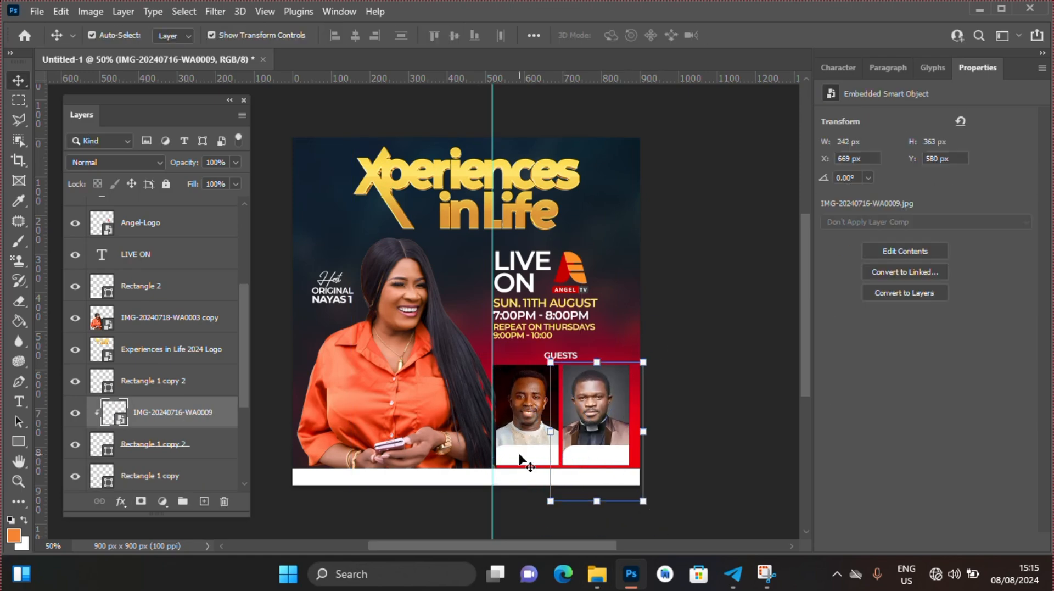
# - Add a text line on the white strip beneath the artwork reading "CALL OR SEND COMMENTS ON" followed by the contact phone number
pyautogui.click(542, 483)
pyautogui.click(132, 476)
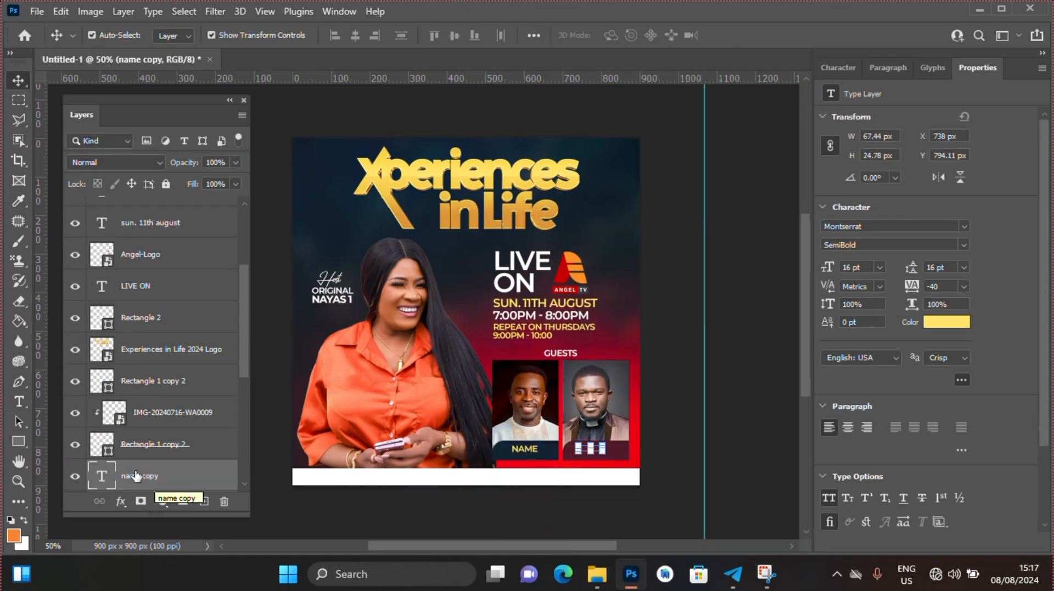
pyautogui.press('t')
pyautogui.click(360, 477)
pyautogui.write('CALL OR SEND COMMENTS ON +233 00 000 00000')
# - Move the vertical guide from the guest pictures out beyond the canvas edge
pyautogui.moveTo(493, 350); pyautogui.dragTo(629, 350)
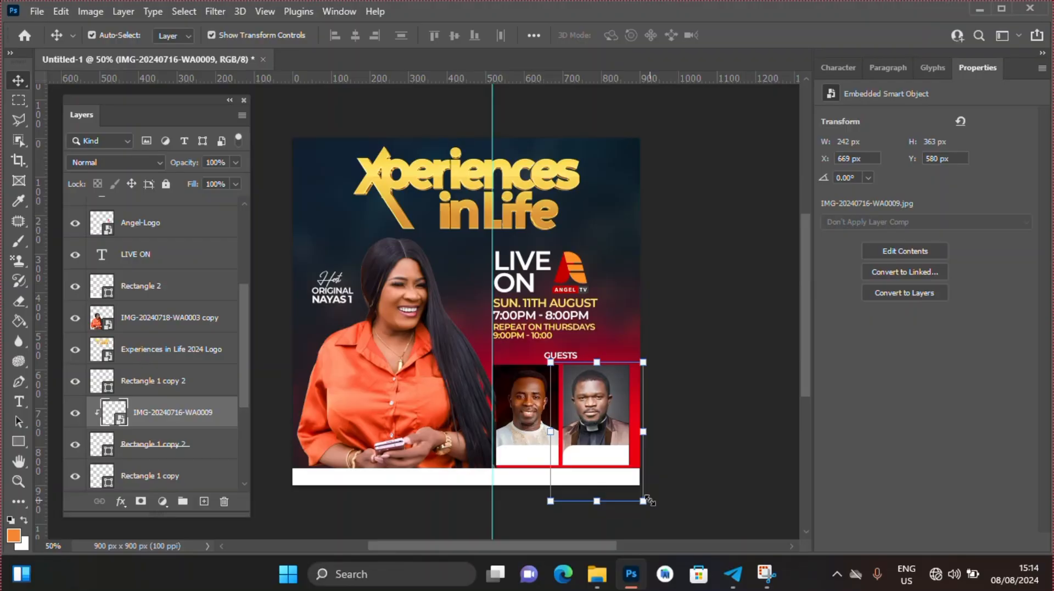
pyautogui.click(515, 454)
pyautogui.moveTo(492, 354); pyautogui.dragTo(704, 363)
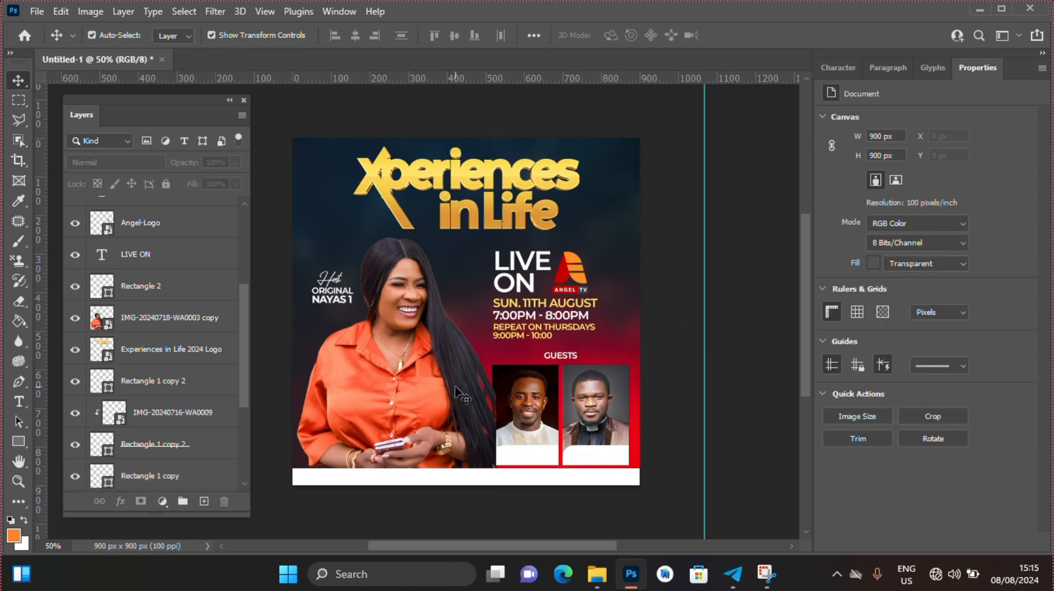
# - Reorder the woman's photo layer so it sits beneath the guest picture layers, directly above the blurred background
pyautogui.click(483, 435)
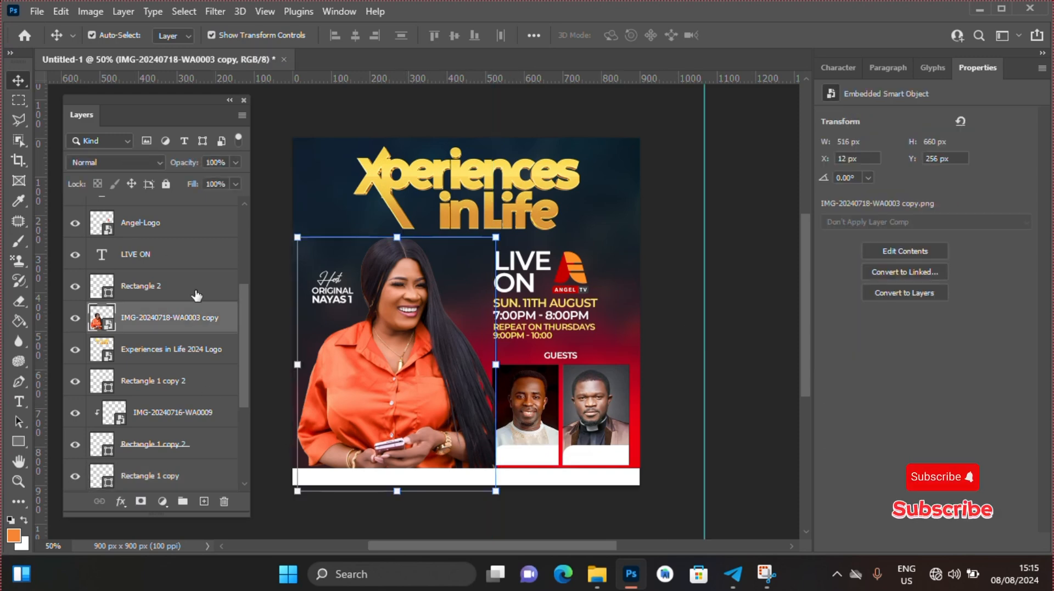
pyautogui.moveTo(192, 317); pyautogui.dragTo(207, 384)
pyautogui.click(668, 366)
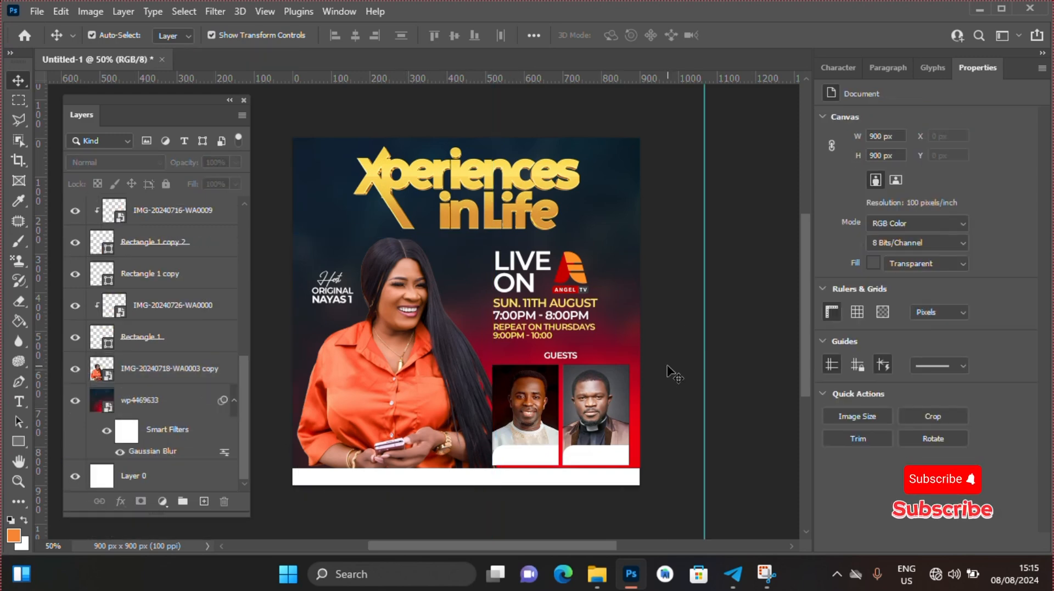
# - Fill the first guest's name plate with a dark navy sampled from the flyer background
pyautogui.click(531, 461)
pyautogui.click(872, 230)
pyautogui.click(1021, 253)
pyautogui.click(428, 205)
pyautogui.click(950, 270)
# - Fill the second guest's name plate with a dark maroon sampled from the flyer background
pyautogui.click(597, 456)
pyautogui.click(872, 230)
pyautogui.click(1021, 253)
pyautogui.click(476, 309)
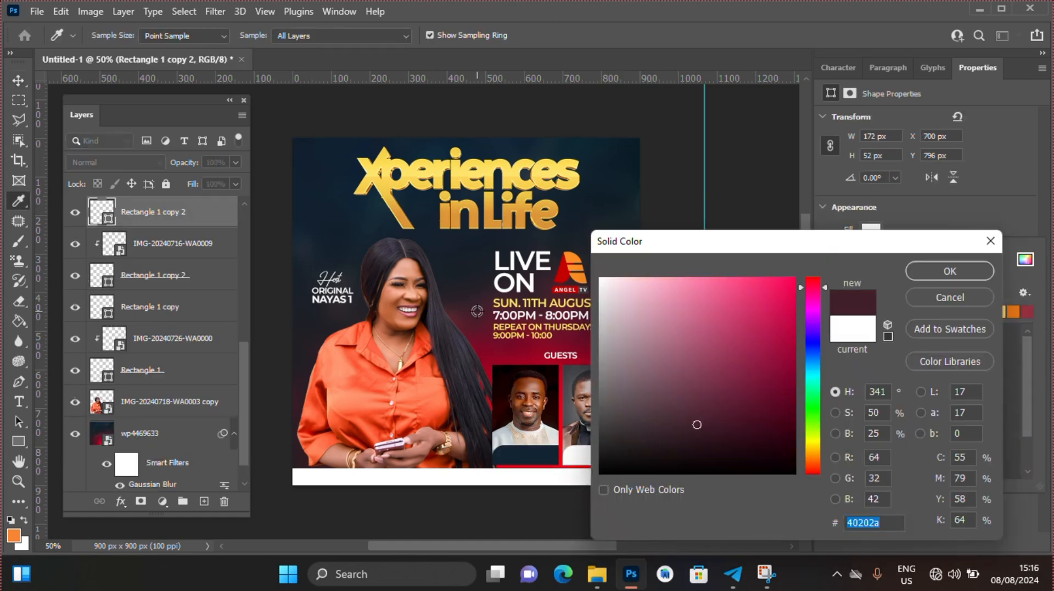
pyautogui.click(950, 270)
pyautogui.click(682, 357)
# - Select both guest photos with their frames and name plates and nudge them up together
pyautogui.click(505, 371)
pyautogui.keyDown('ctrl'); pyautogui.click(199, 375); pyautogui.keyUp('ctrl')
pyautogui.keyDown('ctrl'); pyautogui.click(192, 308); pyautogui.keyUp('ctrl')
pyautogui.keyDown('ctrl'); pyautogui.click(184, 277); pyautogui.keyUp('ctrl')
pyautogui.keyDown('ctrl'); pyautogui.click(165, 245); pyautogui.keyUp('ctrl')
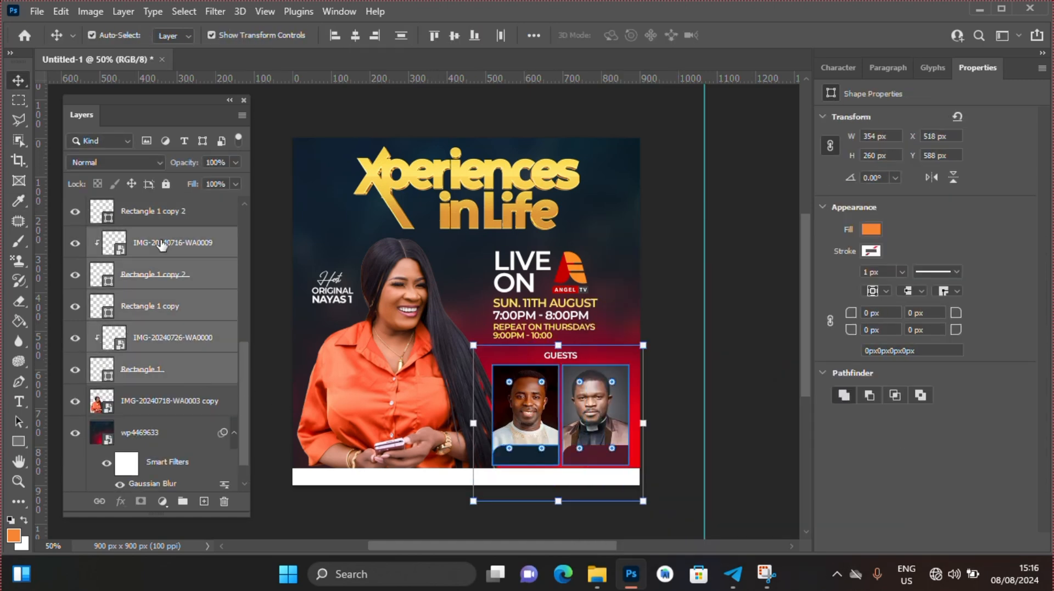
pyautogui.keyDown('ctrl'); pyautogui.click(150, 217); pyautogui.keyUp('ctrl')
pyautogui.press('Up')
pyautogui.press('Up')
pyautogui.press('Up')
pyautogui.press('Up')
pyautogui.press('Up')
pyautogui.press('Up')
# - Nudge the GUESTS heading up slightly above the guest photos
pyautogui.click(561, 354)
pyautogui.press('Up')
pyautogui.press('Up')
pyautogui.press('Up')
pyautogui.press('Up')
pyautogui.press('Up')
pyautogui.press('Up')
pyautogui.click(665, 263)
# - Nudge the second guest's maroon name plate up to Y 784 px
pyautogui.click(596, 454)
pyautogui.press('Up')
pyautogui.press('Up')
pyautogui.press('Up')
pyautogui.press('Up')
pyautogui.press('Up')
pyautogui.press('Up')
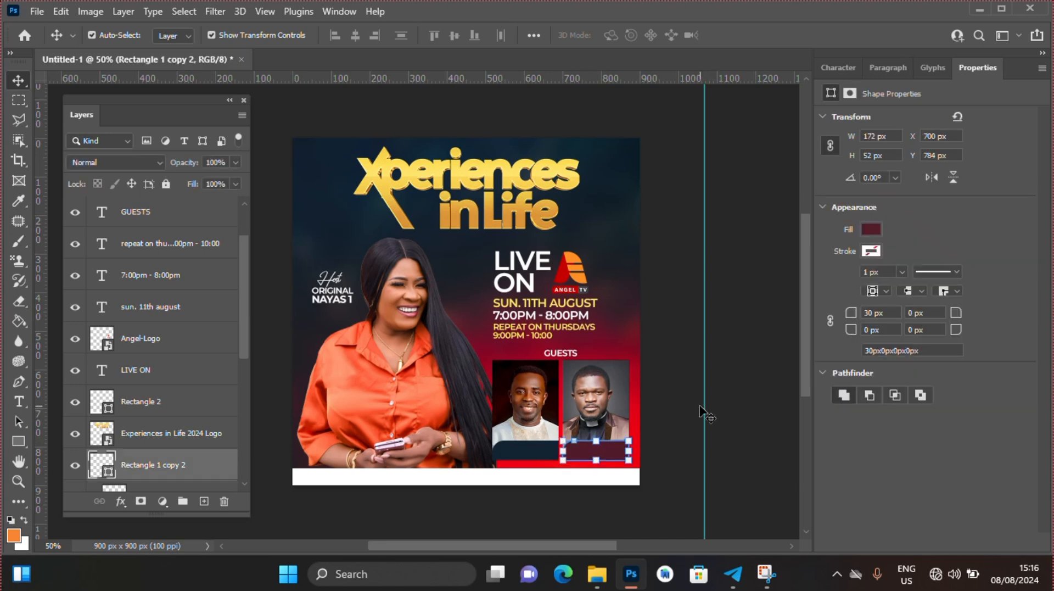
# - Copy the yellow repeat-time text onto the first guest's name plate and change its wording to NAME
pyautogui.click(526, 451)
pyautogui.click(544, 331)
pyautogui.hotkey('ctrl', 'c')
pyautogui.click(525, 451)
pyautogui.hotkey('ctrl', 'v')
pyautogui.moveTo(439, 306); pyautogui.dragTo(582, 452)
pyautogui.doubleClick(95, 479)
pyautogui.write('name')
pyautogui.click(738, 35)
pyautogui.press('v')
pyautogui.click(650, 475)
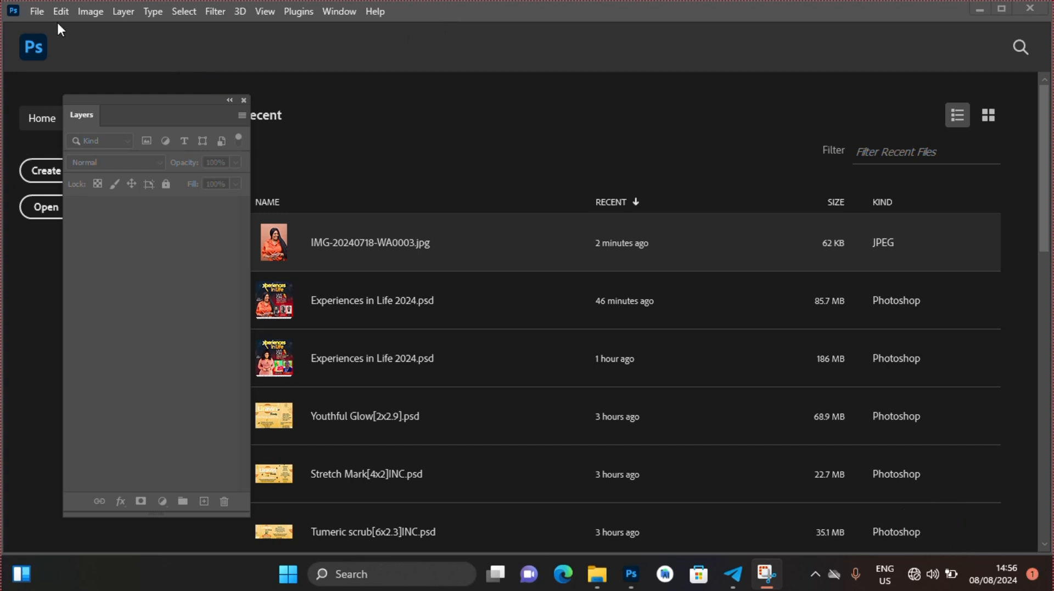
# - Create a 9 x 9 inch RGB document at 100 pixels/inch with a white background and unlock its Background layer
pyautogui.click(38, 16)
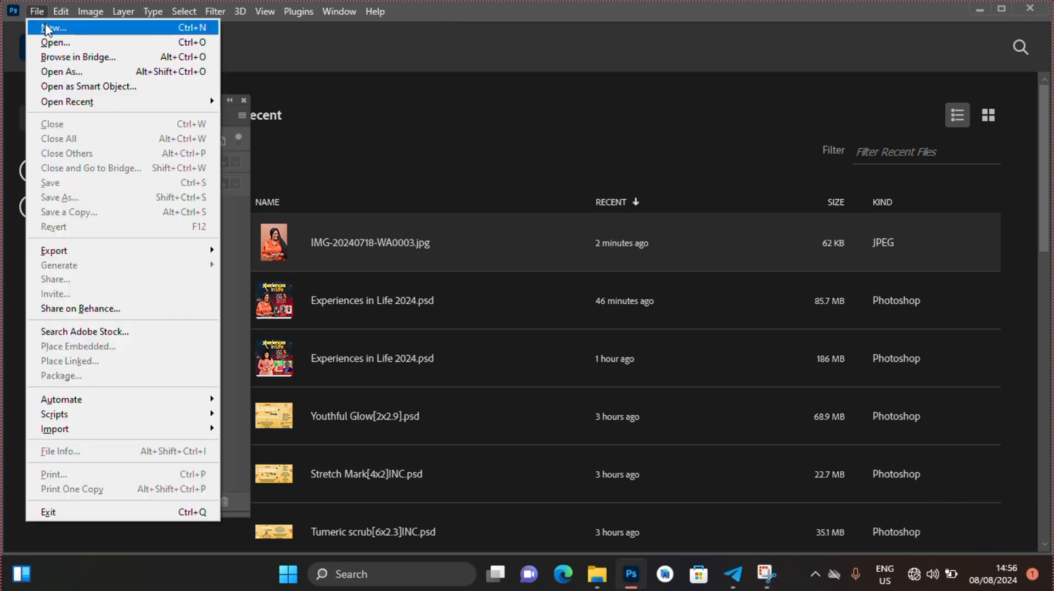
pyautogui.click(46, 27)
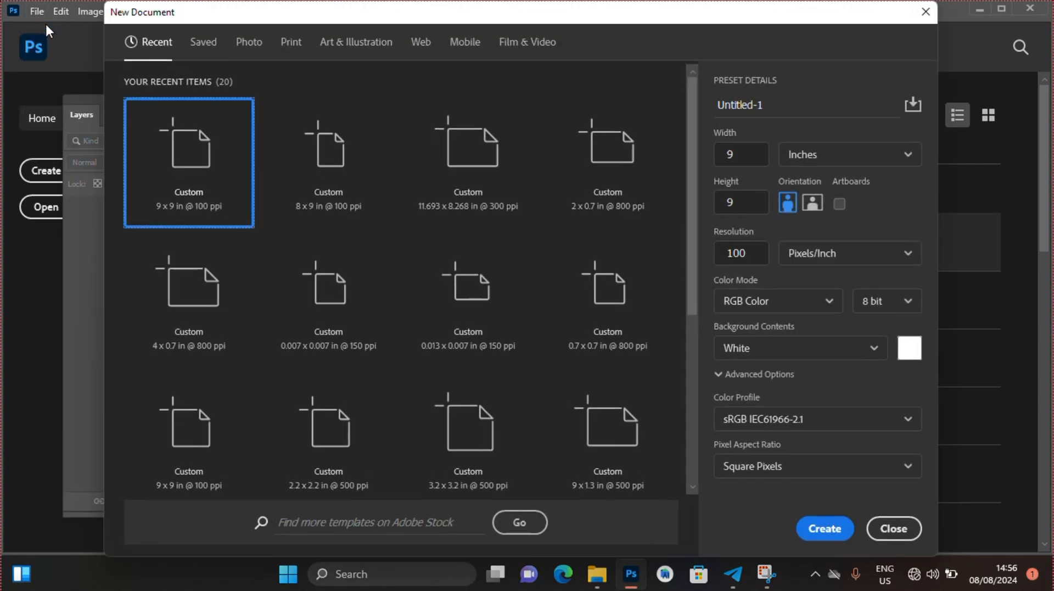
pyautogui.click(743, 148)
pyautogui.write('9')
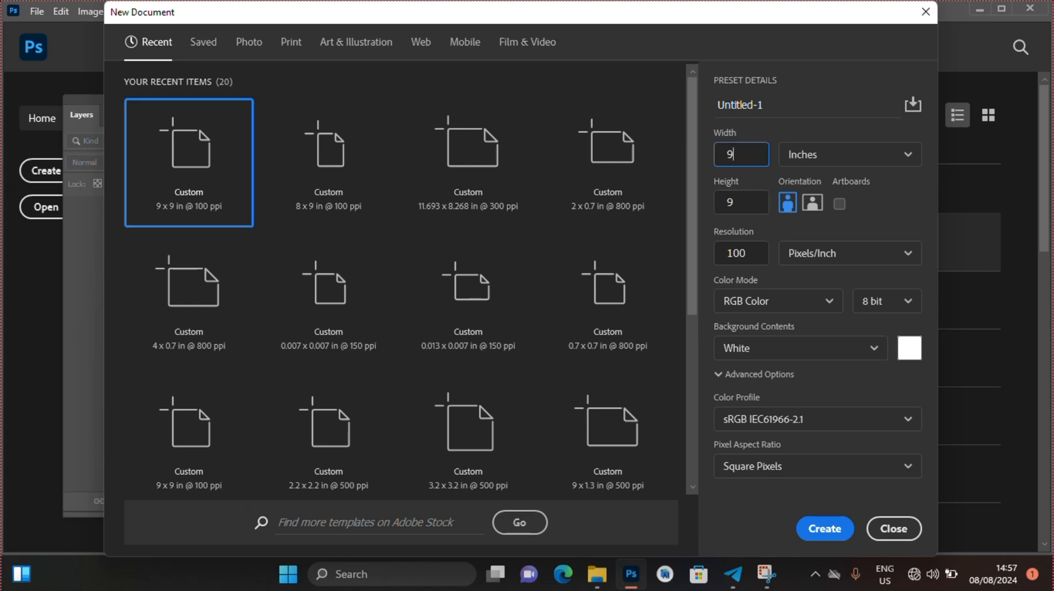
pyautogui.click(744, 203)
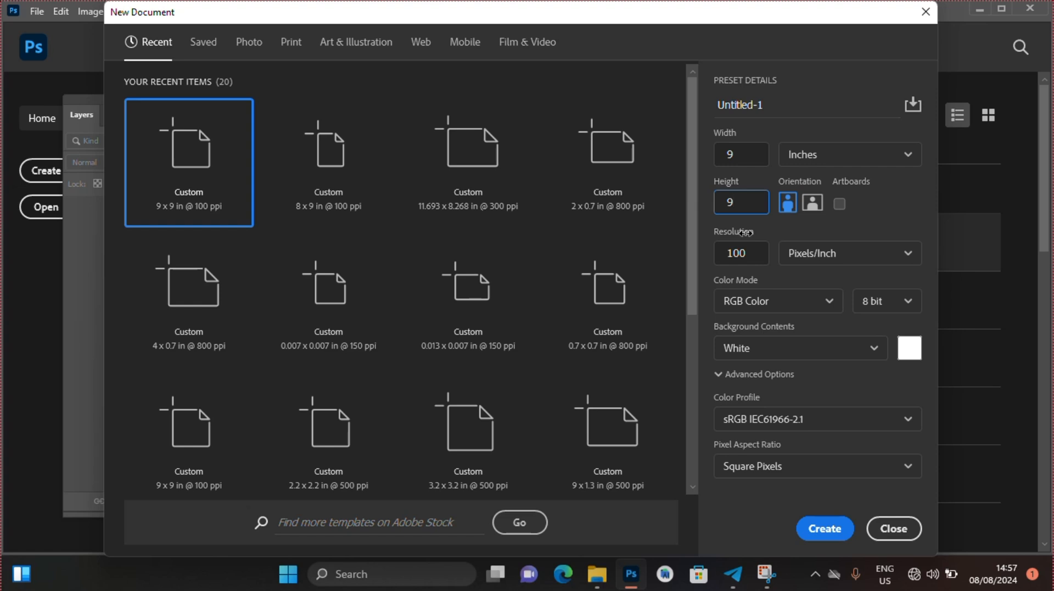
pyautogui.click(828, 528)
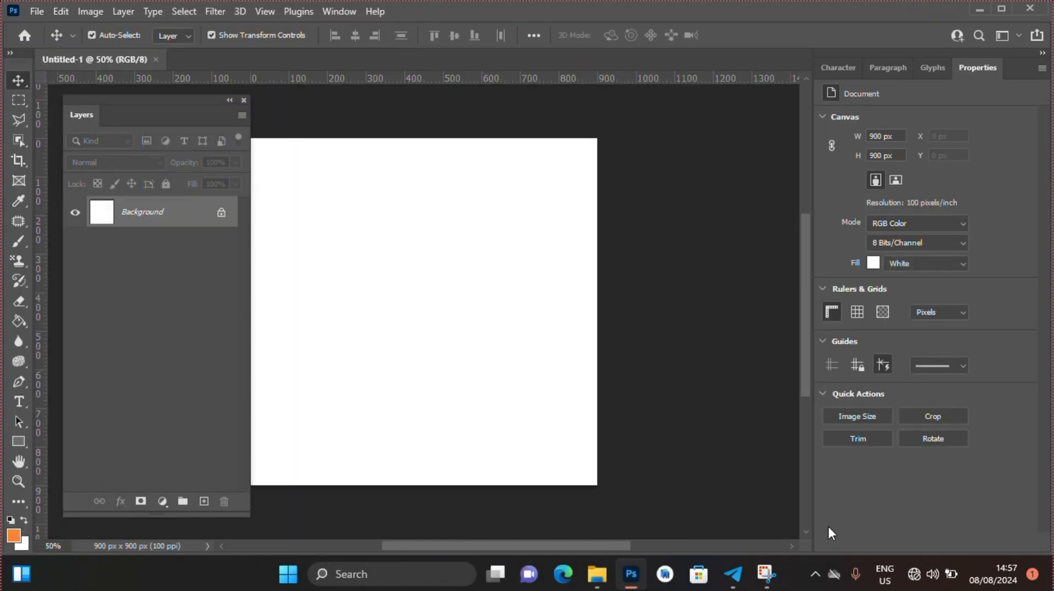
pyautogui.moveTo(571, 547); pyautogui.dragTo(557, 545)
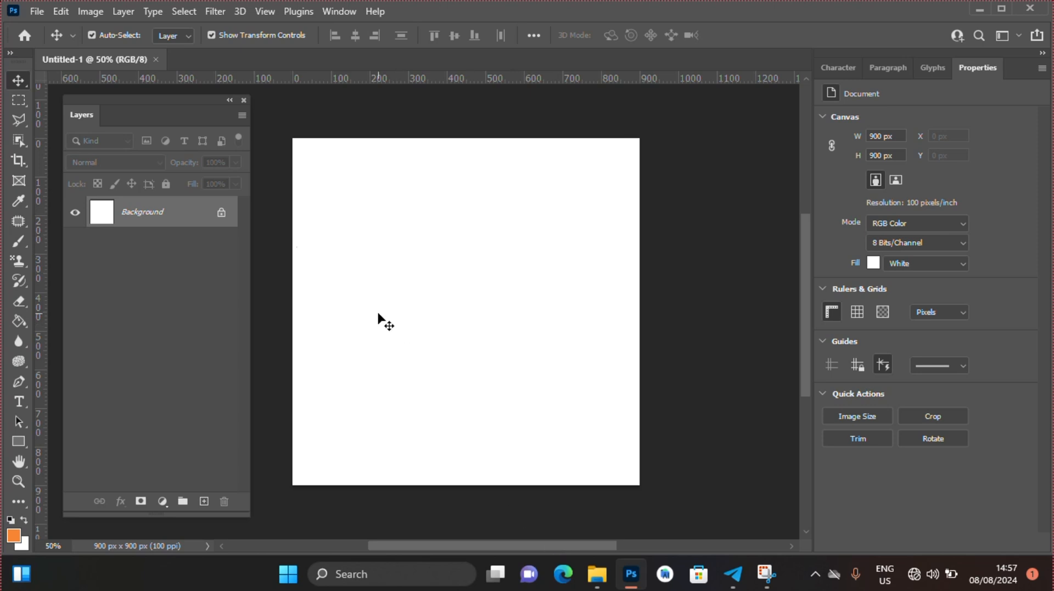
pyautogui.click(221, 214)
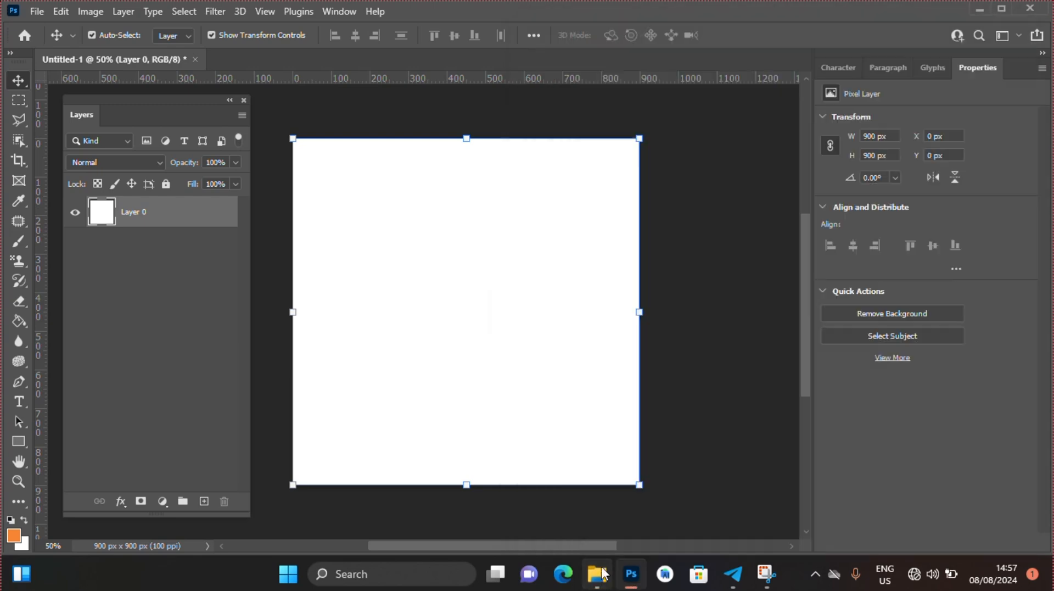
# - Place wp4469633.jpg from the IMG folder, enlarge it to about 30.45% and shift it left to cover the canvas
pyautogui.click(603, 574)
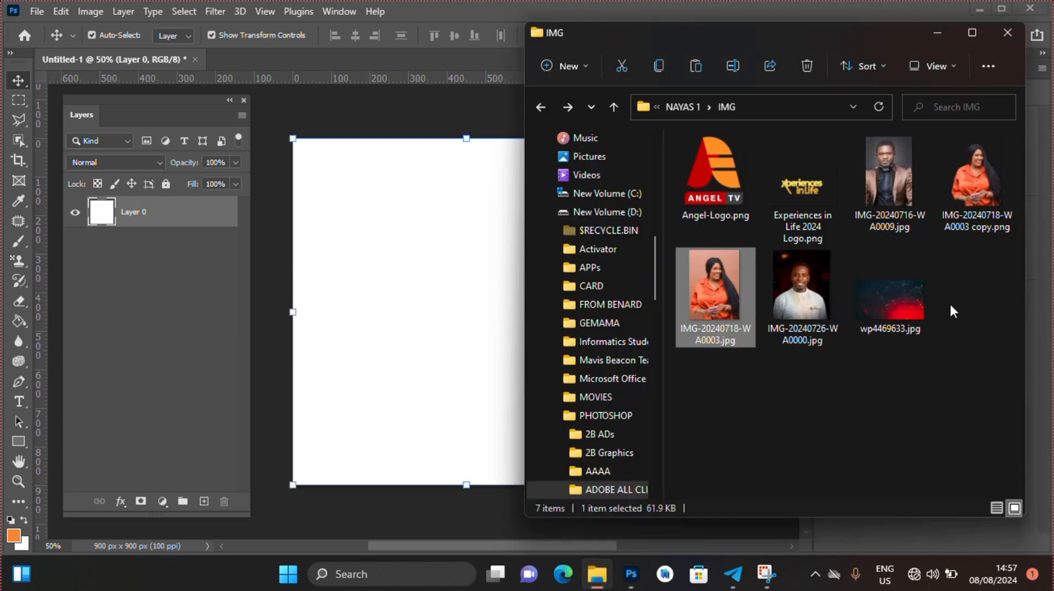
pyautogui.moveTo(900, 306); pyautogui.dragTo(381, 246)
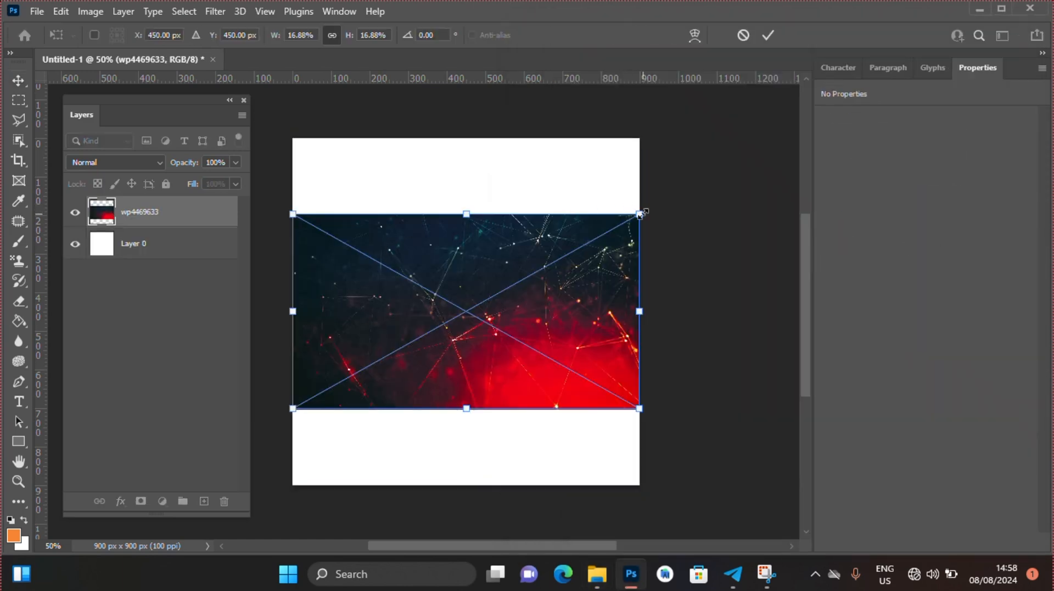
pyautogui.moveTo(642, 213); pyautogui.dragTo(786, 142)
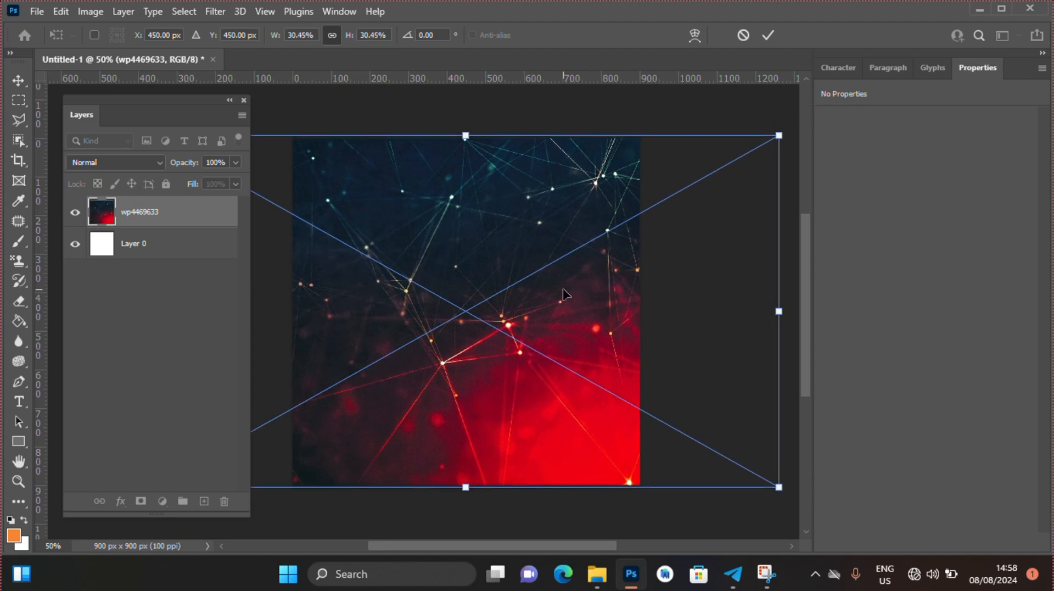
pyautogui.moveTo(558, 304); pyautogui.dragTo(493, 301)
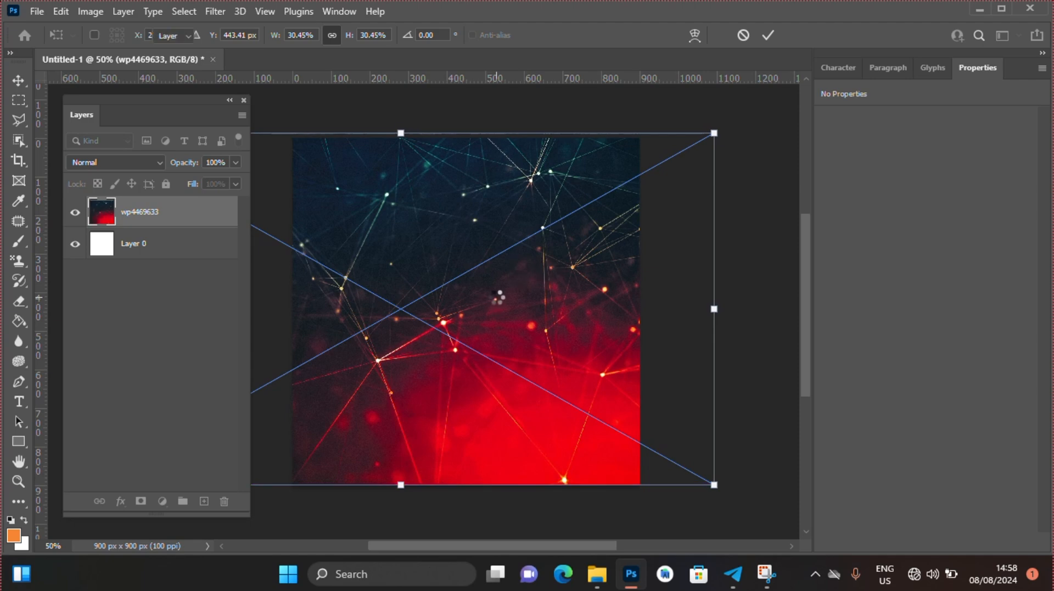
# - Apply a Gaussian Blur with a radius of about 22.2 pixels to the wp4469633 background image
pyautogui.click(212, 13)
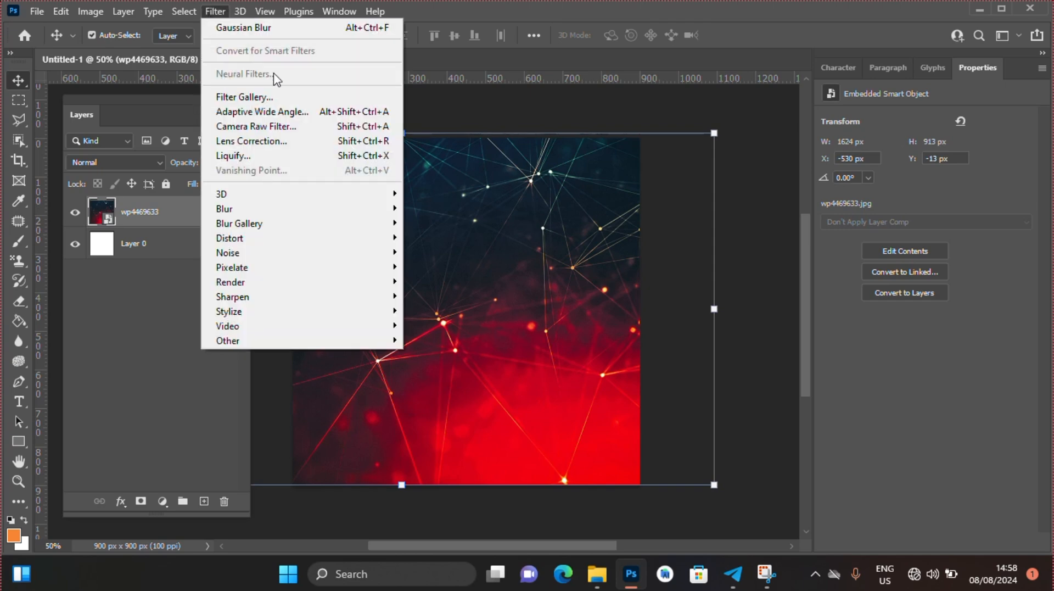
pyautogui.moveTo(367, 212)
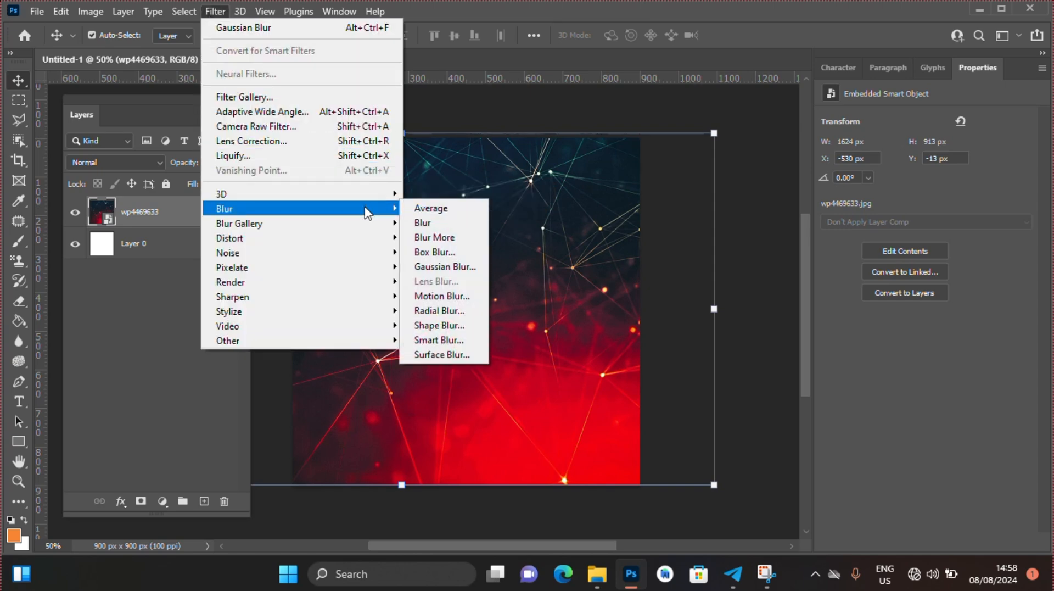
pyautogui.click(443, 267)
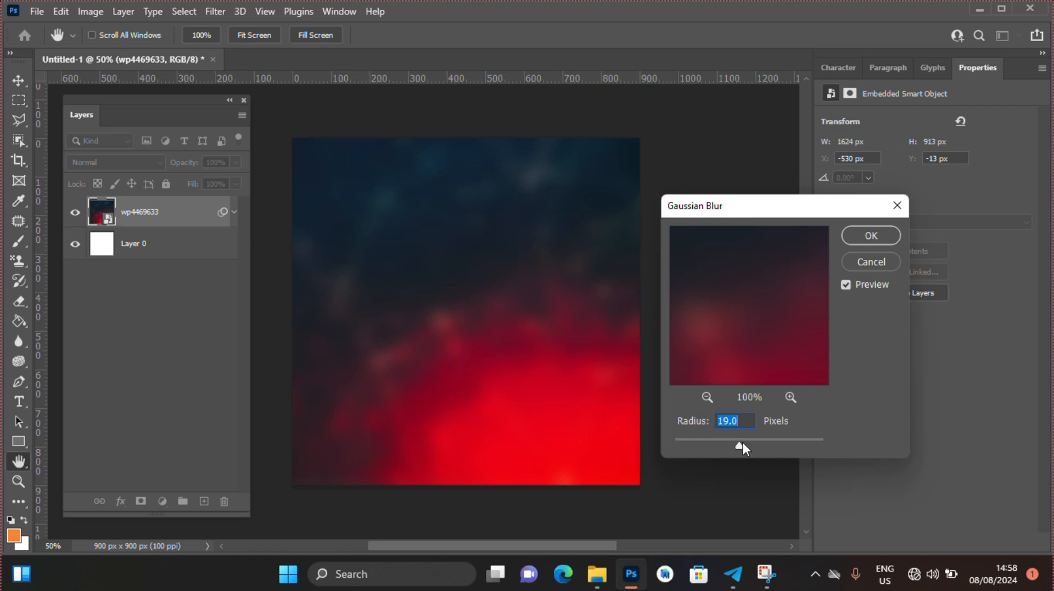
pyautogui.moveTo(742, 442); pyautogui.dragTo(702, 438)
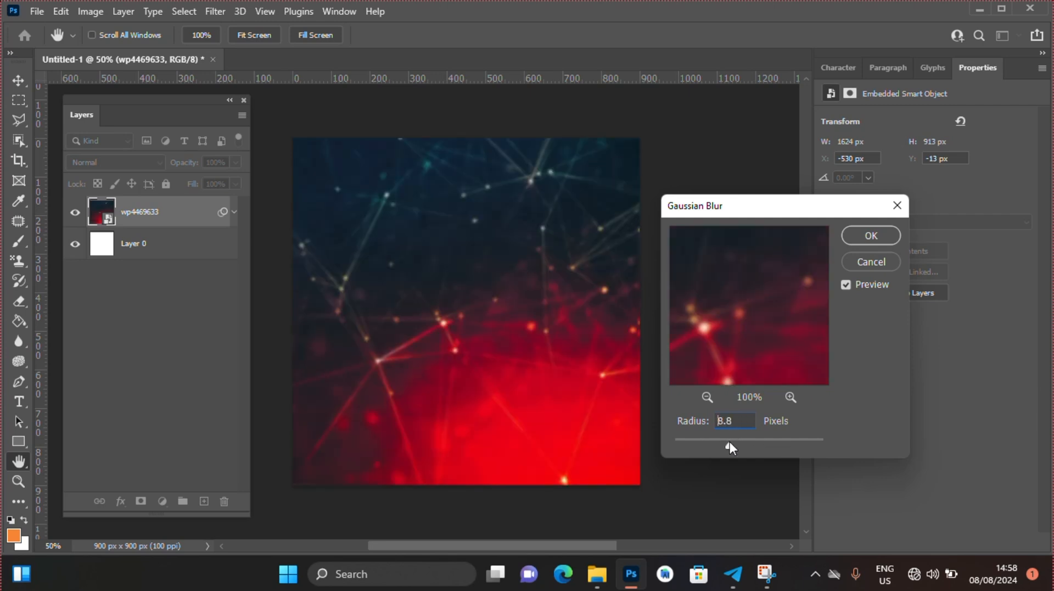
pyautogui.moveTo(736, 441); pyautogui.dragTo(743, 443)
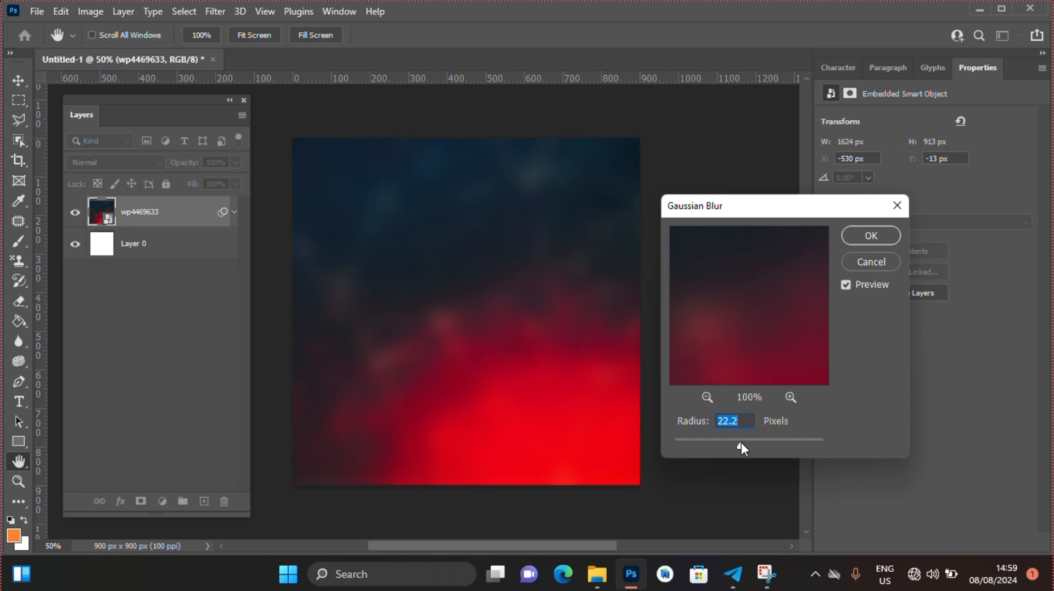
pyautogui.press('Return')
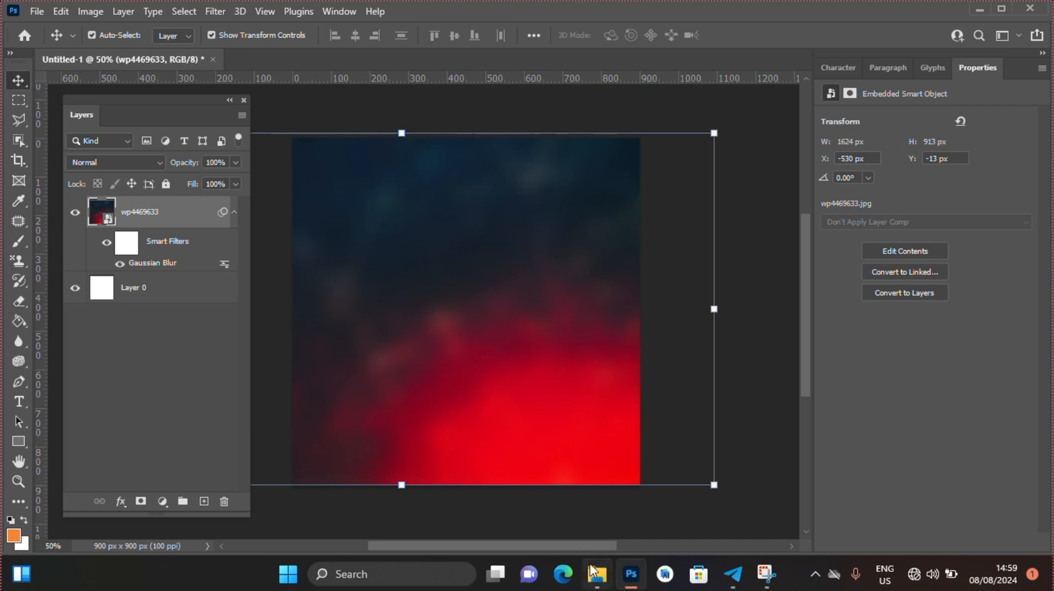
# - Place Experiences in Life 2024 Logo.png from the IMG folder and move it to the upper part of the canvas at Y 144 px
pyautogui.click(598, 581)
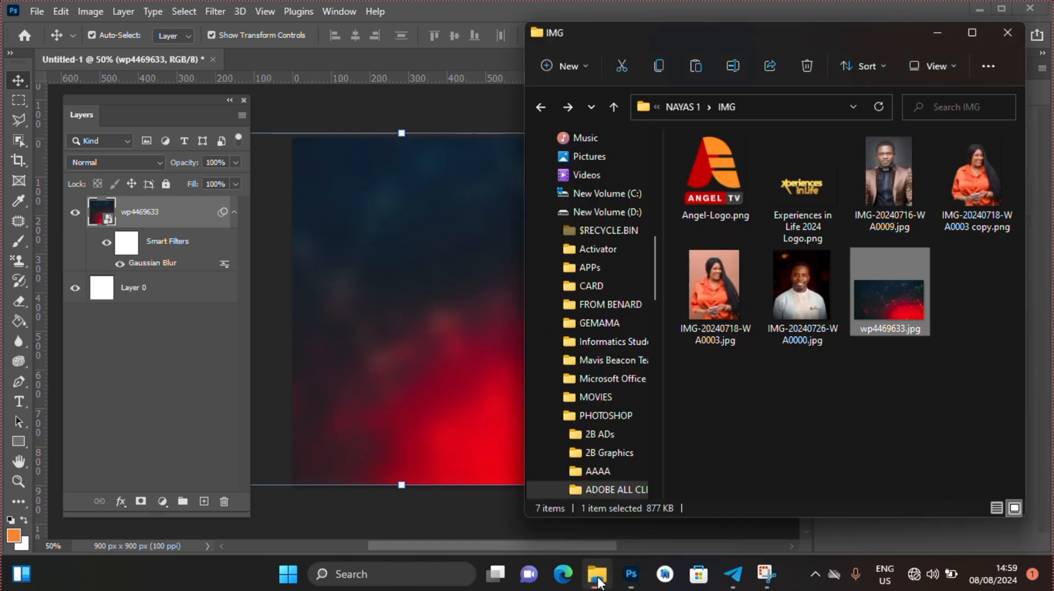
pyautogui.click(792, 179)
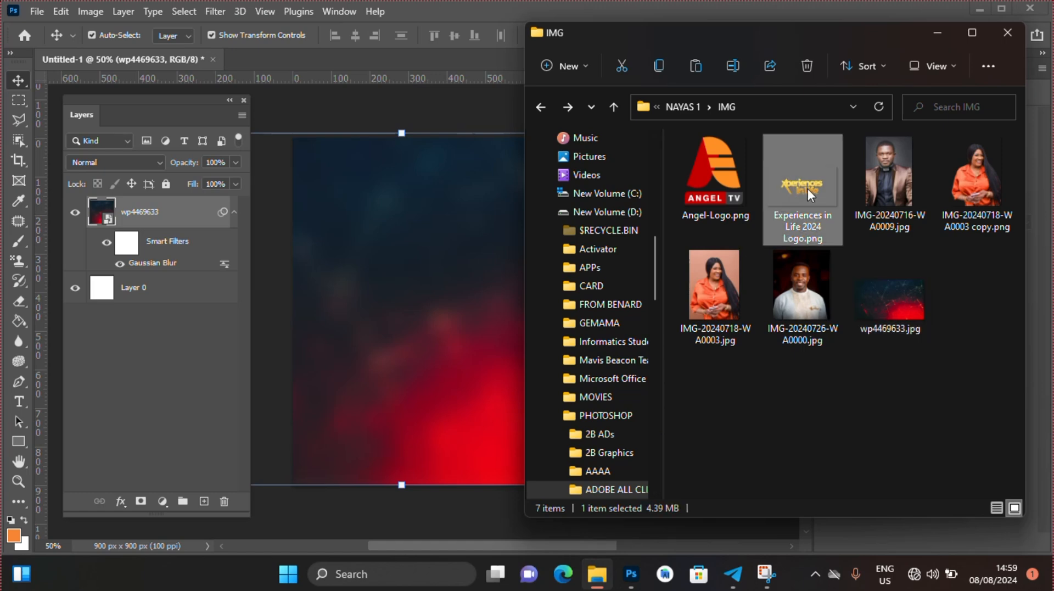
pyautogui.moveTo(808, 189); pyautogui.dragTo(431, 240)
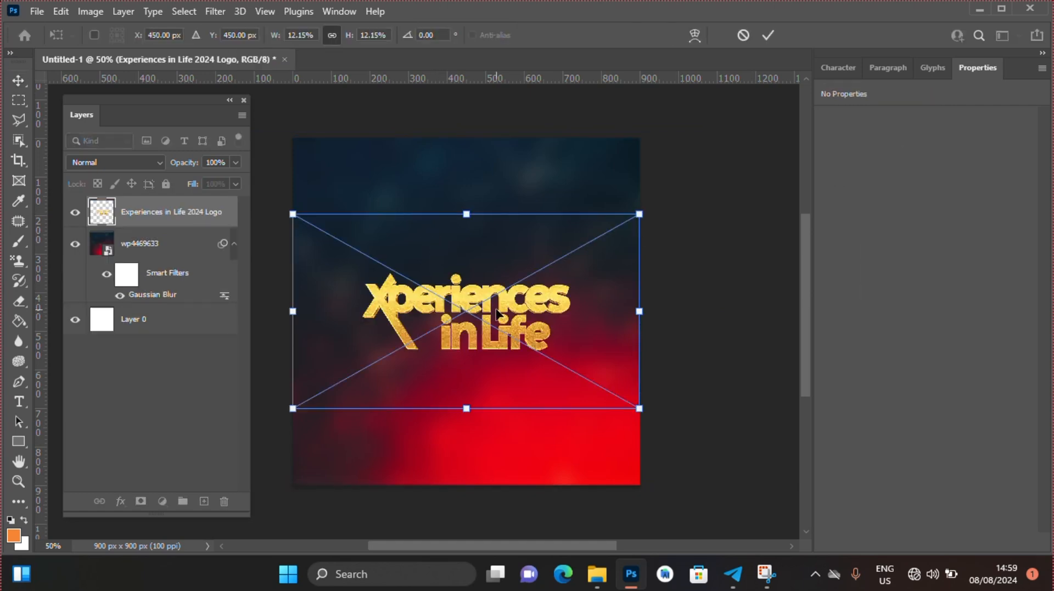
pyautogui.moveTo(496, 314); pyautogui.dragTo(490, 244)
pyautogui.hotkey('ctrl', 'z')
pyautogui.moveTo(517, 324); pyautogui.dragTo(514, 205)
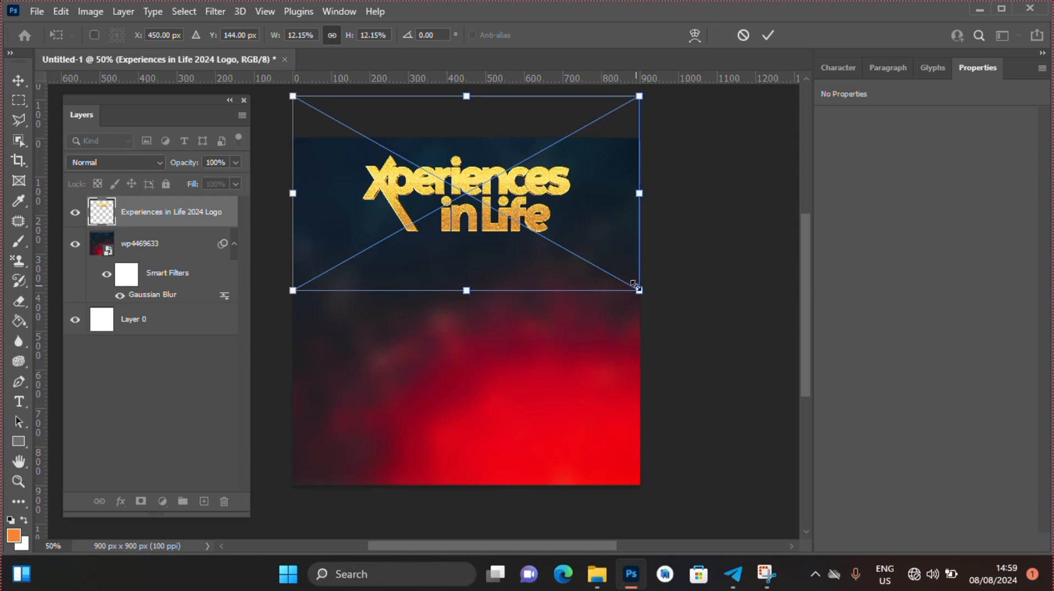
# - Enlarge the title logo to about 13.24%, raise it to Y 128 px and commit the placement
pyautogui.moveTo(640, 291); pyautogui.dragTo(657, 305)
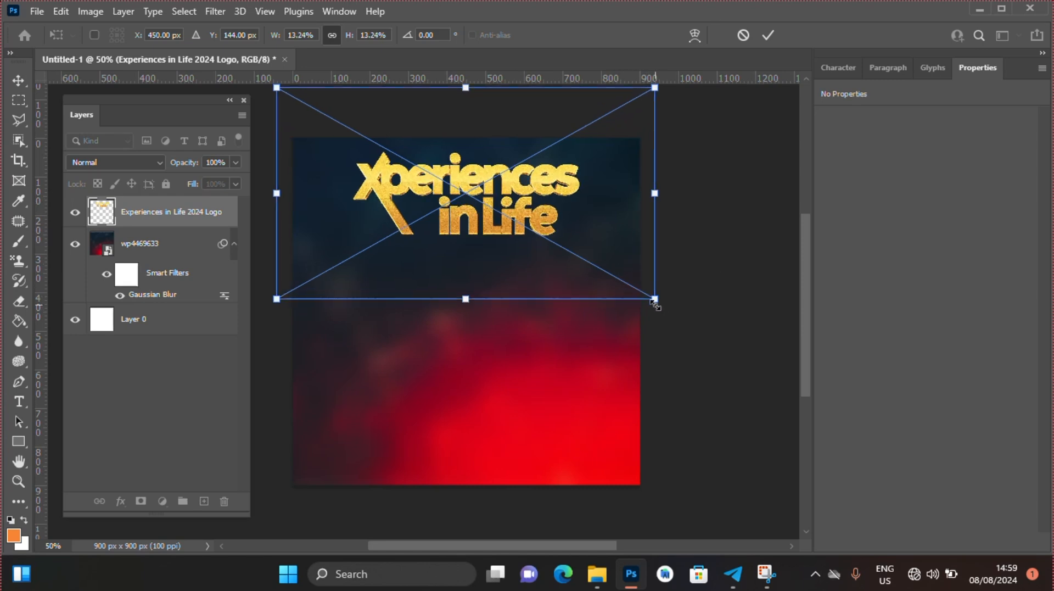
pyautogui.moveTo(554, 225); pyautogui.dragTo(532, 208)
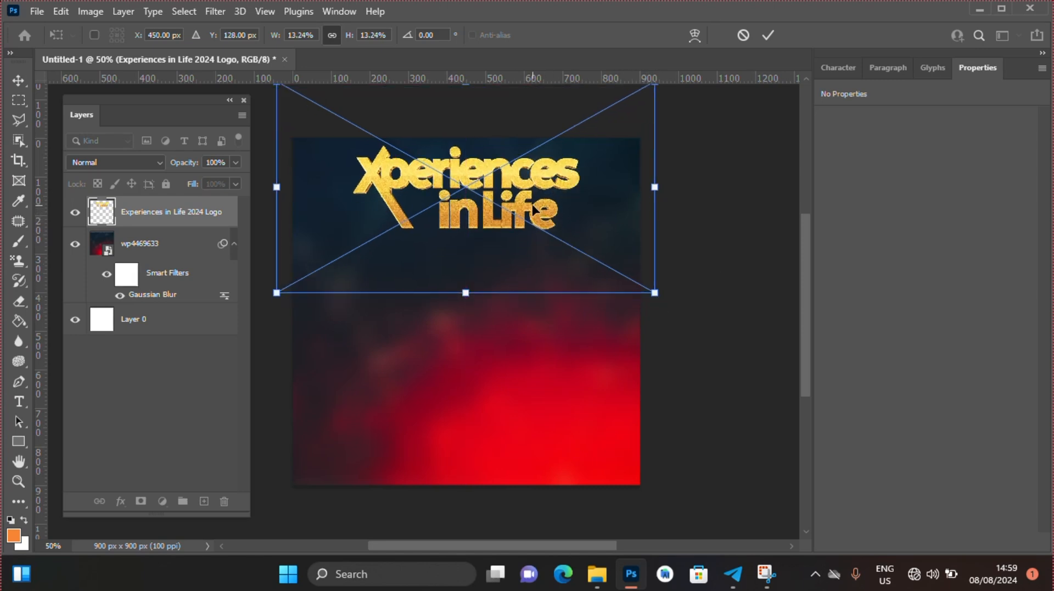
pyautogui.press('Return')
pyautogui.click(494, 178)
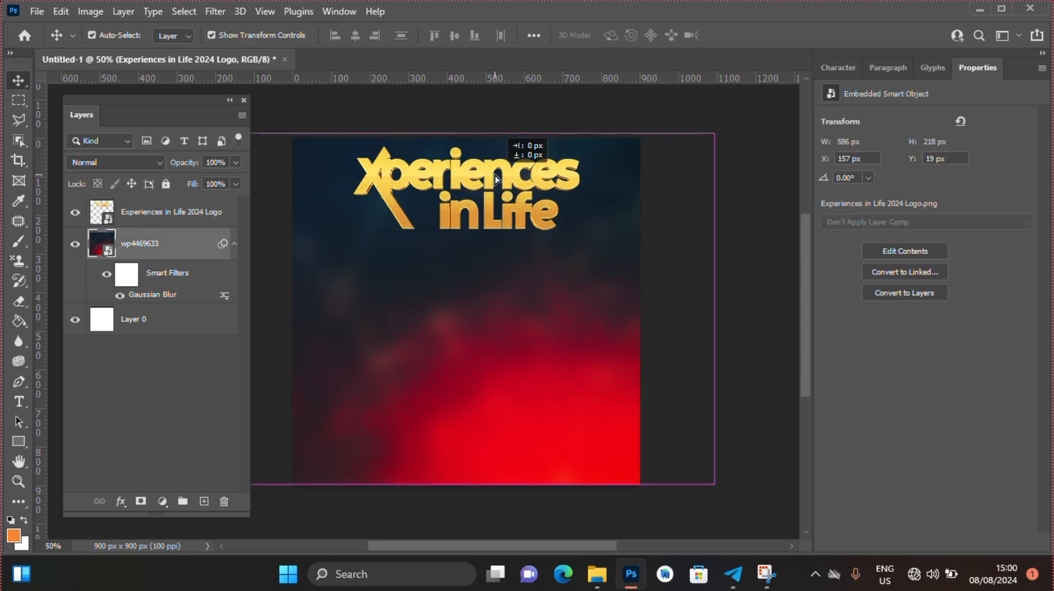
pyautogui.click(524, 222)
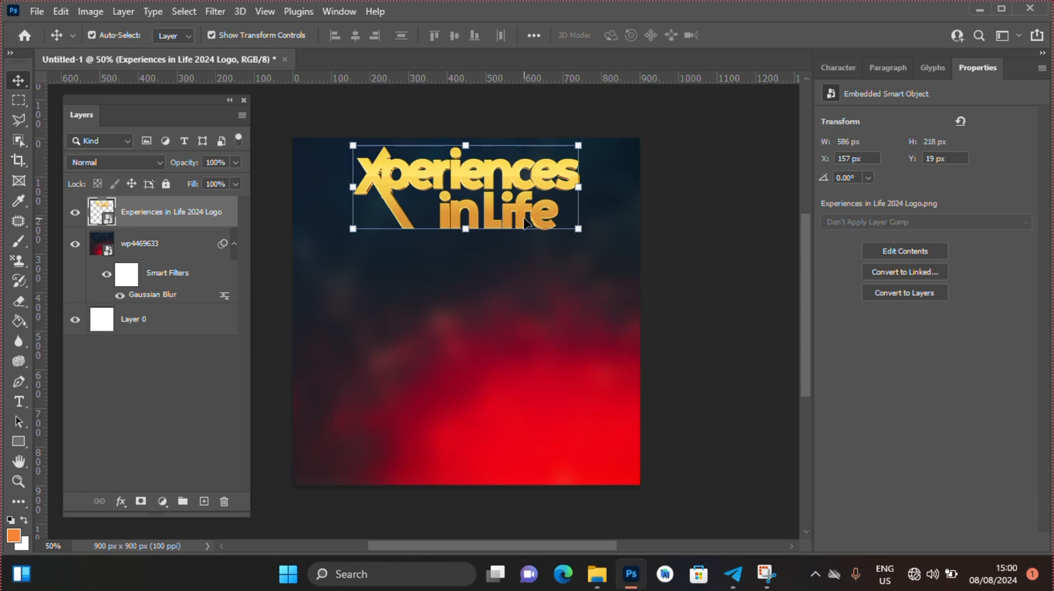
# - Place IMG-20240718-WA0003 copy.png from the IMG folder and move it to the canvas's lower left, about X 260, Y 540 px
pyautogui.click(596, 575)
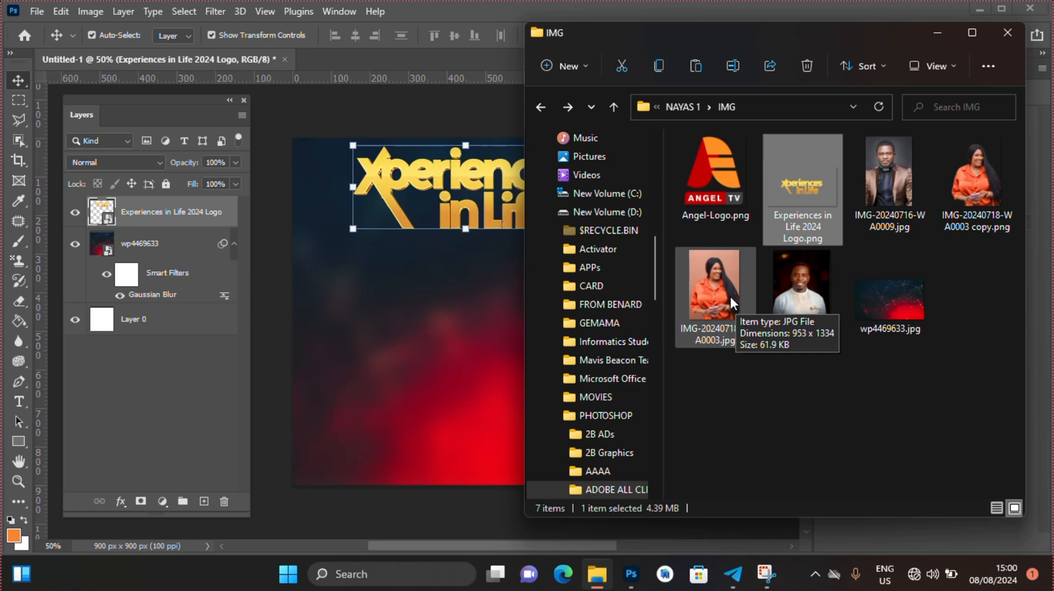
pyautogui.click(970, 183)
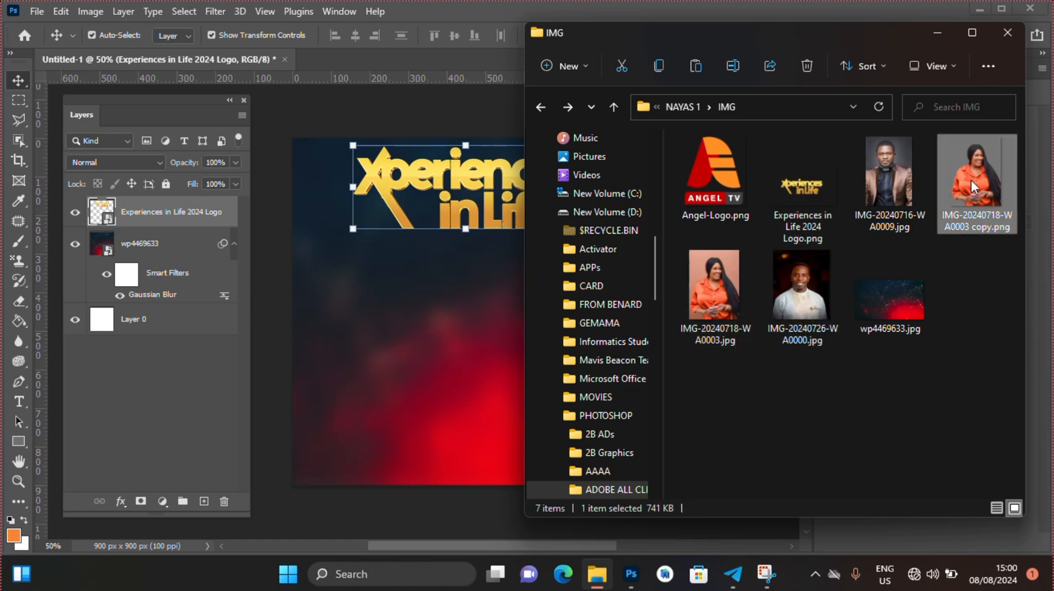
pyautogui.moveTo(970, 193); pyautogui.dragTo(403, 333)
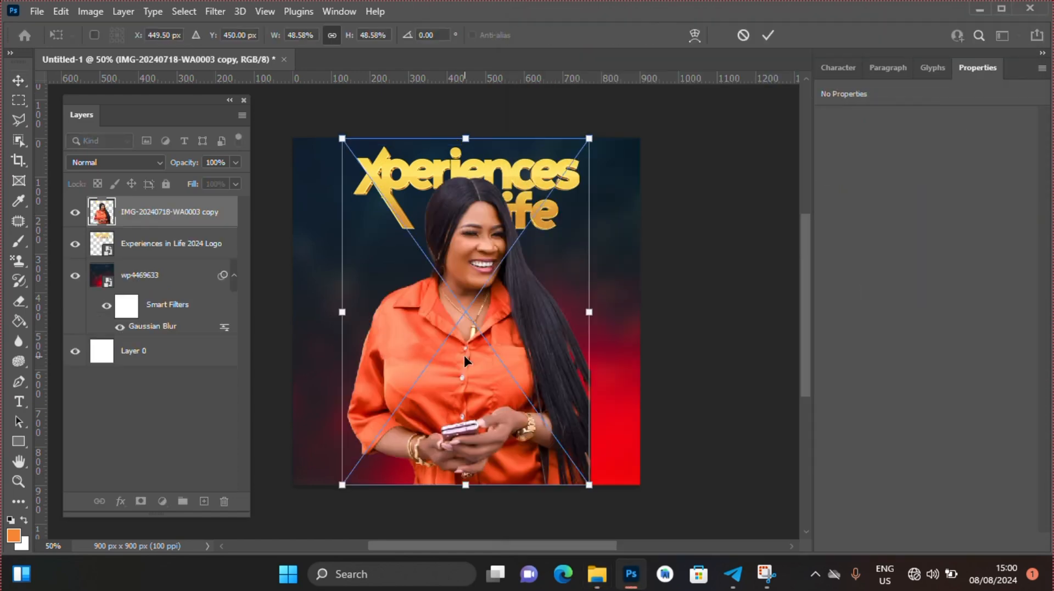
pyautogui.moveTo(463, 353); pyautogui.dragTo(392, 394)
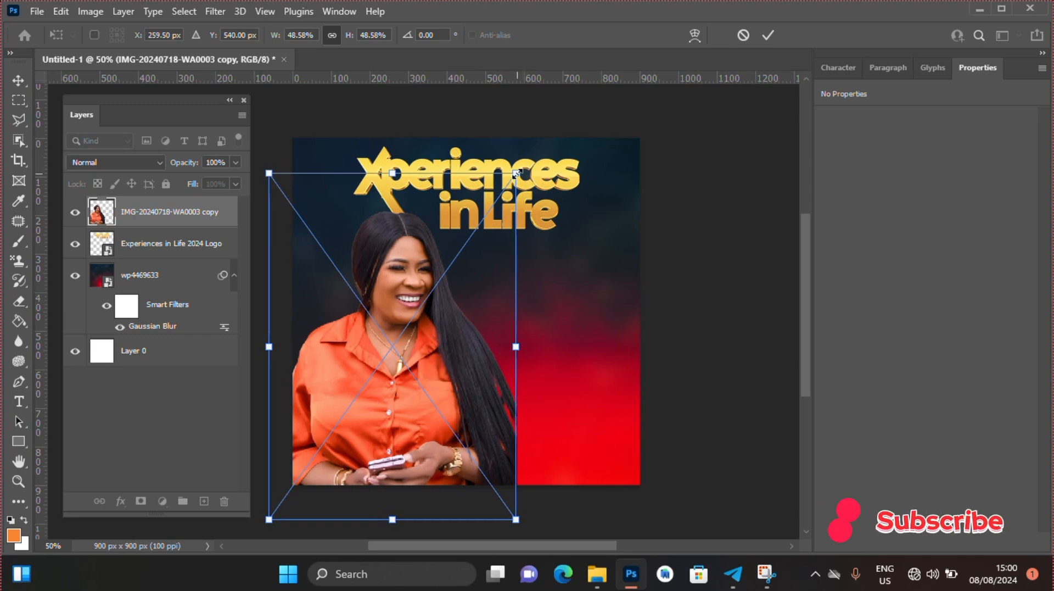
# - Scale the host photo down to about 39.92%, position it at about X 264, Y 546 px and commit the placement
pyautogui.moveTo(516, 174); pyautogui.dragTo(492, 207)
pyautogui.moveTo(489, 211); pyautogui.dragTo(487, 214)
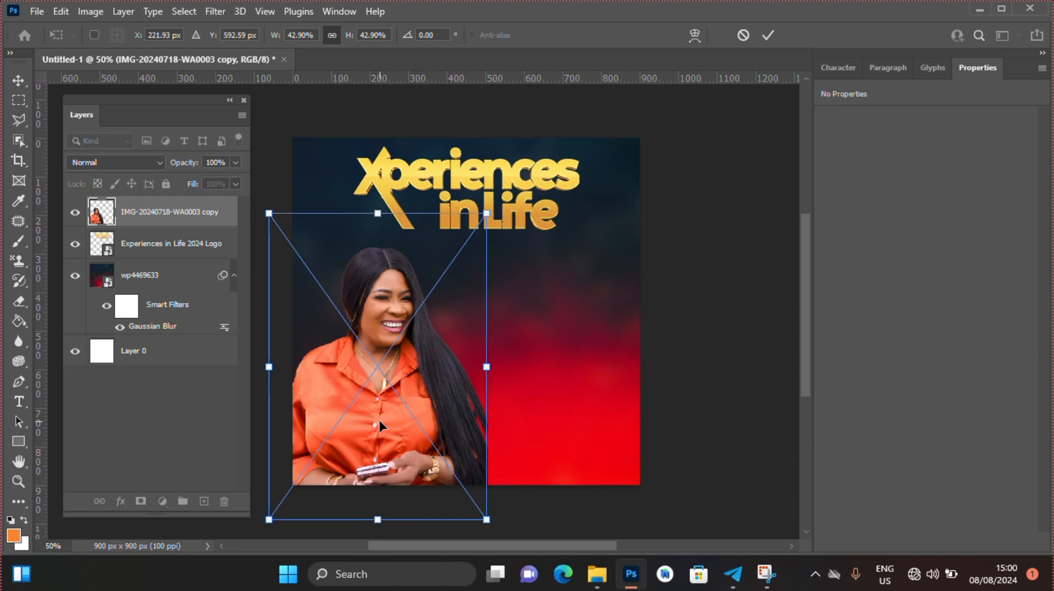
pyautogui.moveTo(380, 424)
pyautogui.mouseDown()
pyautogui.moveTo(391, 418)
pyautogui.moveTo(382, 419)
pyautogui.mouseUp()
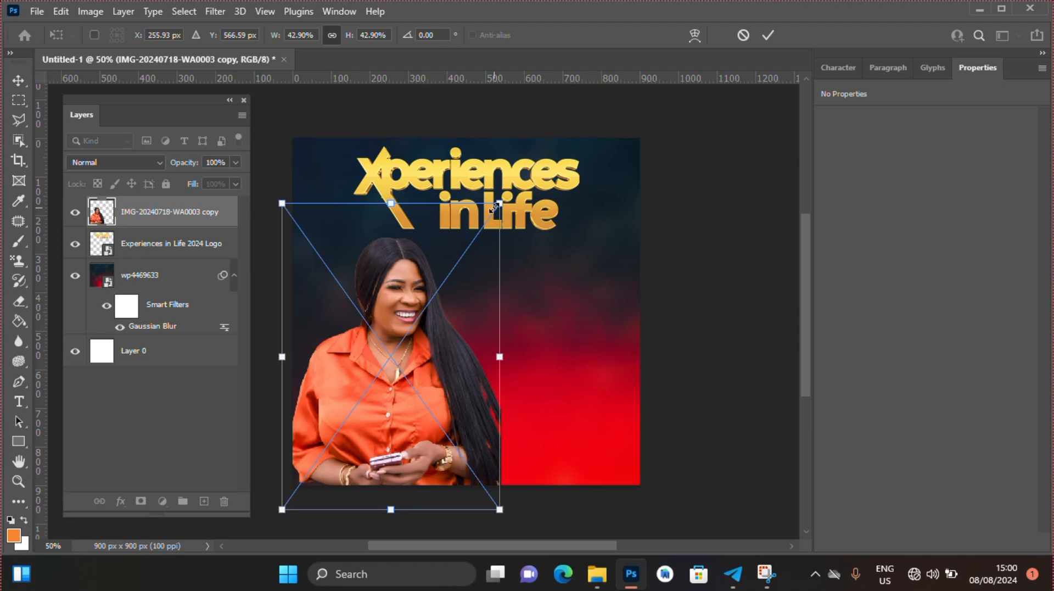
pyautogui.moveTo(493, 207); pyautogui.dragTo(476, 223)
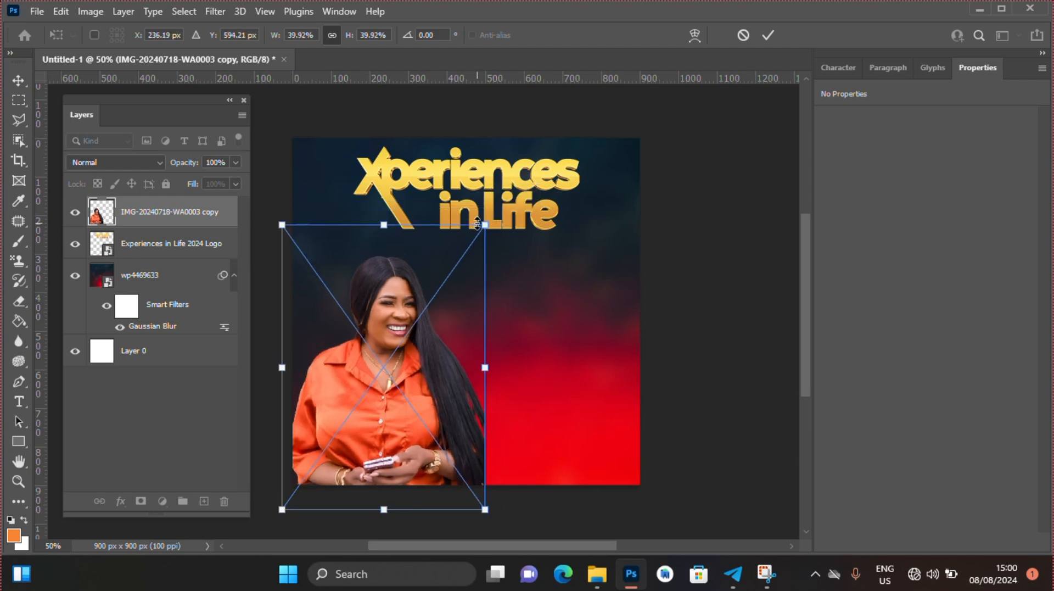
pyautogui.moveTo(394, 399); pyautogui.dragTo(402, 387)
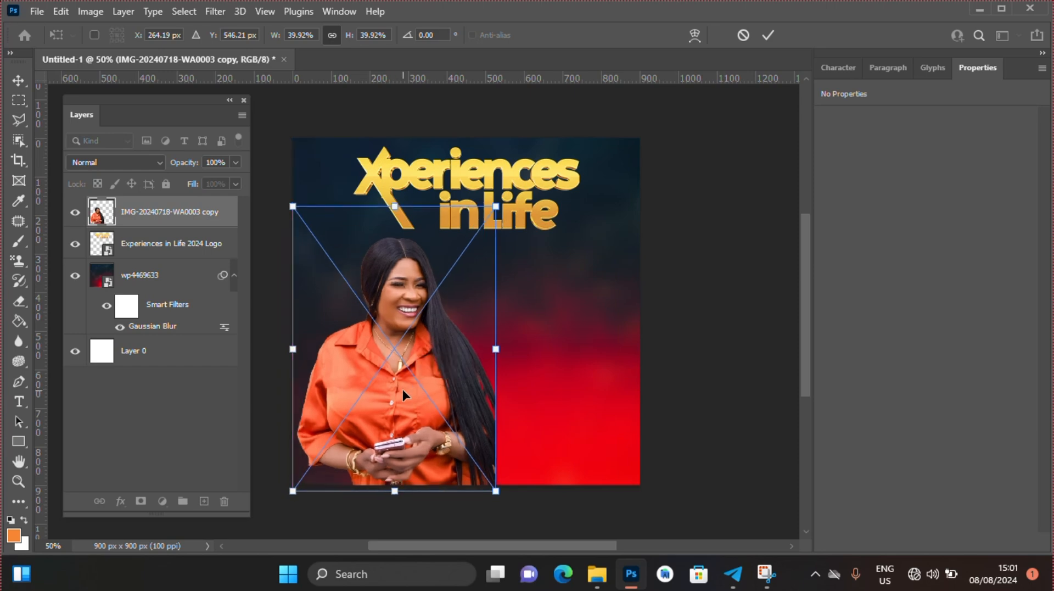
pyautogui.press('Return')
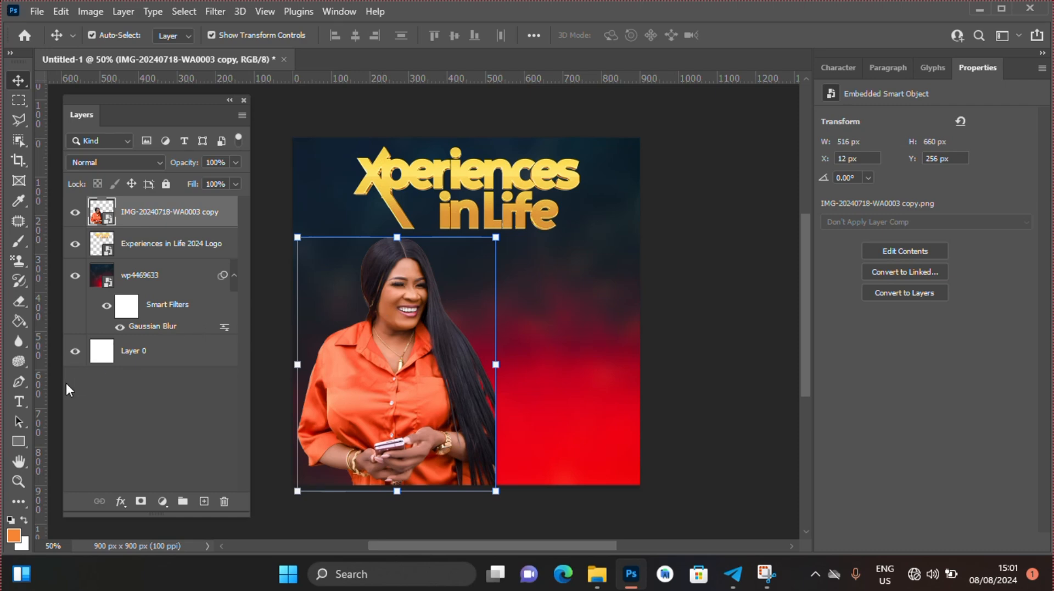
# - Add the white Montserrat SemiBold text "LIVE ON" on two lines beside the host's head, below the title logo
pyautogui.click(18, 402)
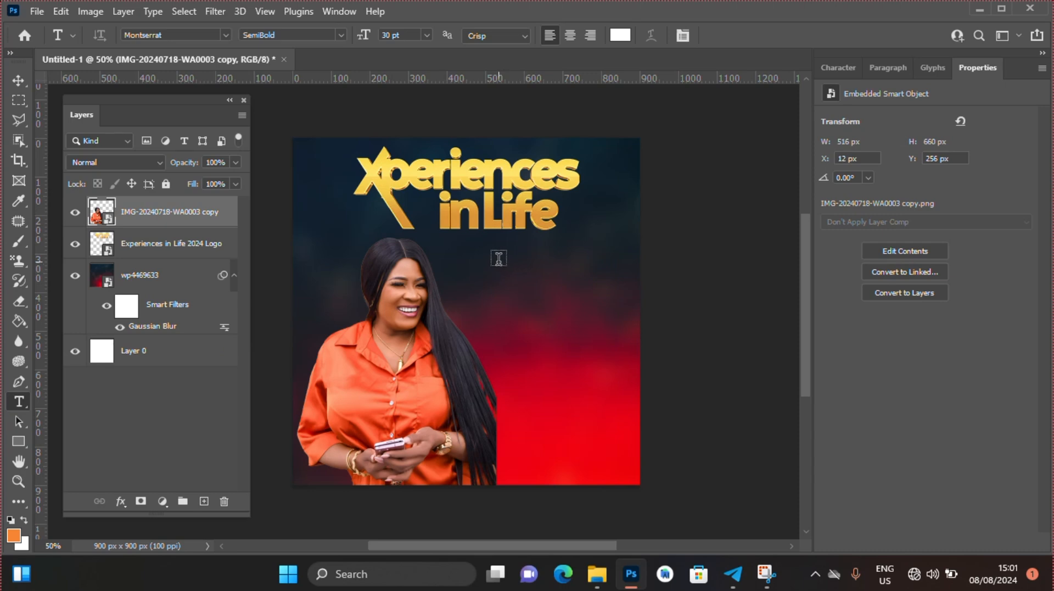
pyautogui.click(498, 258)
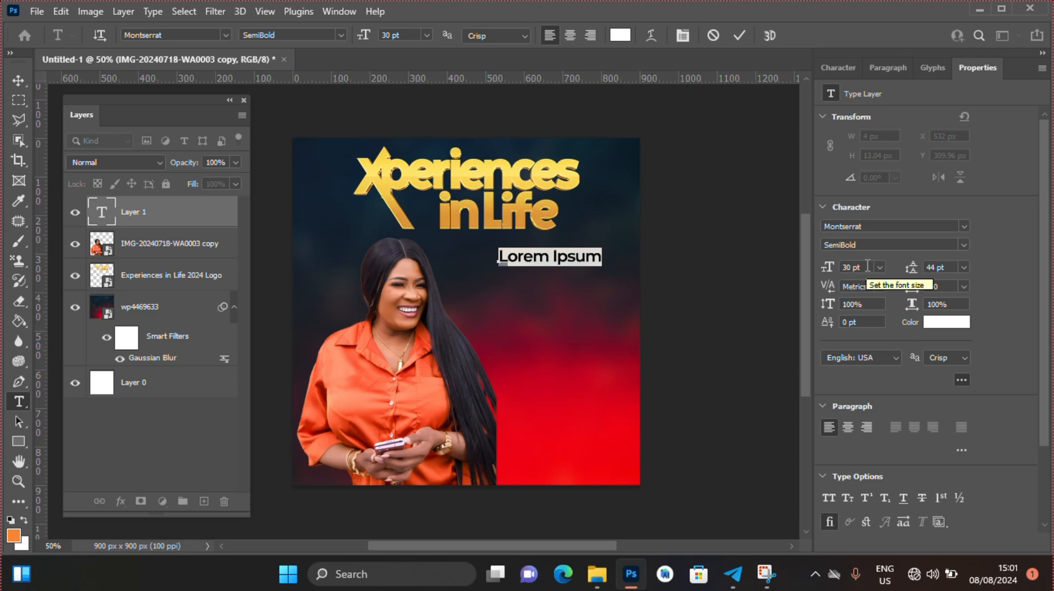
pyautogui.write('LIVE')
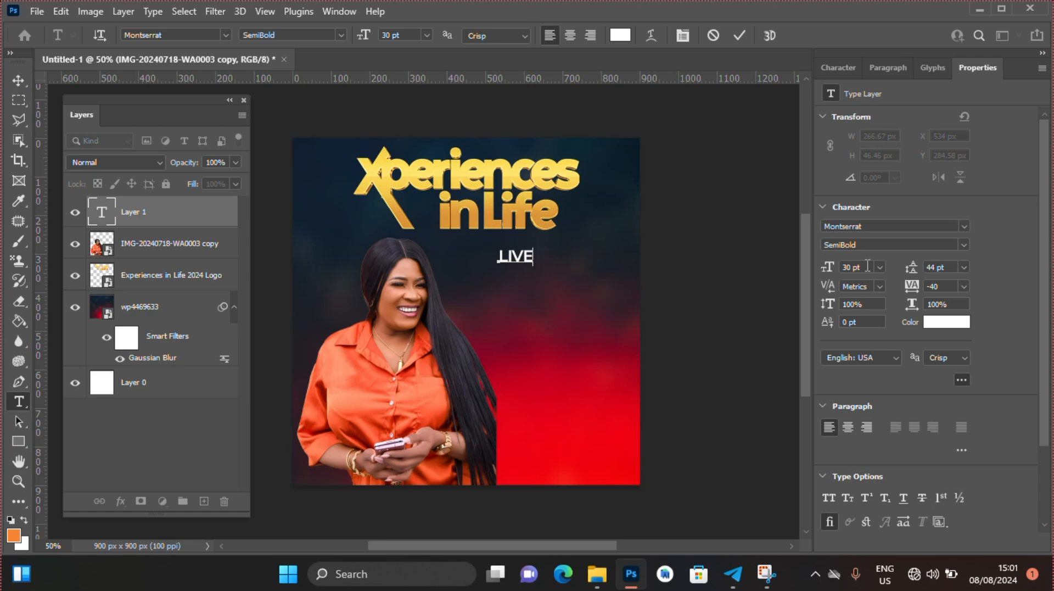
pyautogui.press('Return')
pyautogui.write('ON')
# - Set all of the LIVE ON text to Auto leading and a 50 pt font size
pyautogui.hotkey('ctrl', 'a')
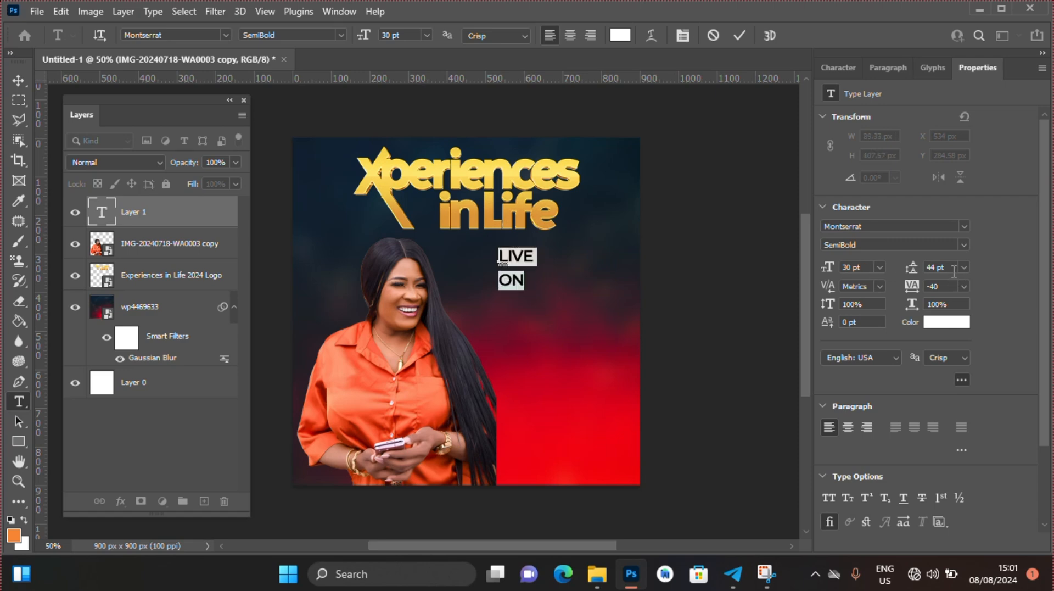
pyautogui.click(962, 266)
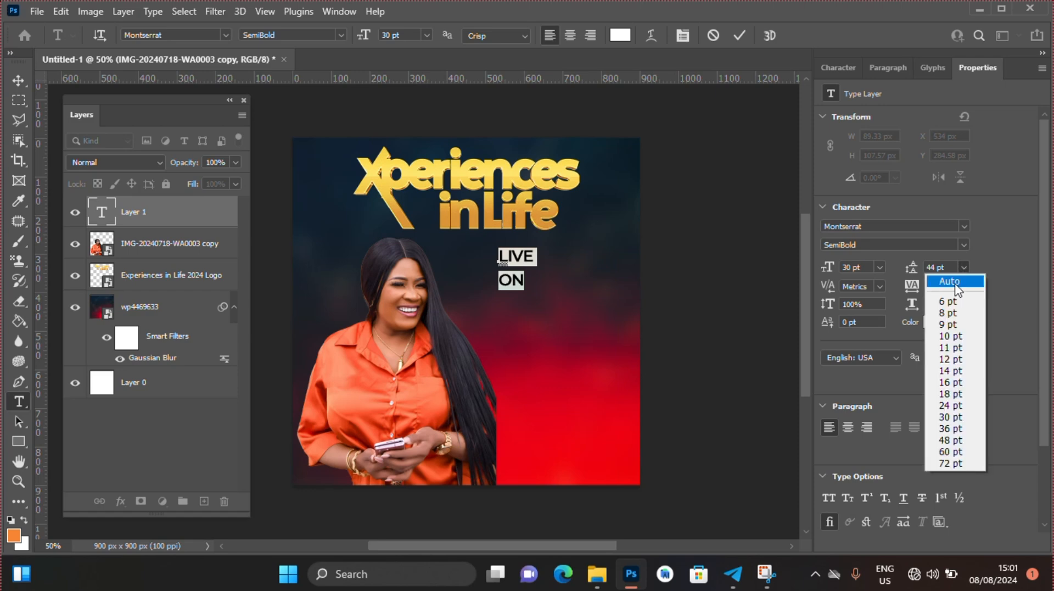
pyautogui.click(953, 281)
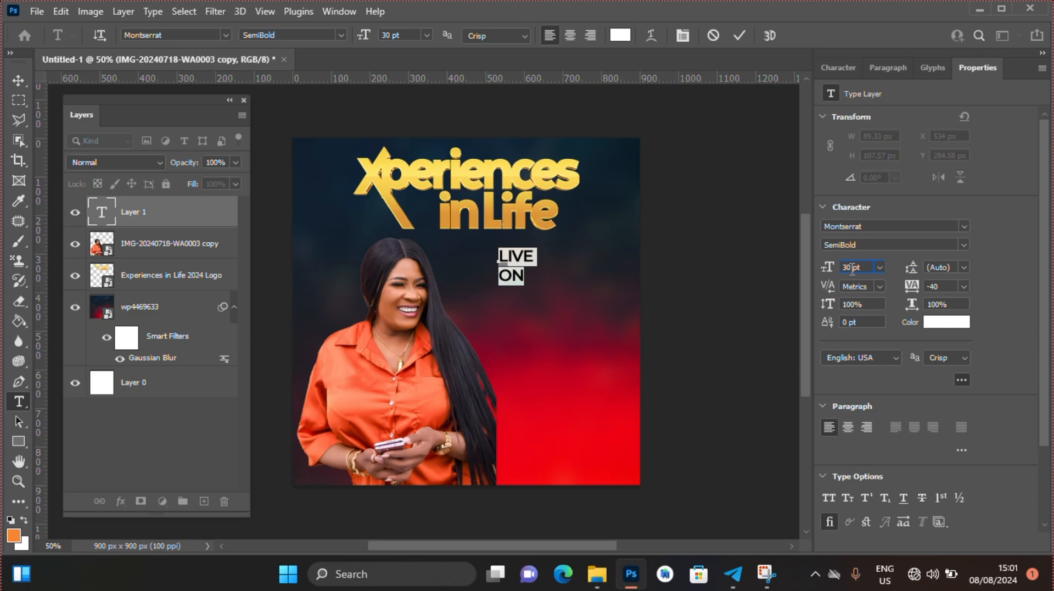
pyautogui.doubleClick(851, 267)
pyautogui.write('50')
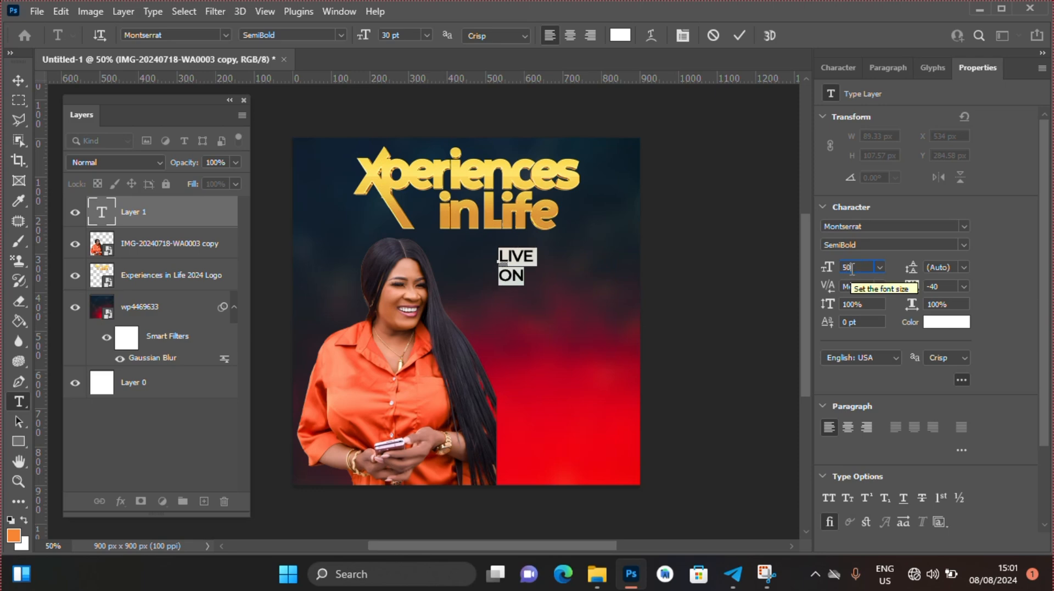
pyautogui.press('Return')
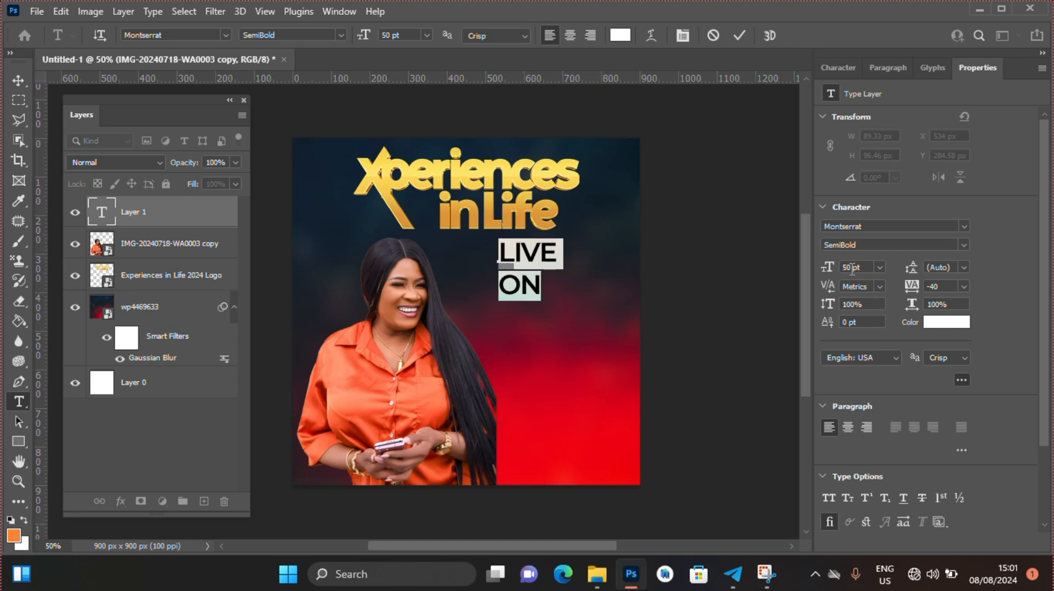
# - Tighten the leading of the LIVE ON text to 41 pt and commit the text
pyautogui.click(945, 267)
pyautogui.write('50')
pyautogui.press('Return')
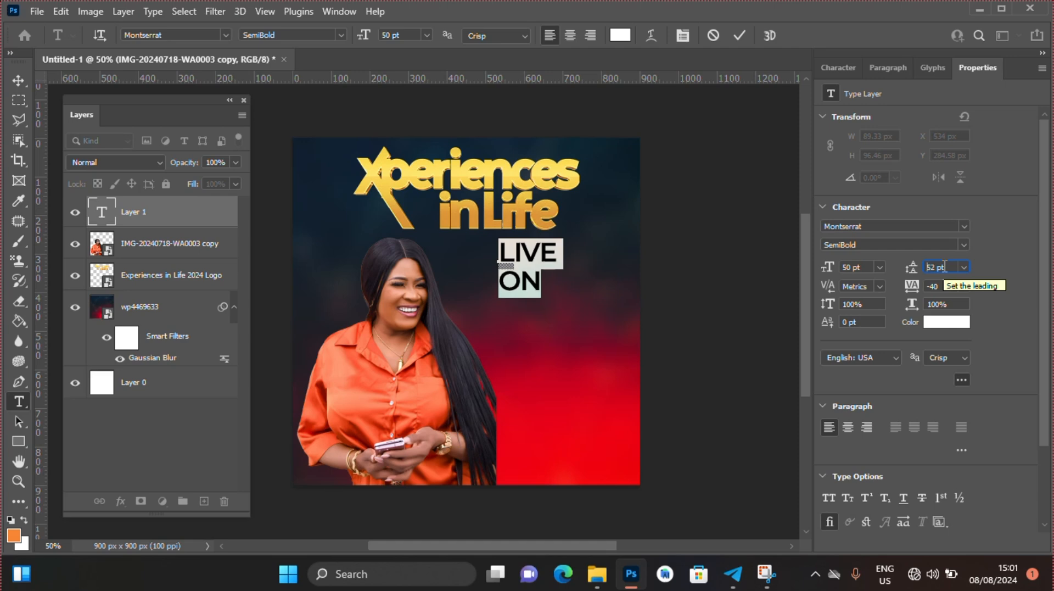
pyautogui.press('Down')
pyautogui.press('Down')
pyautogui.press('Down')
pyautogui.press('Down')
pyautogui.press('Down')
pyautogui.press('Down')
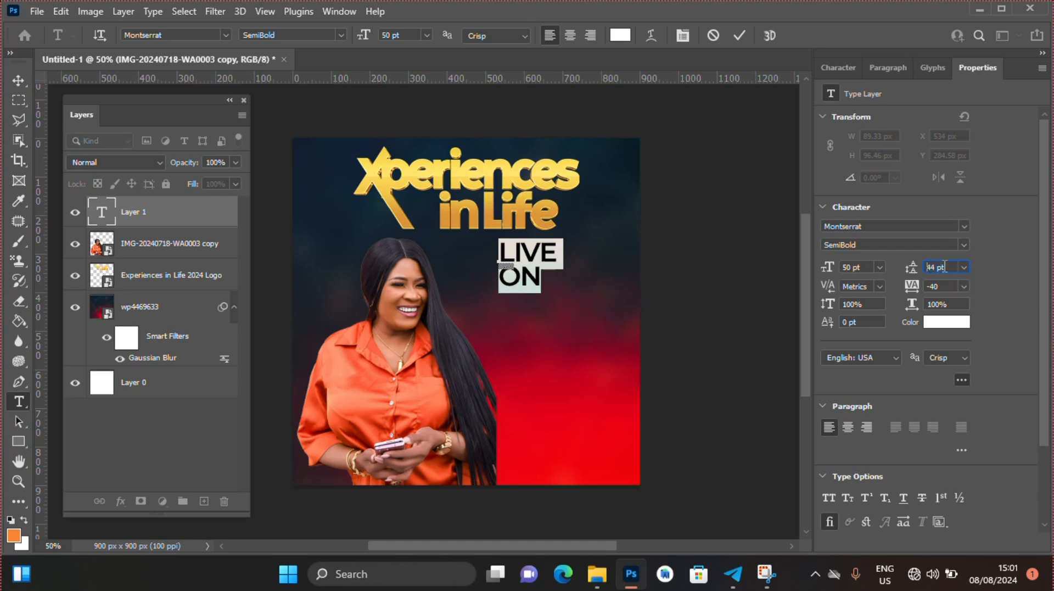
pyautogui.press('Down')
pyautogui.press('Down')
pyautogui.press('Down')
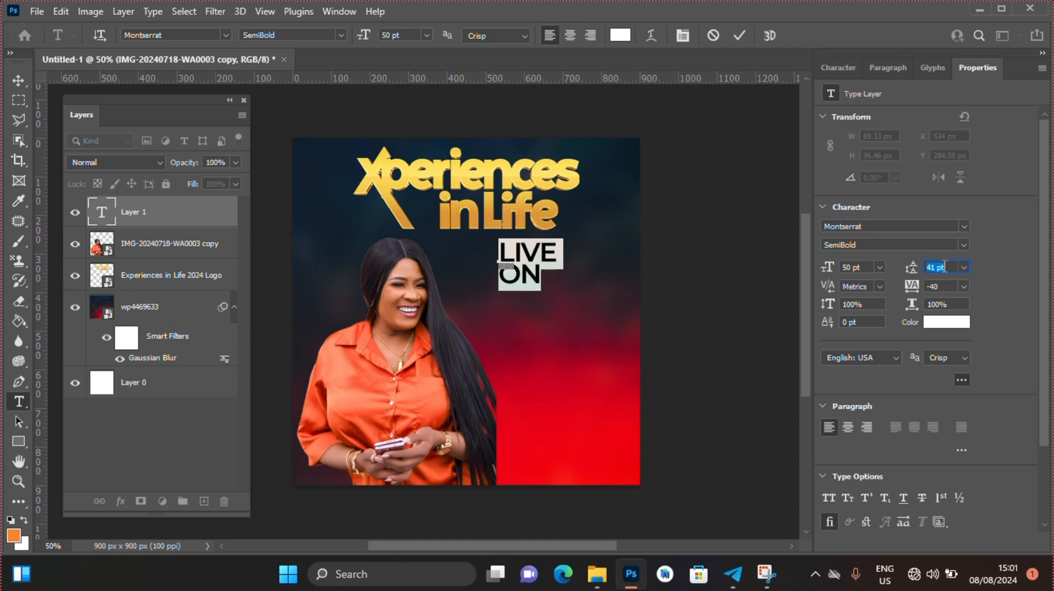
pyautogui.click(944, 266)
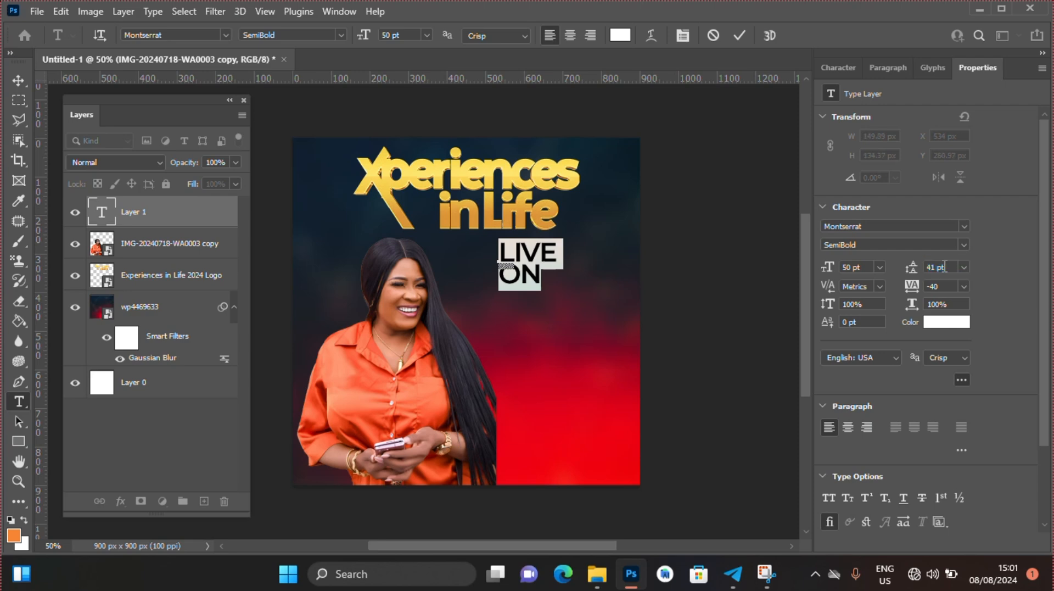
pyautogui.click(739, 34)
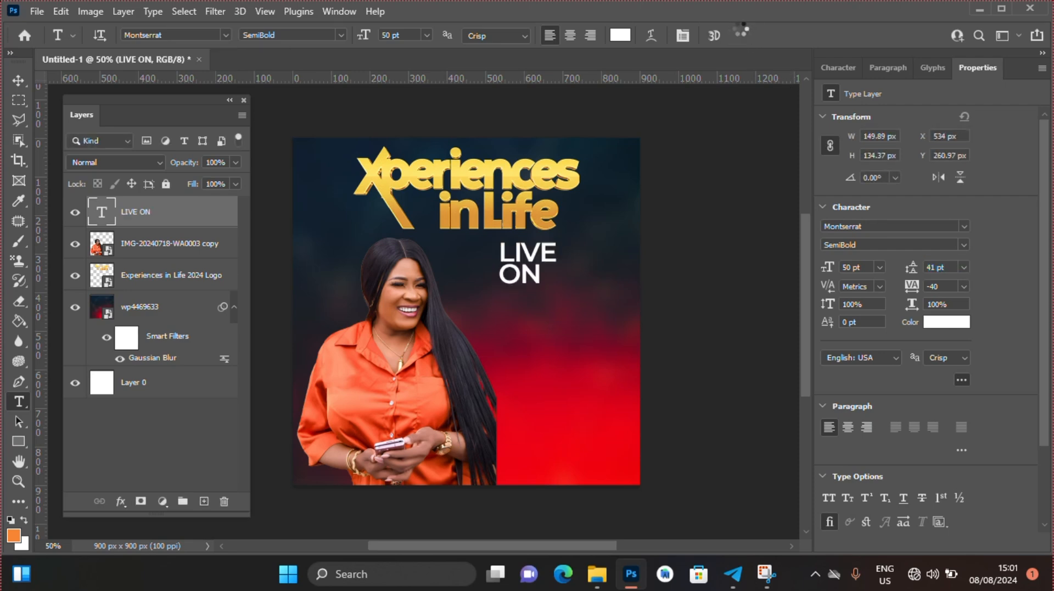
# - Move the LIVE ON text to about X 528, Y 283 px and place a duplicate directly below it at about Y 396 px
pyautogui.press('v')
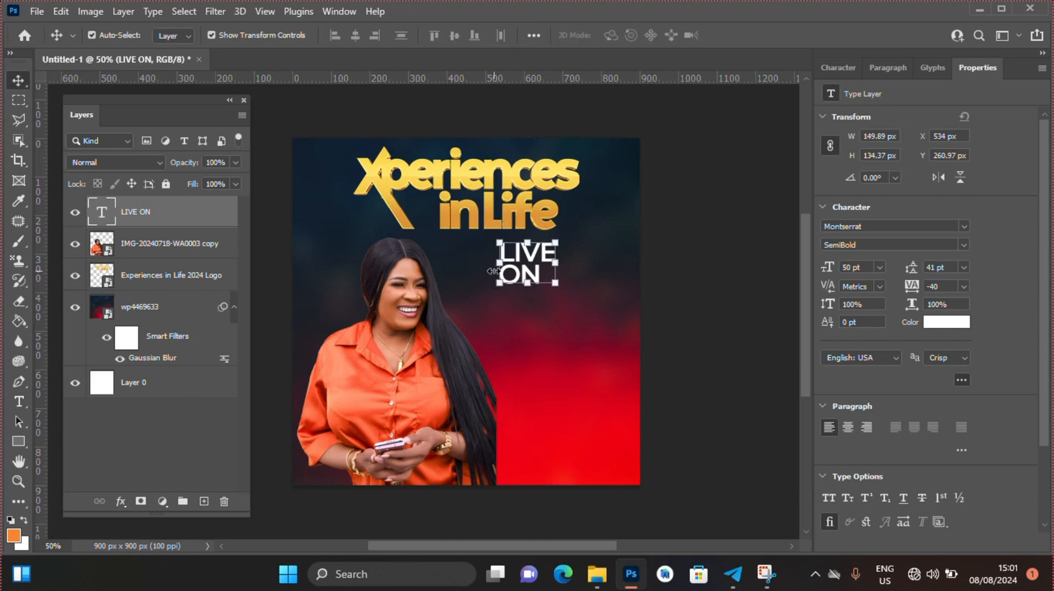
pyautogui.moveTo(540, 260); pyautogui.dragTo(537, 268)
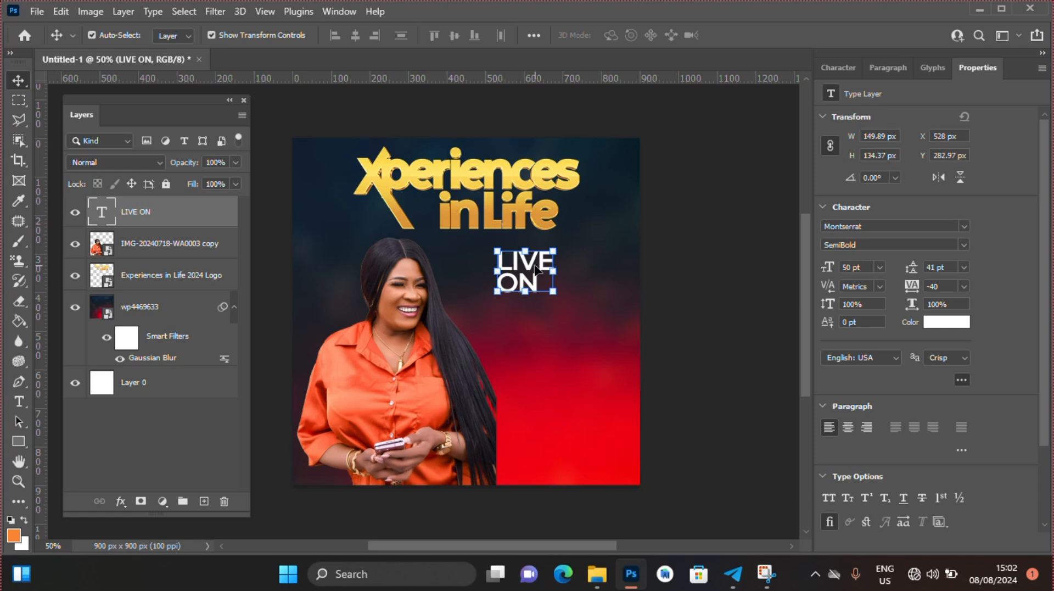
pyautogui.keyDown('alt'); pyautogui.moveTo(535, 269); pyautogui.dragTo(536, 307); pyautogui.keyUp('alt')
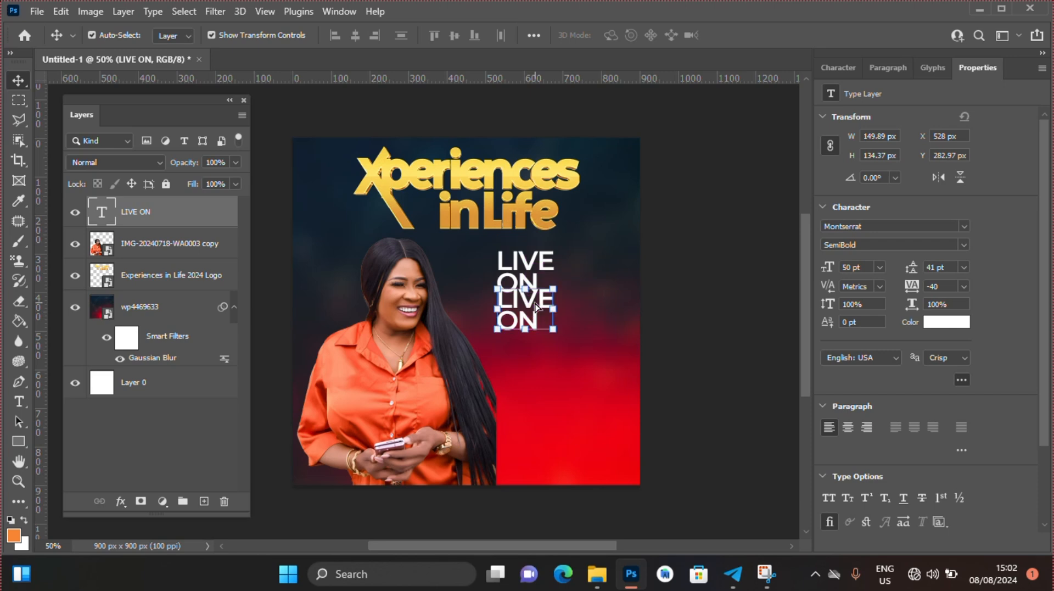
pyautogui.press('Down')
pyautogui.press('Down')
pyautogui.press('Down')
pyautogui.press('Down')
pyautogui.press('Down')
pyautogui.press('Down')
pyautogui.press('Down')
pyautogui.press('Down')
pyautogui.press('Down')
pyautogui.press('Down')
pyautogui.press('Down')
pyautogui.press('Down')
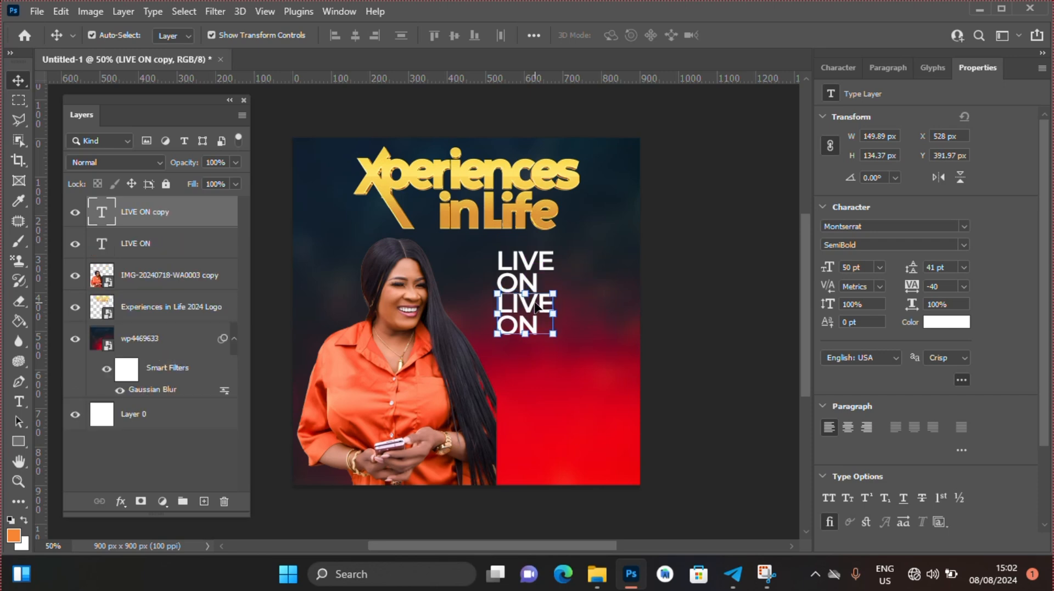
pyautogui.press('Down')
pyautogui.press('Down')
pyautogui.press('Down')
pyautogui.press('Down')
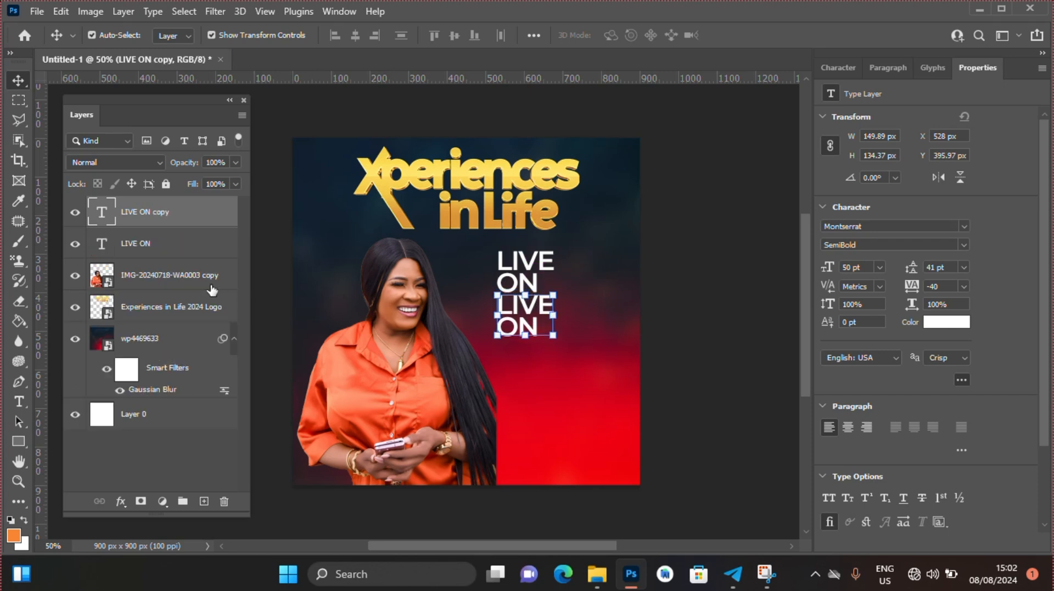
# - Replace the duplicated text with "sun. 11th august" and commit it
pyautogui.doubleClick(97, 213)
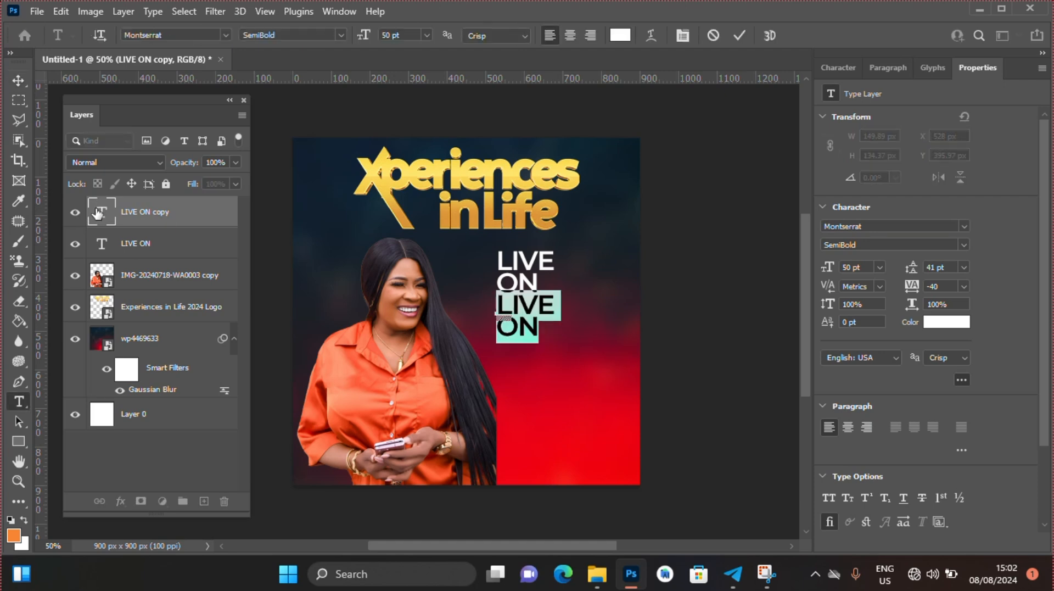
pyautogui.write('sun')
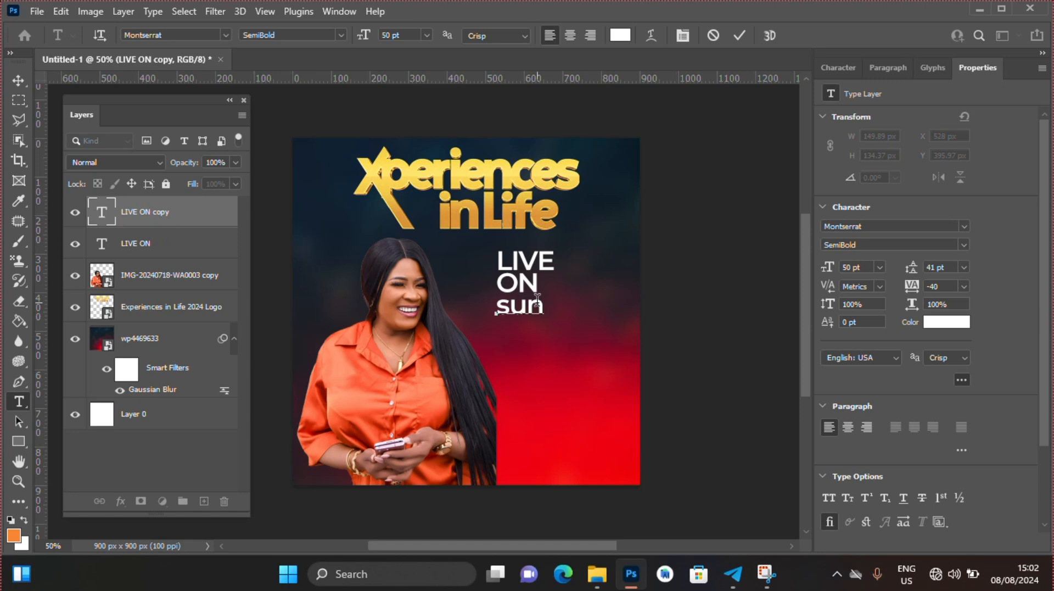
pyautogui.write('. 11th')
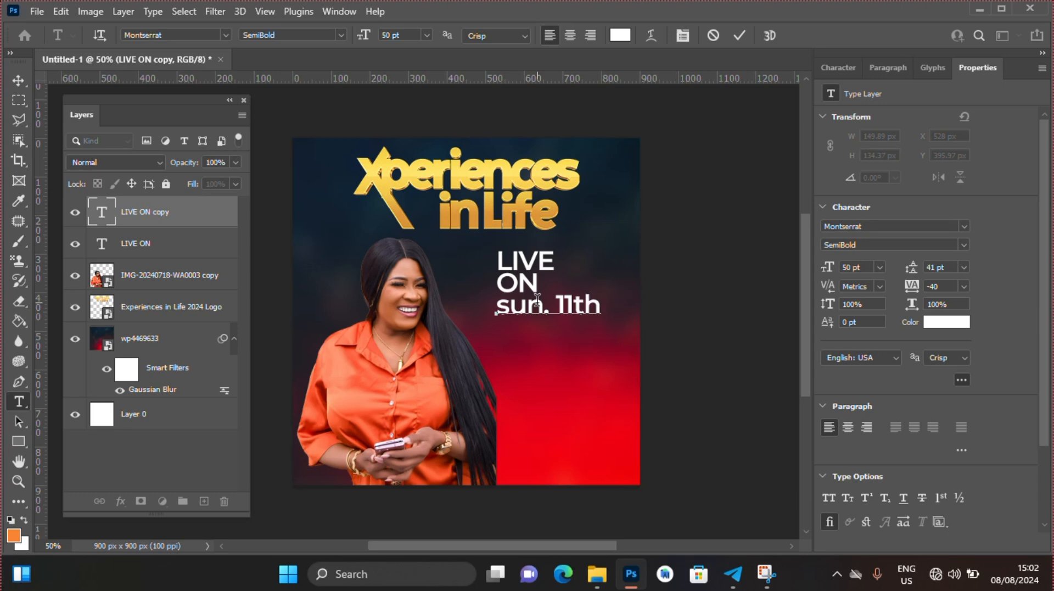
pyautogui.write(' august')
pyautogui.click(739, 36)
pyautogui.press('v')
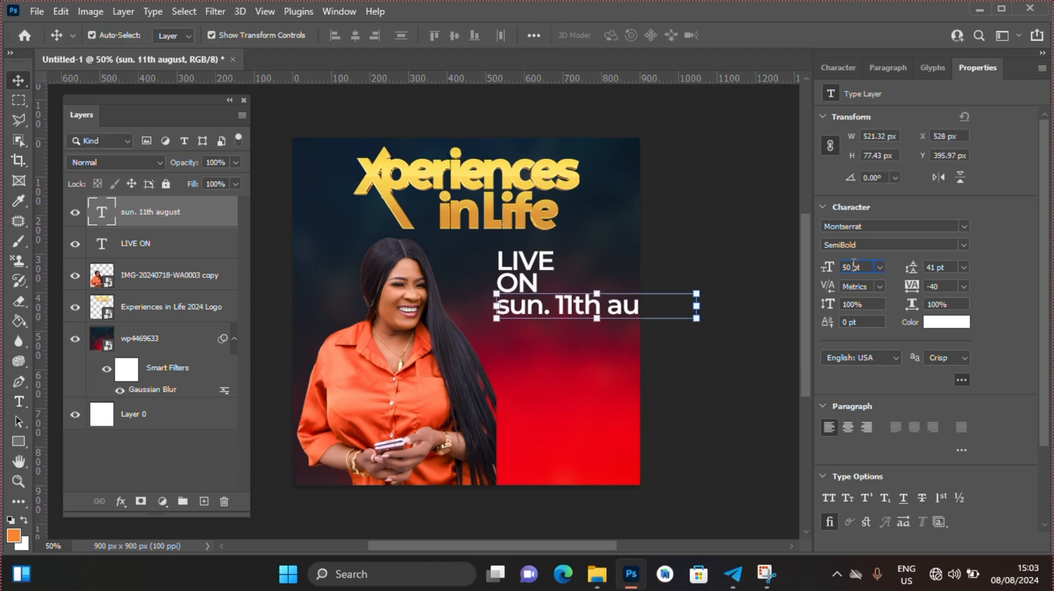
# - Reduce the font size of the "sun. 11th august" text to 22 pt
pyautogui.doubleClick(850, 267)
pyautogui.write('20')
pyautogui.press('Return')
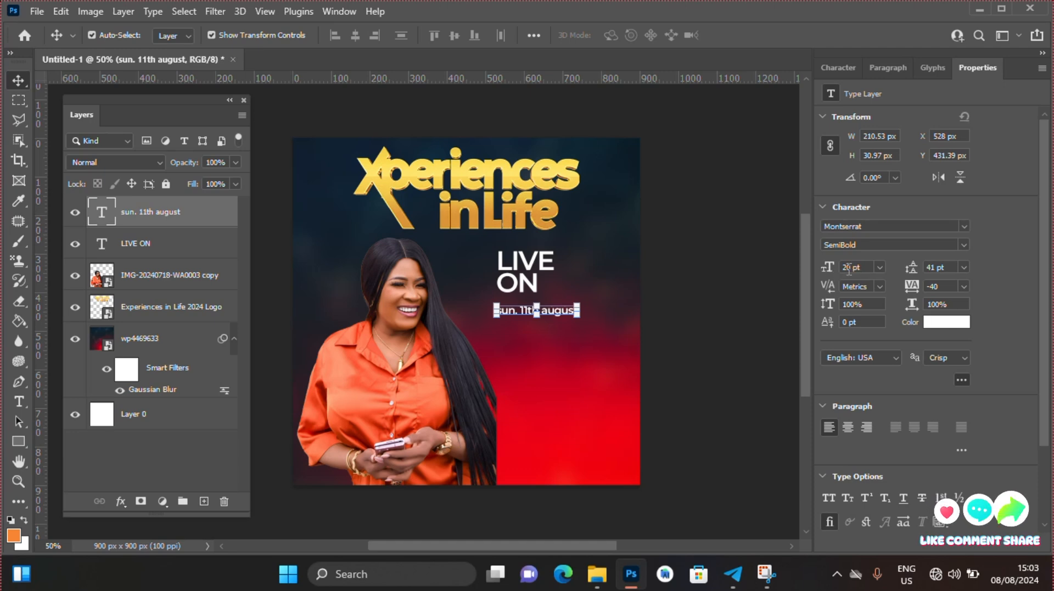
pyautogui.click(854, 268)
pyautogui.press('Up')
pyautogui.press('Up')
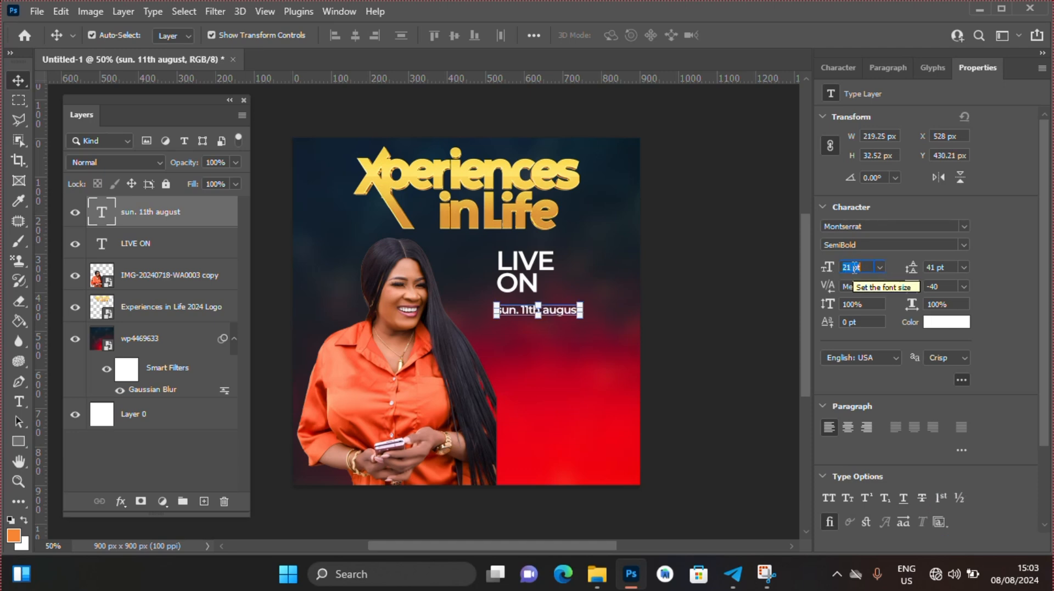
pyautogui.press('Up')
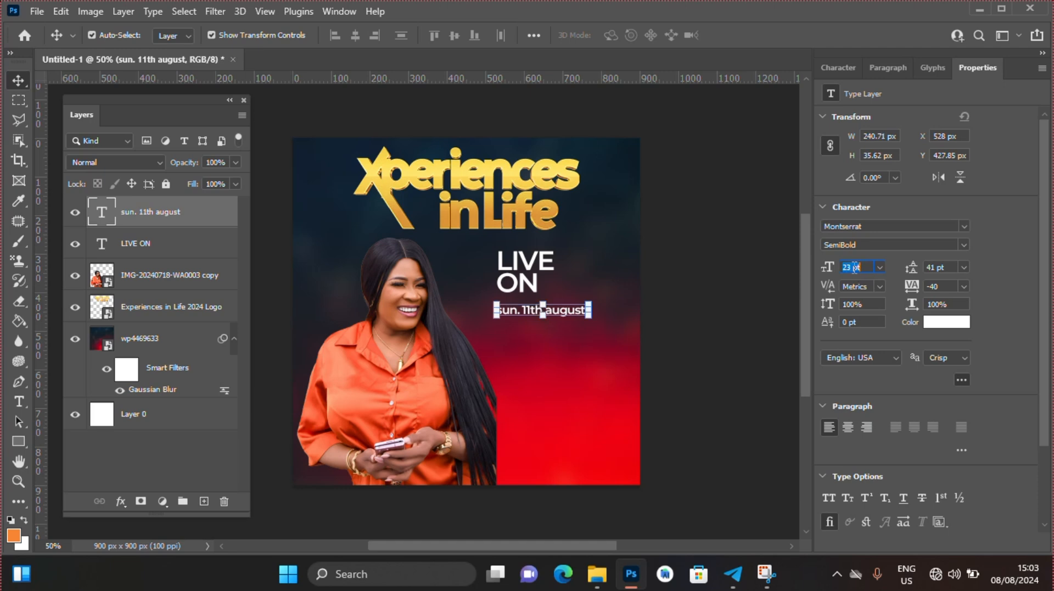
pyautogui.press('Down')
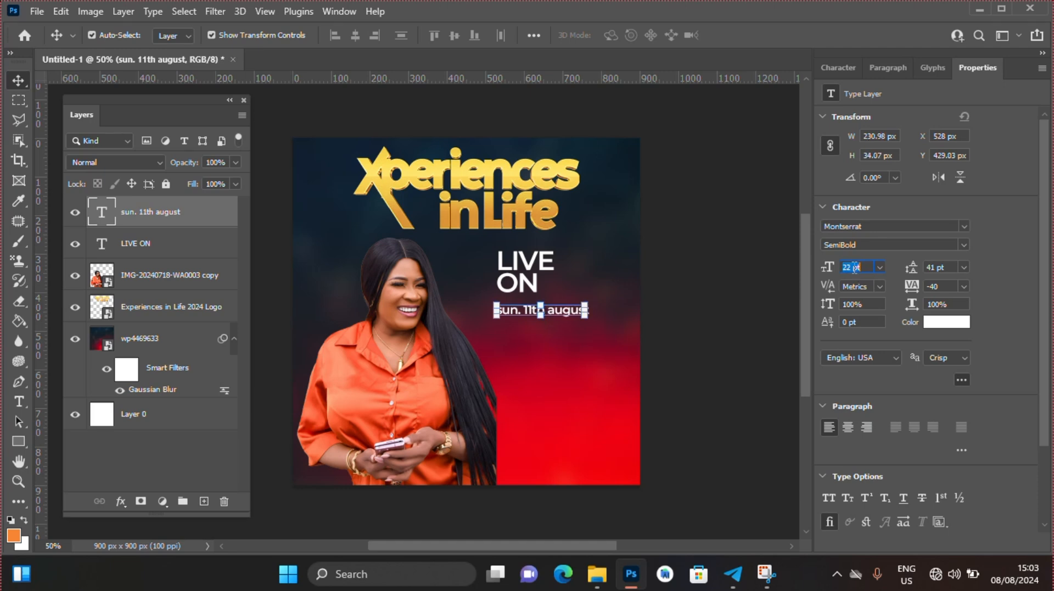
# - Apply all caps to the "sun. 11th august" text and deselect it
pyautogui.press('Return')
pyautogui.click(828, 498)
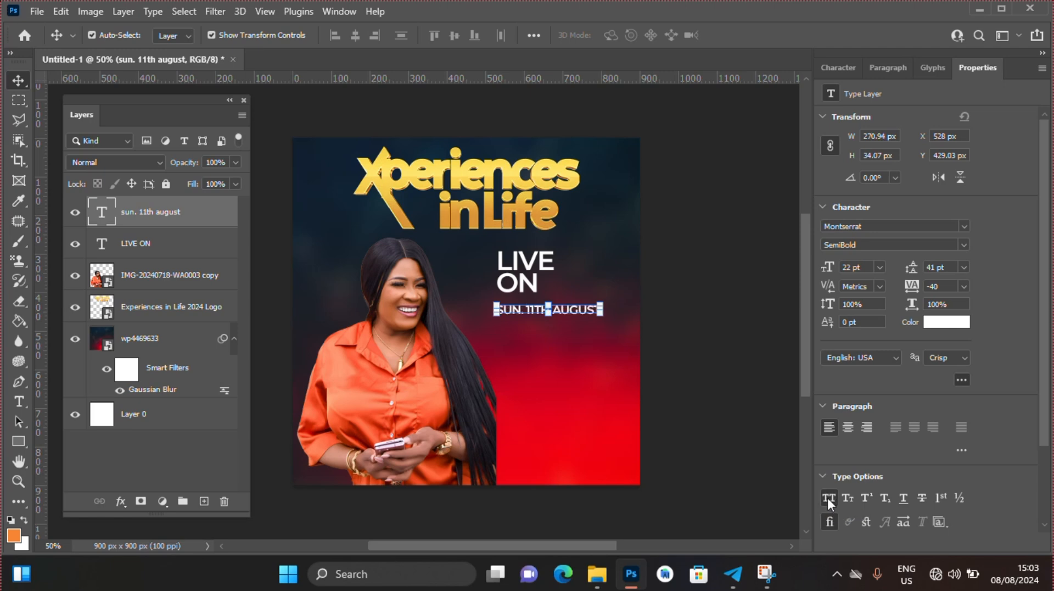
pyautogui.click(741, 428)
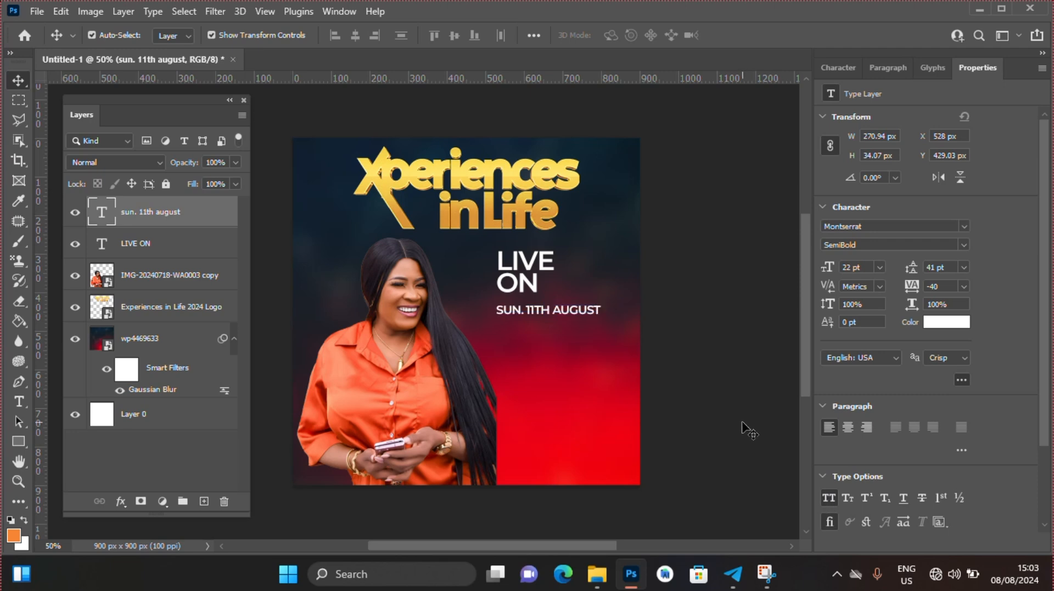
# - Nudge the date text up closer to LIVE ON, to about Y 411 px
pyautogui.click(594, 314)
pyautogui.press('Up')
pyautogui.press('Up')
pyautogui.press('Up')
pyautogui.press('Up')
pyautogui.press('Up')
pyautogui.press('Up')
pyautogui.press('Up')
pyautogui.press('Up')
pyautogui.press('Up')
pyautogui.press('Up')
pyautogui.press('Up')
pyautogui.press('Up')
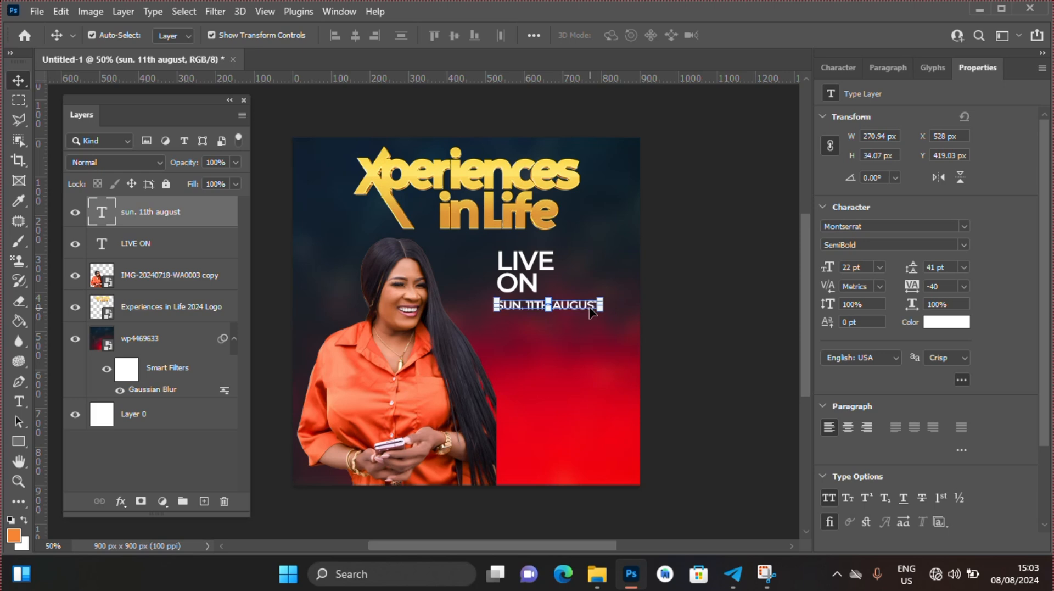
pyautogui.press('Up')
pyautogui.press('Up')
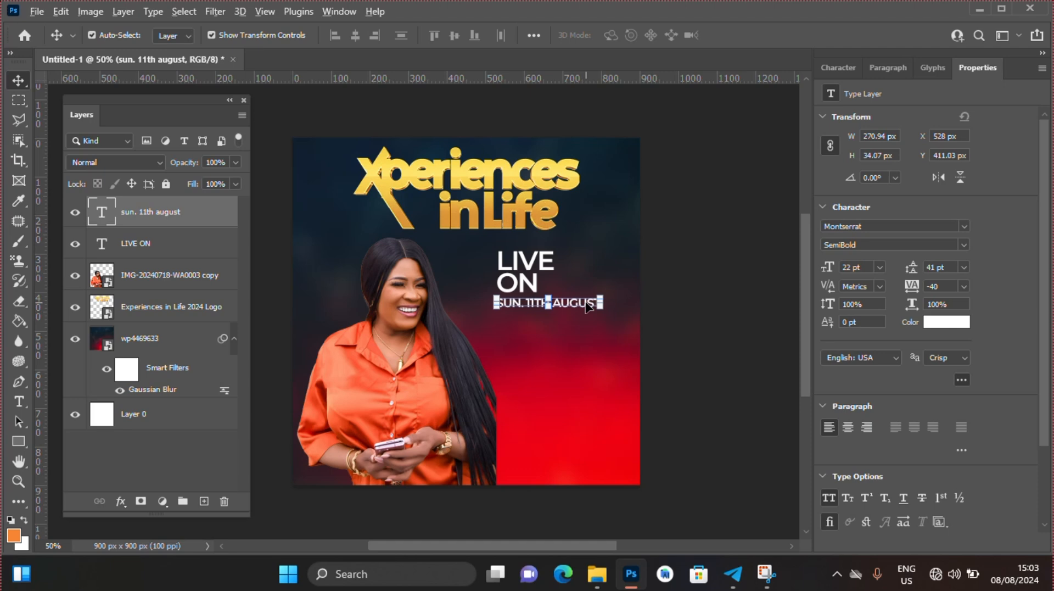
# - Duplicate the date text and place the copy directly below it at about Y 443 px
pyautogui.moveTo(586, 303); pyautogui.dragTo(588, 316)
pyautogui.press('Down')
pyautogui.press('Down')
pyautogui.press('Down')
pyautogui.press('Down')
pyautogui.press('Down')
pyautogui.press('Down')
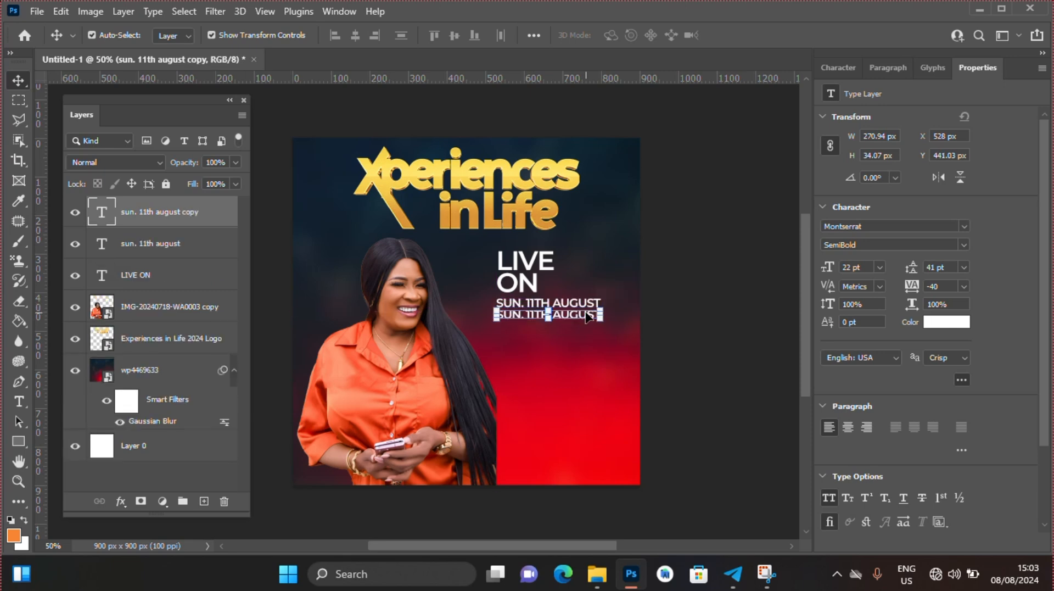
pyautogui.press('Down')
pyautogui.press('Down')
# - Replace the duplicated date text with "7:00pm - 8:00pm" and commit it
pyautogui.doubleClick(101, 212)
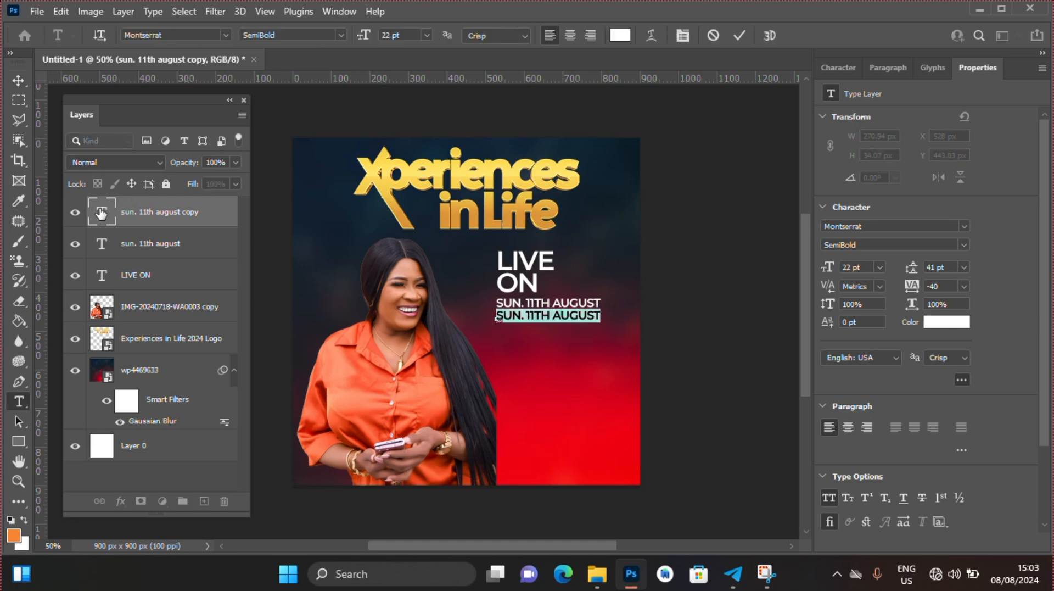
pyautogui.write('7')
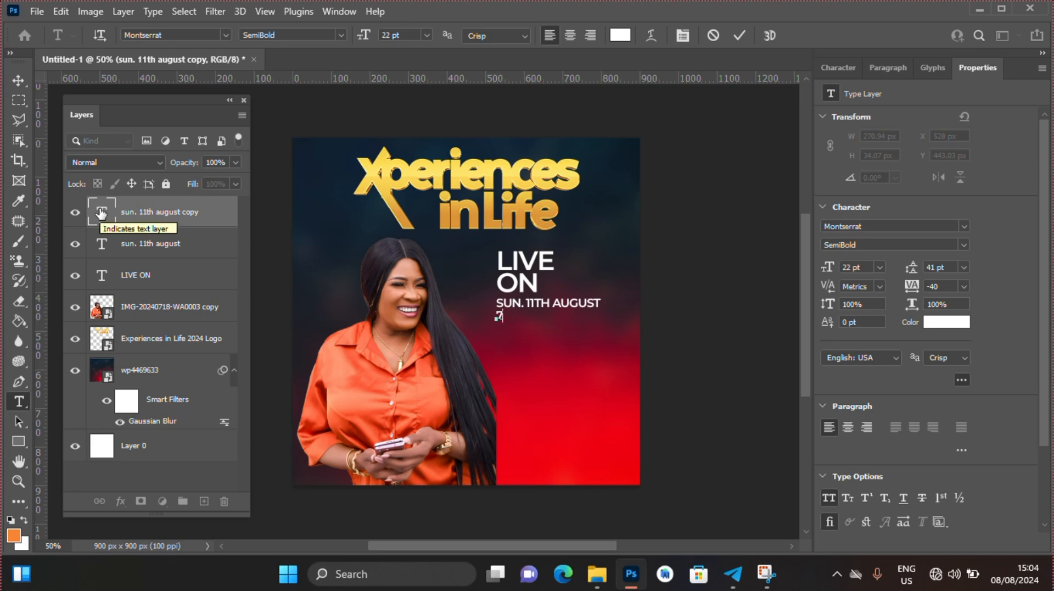
pyautogui.write(':00P')
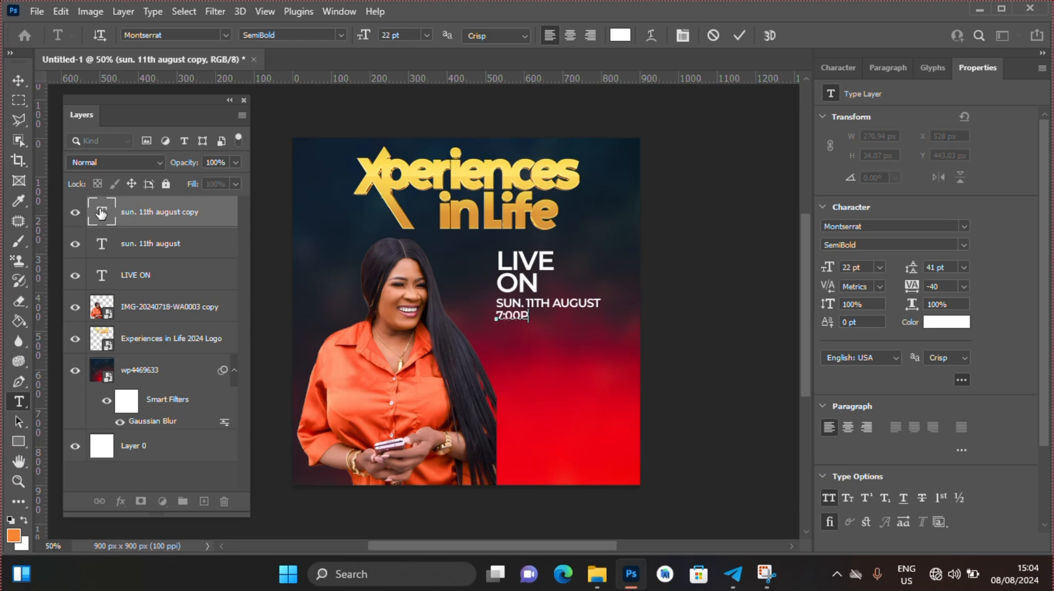
pyautogui.write('M - 8:00PM')
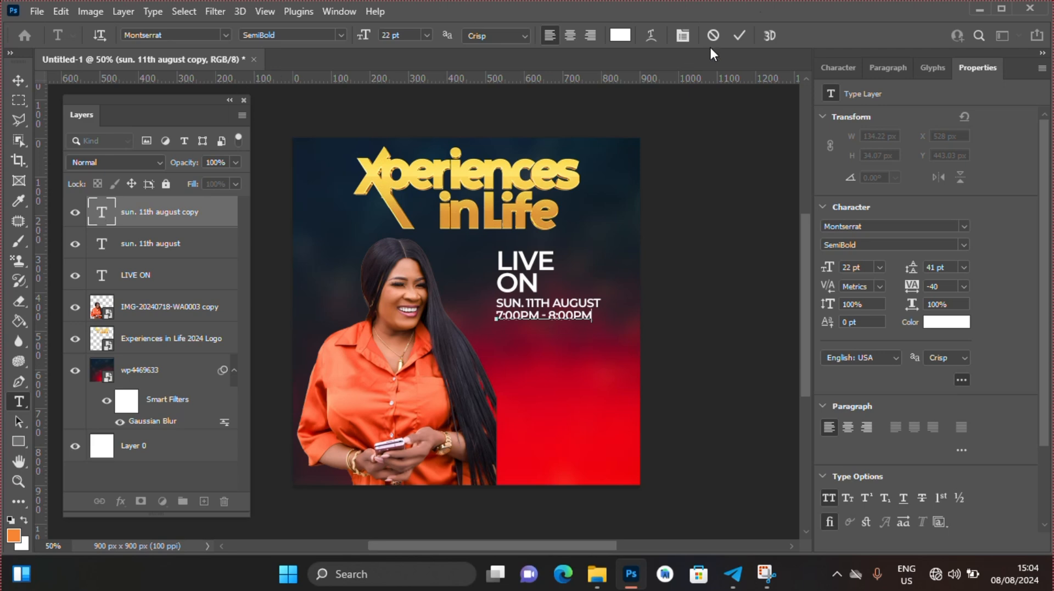
pyautogui.click(745, 33)
pyautogui.press('v')
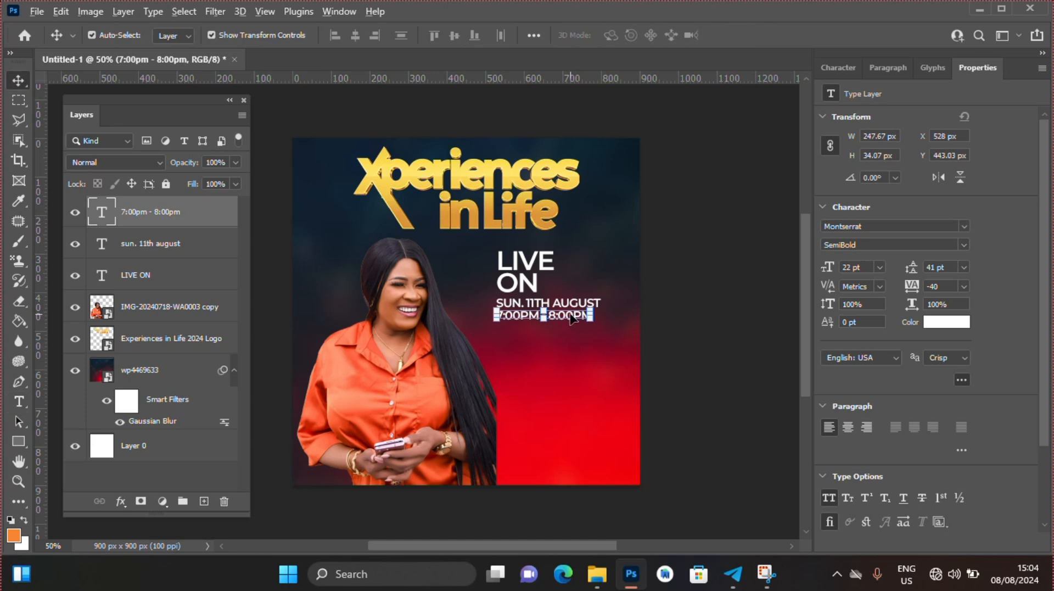
# - Duplicate the time text below itself at about Y 475 px and change the copy to "repeat on thursdays" with "9:00pm - 10:00" on a second line
pyautogui.moveTo(571, 317); pyautogui.dragTo(571, 330)
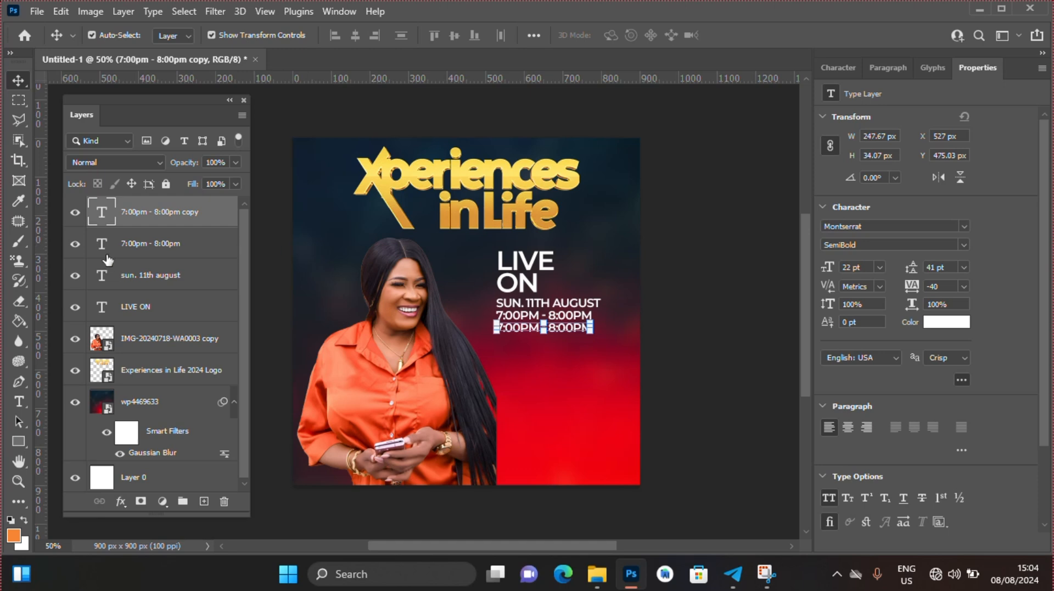
pyautogui.doubleClick(100, 213)
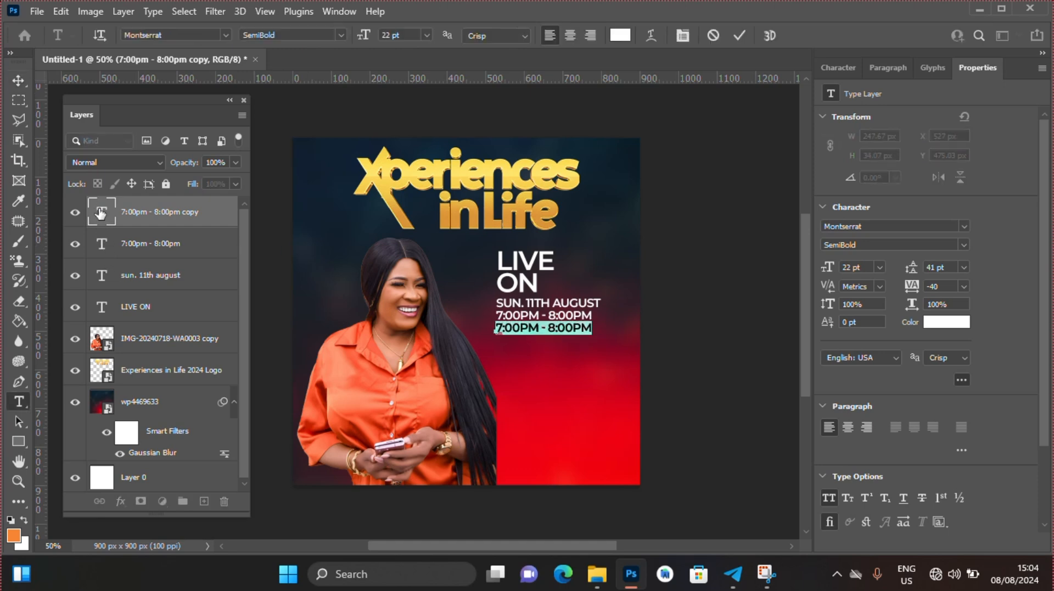
pyautogui.write('re')
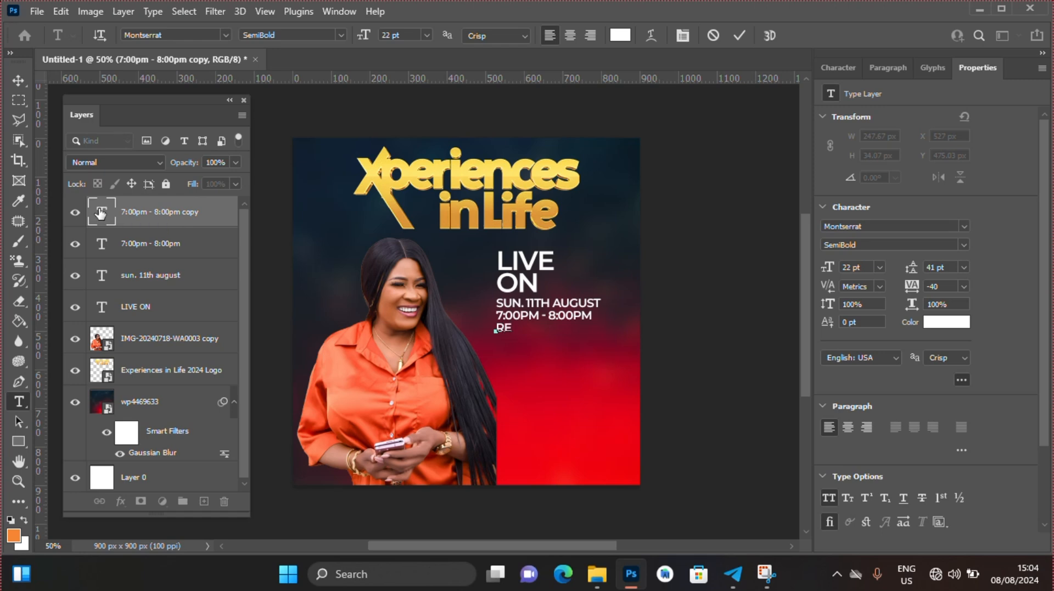
pyautogui.write('peat ON THUR')
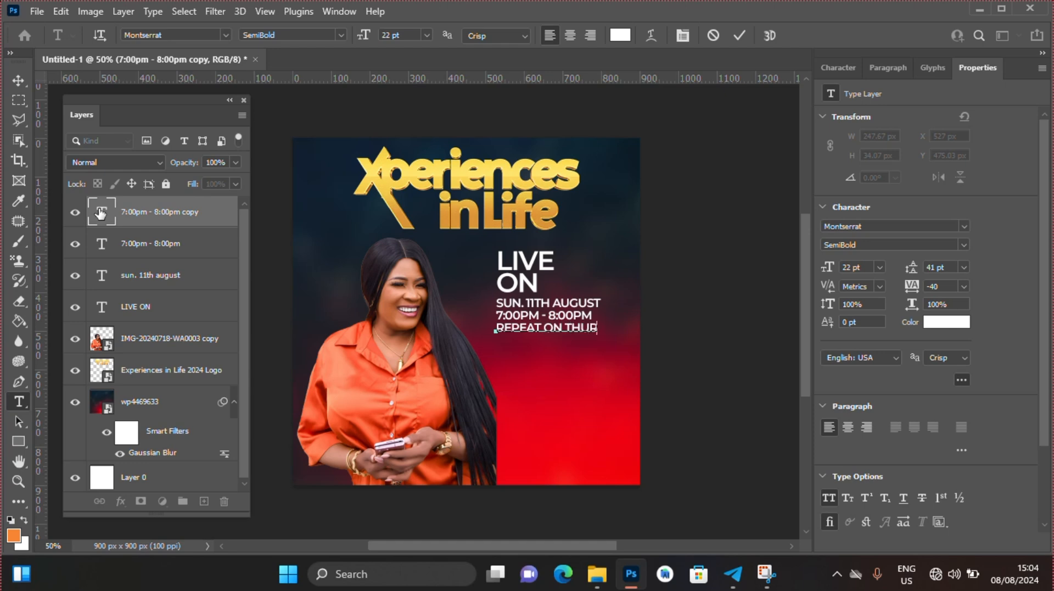
pyautogui.write('SDAY')
pyautogui.write('S')
pyautogui.write('9')
pyautogui.write(':00')
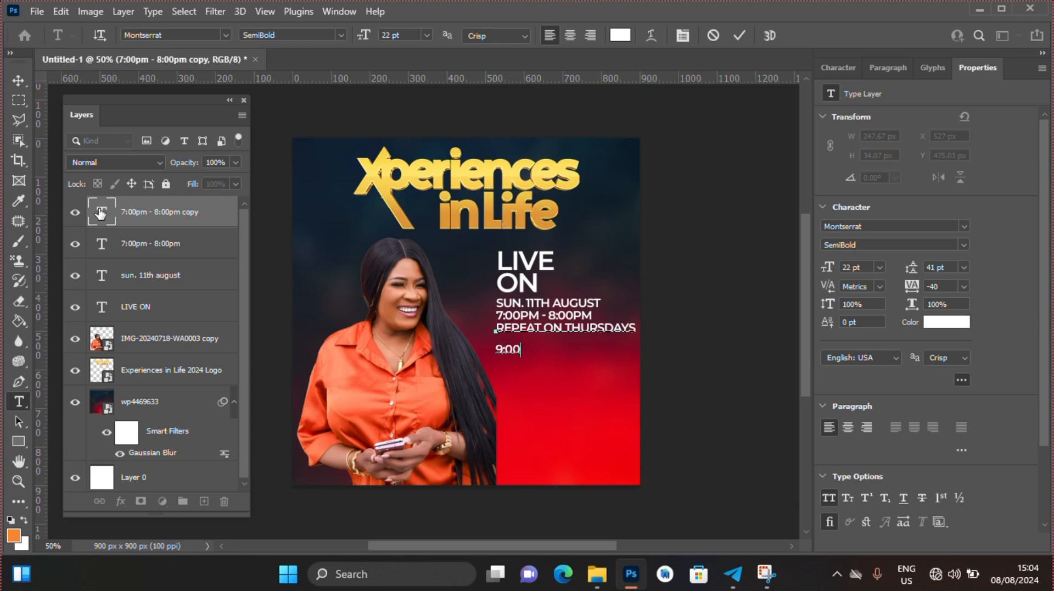
pyautogui.write('PM - 10:00')
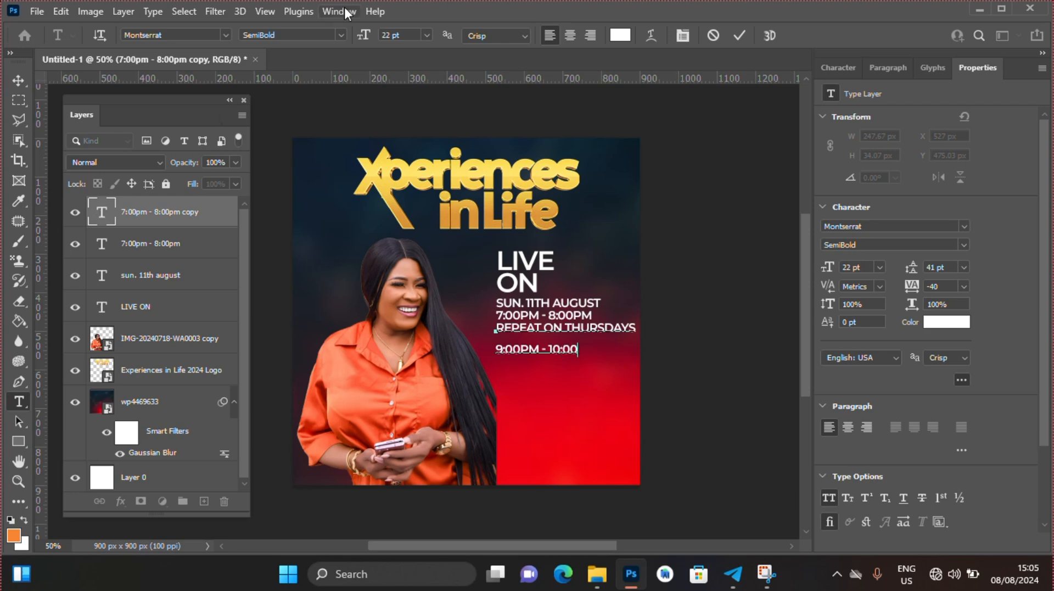
pyautogui.click(738, 36)
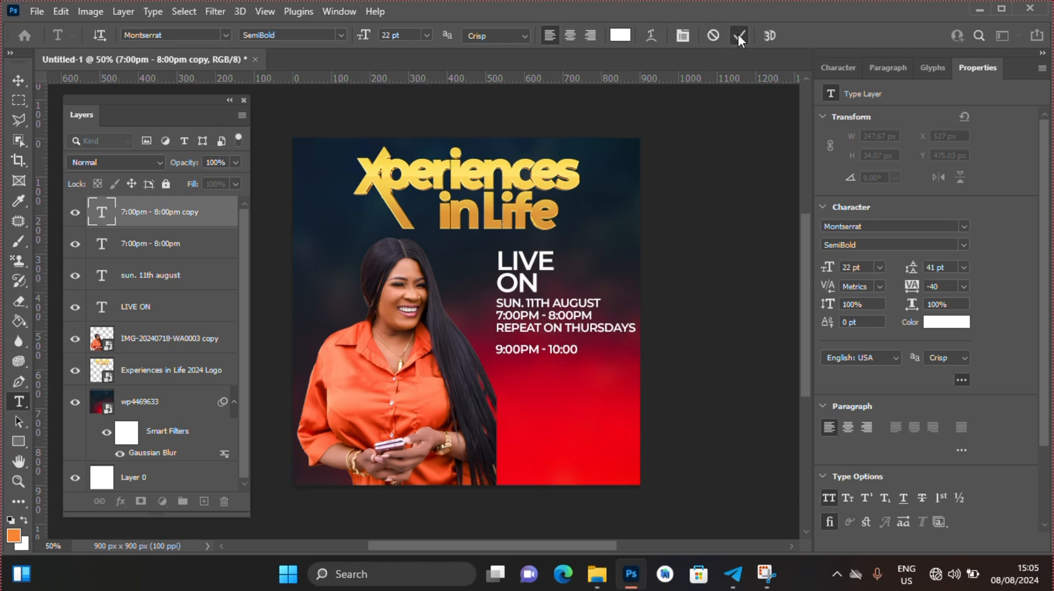
pyautogui.press('v')
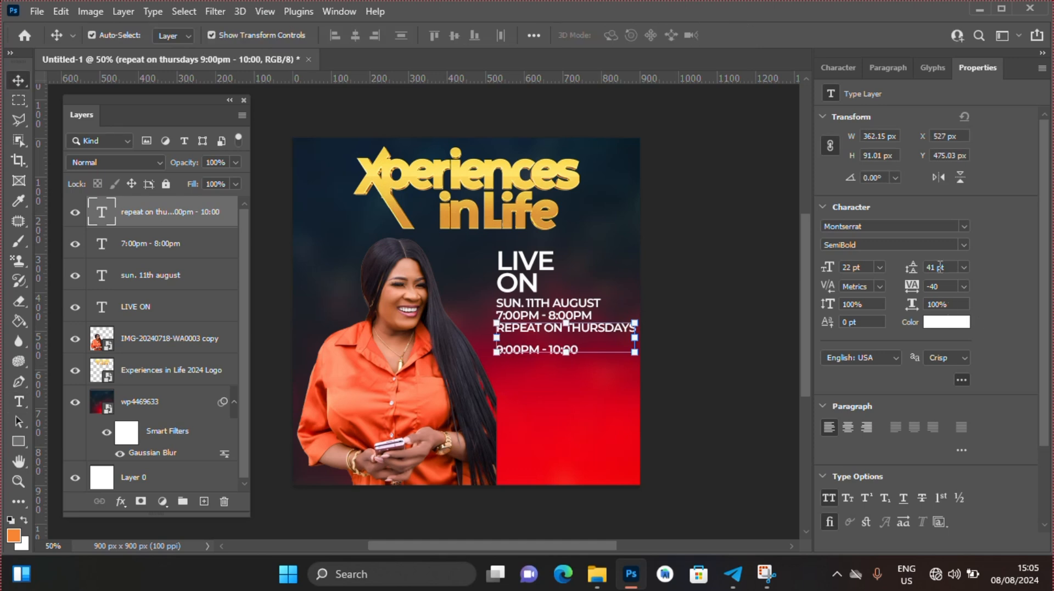
# - Tighten the leading of the two-line repeat broadcast text to 22 pt
pyautogui.press('Down')
pyautogui.press('Down')
pyautogui.press('Down')
pyautogui.press('Down')
pyautogui.press('Down')
pyautogui.press('Down')
pyautogui.press('Down')
pyautogui.press('Down')
pyautogui.press('Down')
pyautogui.press('Down')
pyautogui.press('Down')
pyautogui.press('Down')
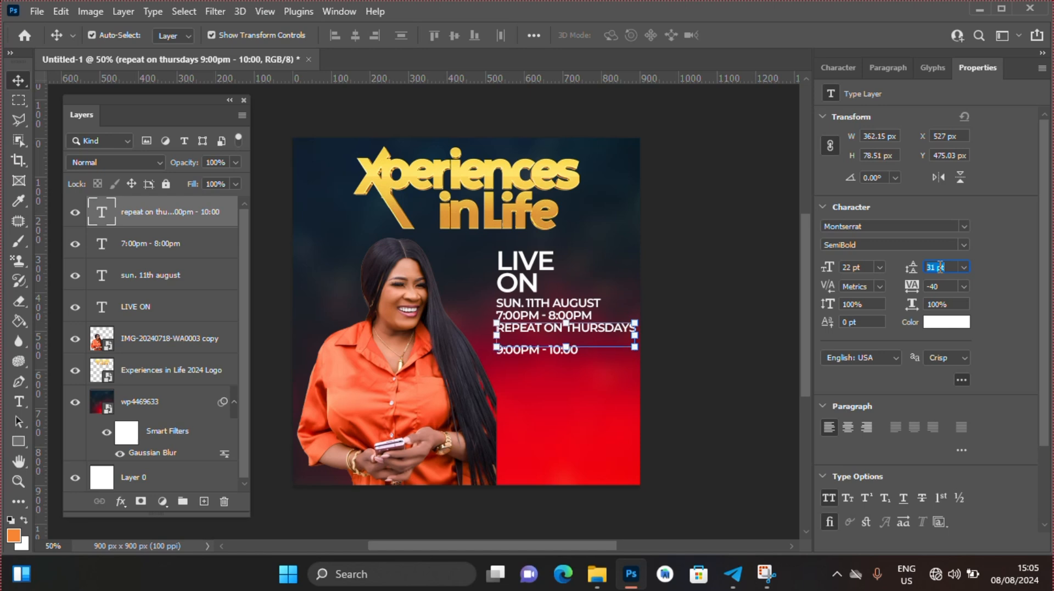
pyautogui.press('Down')
pyautogui.press('Down')
pyautogui.press('Down')
pyautogui.press('Down')
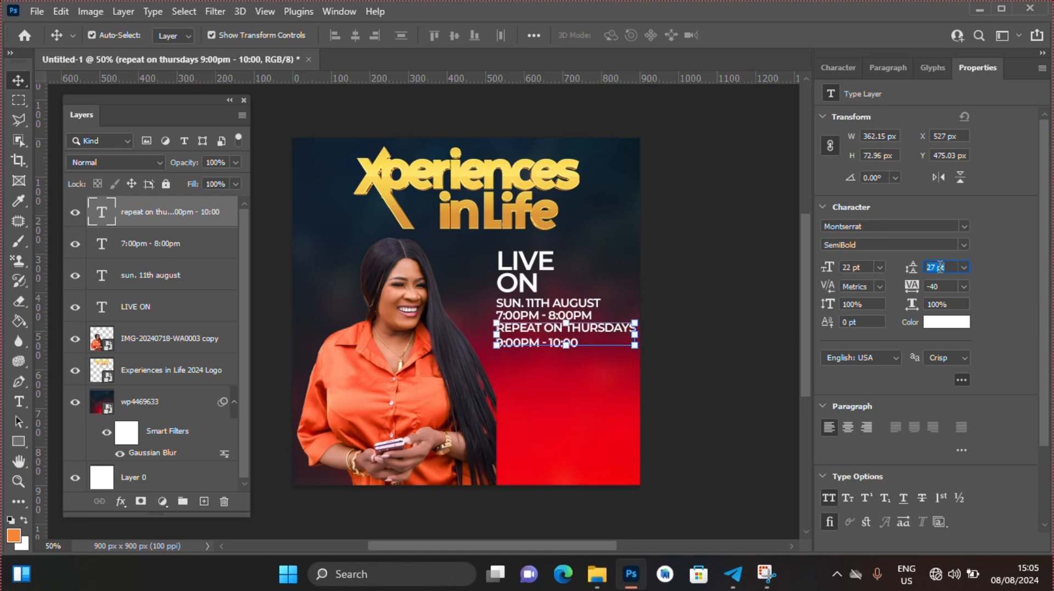
pyautogui.press('Down')
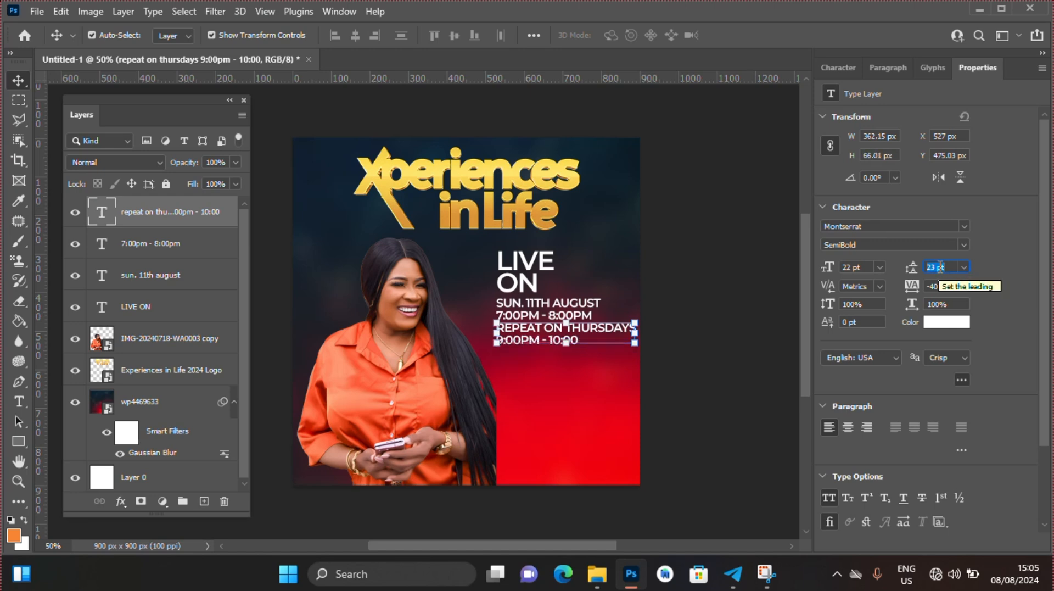
pyautogui.press('Down')
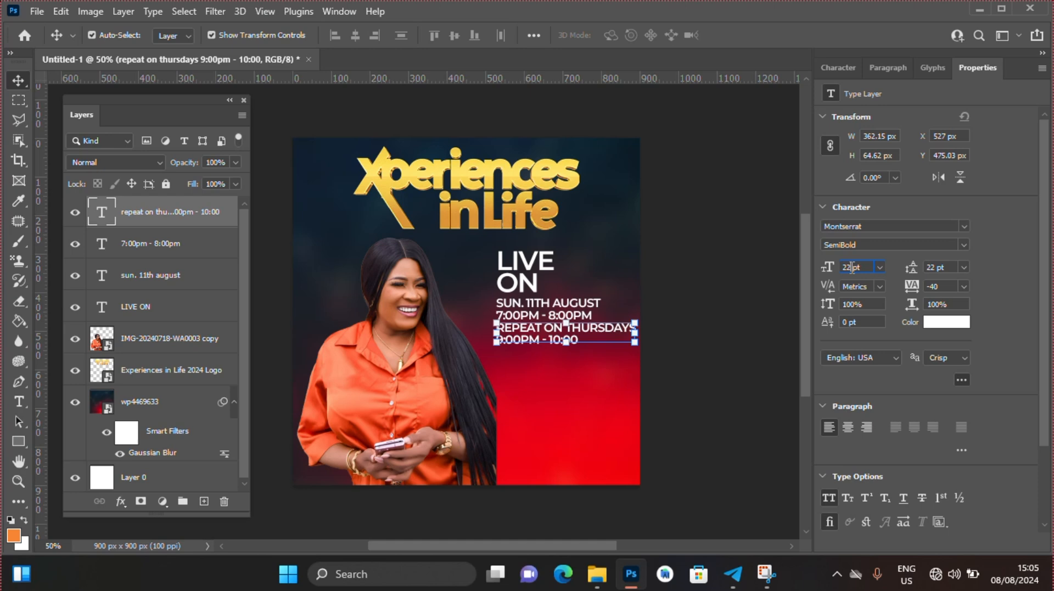
# - Reduce the font size of the repeat broadcast text to 16 pt
pyautogui.press('Down')
pyautogui.press('Down')
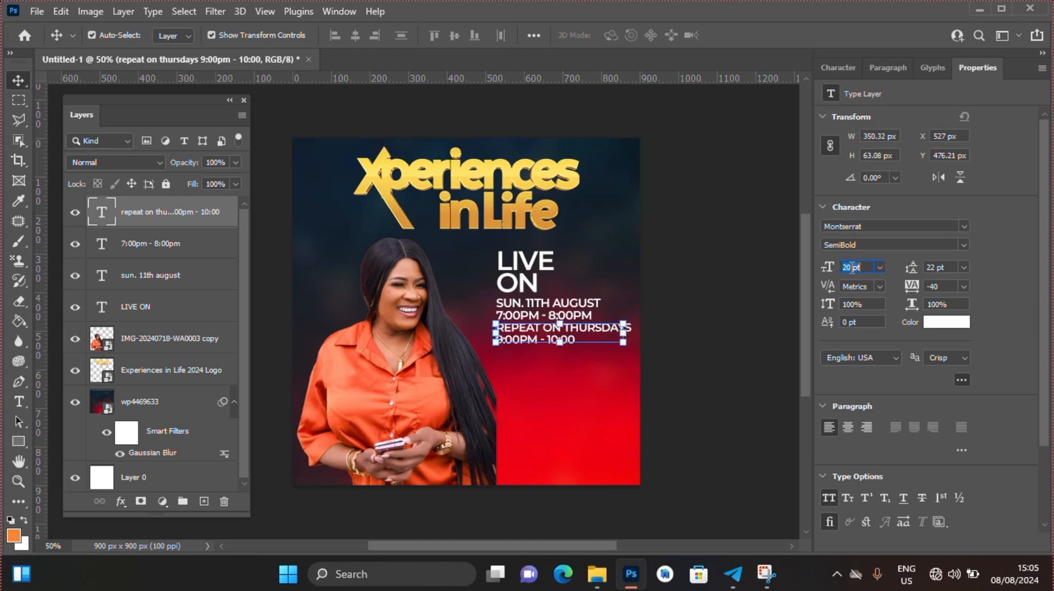
pyautogui.press('Down')
pyautogui.press('Down')
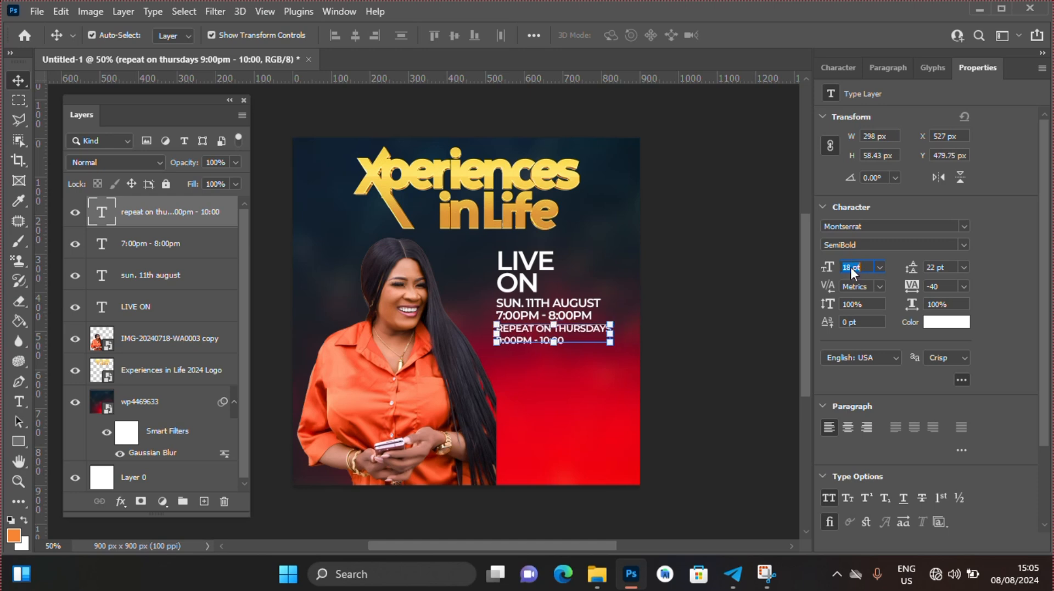
pyautogui.press('Down')
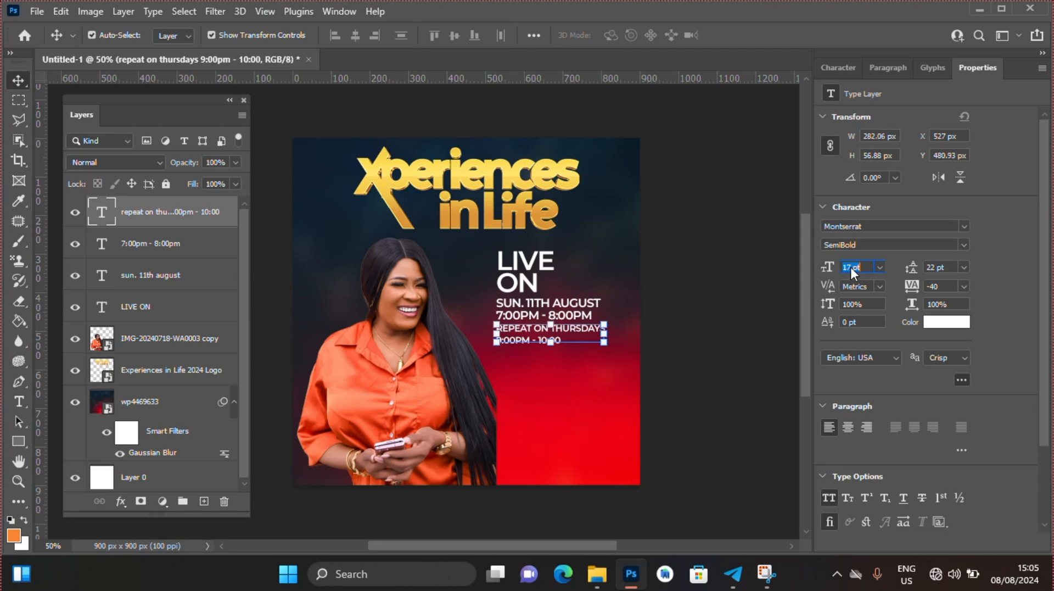
pyautogui.press('Down')
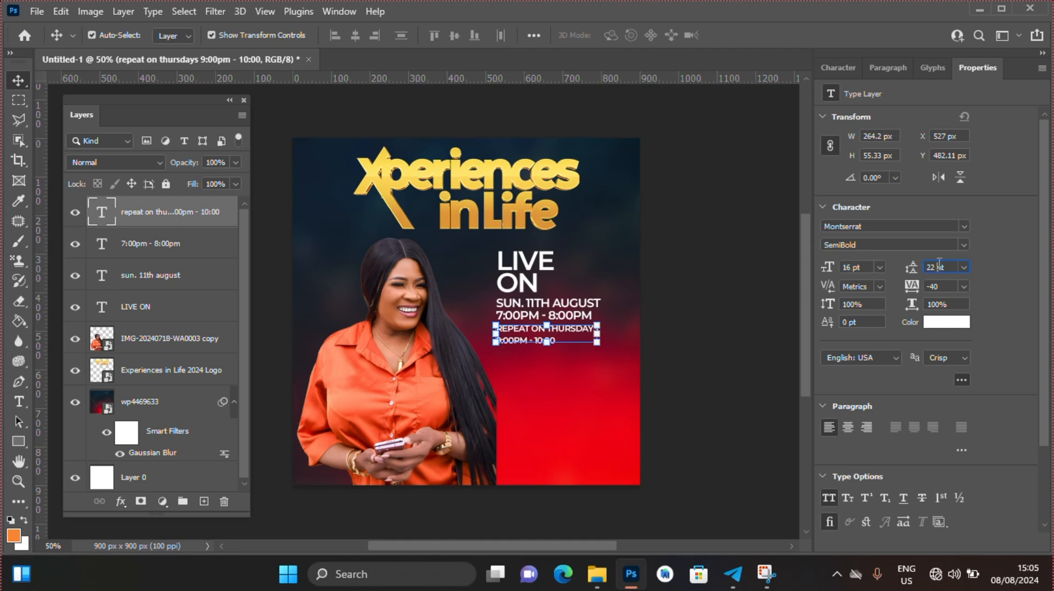
# - Tighten the leading of the repeat broadcast text to 16 pt to match its font size
pyautogui.press('Down')
pyautogui.press('Down')
pyautogui.press('Down')
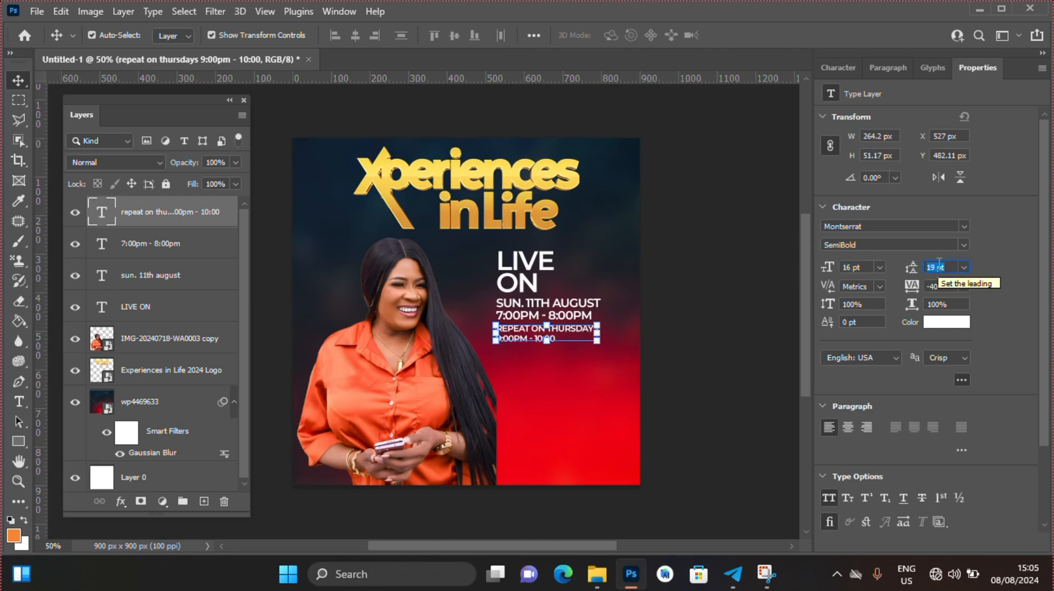
pyautogui.press('Down')
pyautogui.press('Down')
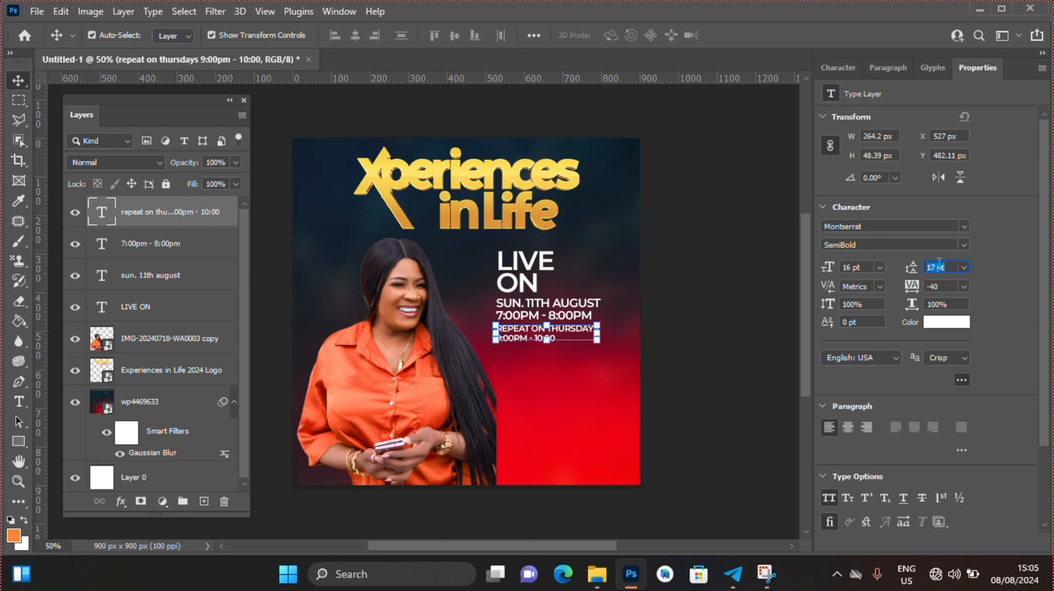
pyautogui.press('Down')
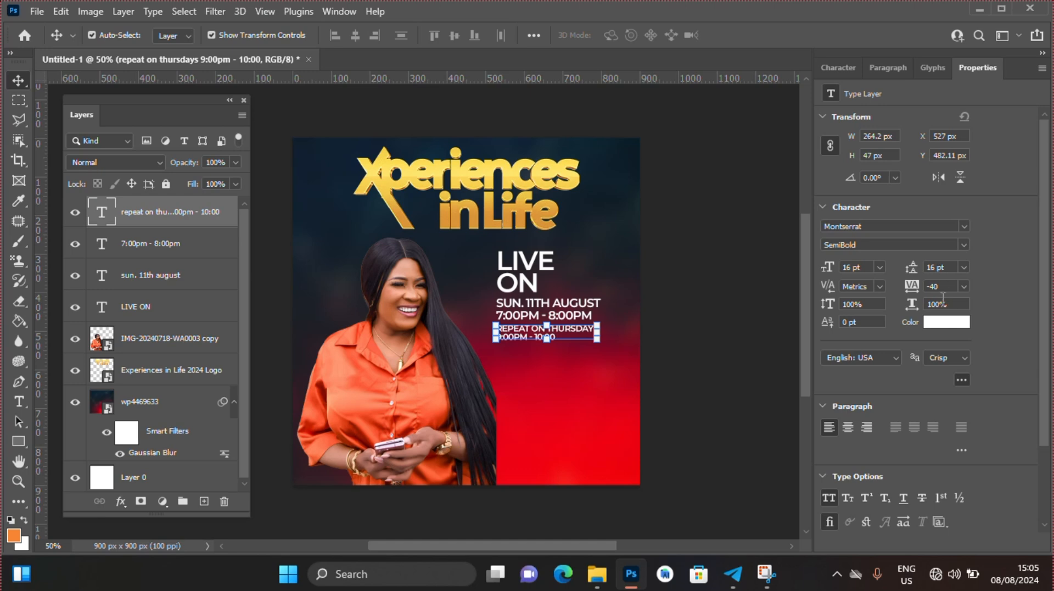
# - Recolour the repeat broadcast text yellow (ffe469) by sampling the title logo
pyautogui.click(938, 323)
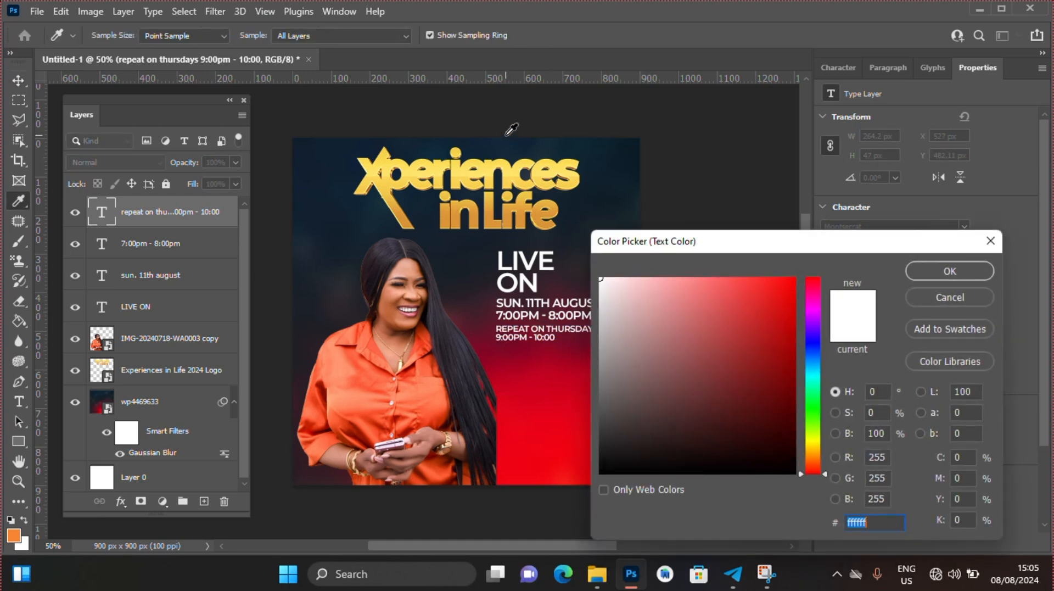
pyautogui.click(510, 168)
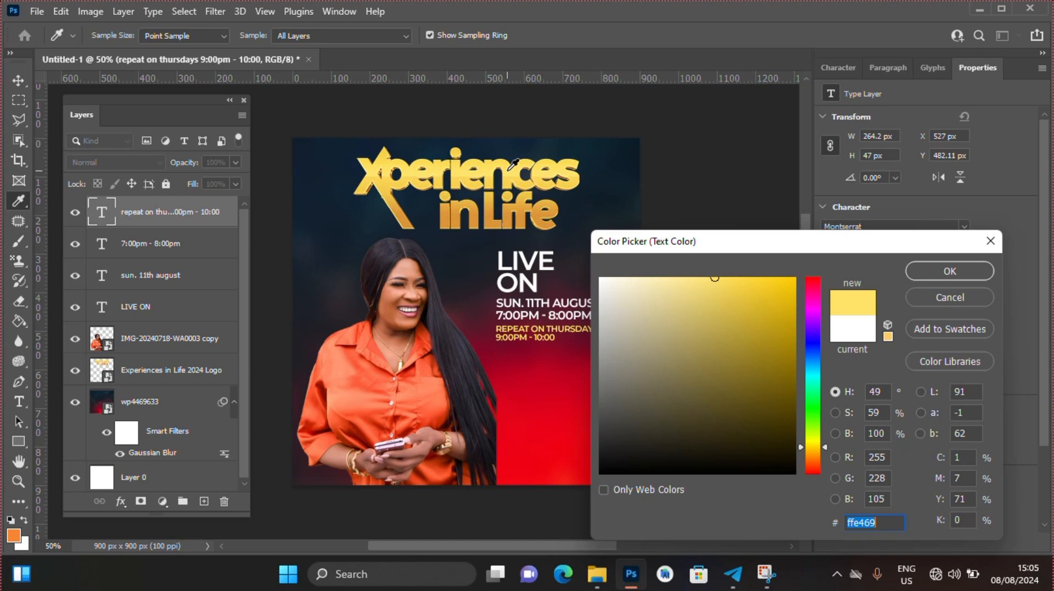
pyautogui.press('Return')
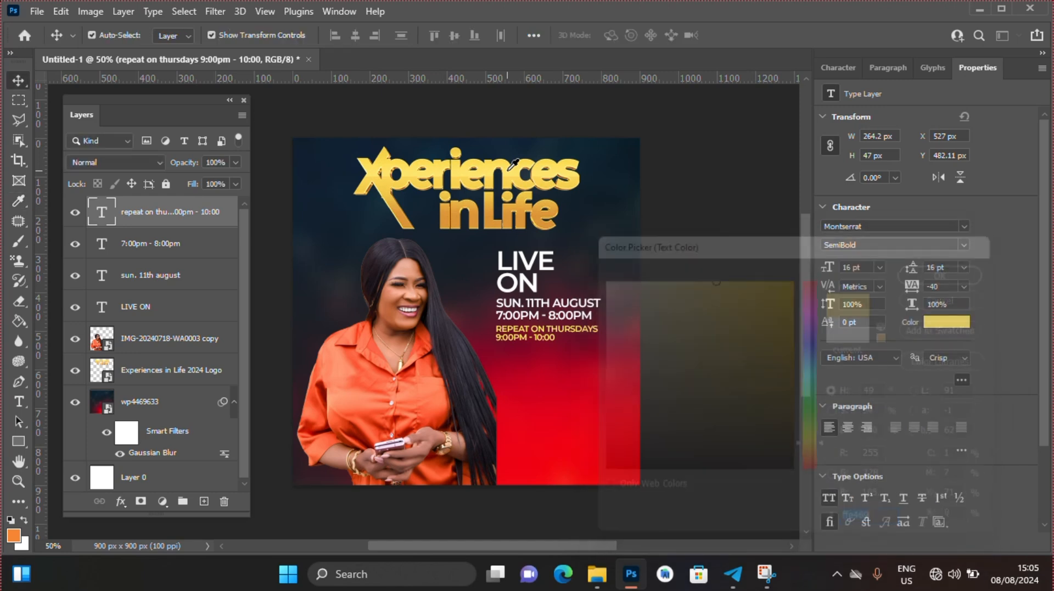
# - Nudge the yellow repeat broadcast text up to about Y 478 px
pyautogui.press('Up')
pyautogui.press('Up')
pyautogui.press('Up')
pyautogui.press('Up')
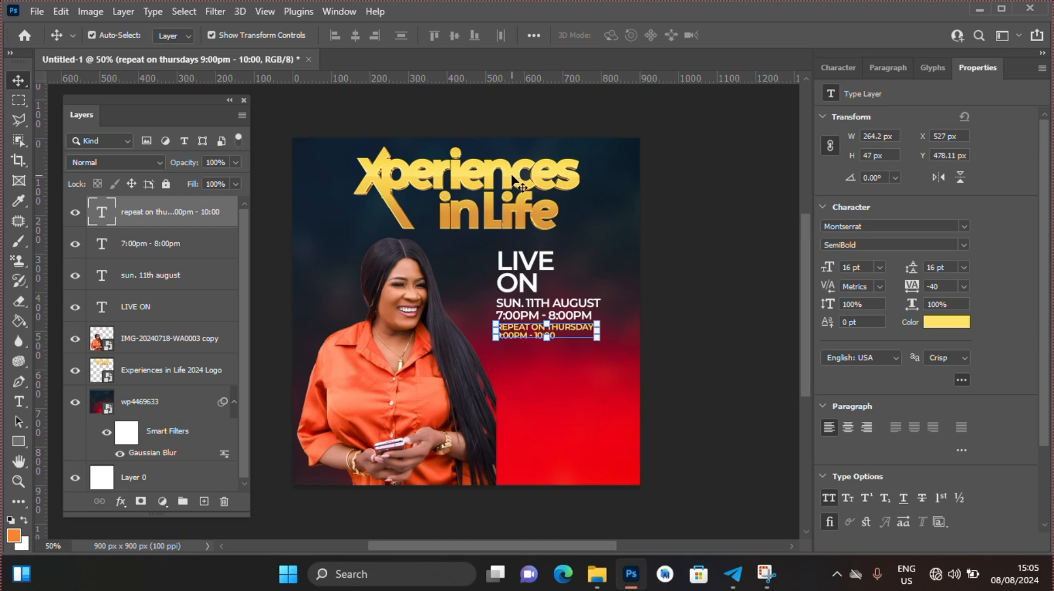
# - Recolour the "sun. 11th august" text yellow (ffe469)
pyautogui.click(638, 305)
pyautogui.click(585, 305)
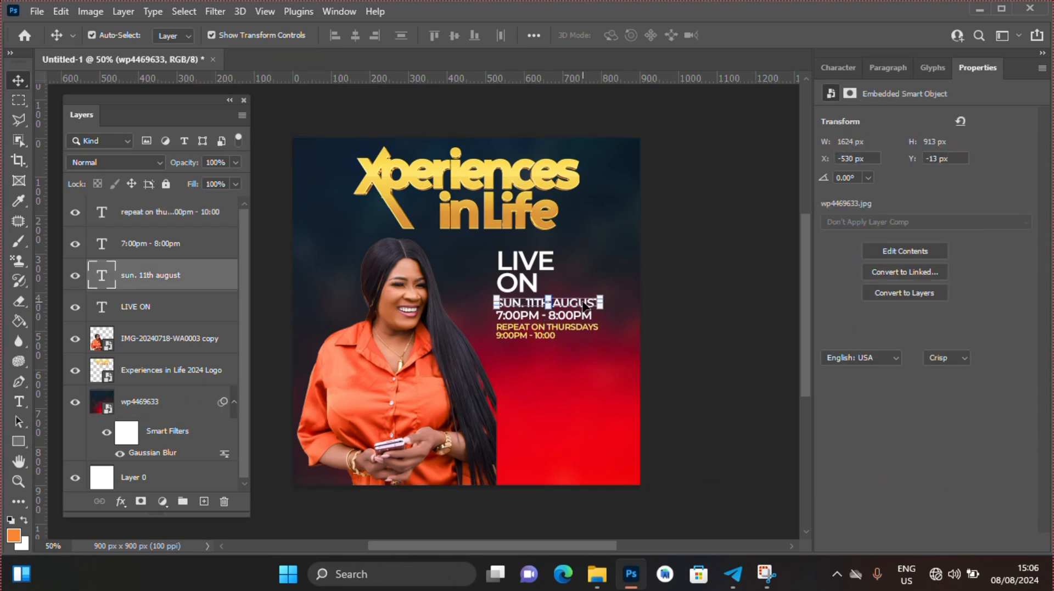
pyautogui.click(951, 324)
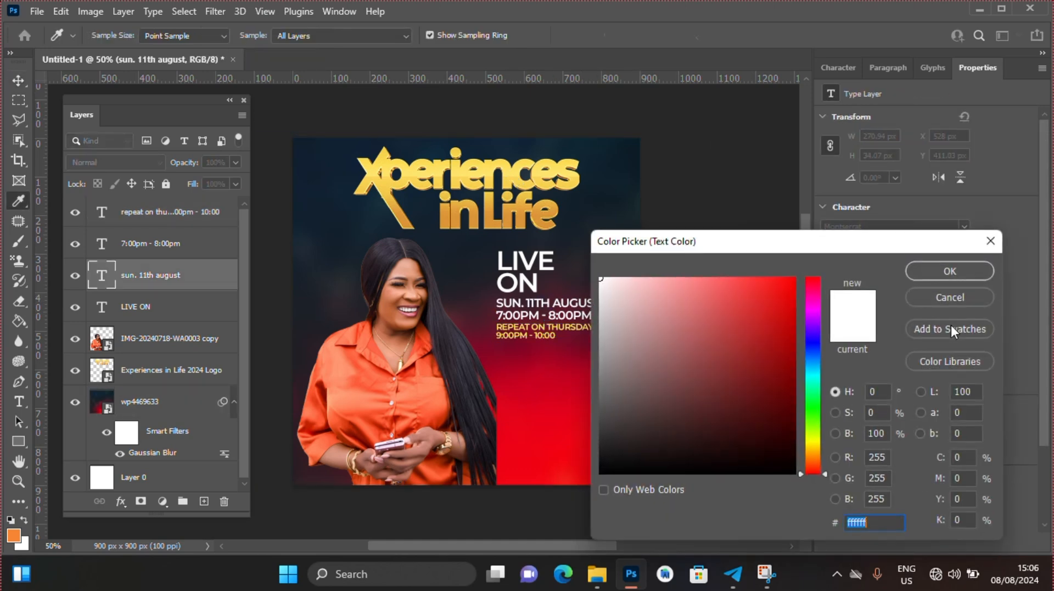
pyautogui.write('ffe469')
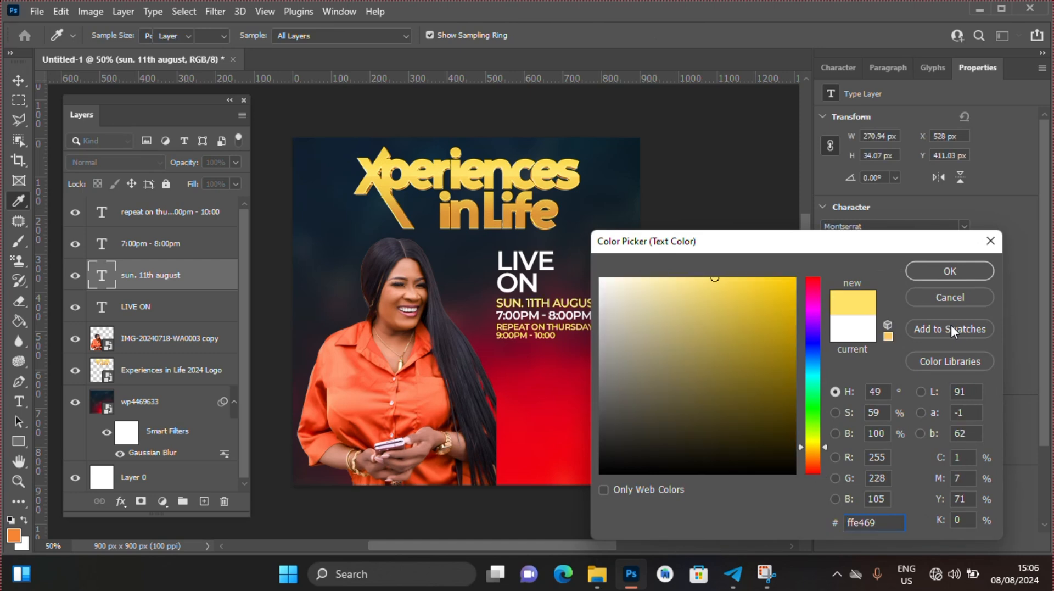
pyautogui.press('Return')
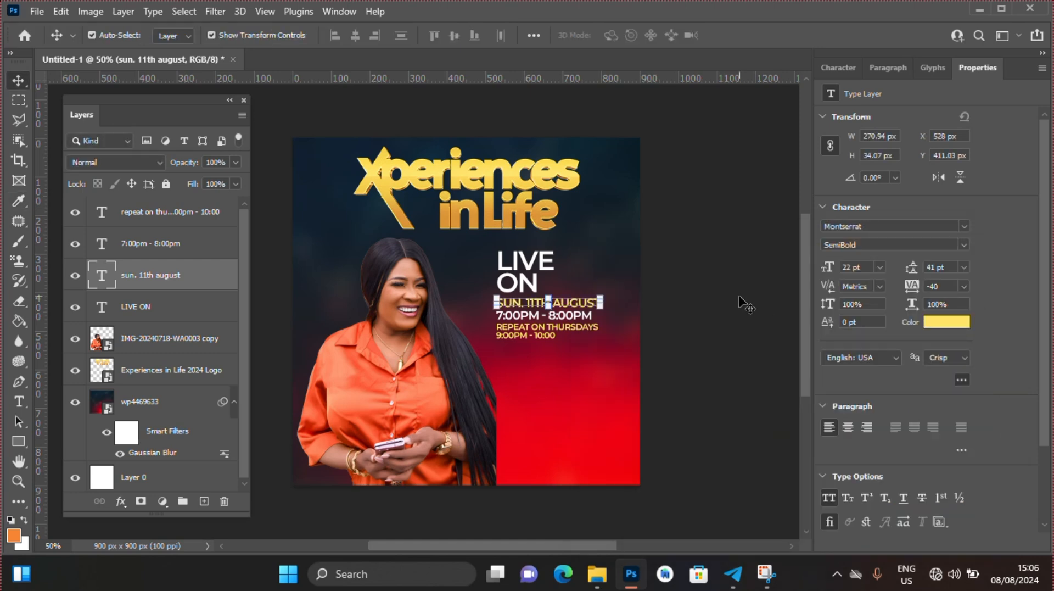
# - Place Angel-Logo.png from the IMG folder into the flyer, directly above the LIVE ON text layer
pyautogui.click(549, 273)
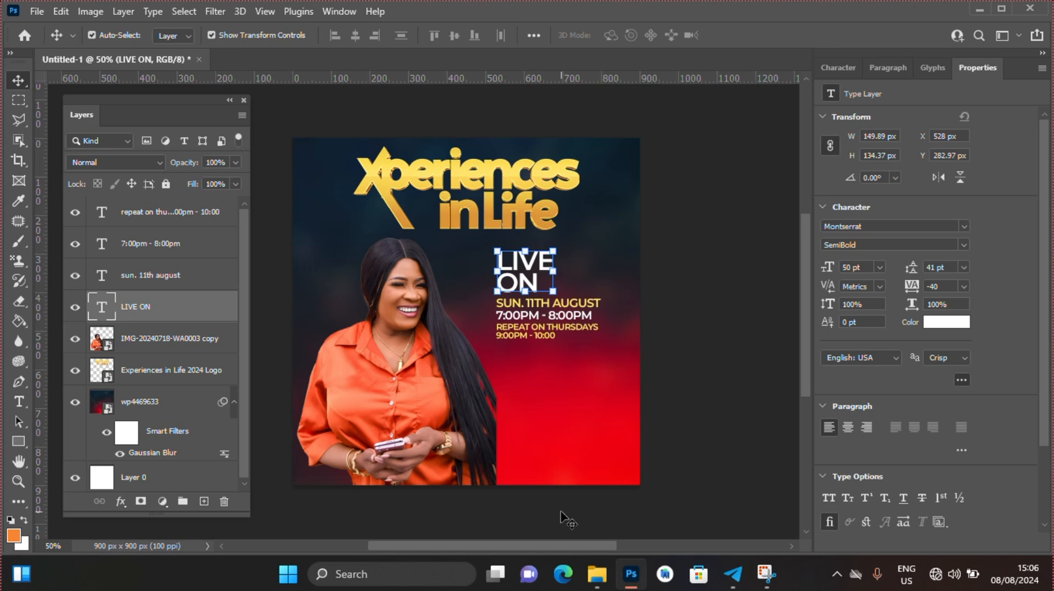
pyautogui.click(596, 574)
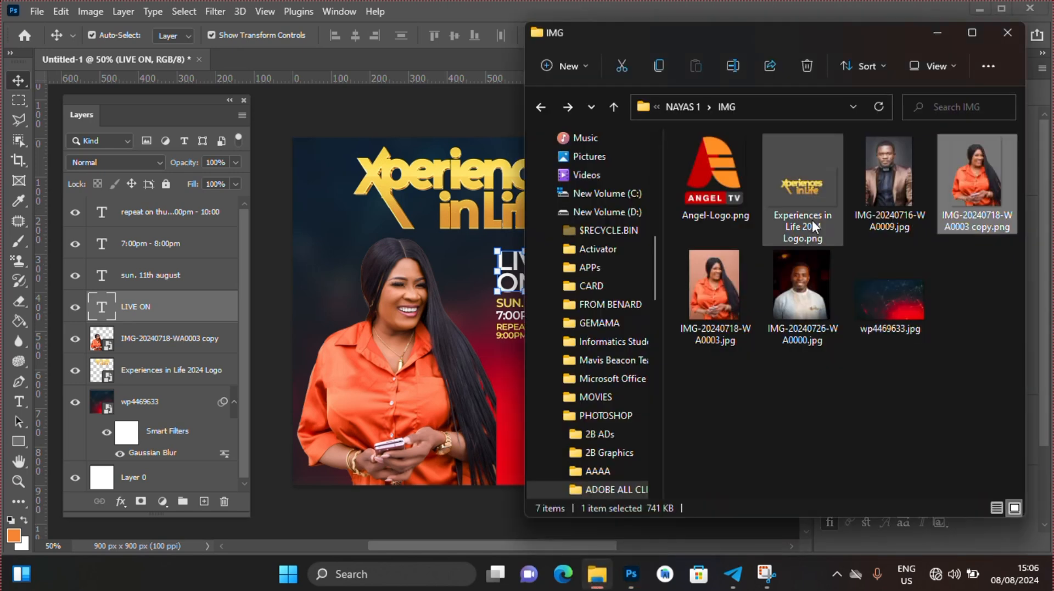
pyautogui.click(714, 180)
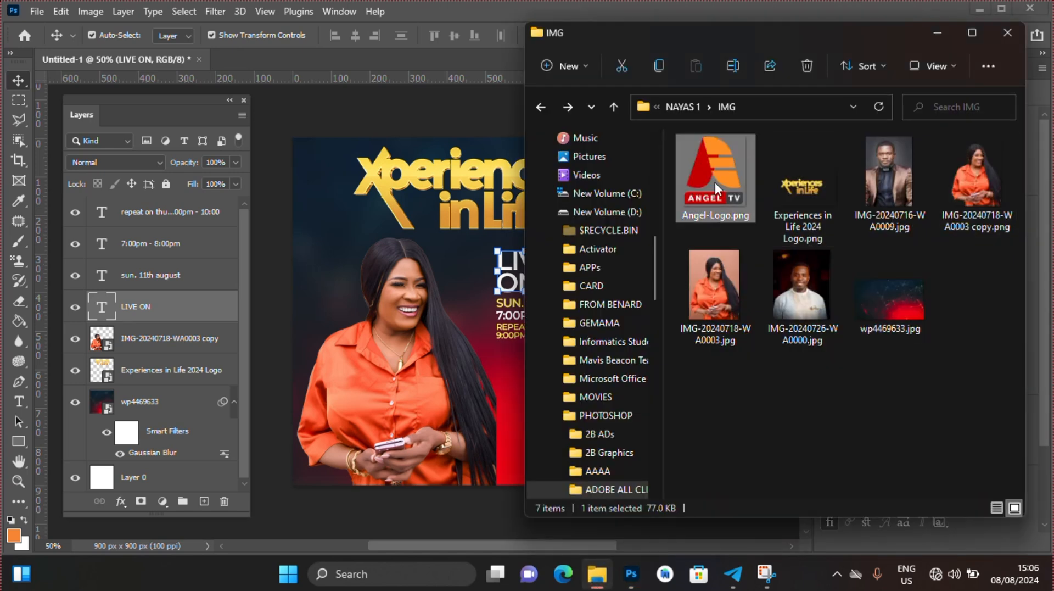
pyautogui.moveTo(712, 179); pyautogui.dragTo(601, 336)
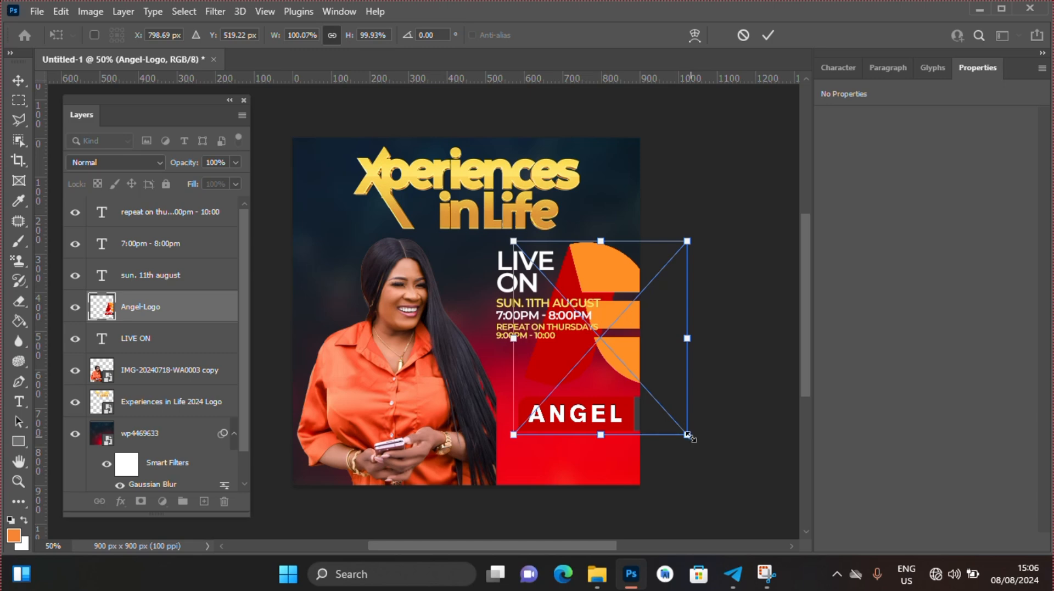
# - Scale the Angel TV logo to about 22% and position it just right of LIVE ON, at about X 680 px
pyautogui.moveTo(688, 435); pyautogui.dragTo(595, 296)
pyautogui.press('Right')
pyautogui.press('Right')
pyautogui.press('Right')
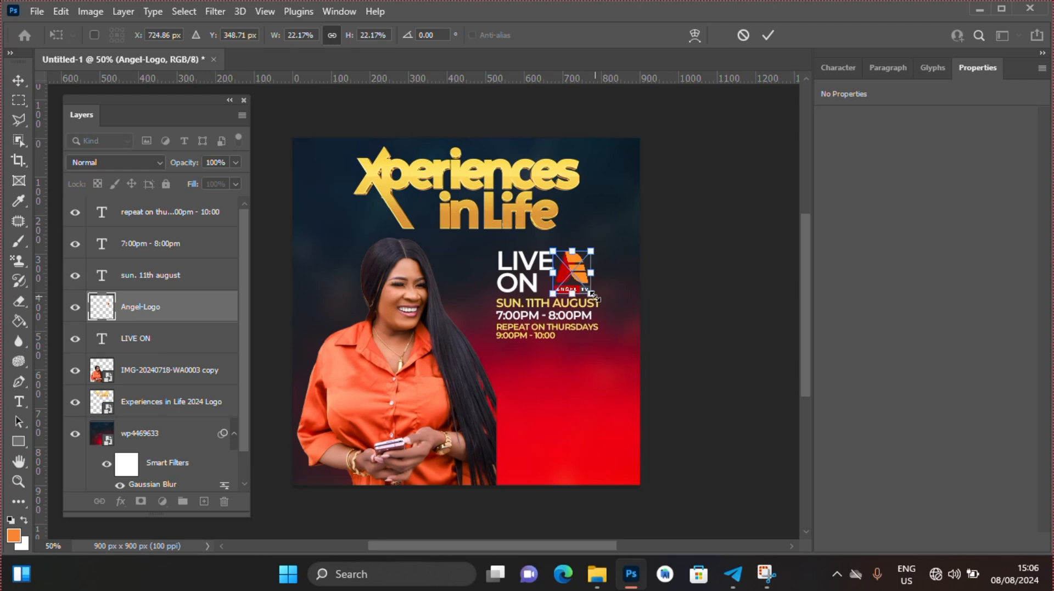
pyautogui.press('Return')
pyautogui.press('Right')
pyautogui.press('Right')
pyautogui.press('Right')
pyautogui.press('Right')
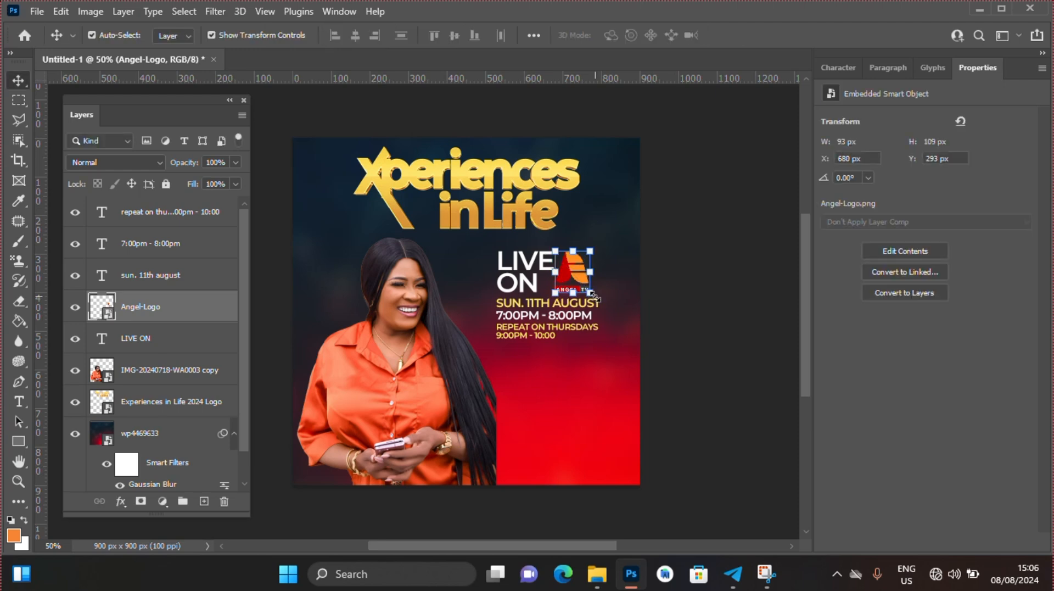
# - Draw an orange rectangle about 172 × 260 px under the repeat broadcast text, layered just above the background image
pyautogui.click(625, 303)
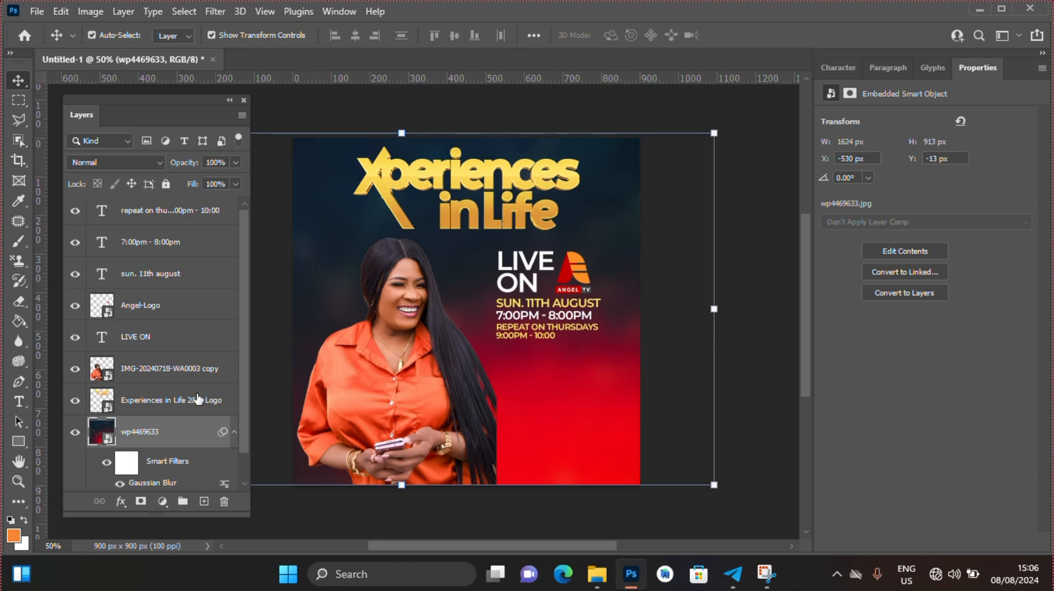
pyautogui.click(22, 437)
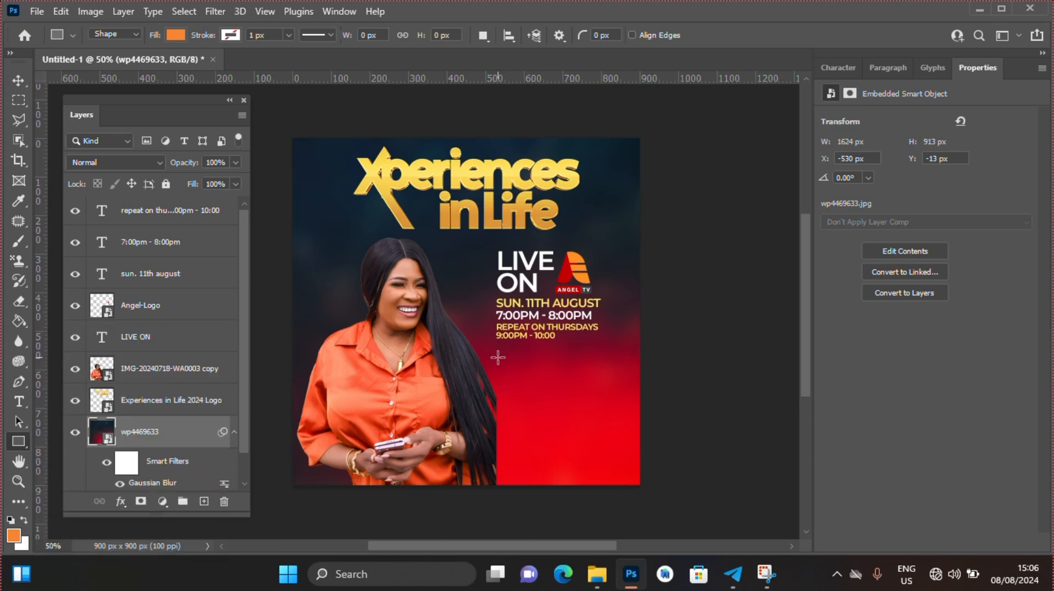
pyautogui.moveTo(499, 361); pyautogui.dragTo(565, 461)
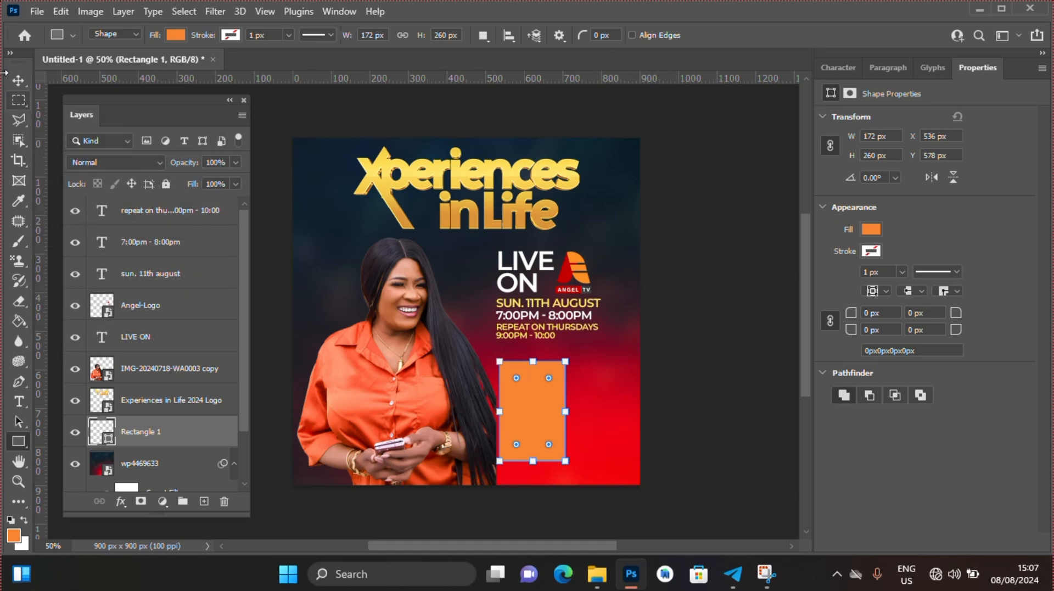
# - Duplicate the orange rectangle and shorten the copy to a 52 px high strip along its lower edge
pyautogui.click(20, 83)
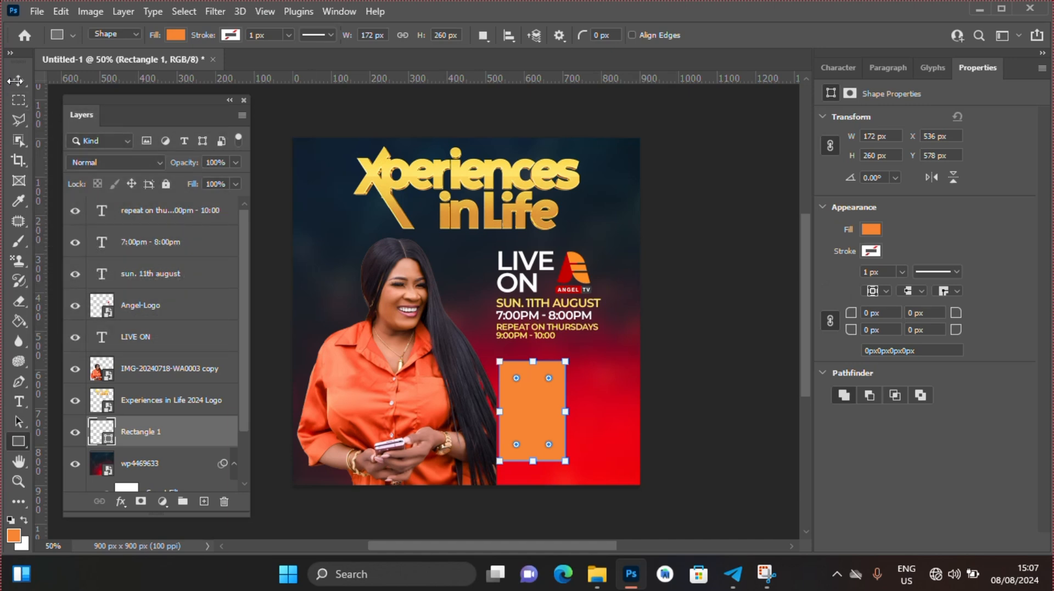
pyautogui.click(666, 354)
pyautogui.click(519, 431)
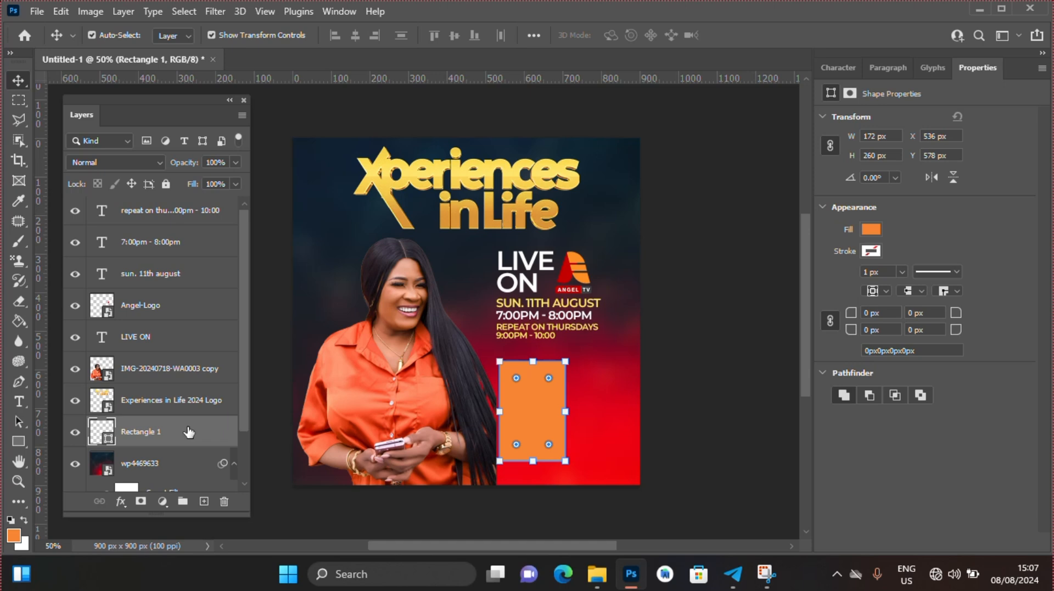
pyautogui.press('ctrl')
pyautogui.hotkey('ctrl', 'j')
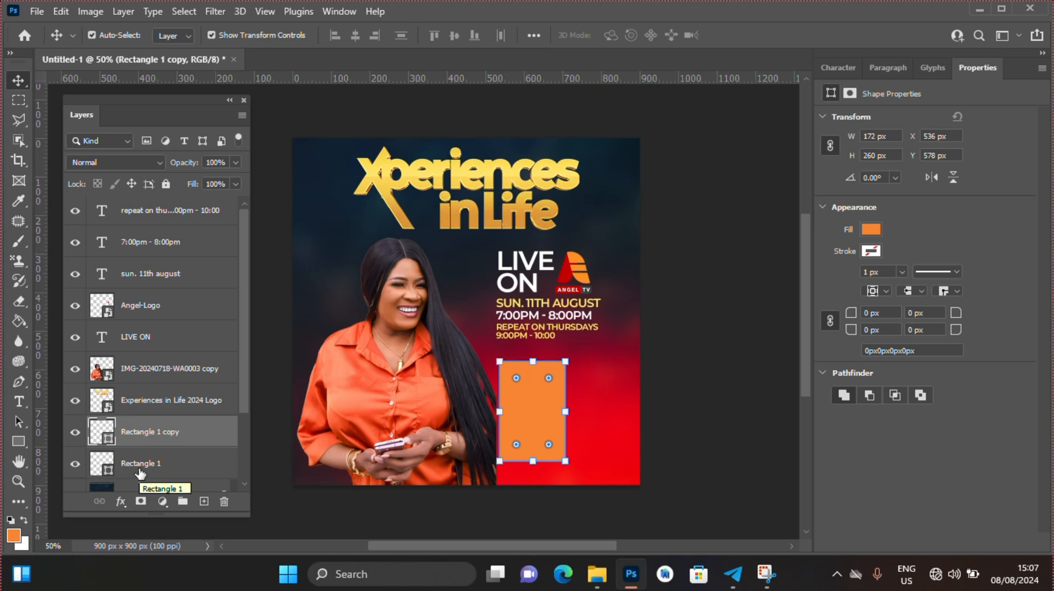
pyautogui.click(534, 360)
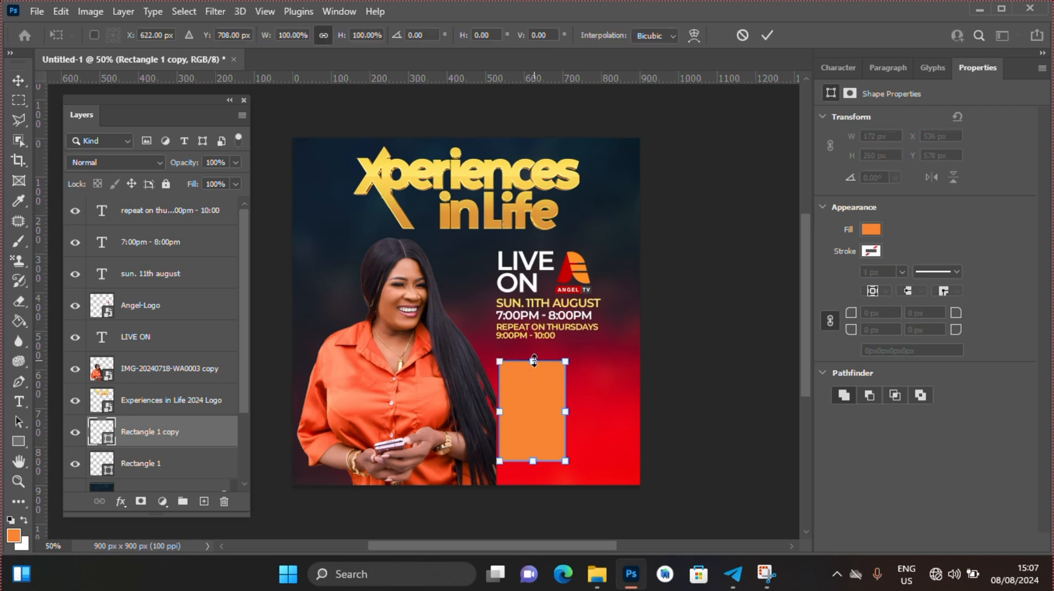
pyautogui.moveTo(534, 360); pyautogui.dragTo(534, 440)
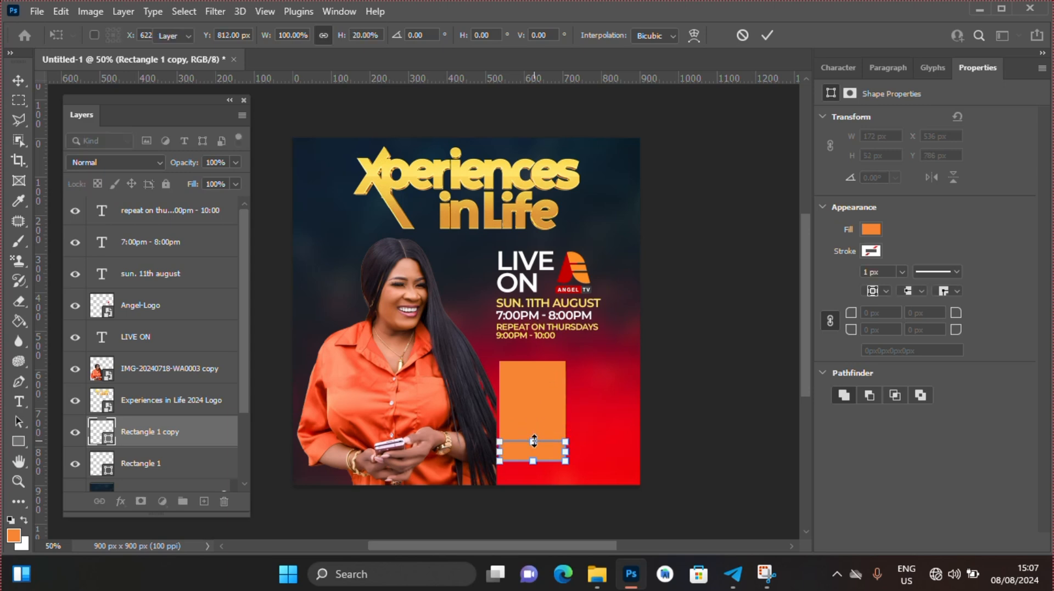
pyautogui.press('Return')
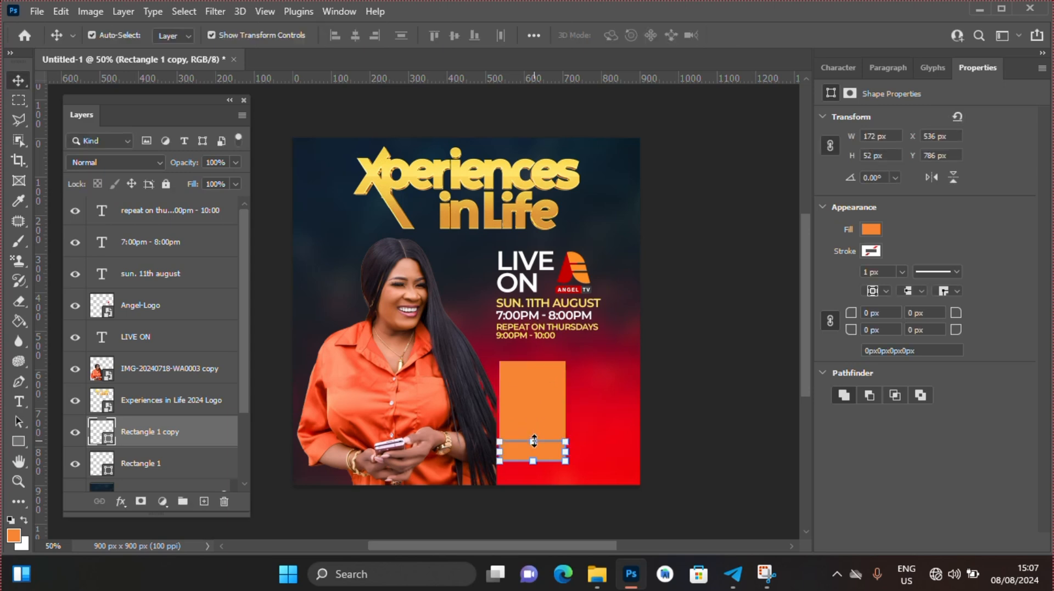
# - Change the fill of the short strip at the foot of the orange rectangle to white
pyautogui.click(871, 230)
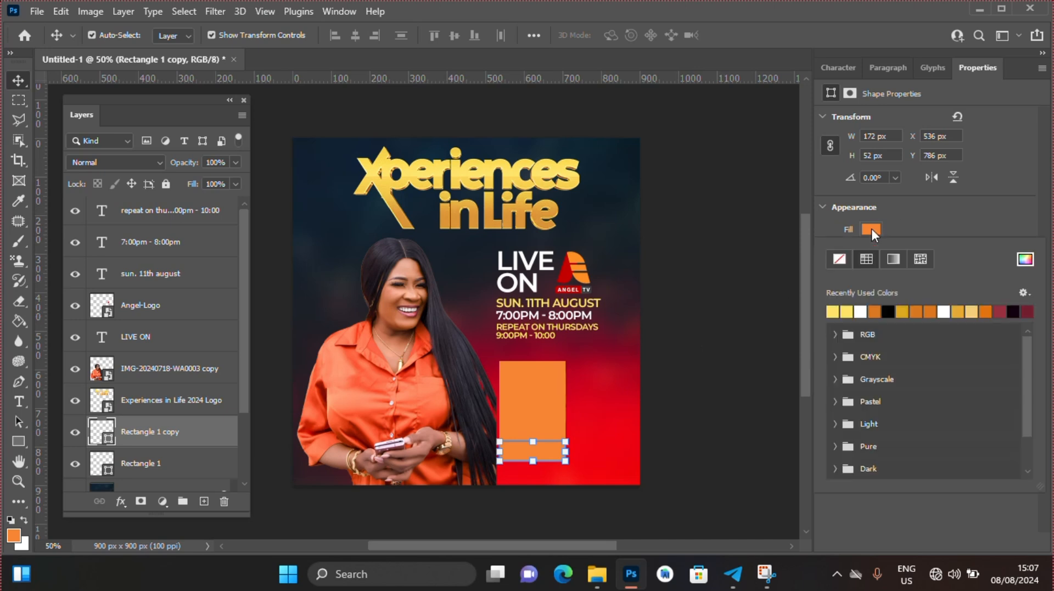
pyautogui.click(872, 230)
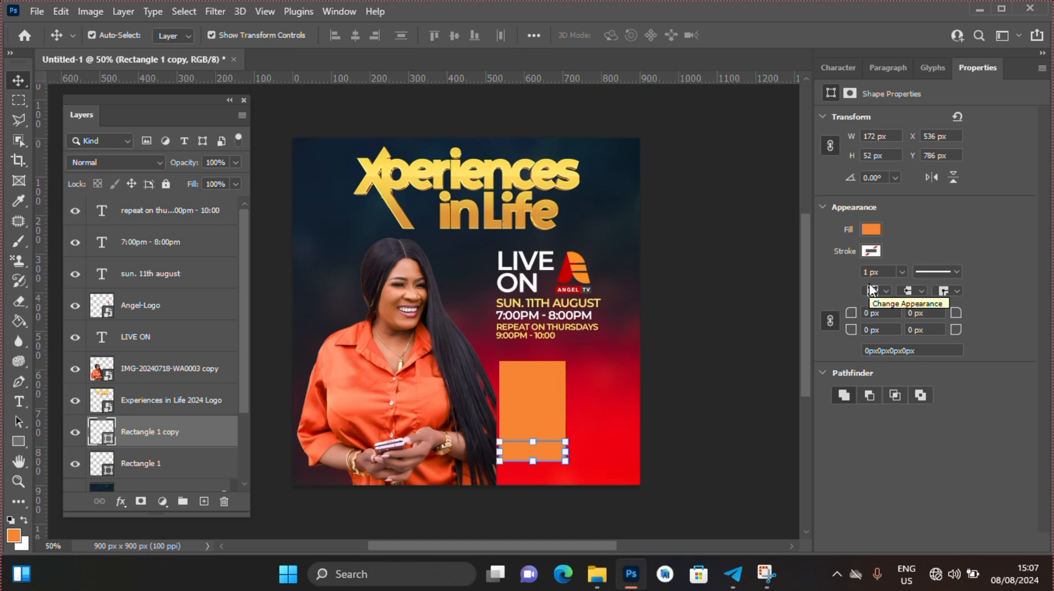
pyautogui.click(872, 229)
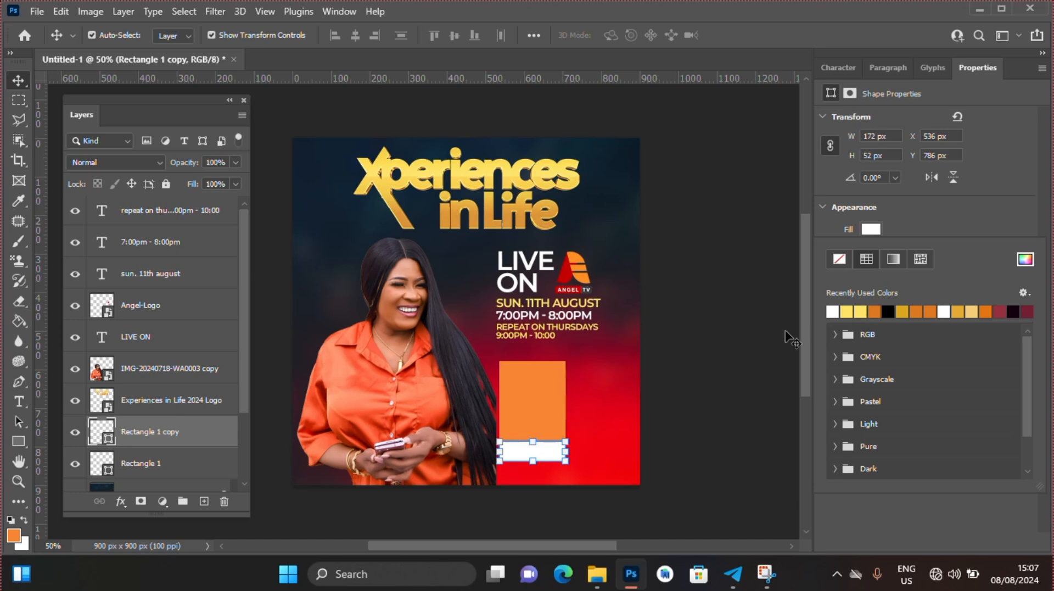
pyautogui.click(737, 335)
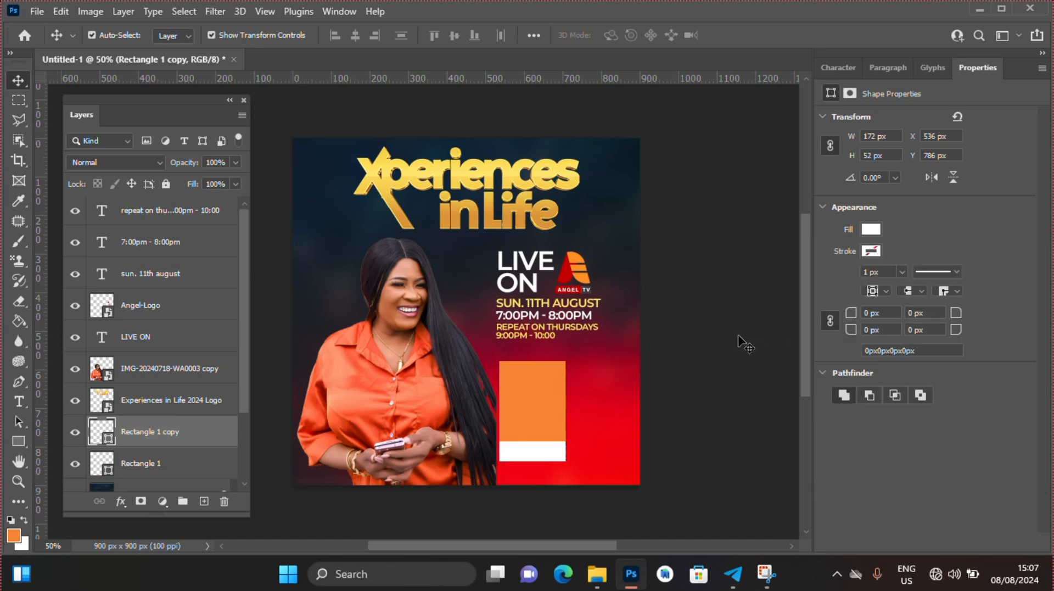
# - Round only the white strip's top-left corner with a 30 px radius
pyautogui.click(526, 453)
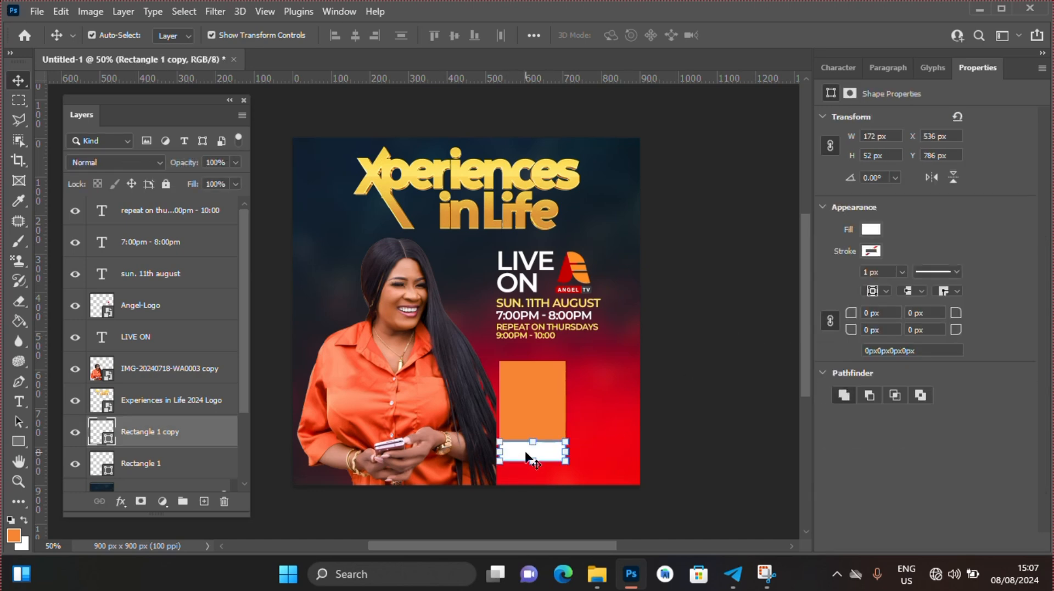
pyautogui.click(867, 317)
pyautogui.write('30')
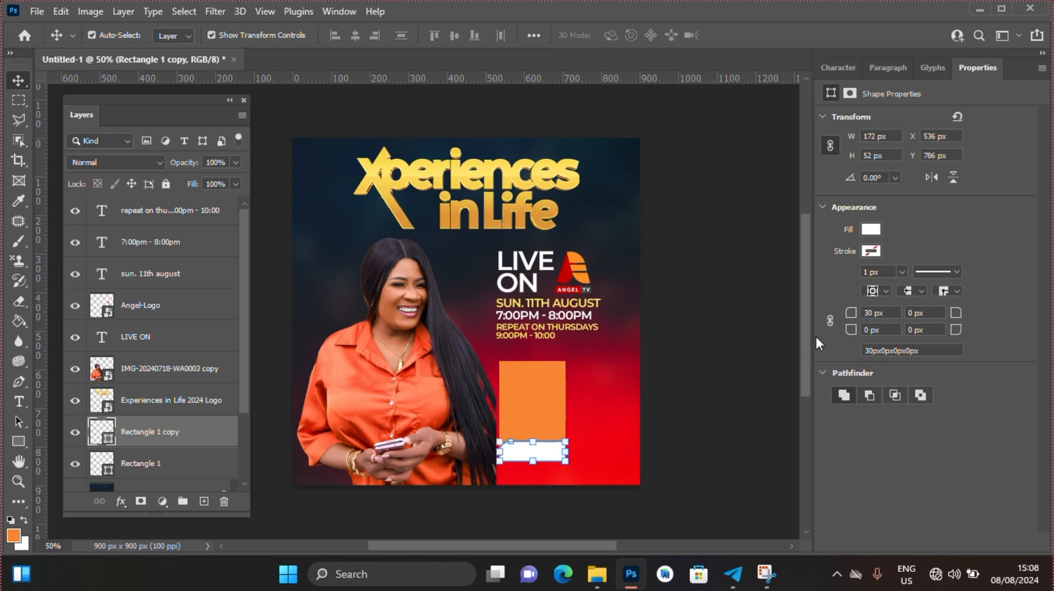
pyautogui.click(761, 331)
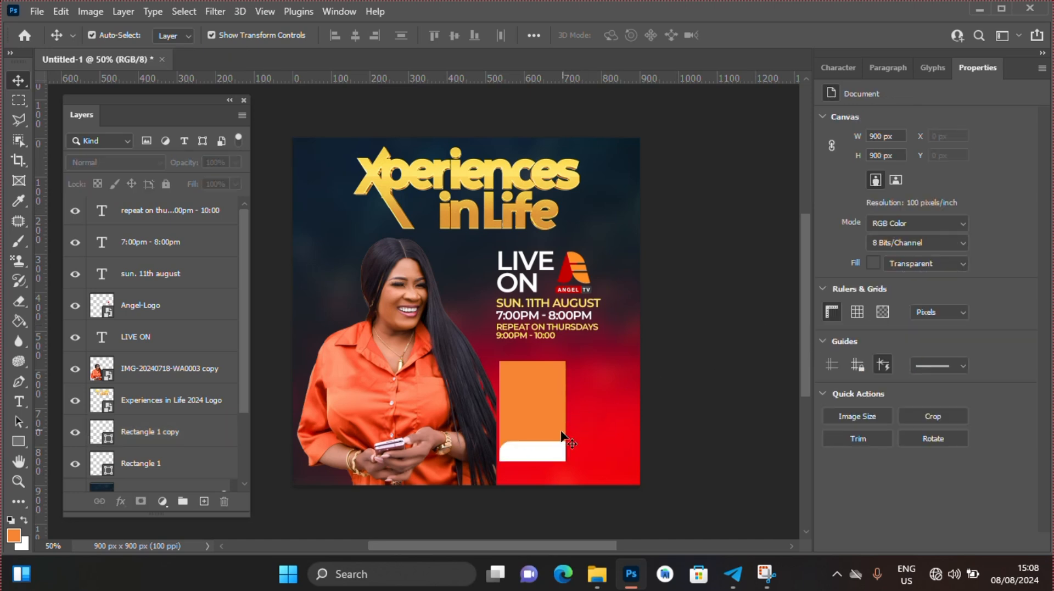
# - Duplicate the orange rectangle with its white strip and place the copy beside the original at X 718 px
pyautogui.click(551, 458)
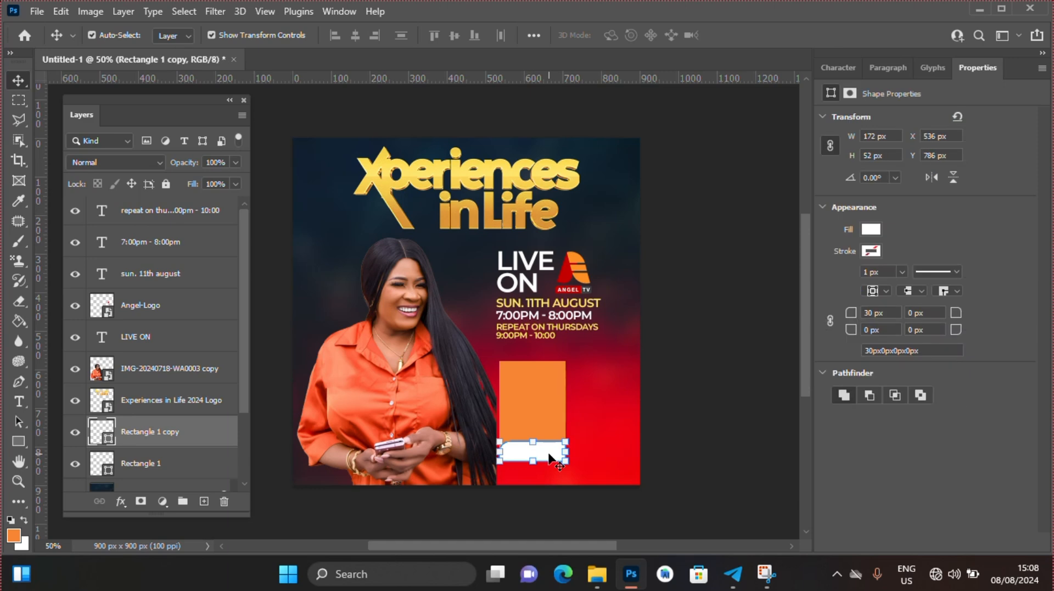
pyautogui.keyDown('ctrl'); pyautogui.click(184, 464); pyautogui.keyUp('ctrl')
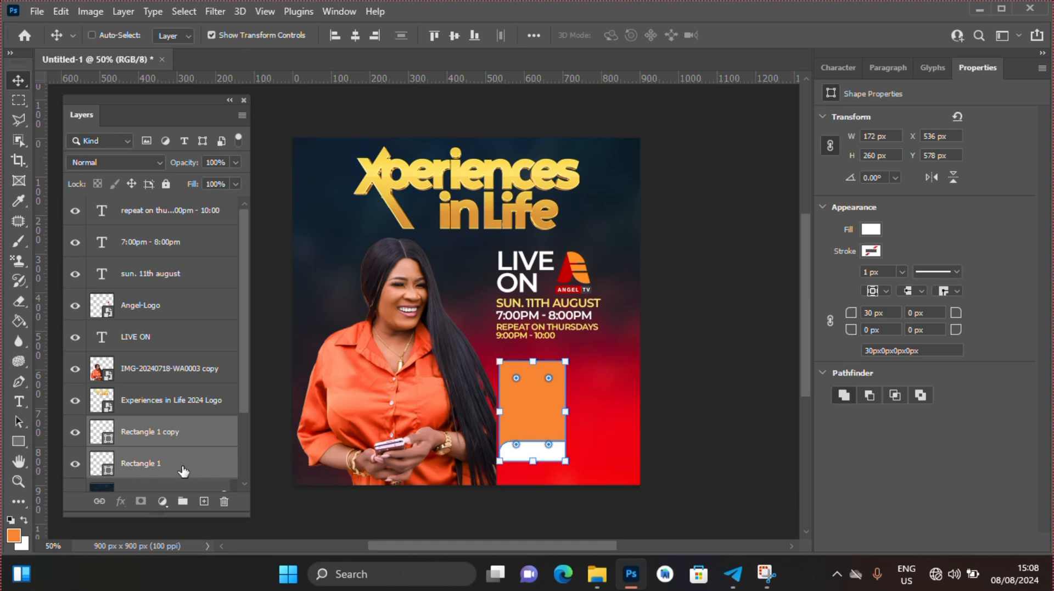
pyautogui.hotkey('ctrl', 'j')
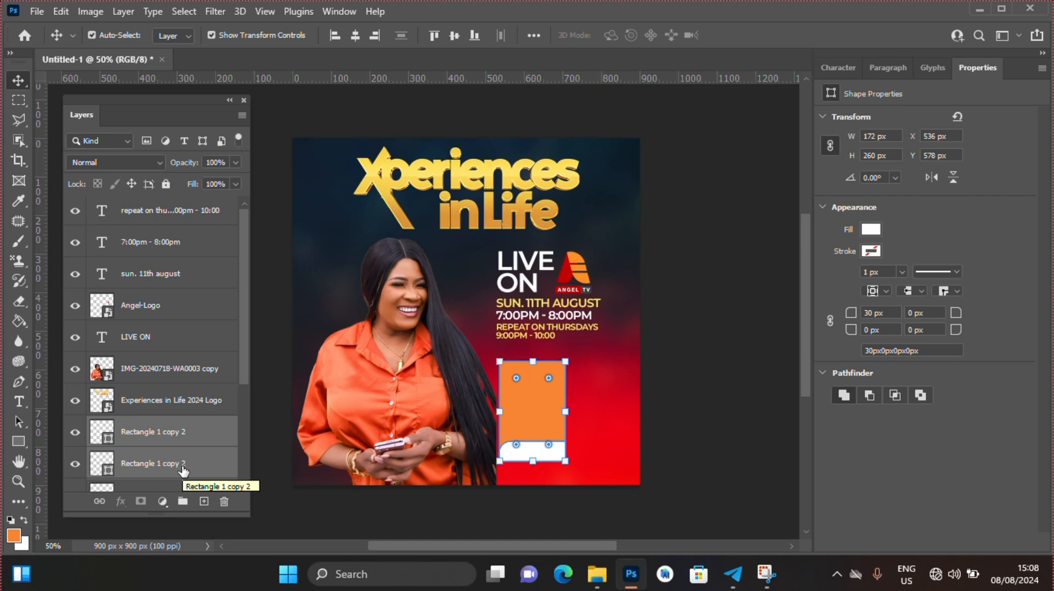
pyautogui.click(565, 362)
pyautogui.moveTo(535, 403); pyautogui.dragTo(610, 406)
pyautogui.press('Return')
pyautogui.click(729, 282)
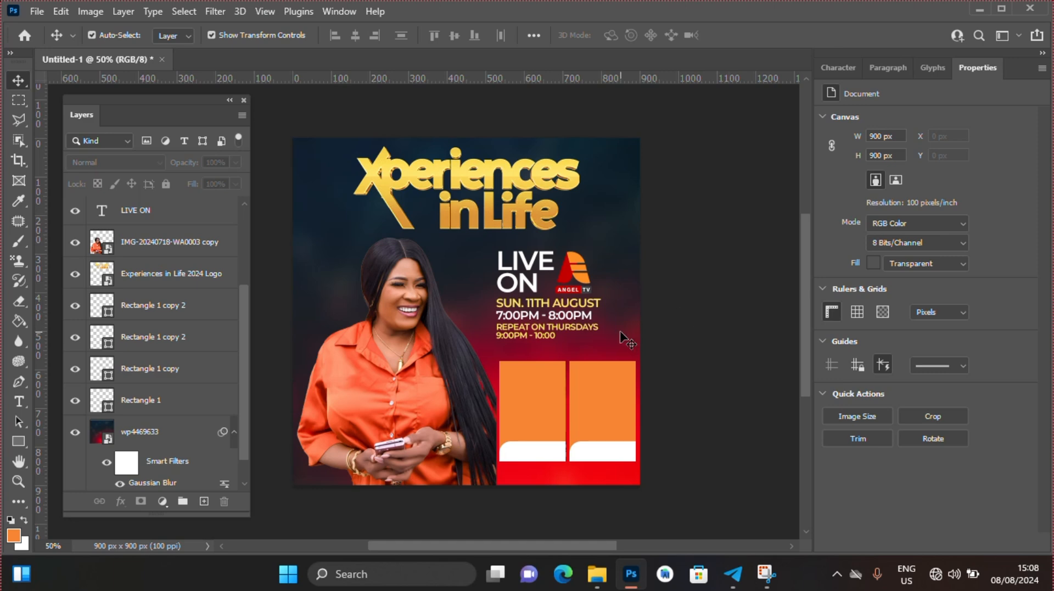
# - Move both orange guest cards with their white strips together to X 518 px, Y 588 px
pyautogui.click(552, 391)
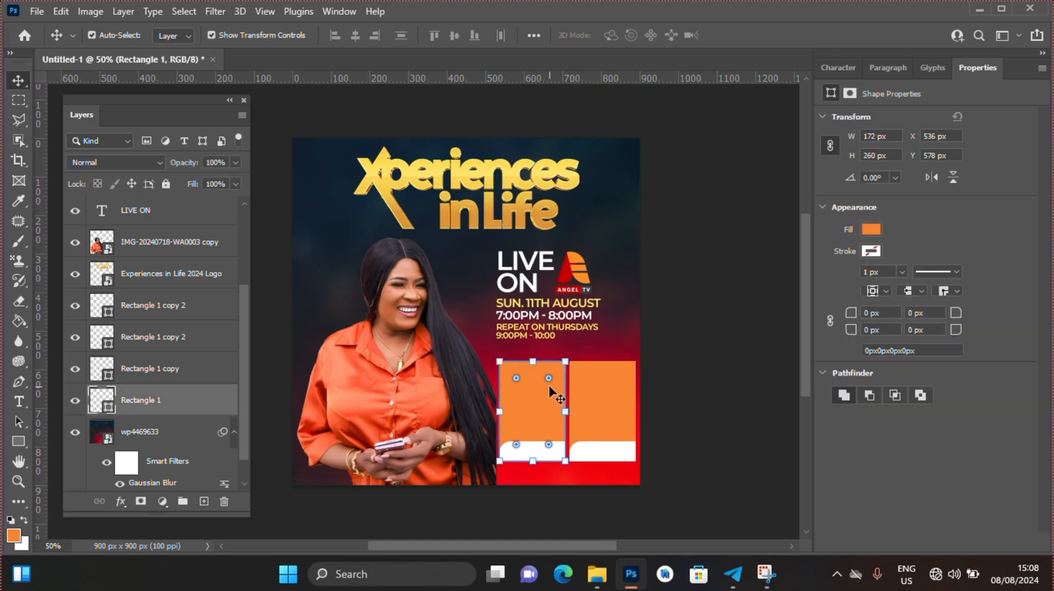
pyautogui.click(166, 310)
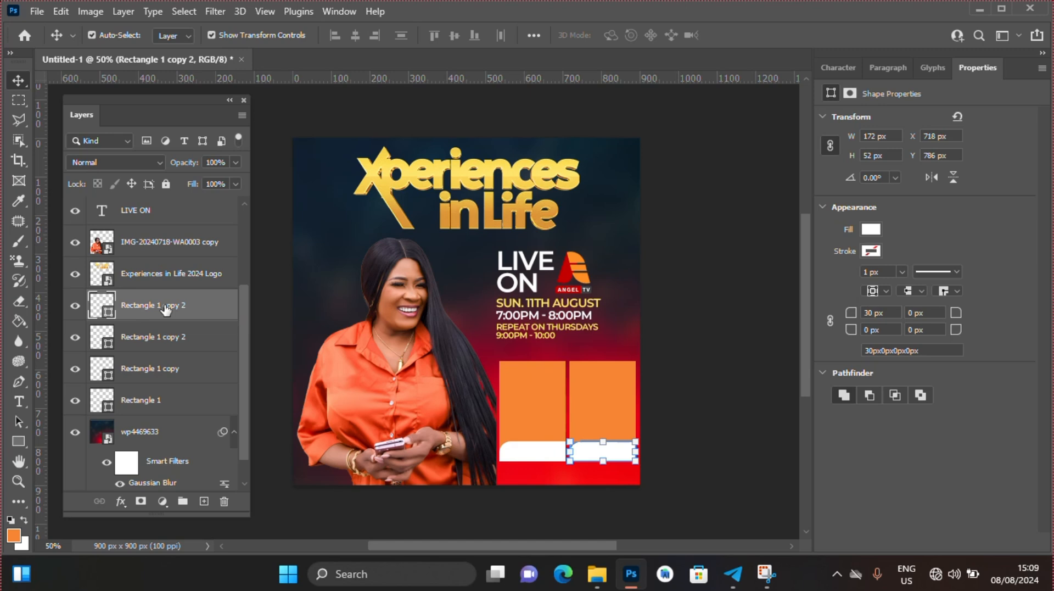
pyautogui.keyDown('ctrl'); pyautogui.click(165, 337); pyautogui.keyUp('ctrl')
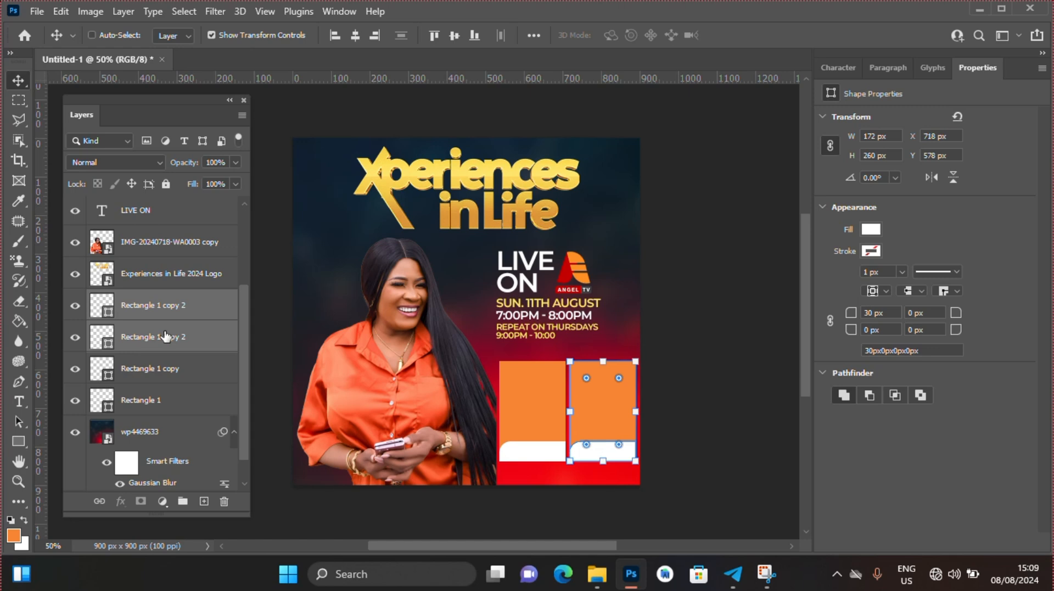
pyautogui.keyDown('ctrl'); pyautogui.click(165, 368); pyautogui.keyUp('ctrl')
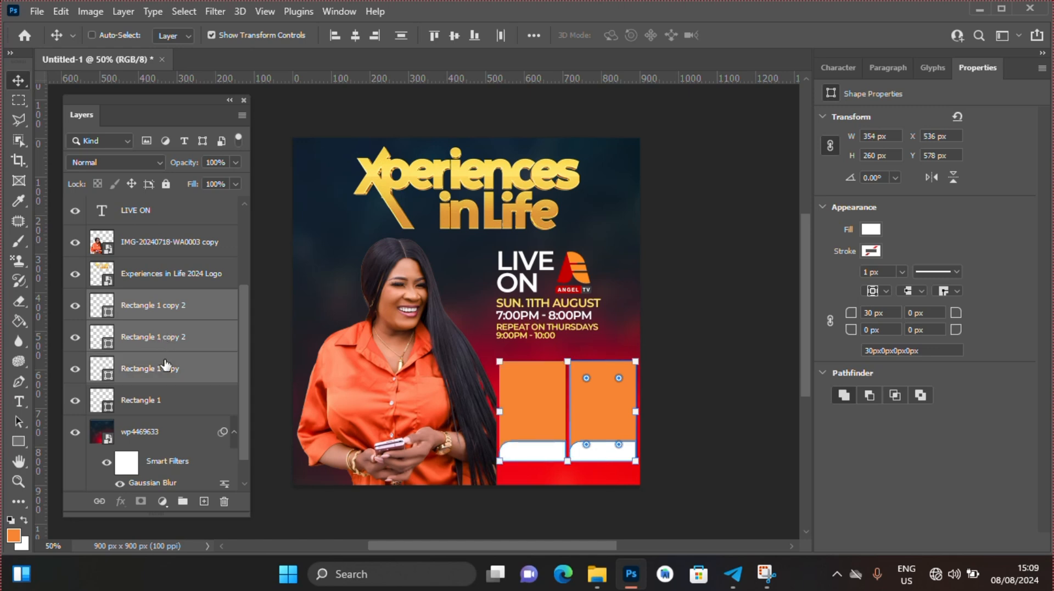
pyautogui.keyDown('ctrl'); pyautogui.click(166, 399); pyautogui.keyUp('ctrl')
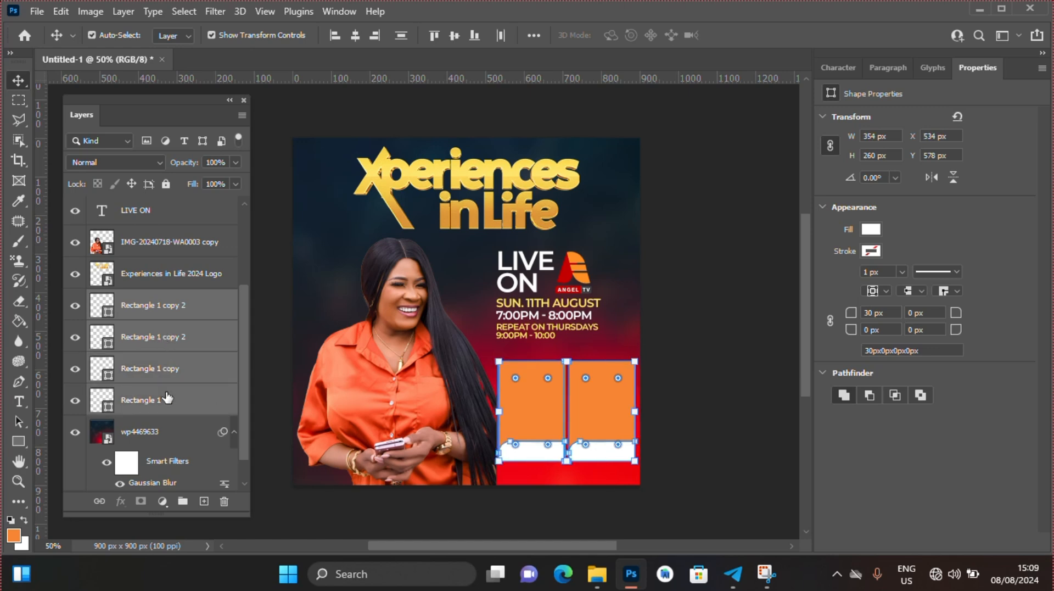
pyautogui.press('Left')
pyautogui.press('Left')
pyautogui.press('Left')
pyautogui.press('Left')
pyautogui.press('Left')
pyautogui.press('Left')
pyautogui.press('Left')
pyautogui.press('Left')
pyautogui.press('Left')
pyautogui.press('Left')
pyautogui.press('Left')
pyautogui.press('Left')
pyautogui.press('Left')
pyautogui.press('Left')
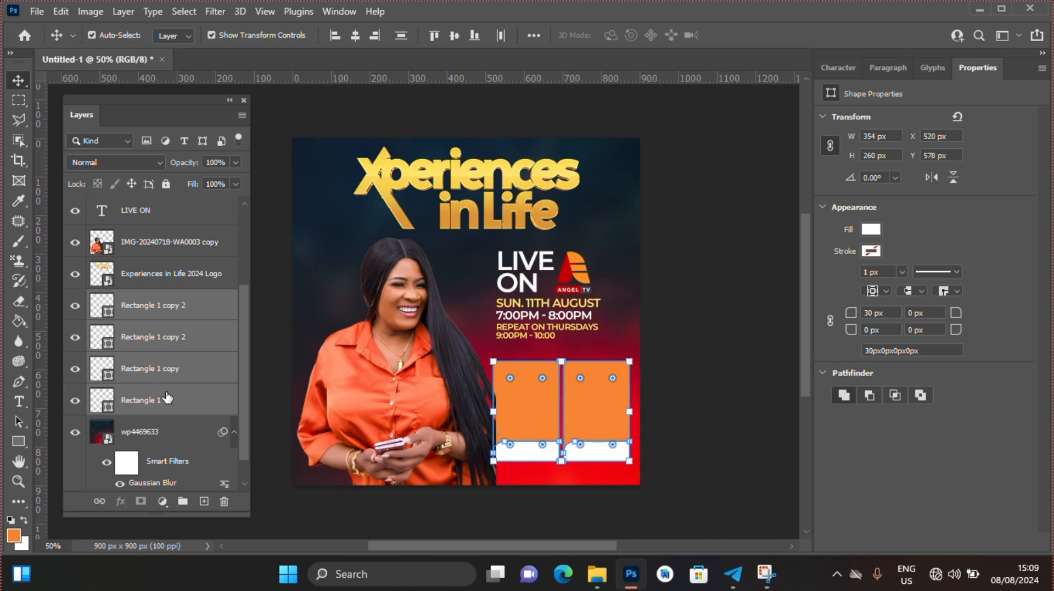
pyautogui.press('Left')
pyautogui.press('Left')
pyautogui.press('Down')
pyautogui.press('Down')
pyautogui.press('Down')
pyautogui.press('Down')
pyautogui.press('Down')
pyautogui.press('Down')
pyautogui.press('Down')
pyautogui.press('Down')
pyautogui.press('Down')
pyautogui.press('Down')
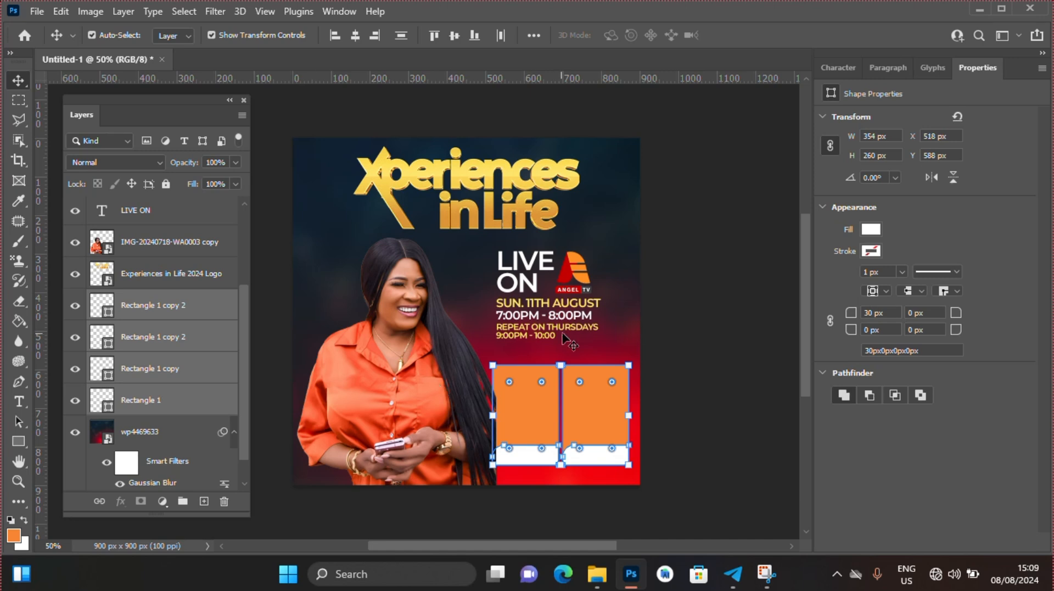
pyautogui.click(695, 359)
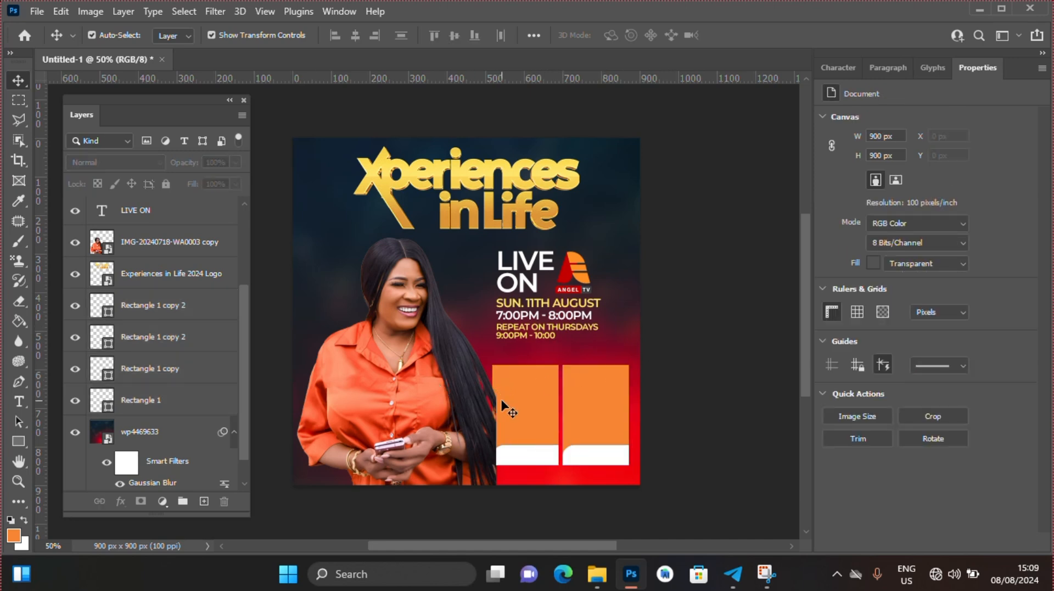
# - Place a vertical guide along the outer left edge of the first orange guest card
pyautogui.click(511, 408)
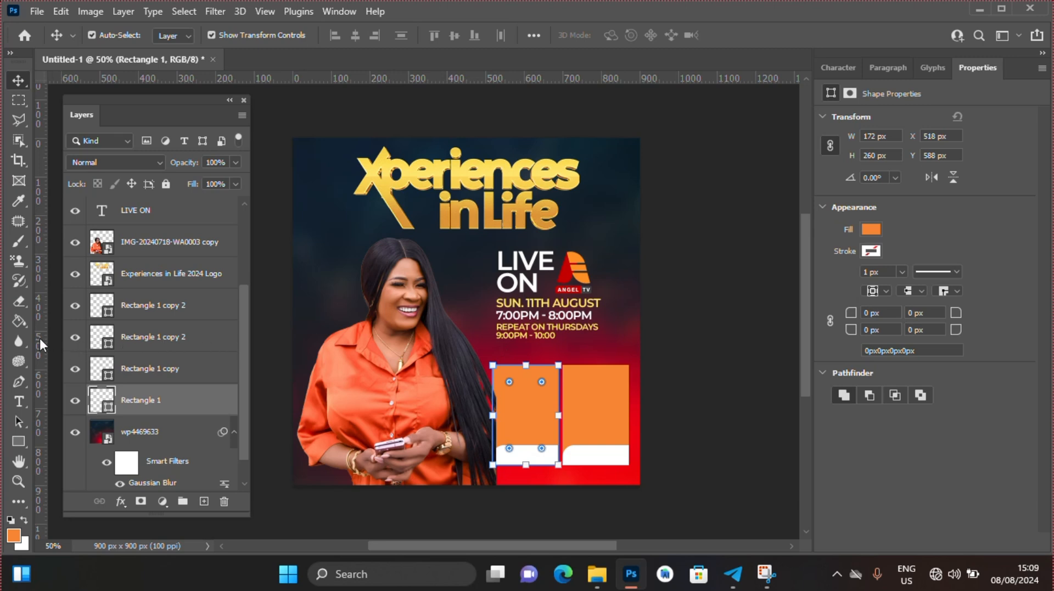
pyautogui.moveTo(41, 344); pyautogui.dragTo(491, 364)
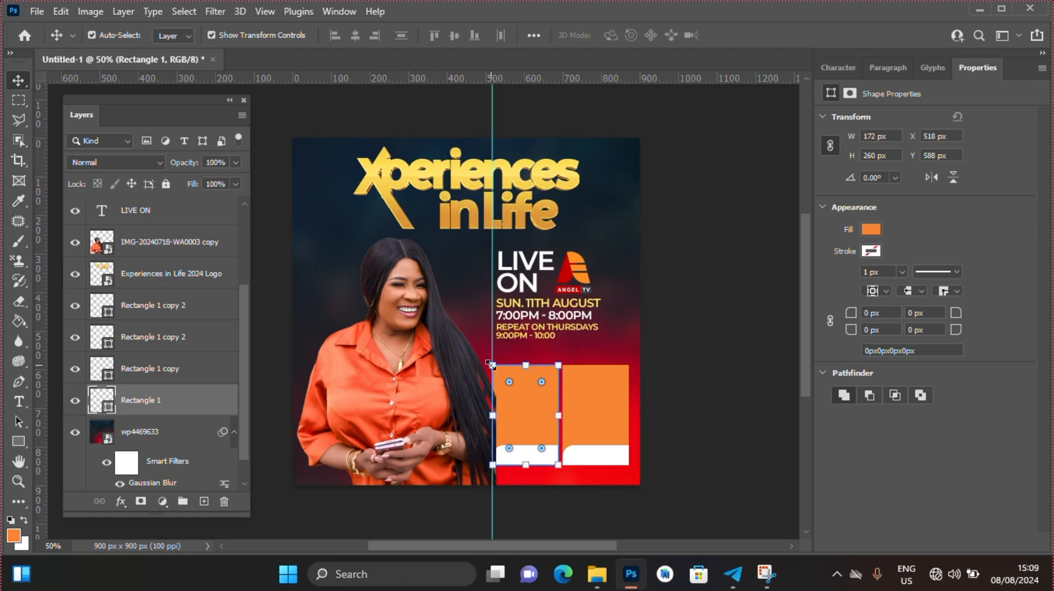
pyautogui.click(264, 12)
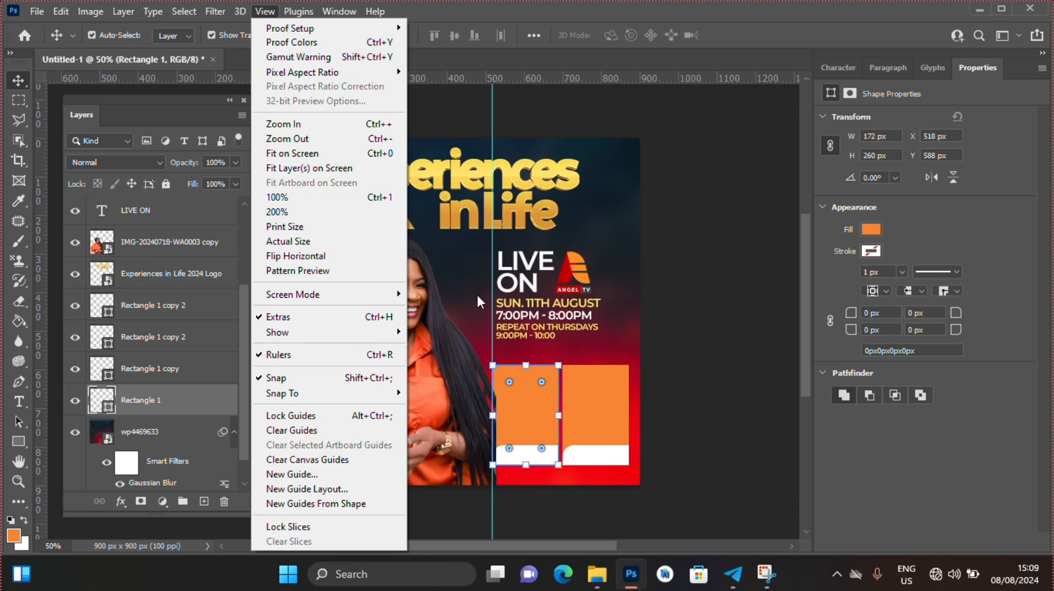
pyautogui.click(740, 331)
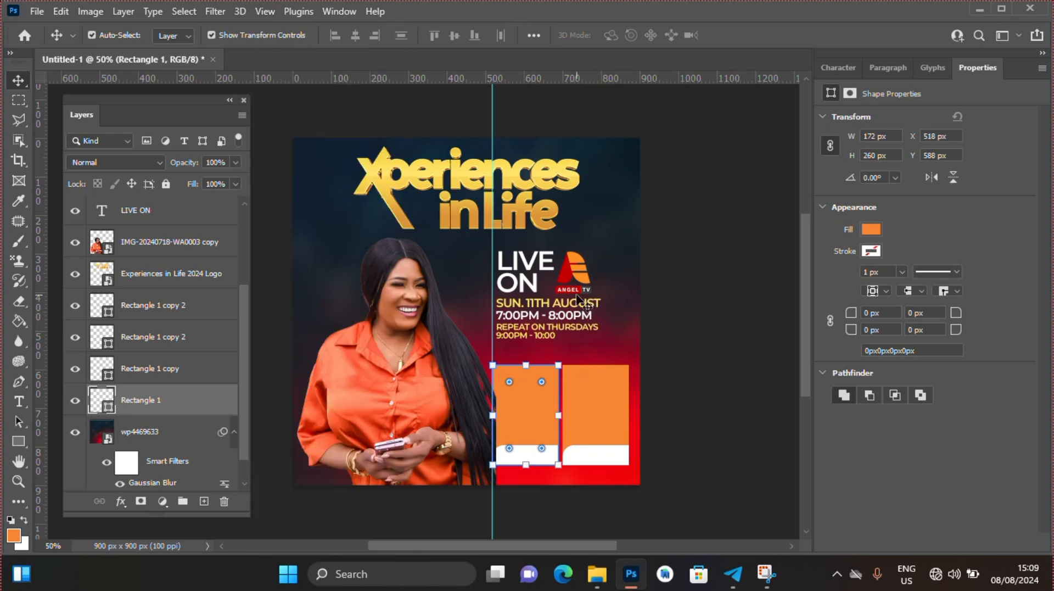
# - Shift the LIVE ON text, Angel TV logo, date, time and repeat lines together so their left edges meet the guide
pyautogui.click(502, 255)
pyautogui.click(518, 281)
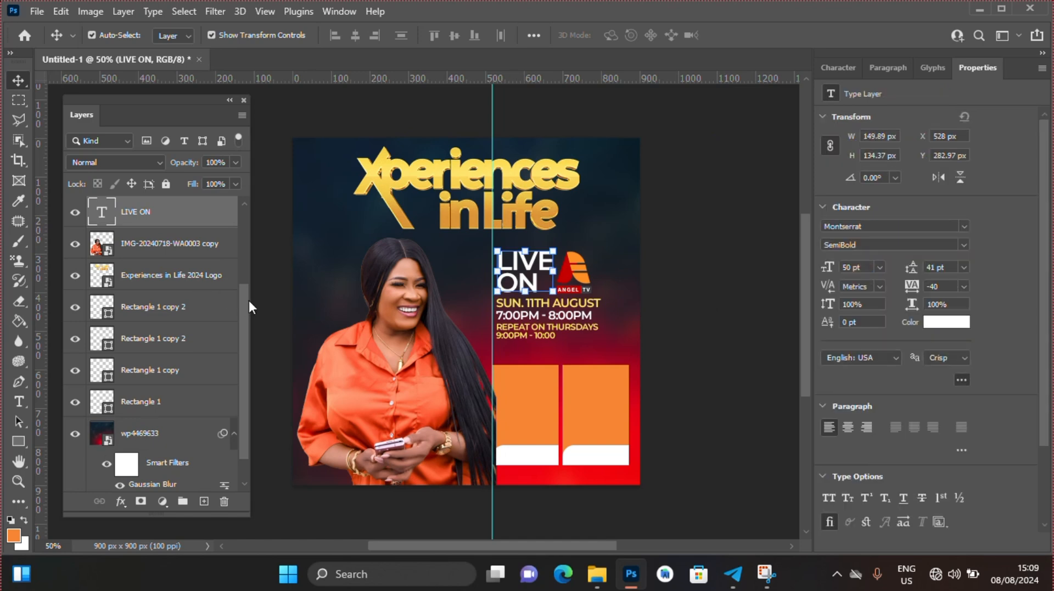
pyautogui.moveTo(245, 299); pyautogui.dragTo(242, 224)
pyautogui.press('ctrl')
pyautogui.keyDown('ctrl'); pyautogui.click(187, 306); pyautogui.keyUp('ctrl')
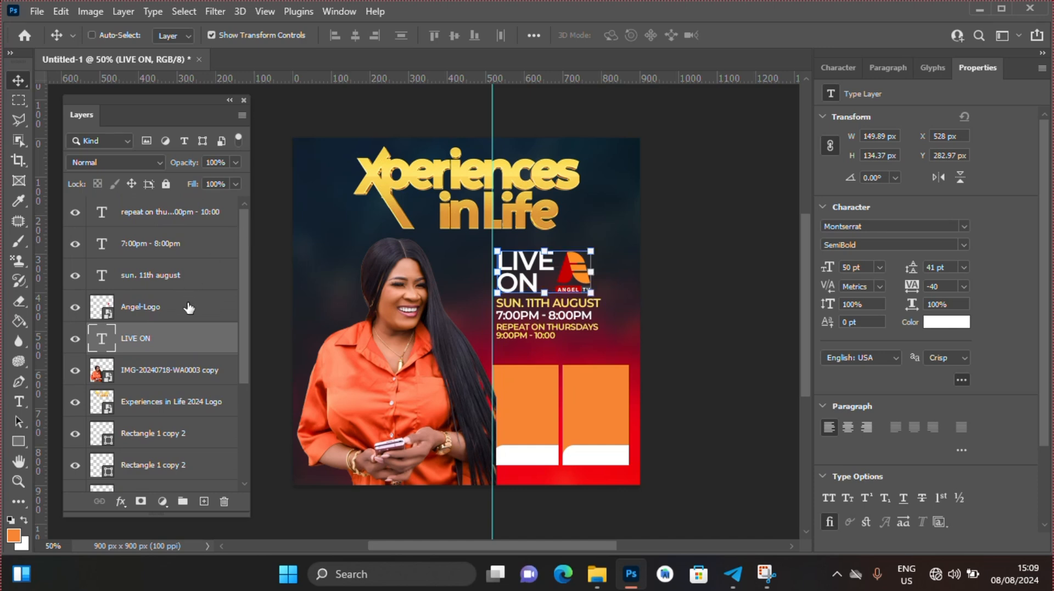
pyautogui.keyDown('ctrl'); pyautogui.click(174, 277); pyautogui.keyUp('ctrl')
pyautogui.keyDown('ctrl'); pyautogui.click(158, 245); pyautogui.keyUp('ctrl')
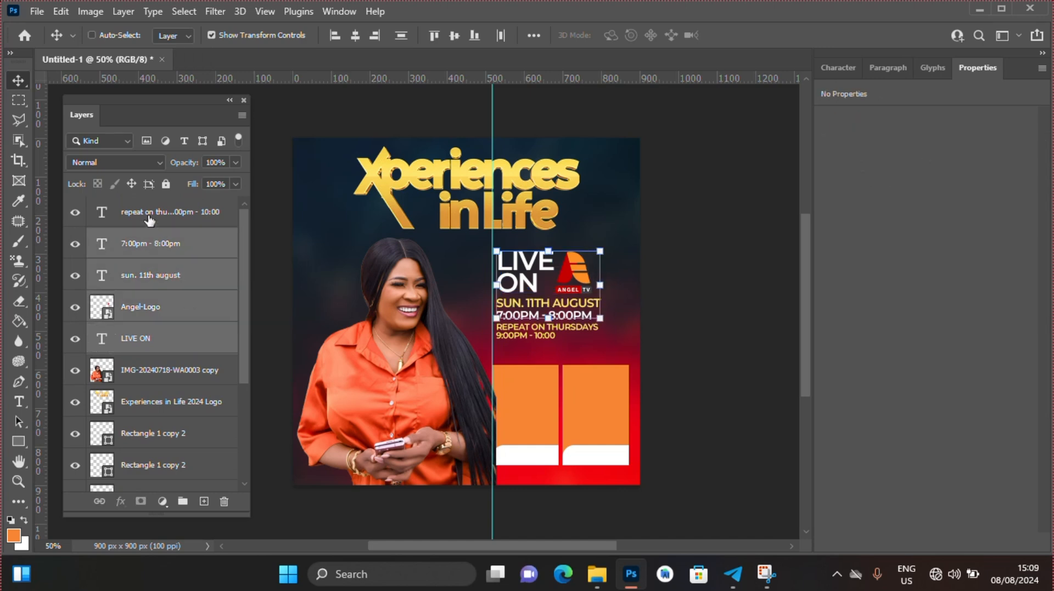
pyautogui.keyDown('ctrl'); pyautogui.click(147, 212); pyautogui.keyUp('ctrl')
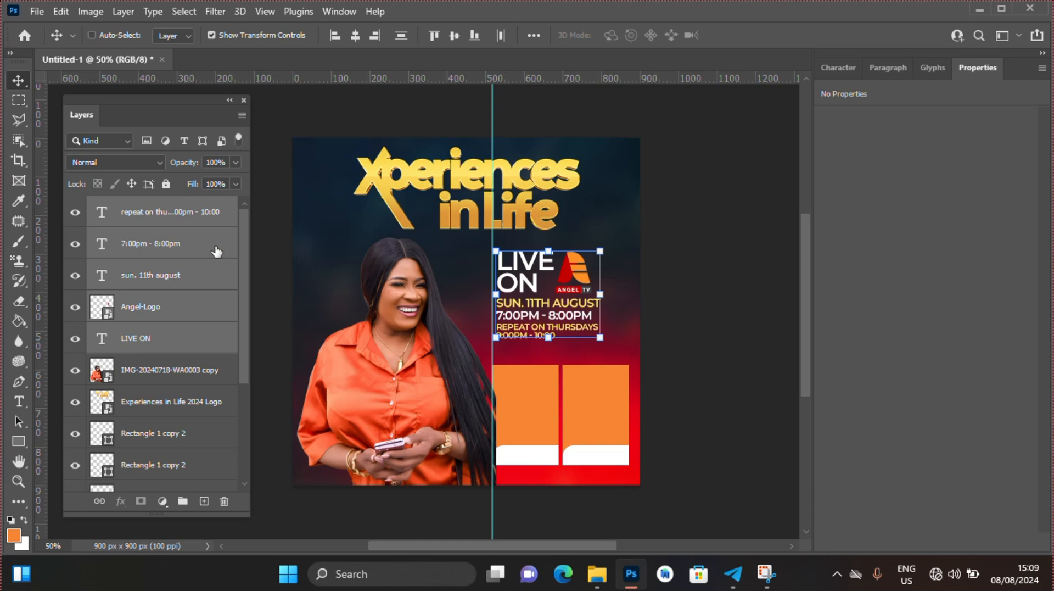
pyautogui.press('ctrl')
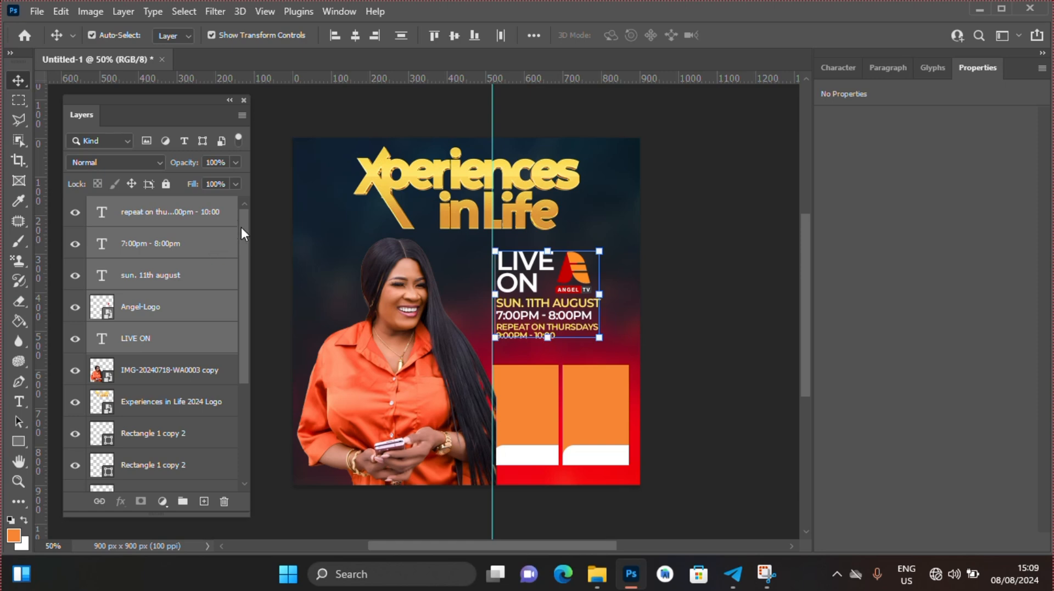
pyautogui.press('Left')
pyautogui.press('Left')
pyautogui.press('Left')
pyautogui.press('Left')
pyautogui.press('Left')
pyautogui.press('Left')
pyautogui.press('Left')
pyautogui.press('Left')
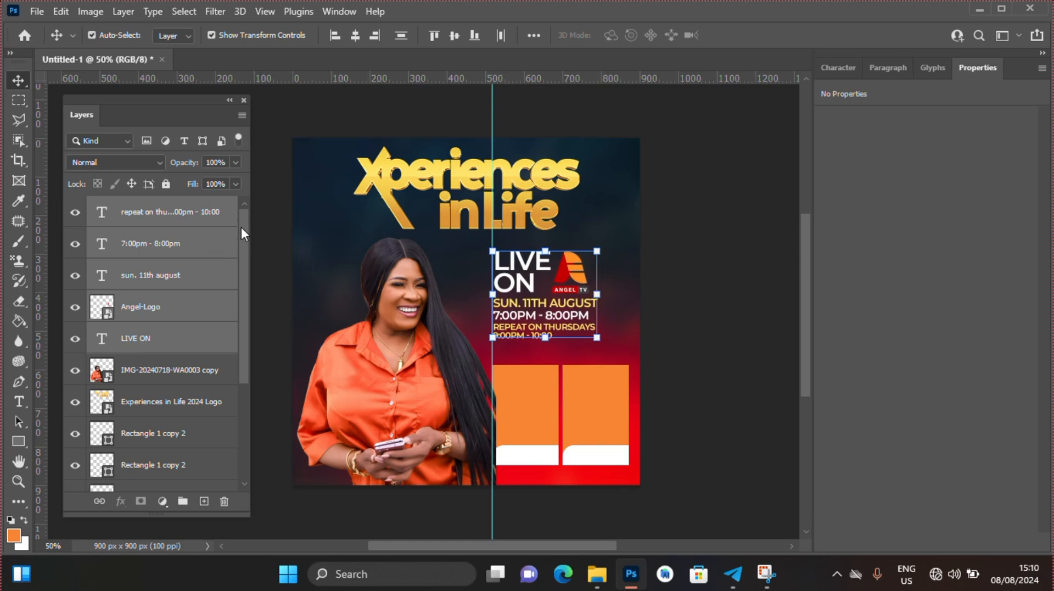
pyautogui.click(689, 317)
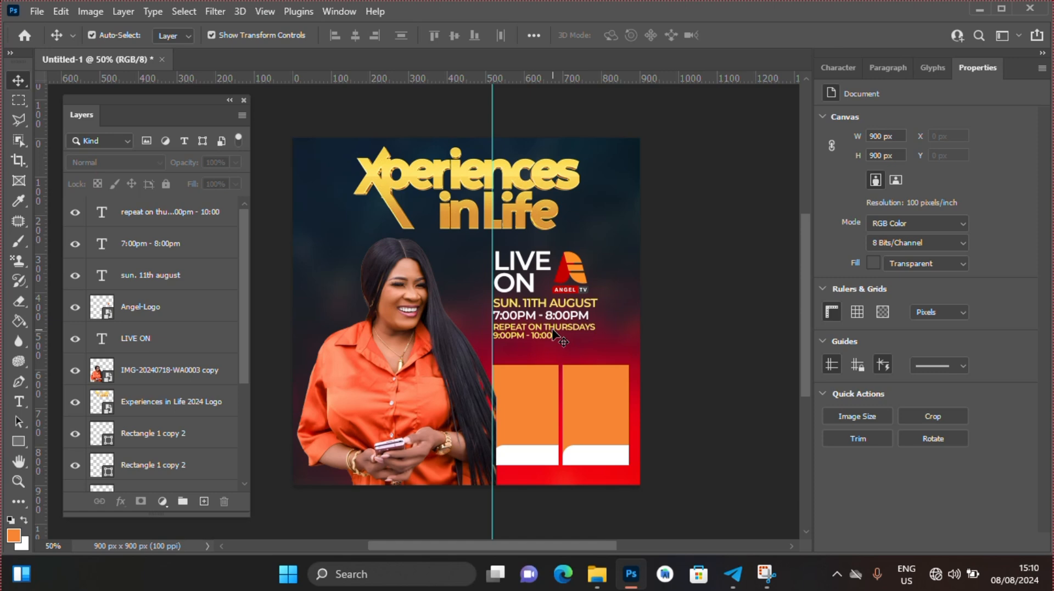
# - Duplicate the repeat broadcast text just above the orange cards and change the copy's wording to GUESTS
pyautogui.click(543, 333)
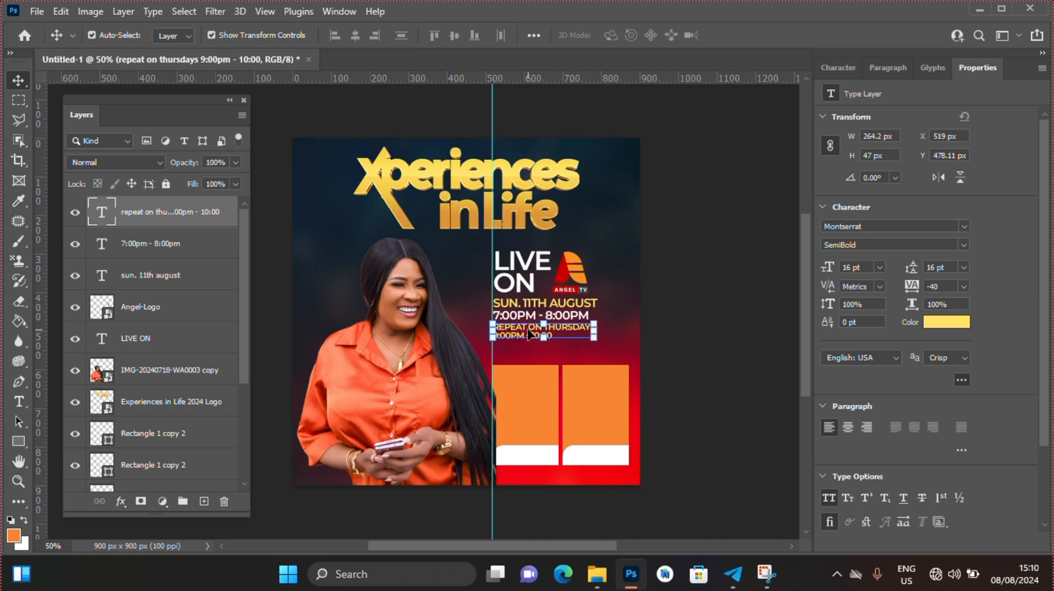
pyautogui.moveTo(527, 333); pyautogui.dragTo(527, 357)
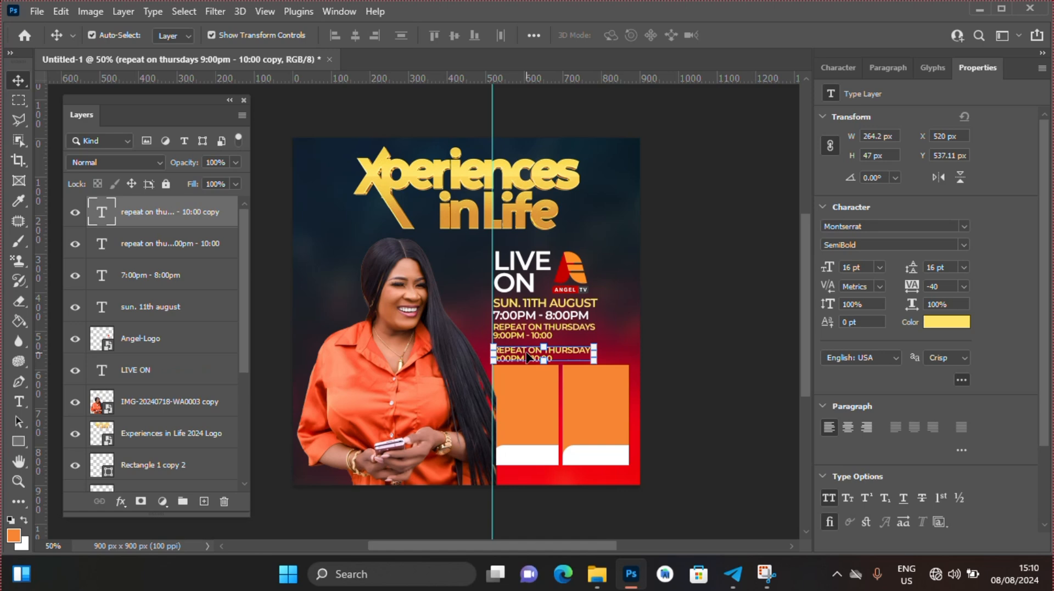
pyautogui.doubleClick(101, 214)
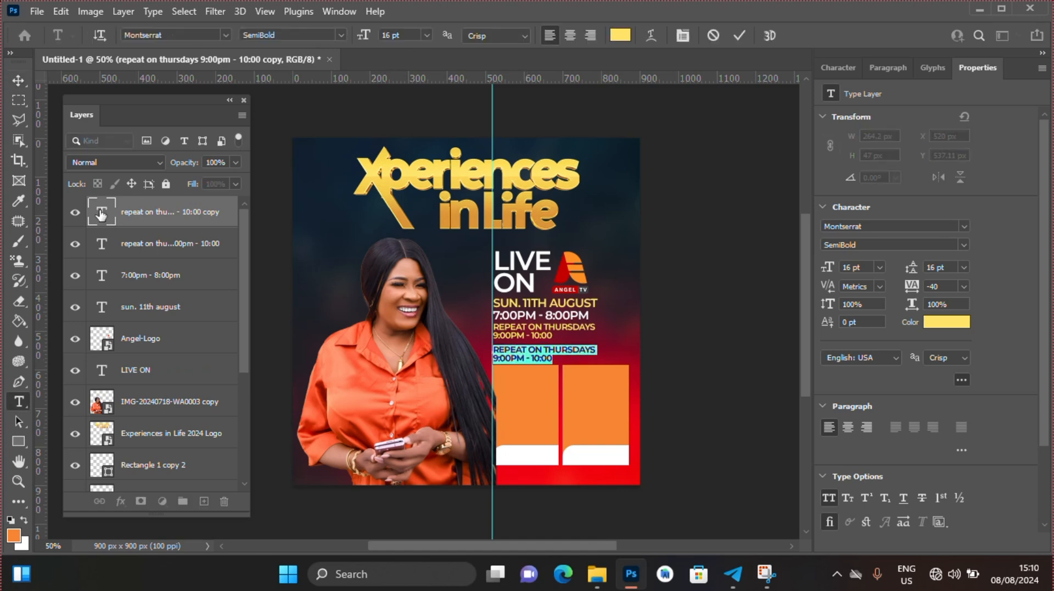
pyautogui.write('GU')
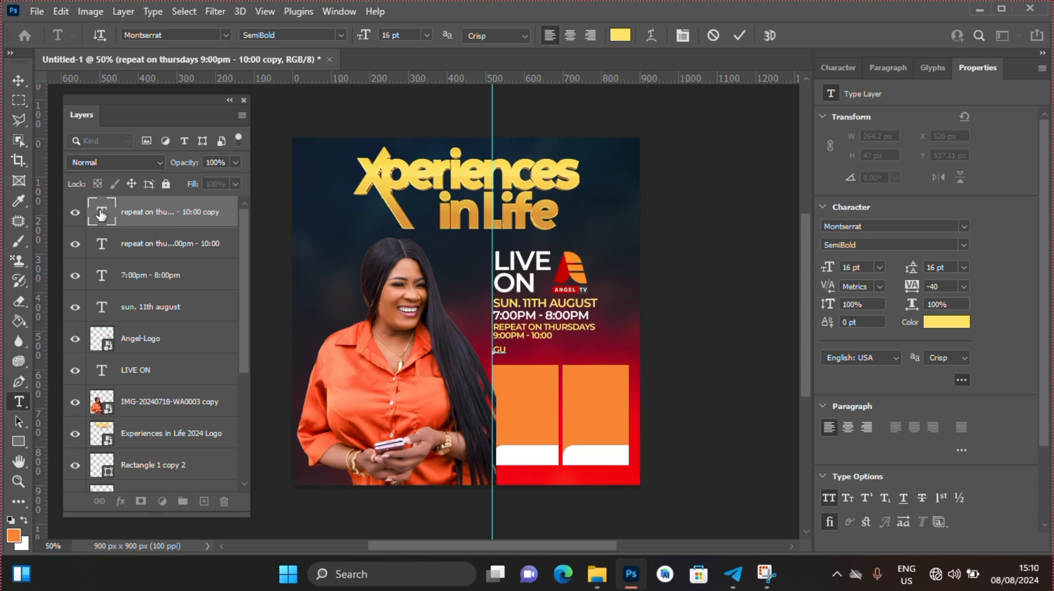
pyautogui.write('ESTS')
pyautogui.click(738, 30)
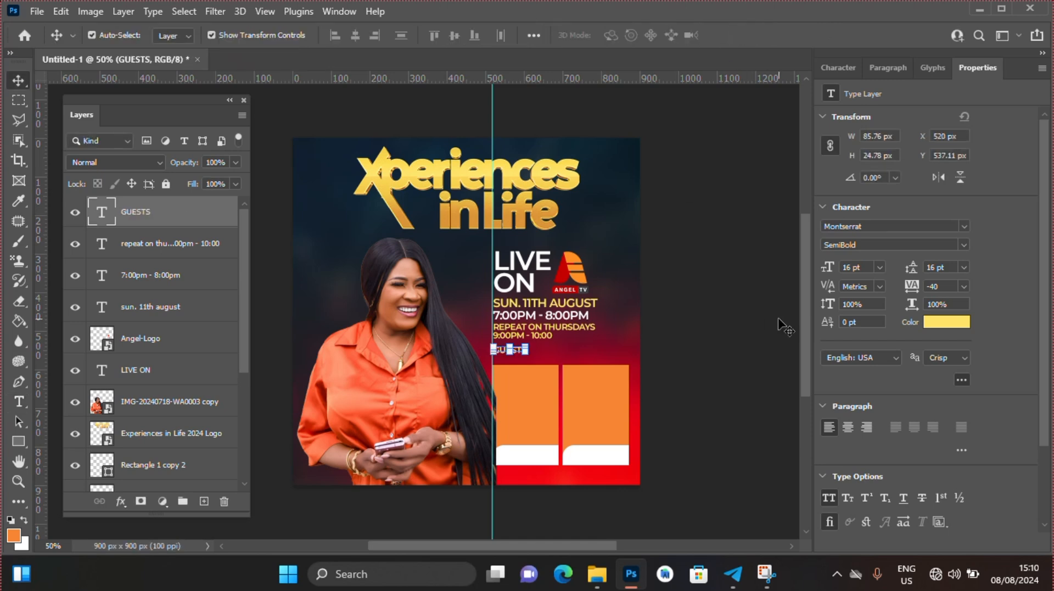
# - Change the GUESTS text colour to white, ffffff
pyautogui.click(961, 322)
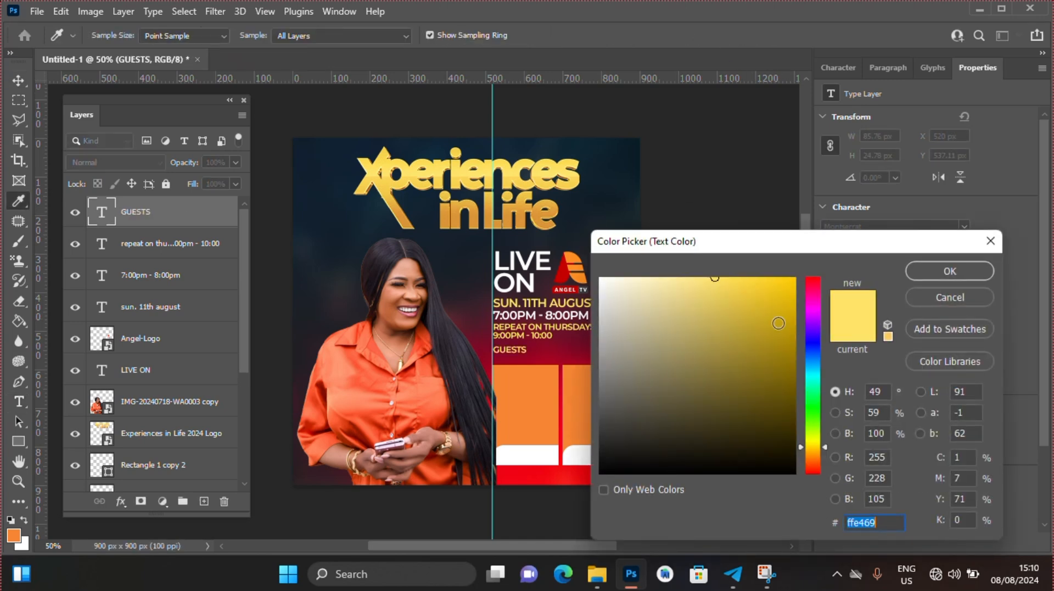
pyautogui.write('ffffff')
pyautogui.press('Return')
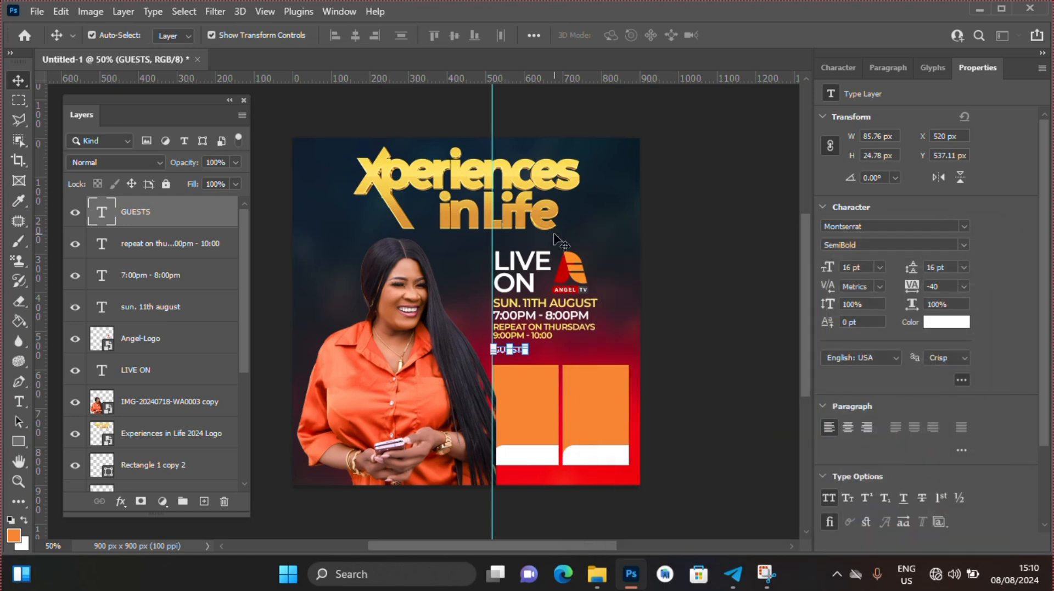
# - Center the GUESTS heading just above the two orange cards, at X 651 px and Y 551.11 px
pyautogui.press('Down')
pyautogui.press('Down')
pyautogui.press('Down')
pyautogui.press('Down')
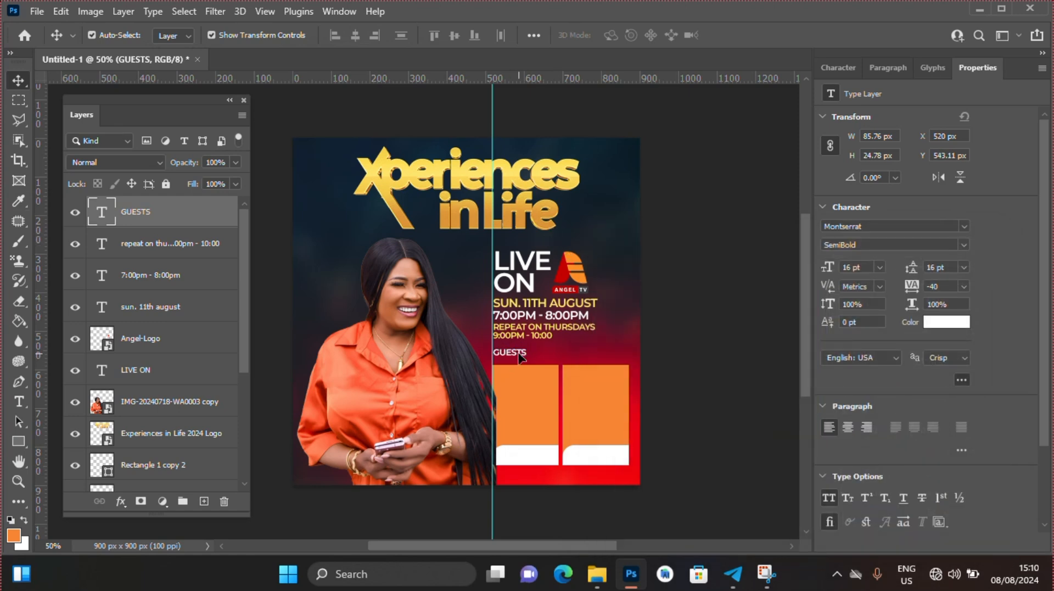
pyautogui.moveTo(515, 354); pyautogui.dragTo(571, 354)
pyautogui.press('Down')
pyautogui.press('Down')
pyautogui.press('Down')
pyautogui.press('Down')
pyautogui.press('Down')
pyautogui.press('Down')
pyautogui.press('Down')
pyautogui.press('Down')
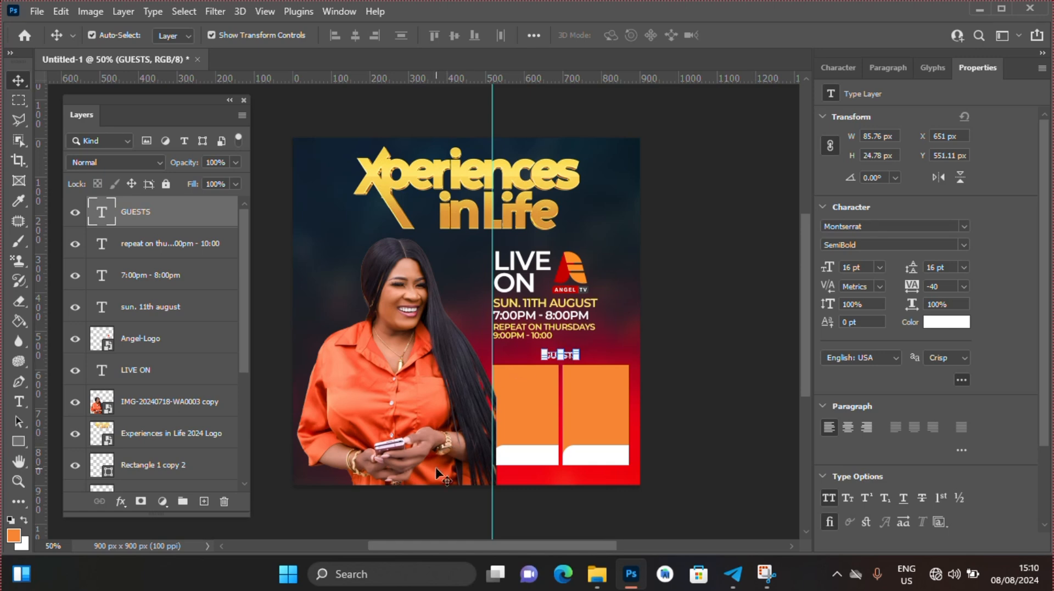
# - Draw a rectangle about 1002 by 88 px across the flyer's bottom edge, stacked above the host photo
pyautogui.click(384, 478)
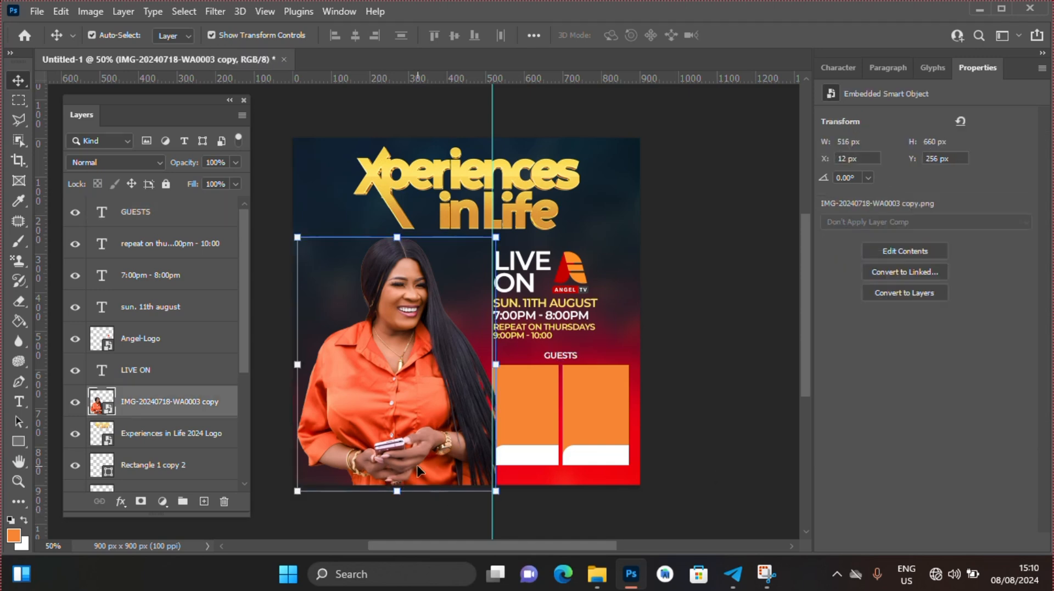
pyautogui.click(16, 442)
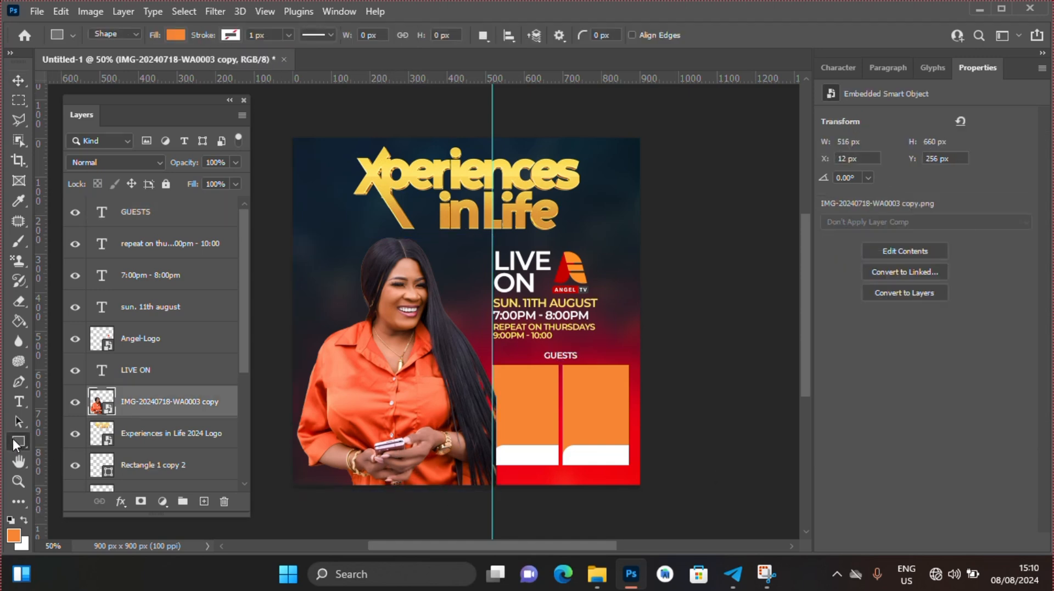
pyautogui.moveTo(659, 501); pyautogui.dragTo(272, 467)
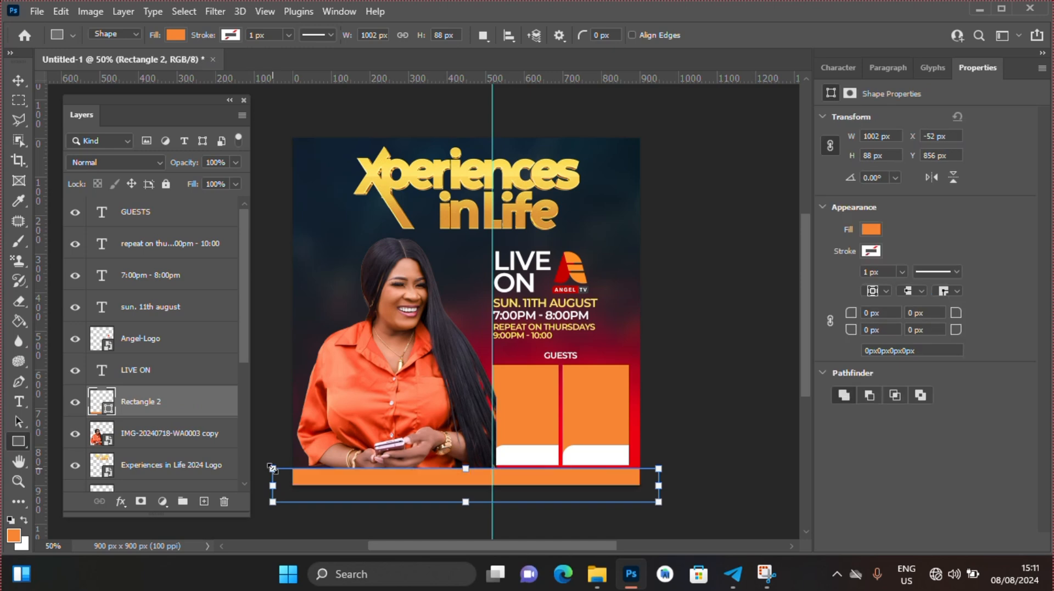
# - Change the fill of the wide strip along the flyer's bottom edge to white
pyautogui.click(872, 229)
pyautogui.click(834, 312)
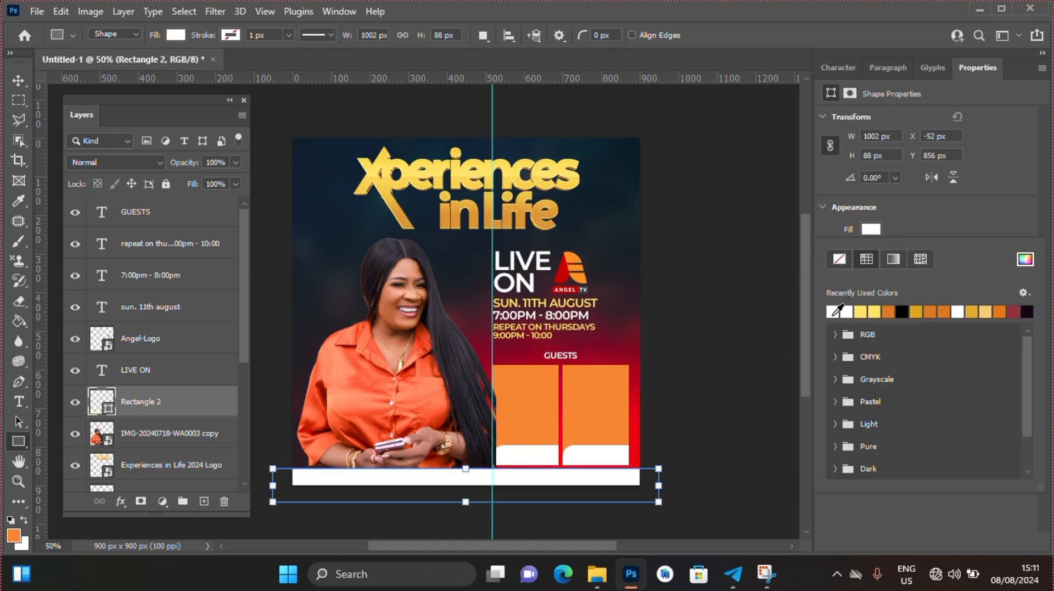
pyautogui.press('Return')
pyautogui.press('v')
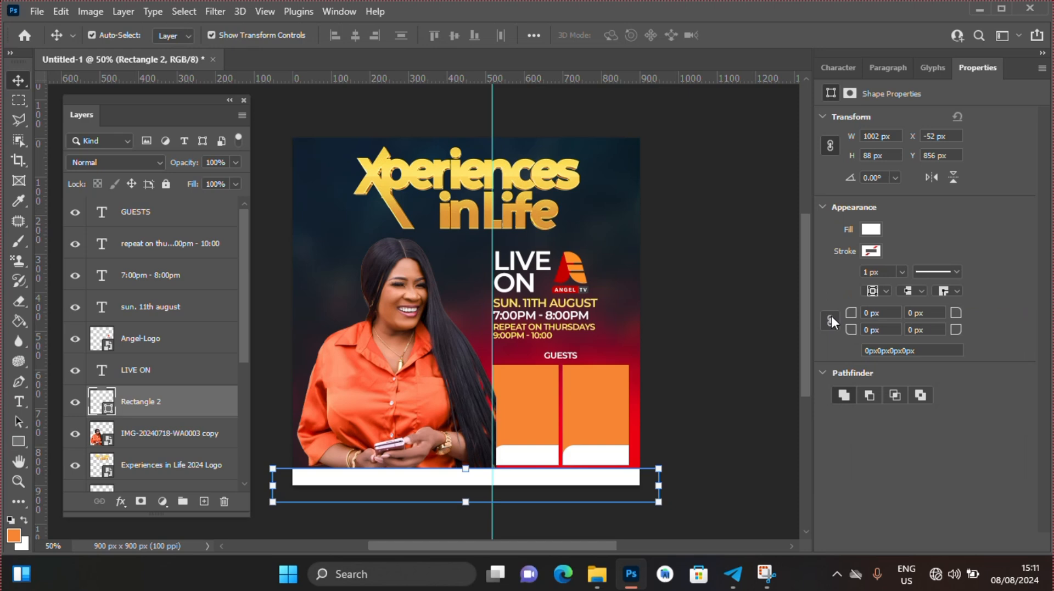
pyautogui.click(707, 295)
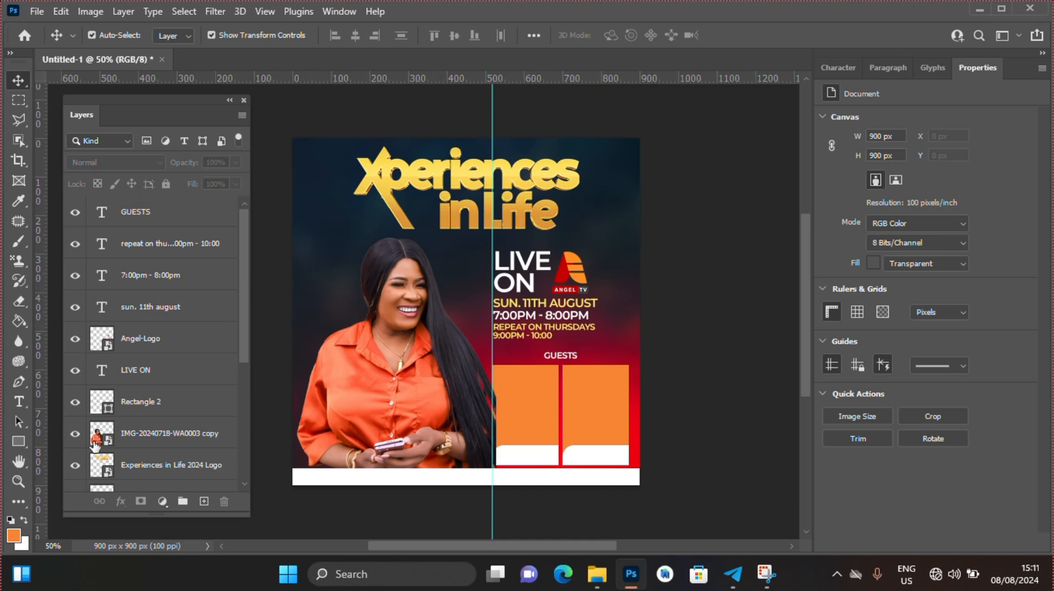
# - Add the white text HOST beside the host's hair at X 50 px and Y 359.11 px
pyautogui.click(22, 403)
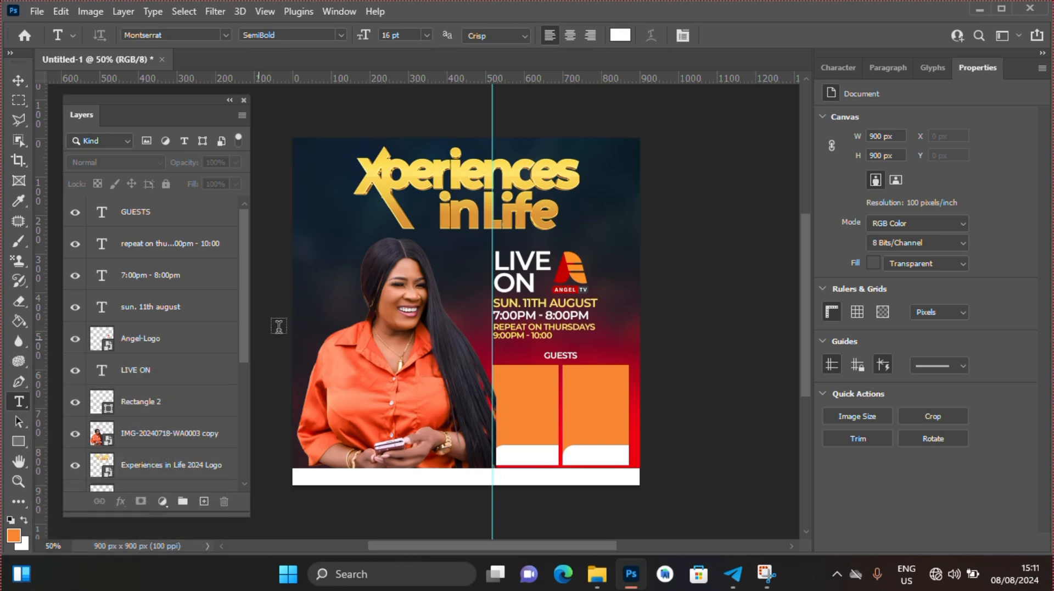
pyautogui.click(311, 281)
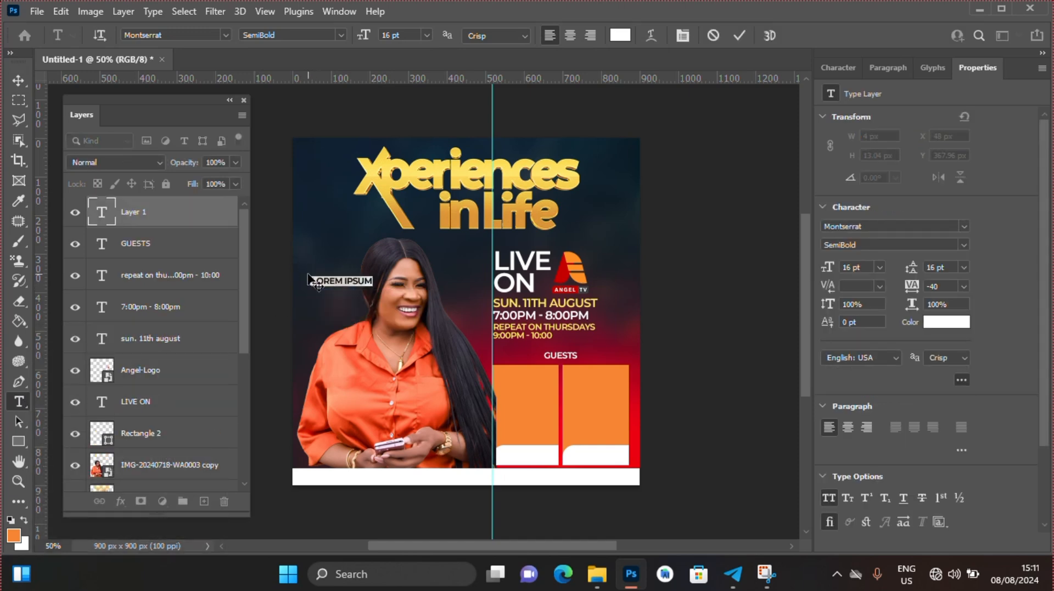
pyautogui.write('HOST')
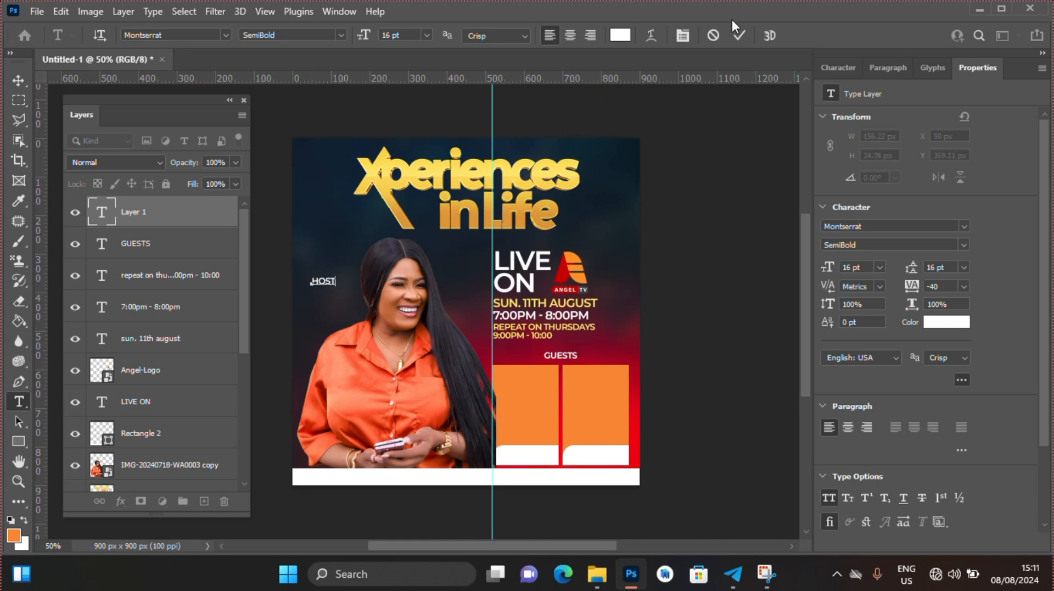
pyautogui.click(739, 35)
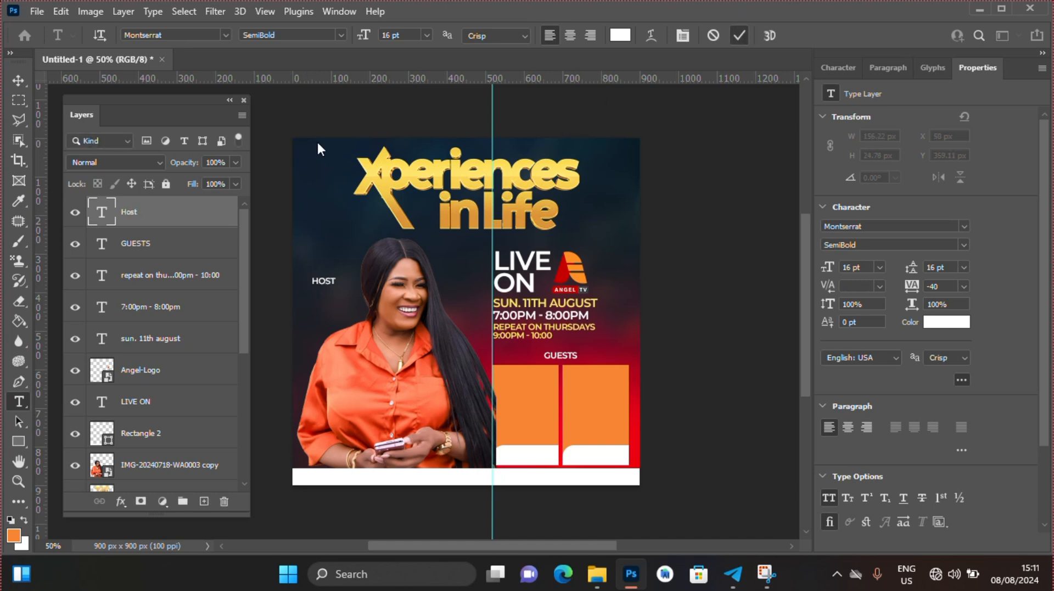
pyautogui.click(18, 80)
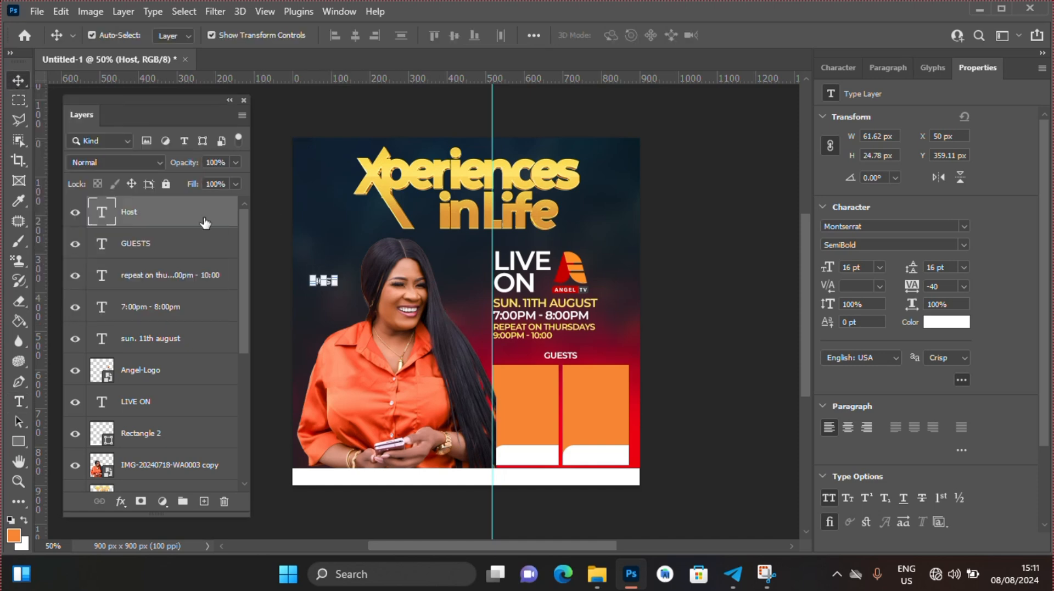
# - Duplicate the HOST text layer and move the copy straight down to Y 383.11 px
pyautogui.rightClick(170, 211)
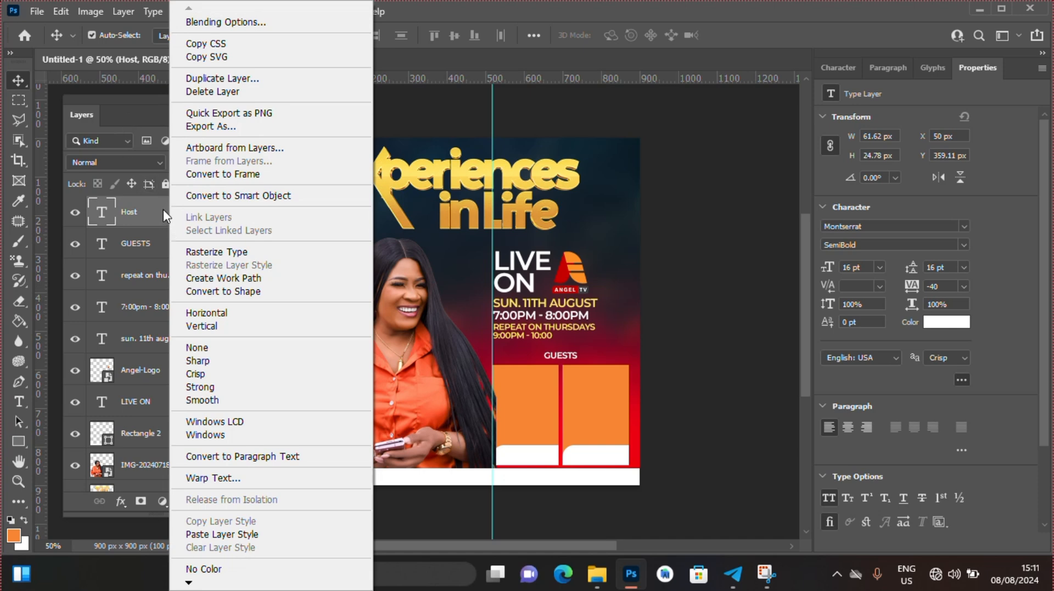
pyautogui.click(229, 77)
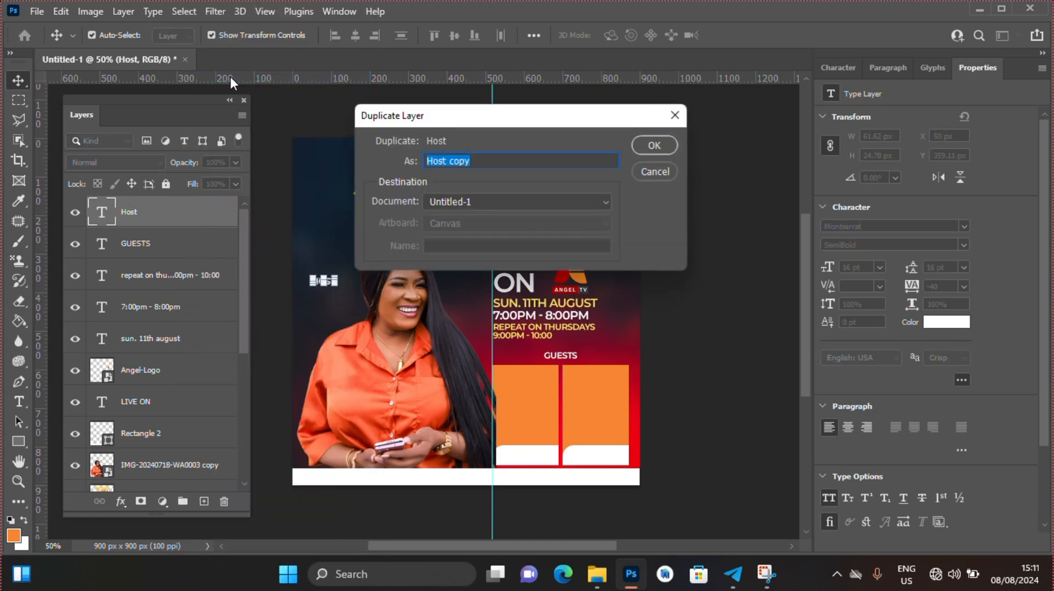
pyautogui.press('Return')
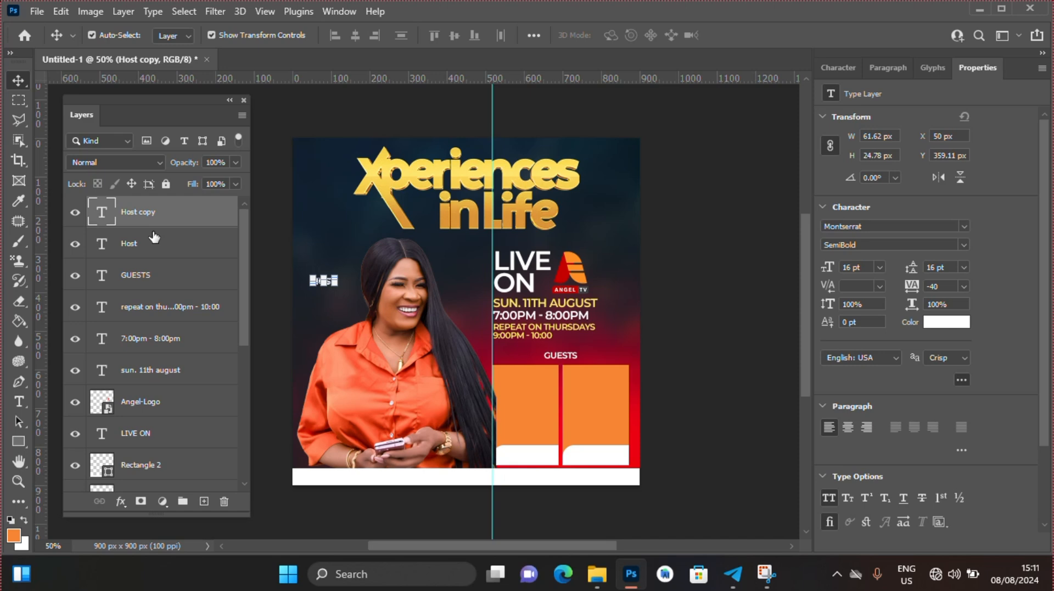
pyautogui.press('Down')
pyautogui.press('Down')
pyautogui.press('Down')
pyautogui.press('Down')
pyautogui.press('Down')
pyautogui.press('Down')
pyautogui.press('Down')
pyautogui.press('Down')
pyautogui.press('Down')
pyautogui.press('Down')
pyautogui.press('Down')
pyautogui.press('Down')
pyautogui.press('Down')
pyautogui.press('Down')
pyautogui.press('Down')
pyautogui.press('Down')
pyautogui.press('Down')
pyautogui.press('Down')
pyautogui.press('Down')
pyautogui.press('Down')
pyautogui.press('Down')
pyautogui.press('Down')
pyautogui.press('Down')
pyautogui.press('Down')
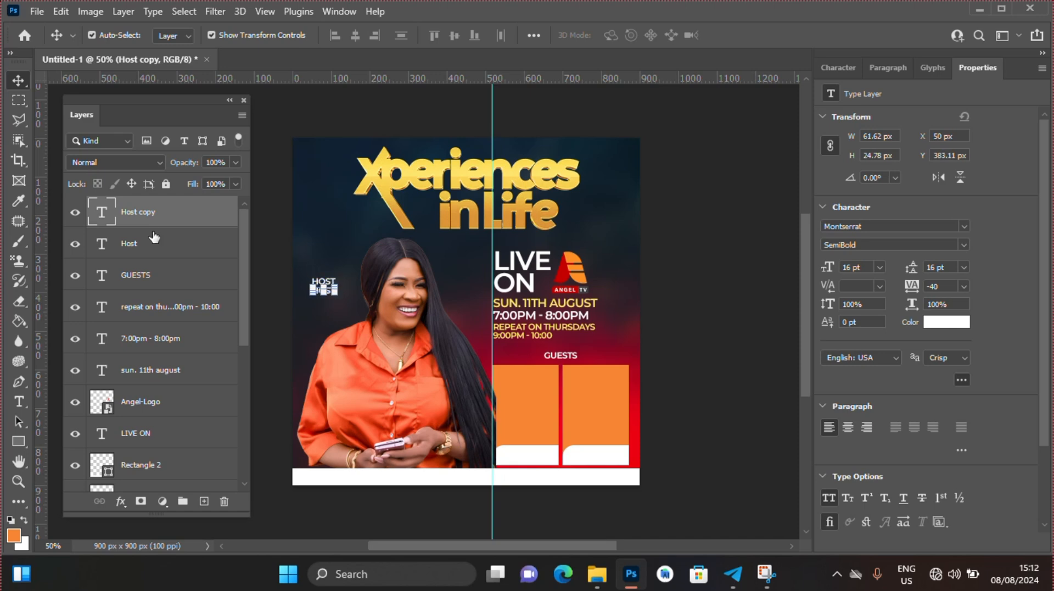
# - Replace the duplicated label's text with ORIGINAL and the rest of the host's stage name on a second line
pyautogui.doubleClick(101, 208)
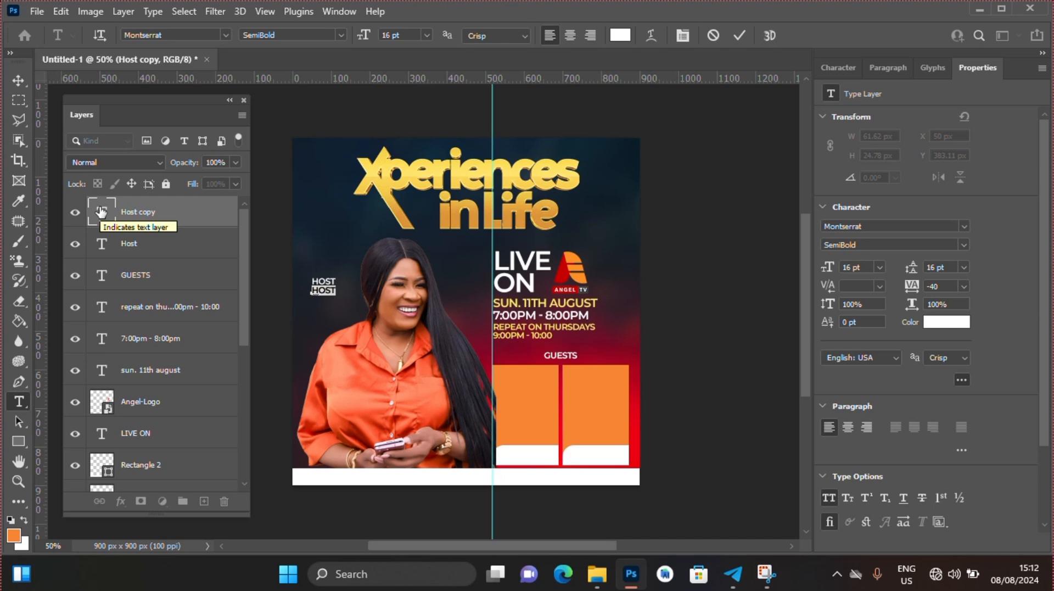
pyautogui.press('BackSpace')
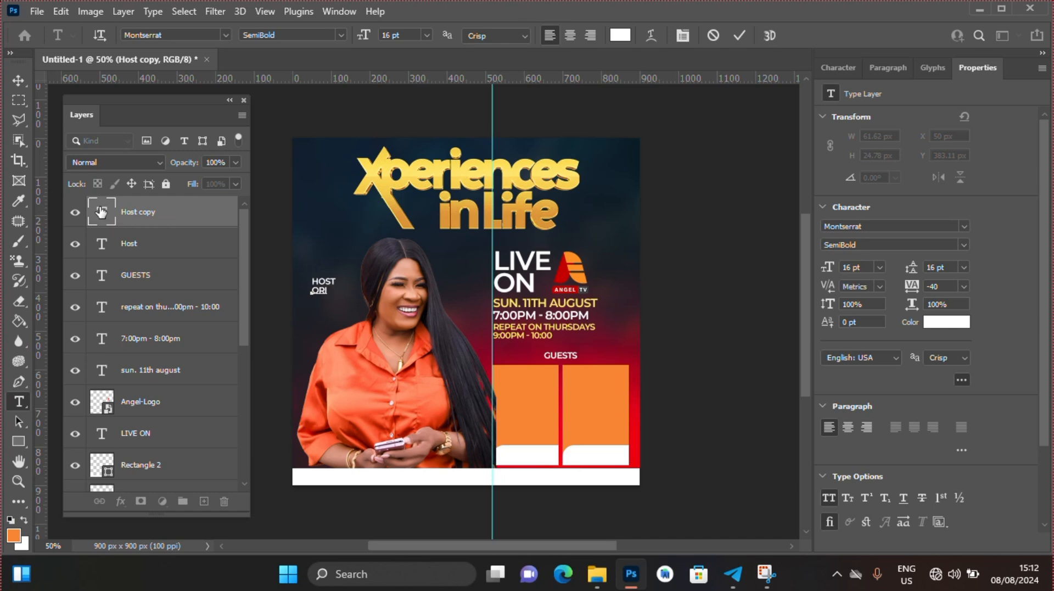
pyautogui.write('ORIGINAL')
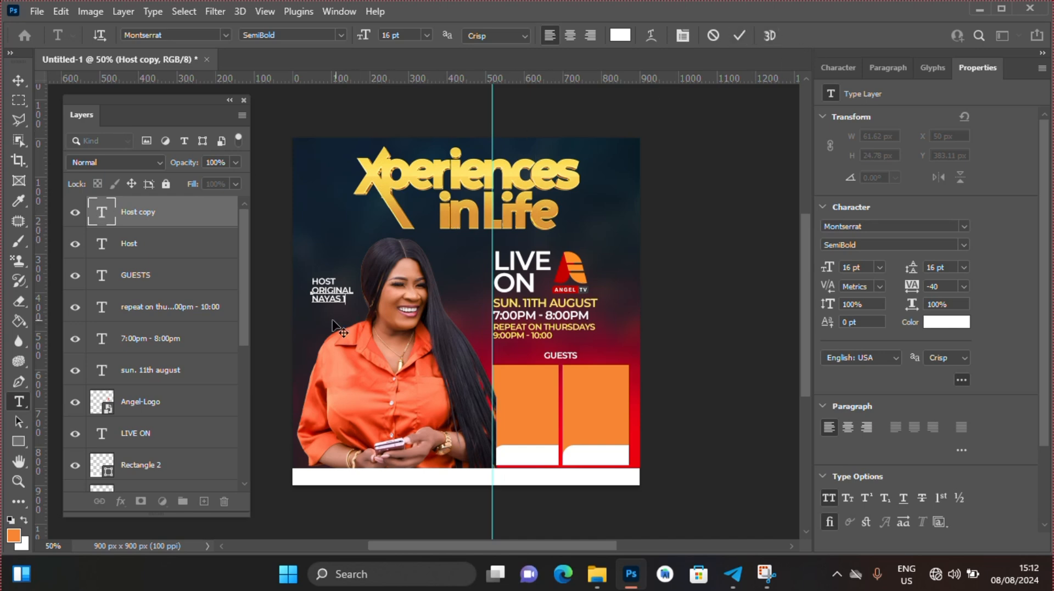
# - Format the second line of the host's name as 19 pt Montserrat Bold with 17 pt leading
pyautogui.moveTo(346, 298); pyautogui.dragTo(308, 300)
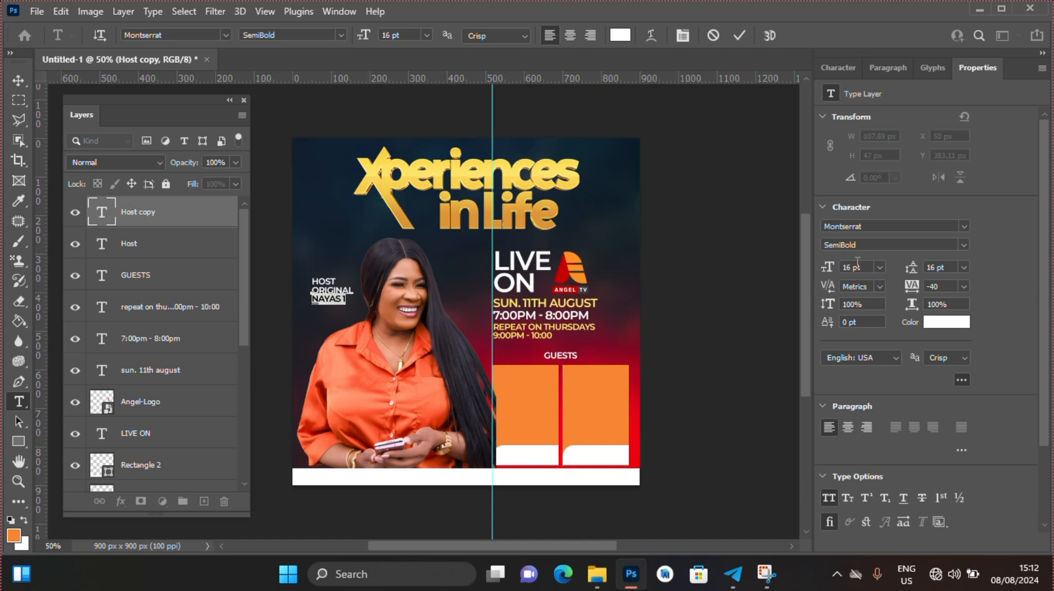
pyautogui.press('Up')
pyautogui.press('Up')
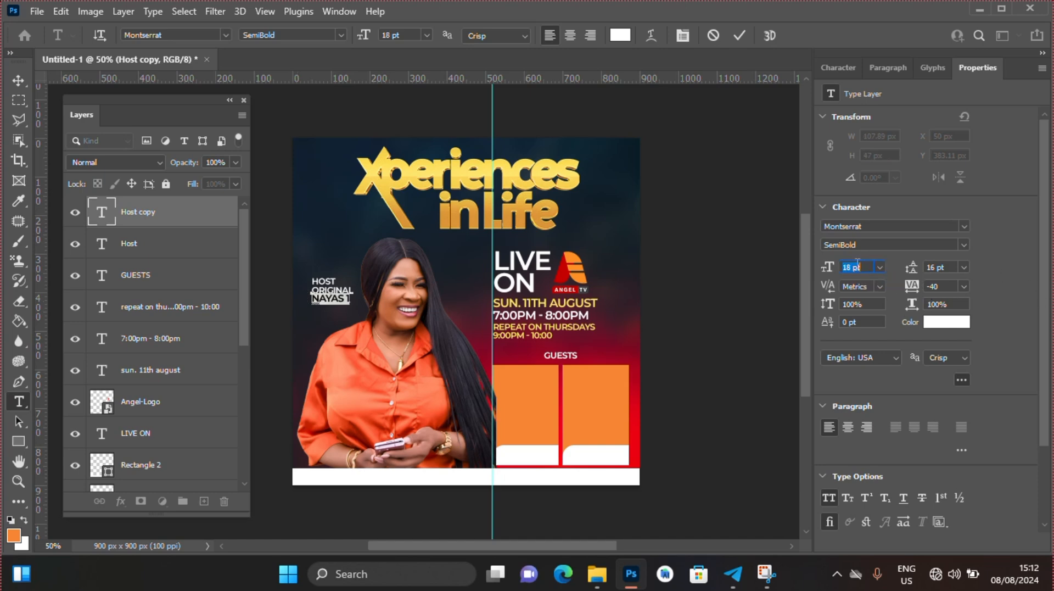
pyautogui.press('Up')
pyautogui.press('Return')
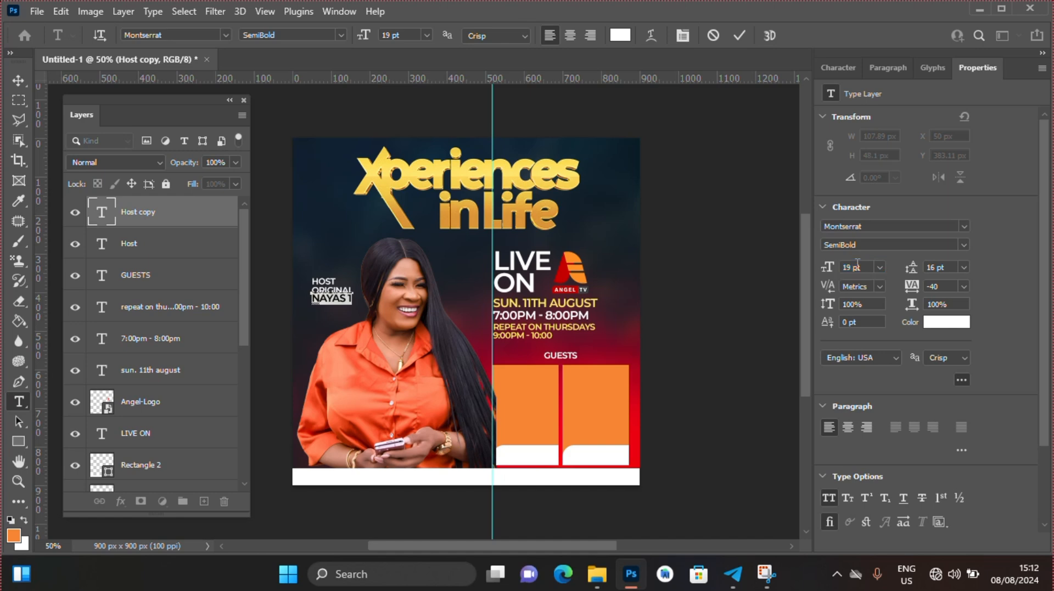
pyautogui.click(963, 245)
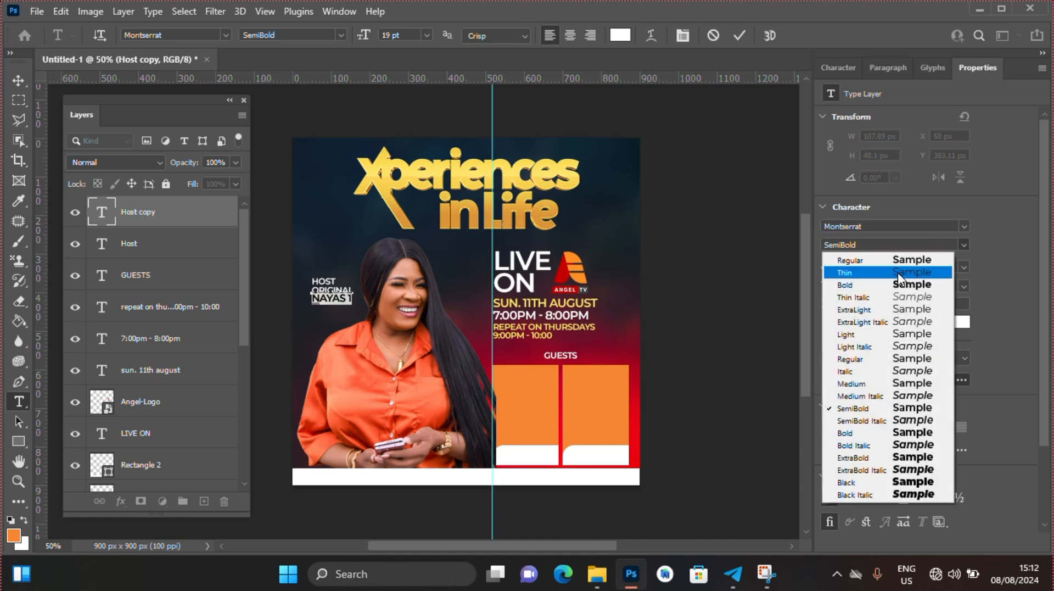
pyautogui.click(871, 431)
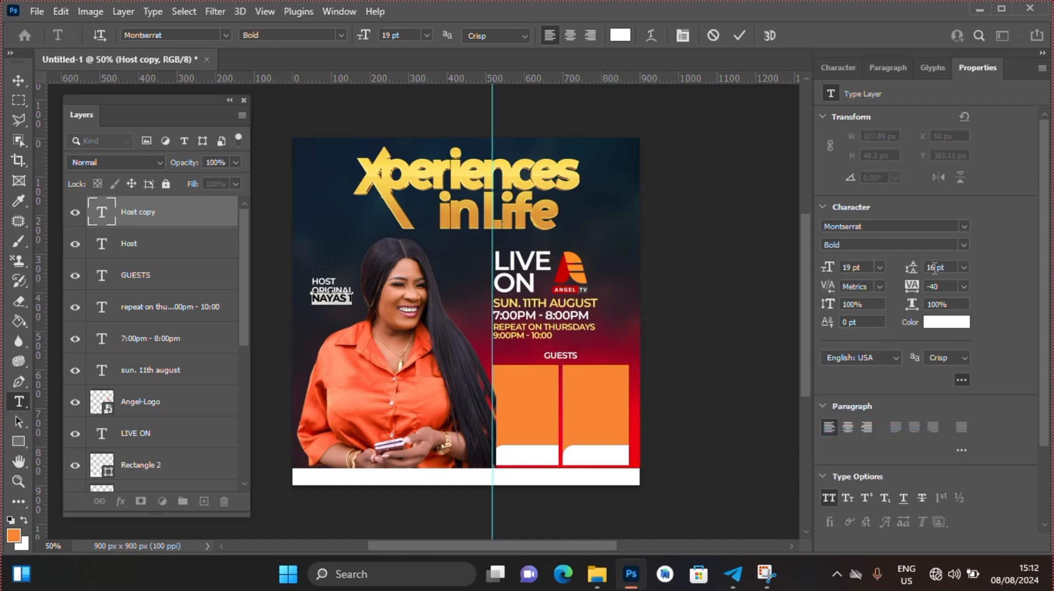
pyautogui.press('Up')
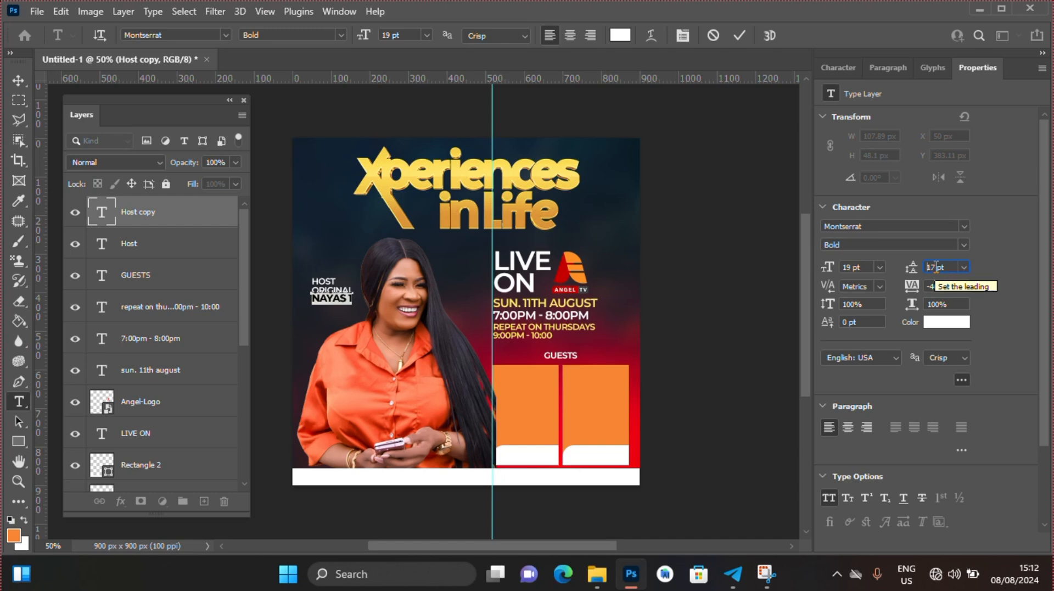
pyautogui.click(937, 267)
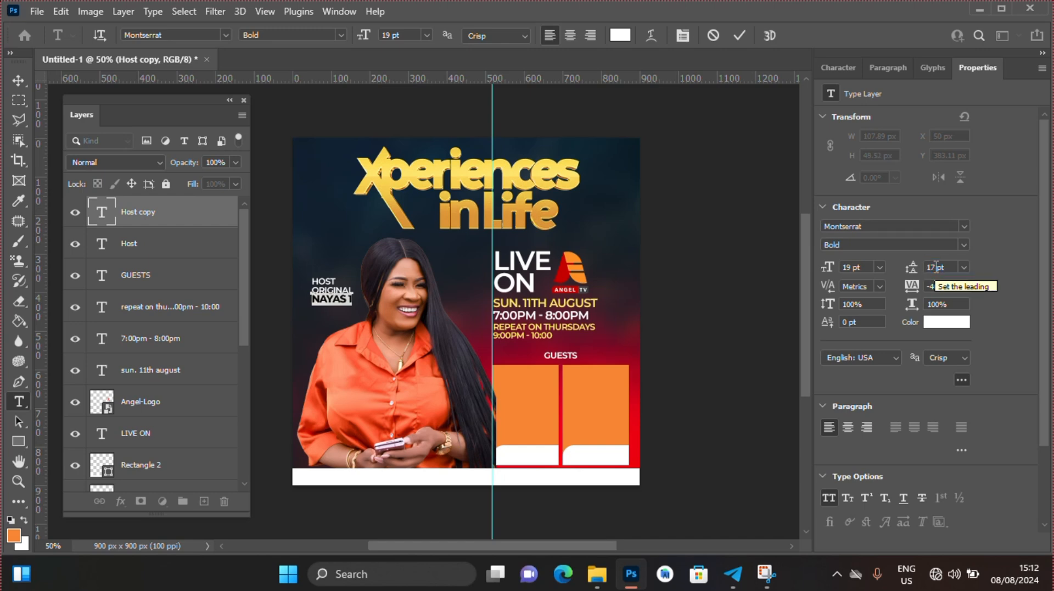
pyautogui.press('ctrl')
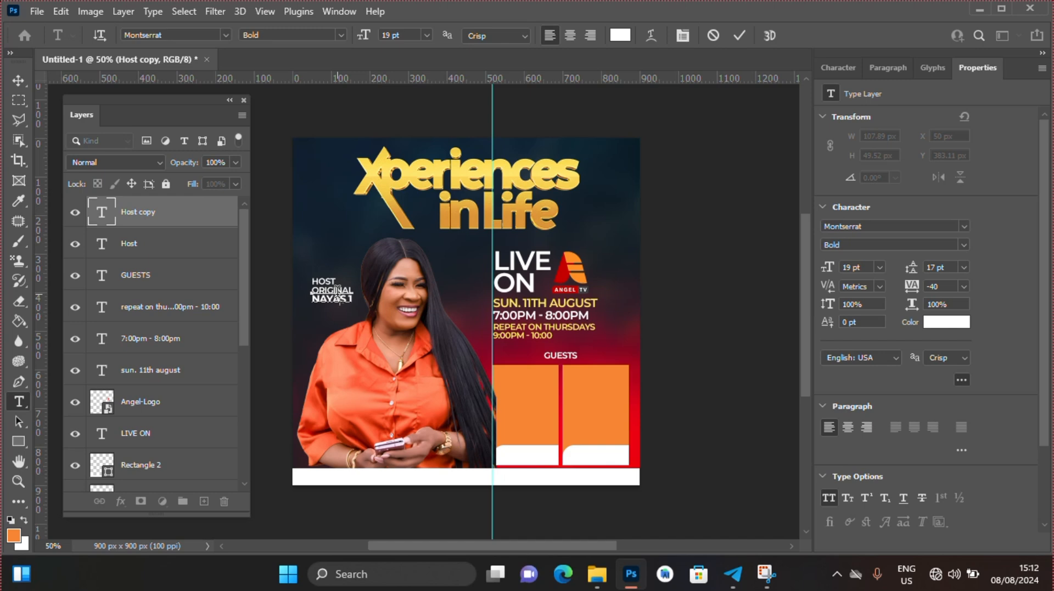
pyautogui.click(740, 34)
pyautogui.press('v')
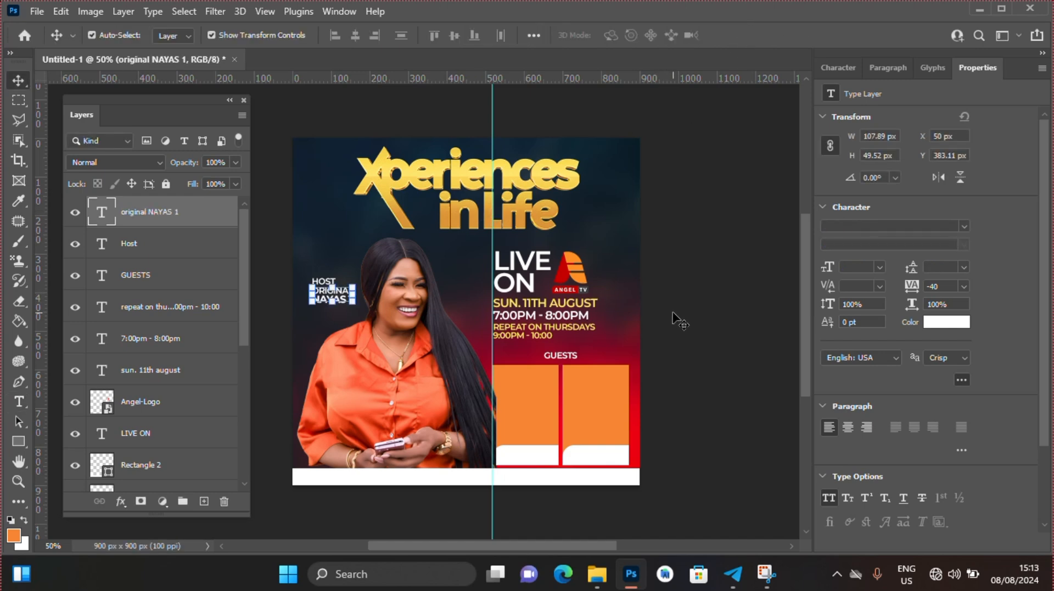
# - Turn off all caps for the Host label and change its font to January Shine
pyautogui.doubleClick(323, 282)
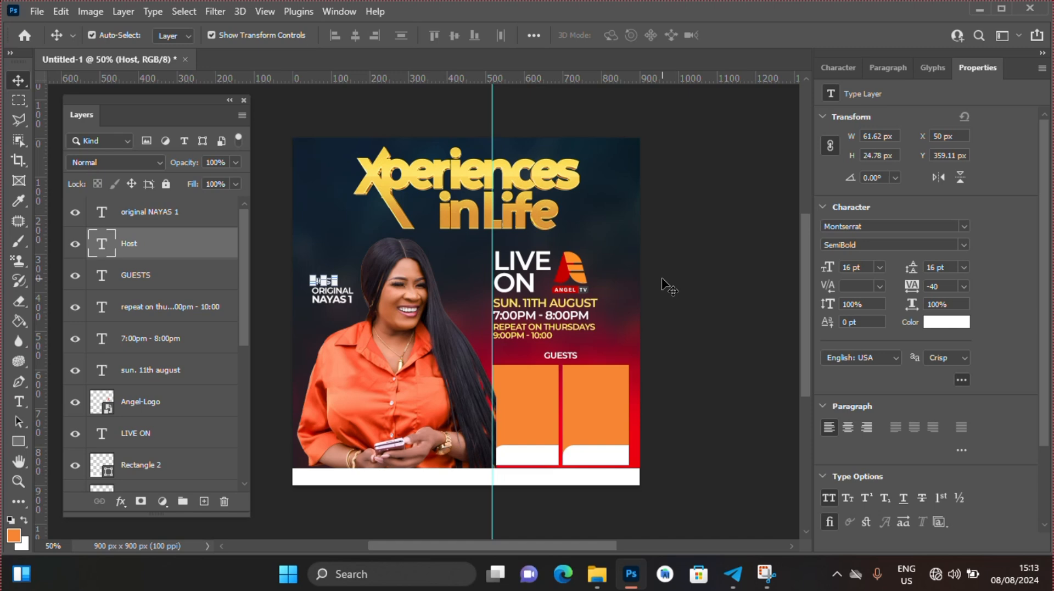
pyautogui.click(829, 497)
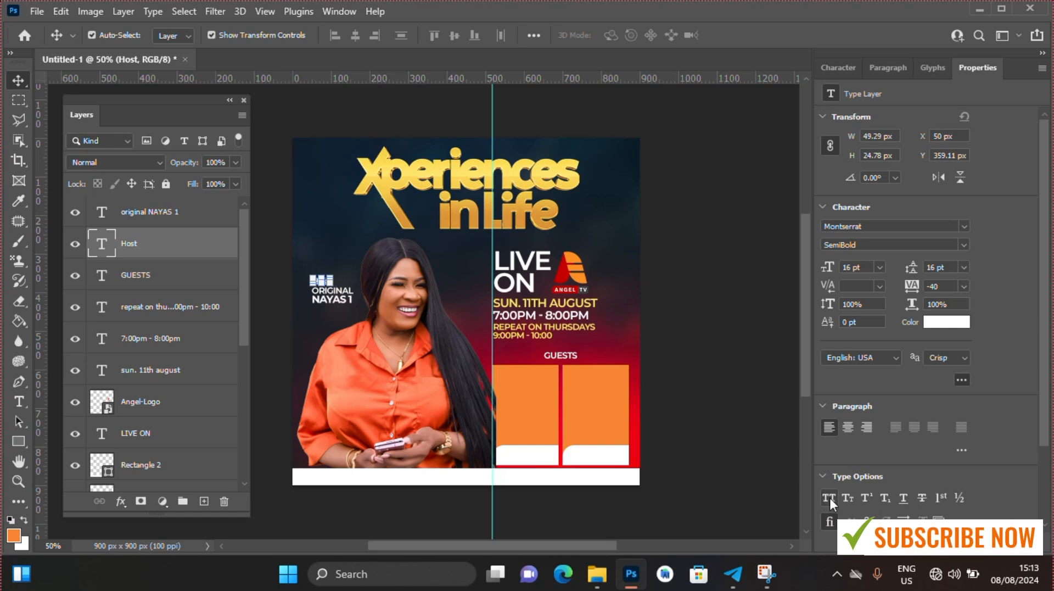
pyautogui.click(966, 225)
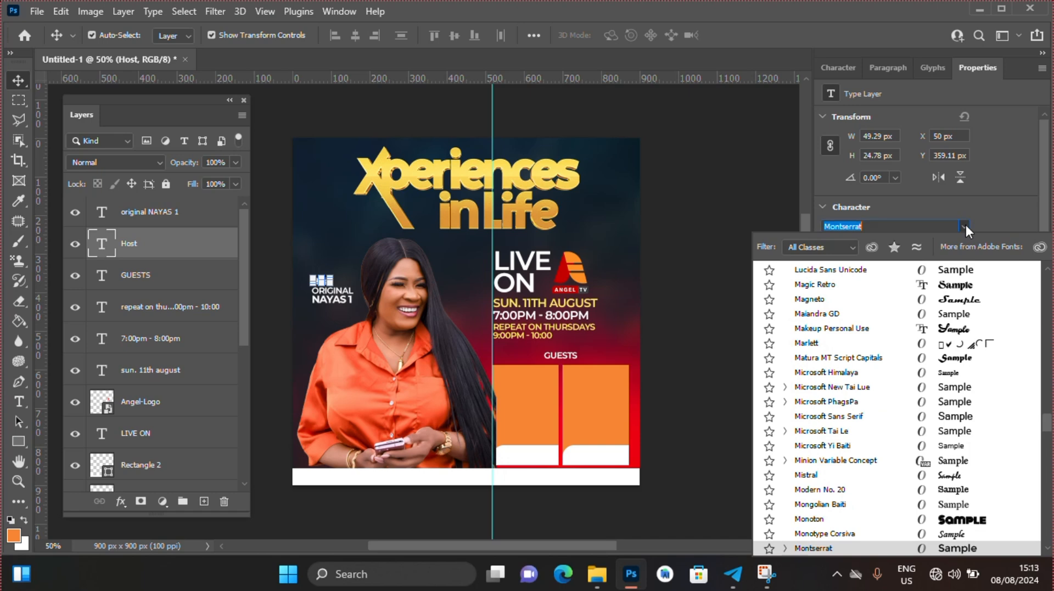
pyautogui.moveTo(1049, 424); pyautogui.dragTo(1048, 285)
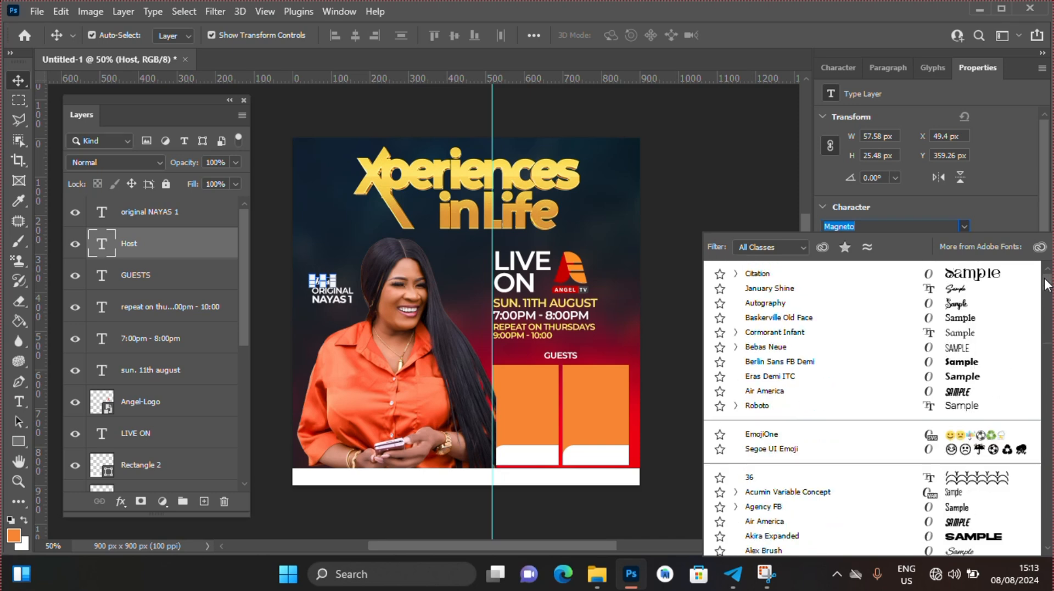
pyautogui.click(975, 289)
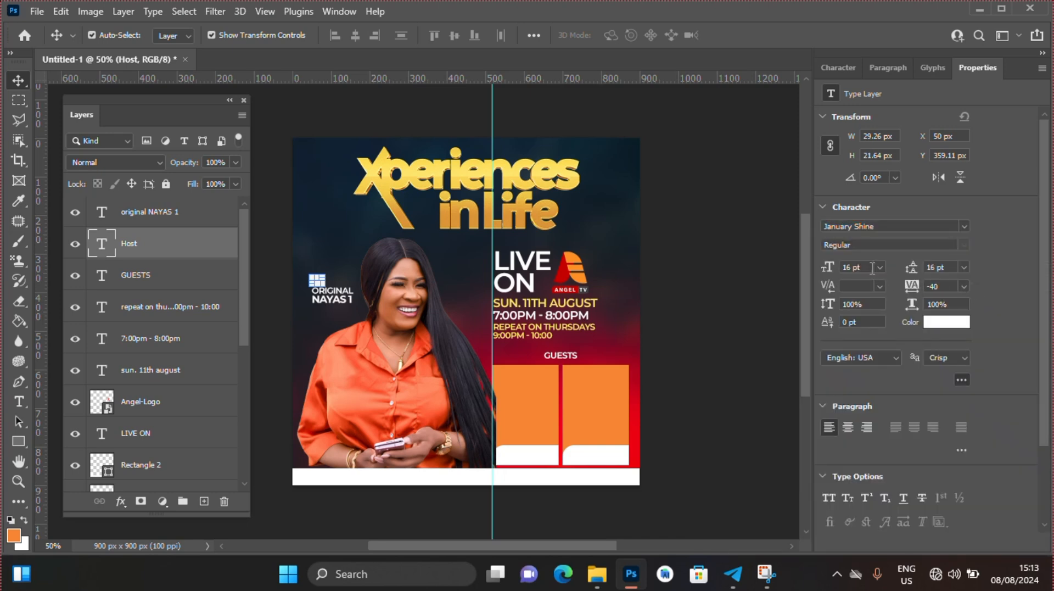
# - Set the script Host label's font size to 35 pt
pyautogui.press('Up')
pyautogui.press('Up')
pyautogui.press('Up')
pyautogui.press('Up')
pyautogui.press('Up')
pyautogui.press('Up')
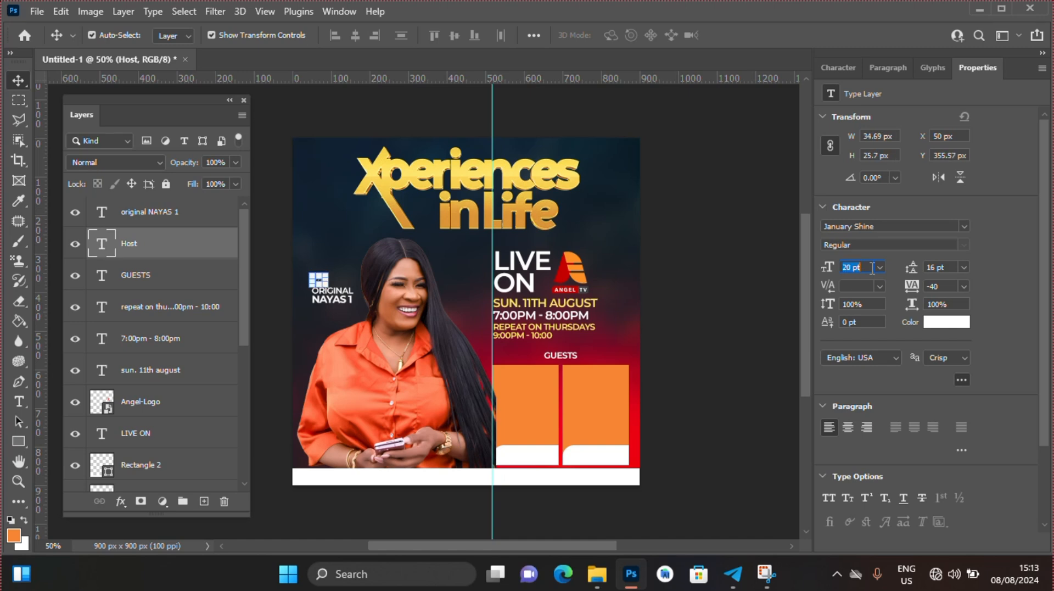
pyautogui.press('Up')
pyautogui.press('Up')
pyautogui.press('Up')
pyautogui.press('Up')
pyautogui.press('Up')
pyautogui.press('Up')
pyautogui.press('Up')
pyautogui.press('Up')
pyautogui.press('Up')
pyautogui.press('Up')
pyautogui.press('Up')
pyautogui.press('Up')
pyautogui.press('Up')
pyautogui.press('Up')
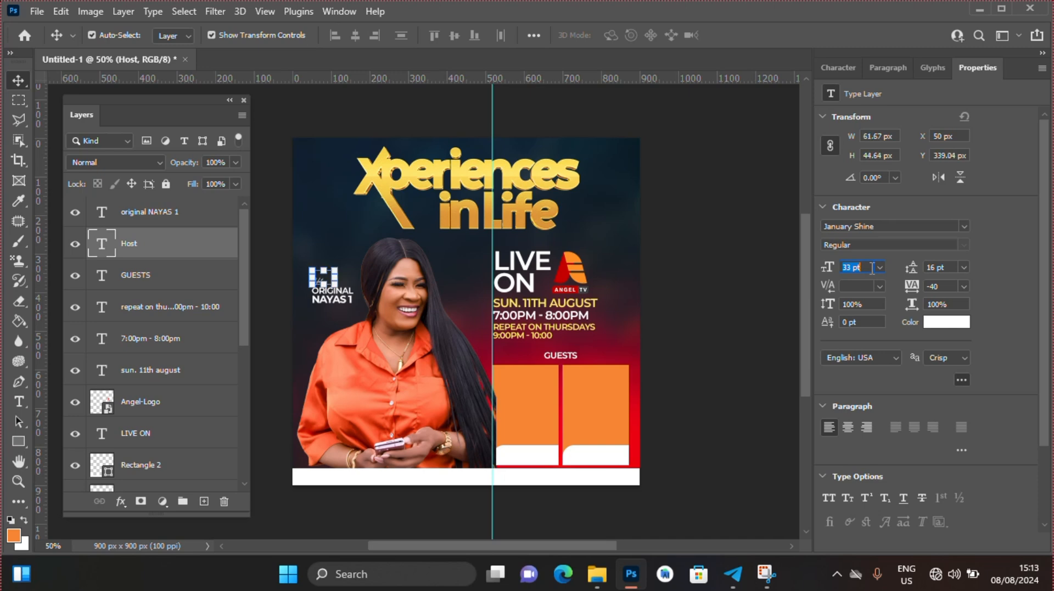
pyautogui.press('Down')
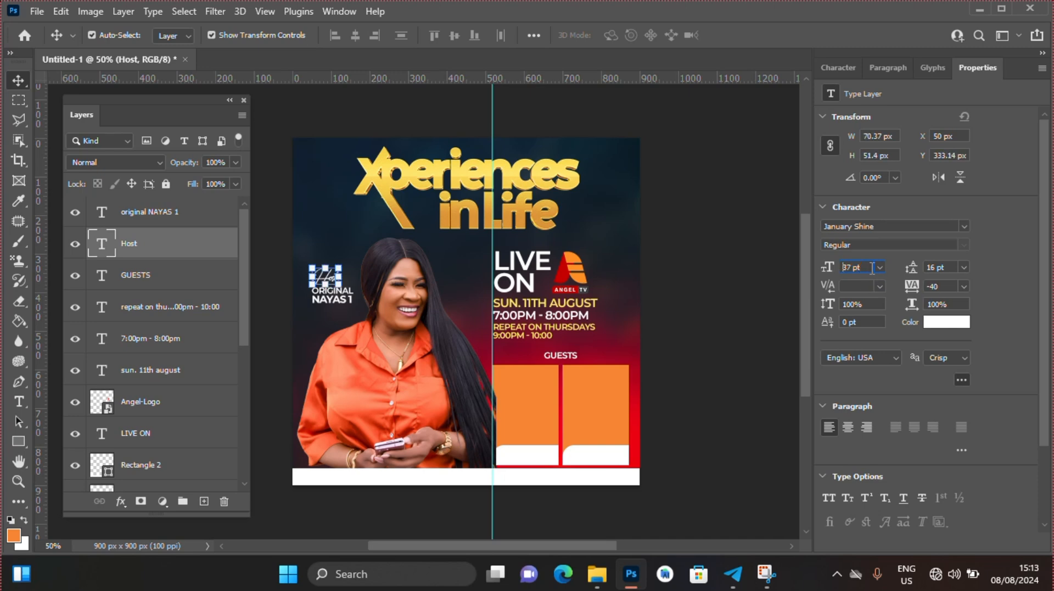
pyautogui.press('Down')
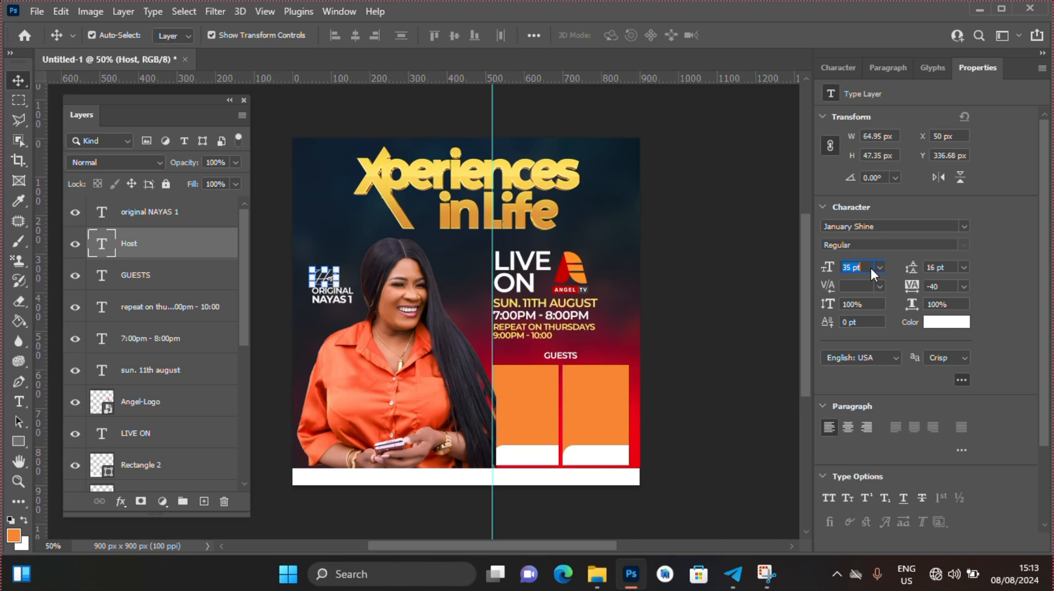
pyautogui.press('Return')
# - Move the Host label to X 64 px and Y 340.68 px, centred closely above the host's name
pyautogui.press('Right')
pyautogui.press('Right')
pyautogui.press('Right')
pyautogui.press('Right')
pyautogui.press('Right')
pyautogui.press('Right')
pyautogui.press('Right')
pyautogui.press('Right')
pyautogui.press('Right')
pyautogui.press('Right')
pyautogui.press('Right')
pyautogui.press('Right')
pyautogui.press('Right')
pyautogui.press('Right')
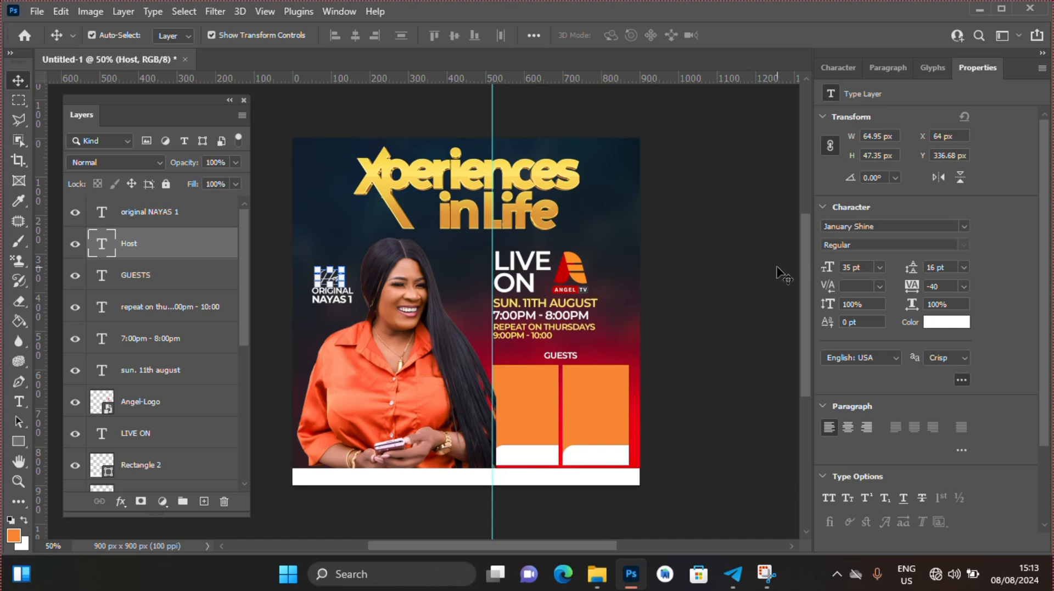
pyautogui.click(690, 266)
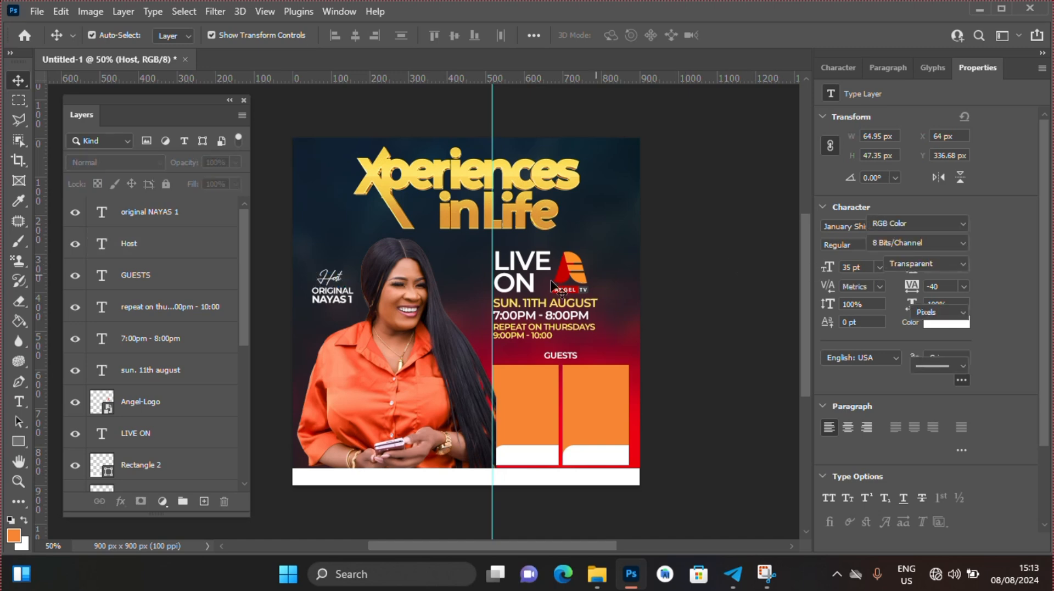
pyautogui.click(329, 275)
pyautogui.press('Down')
pyautogui.press('Down')
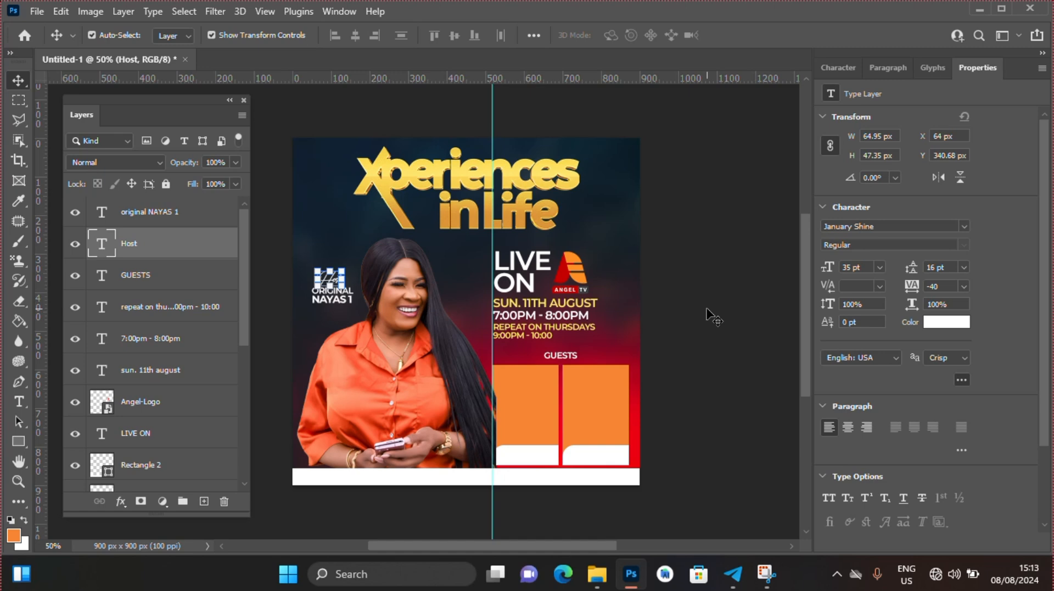
# - Place IMG-20240726-WA0000.jpg from the IMG folder above the left guest card's orange rectangle and clip it to that rectangle
pyautogui.click(532, 406)
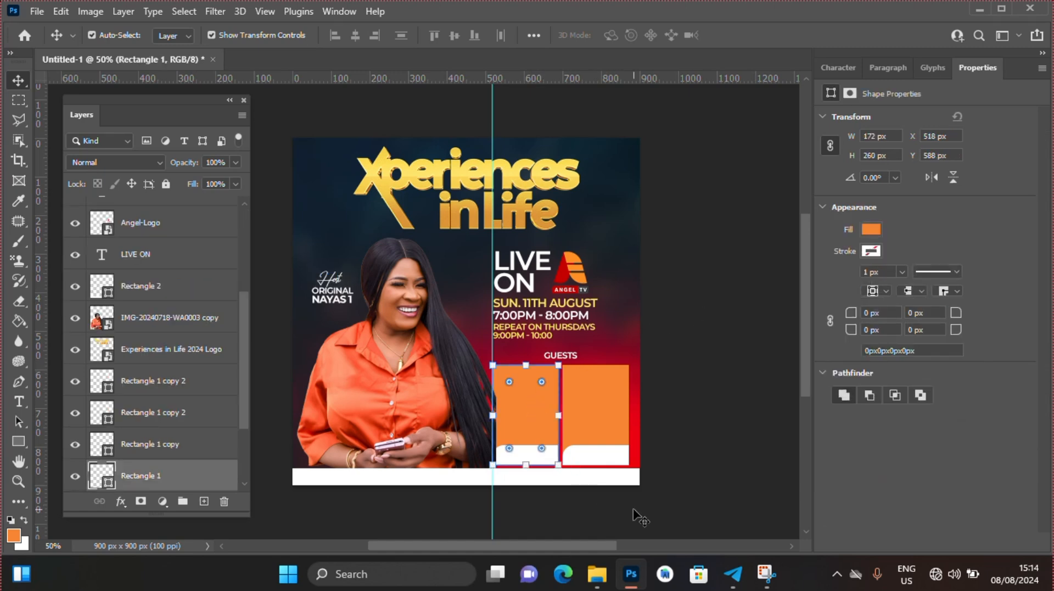
pyautogui.click(603, 574)
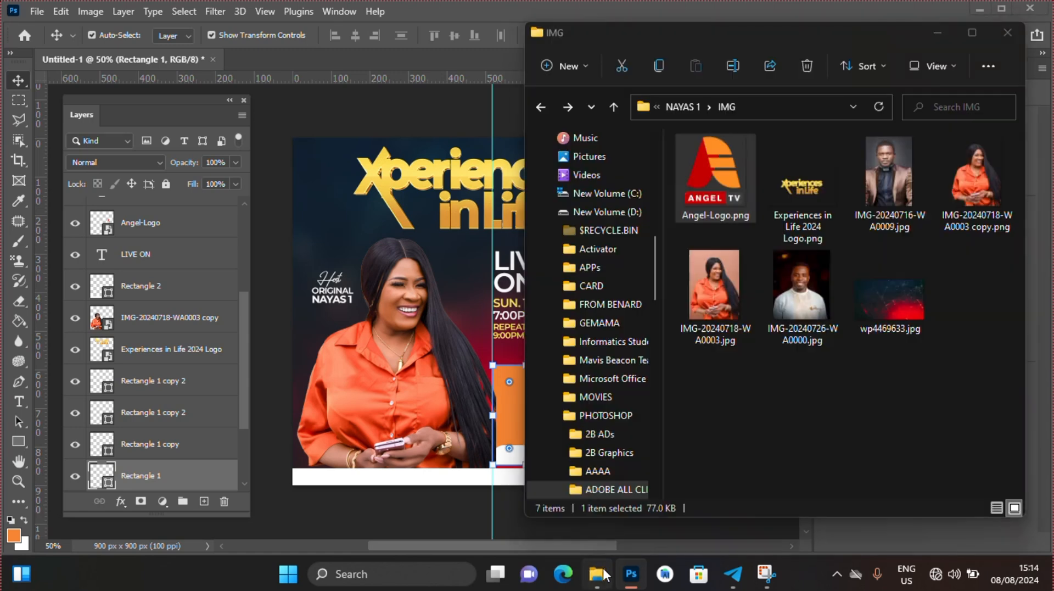
pyautogui.click(785, 291)
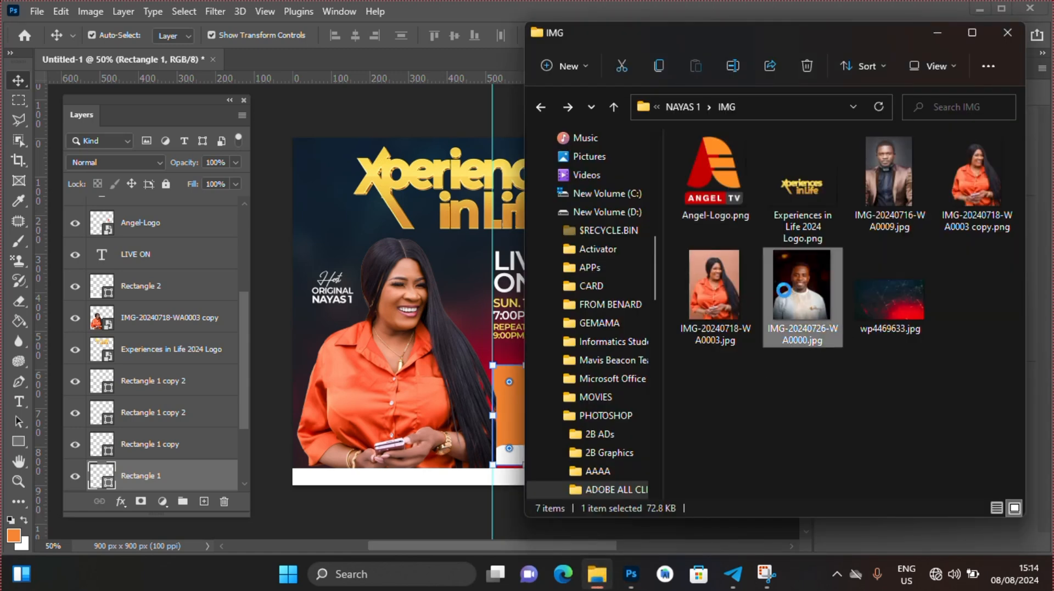
pyautogui.moveTo(784, 289); pyautogui.dragTo(489, 416)
pyautogui.press('Return')
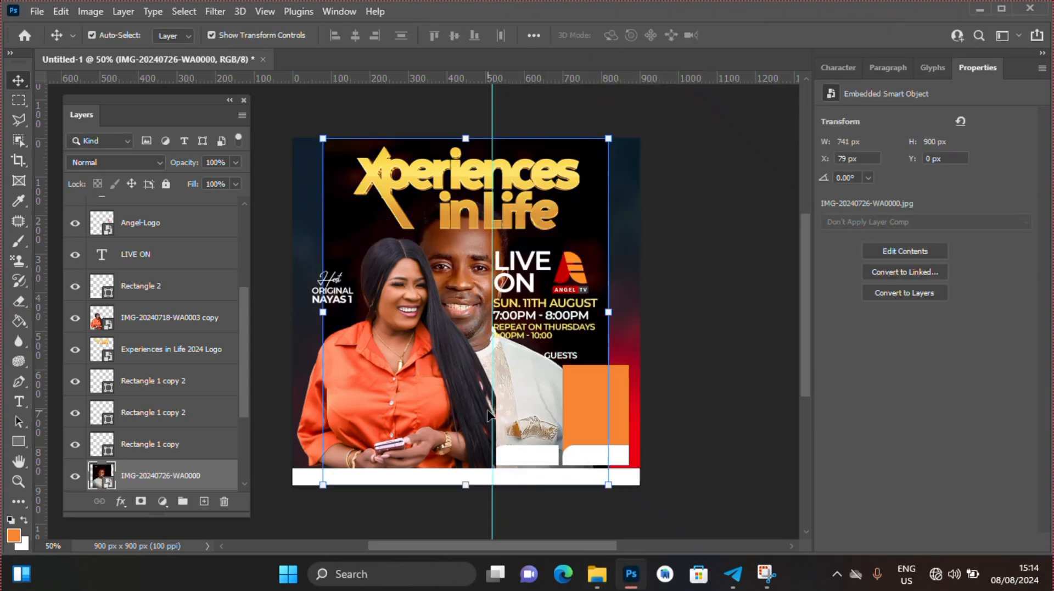
pyautogui.rightClick(152, 471)
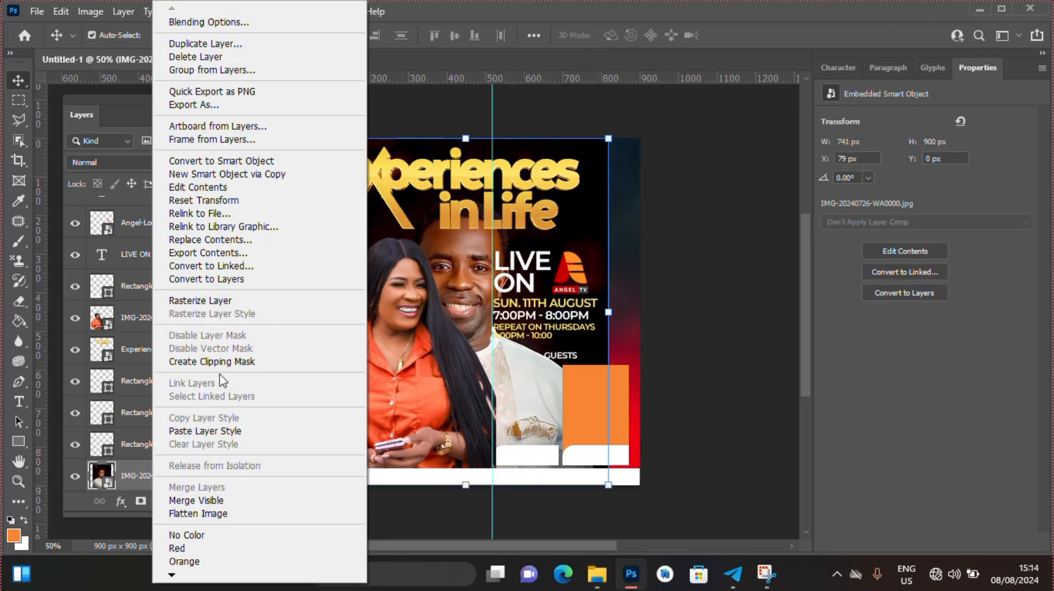
pyautogui.click(224, 360)
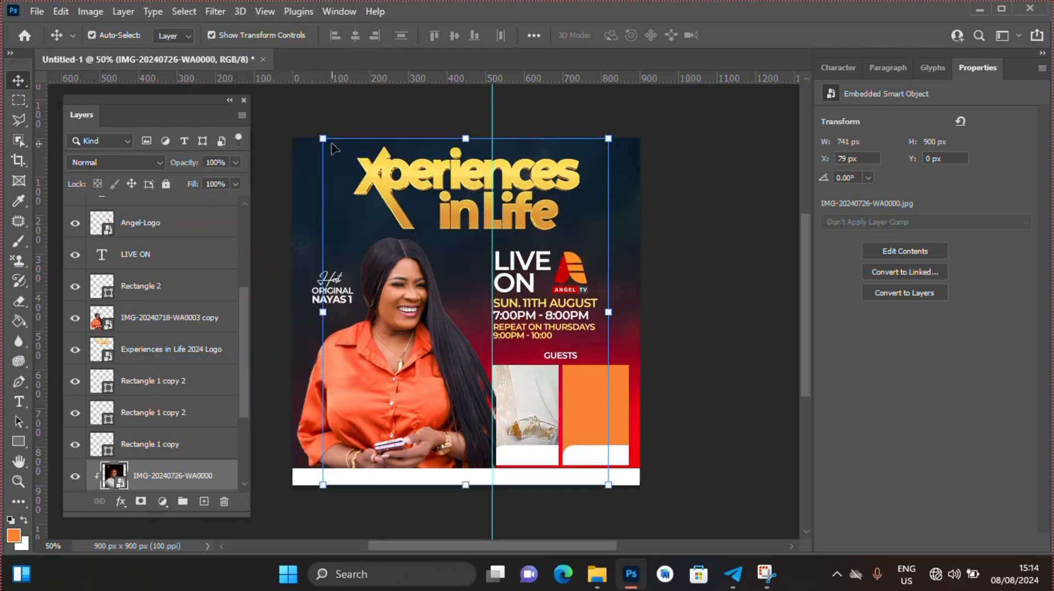
# - Scale the left guest photo to 295 × 358 px and position it at X 469 px, Y 537 px, framing the face within the card
pyautogui.moveTo(323, 139); pyautogui.dragTo(515, 345)
pyautogui.moveTo(567, 424); pyautogui.dragTo(547, 421)
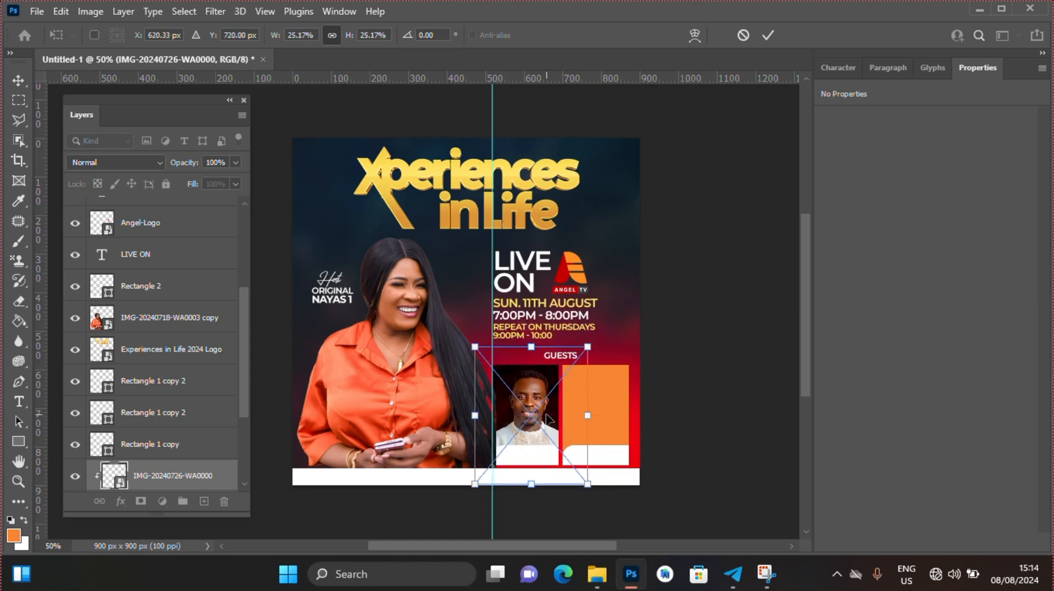
pyautogui.press('Up')
pyautogui.press('Up')
pyautogui.press('Up')
pyautogui.press('Up')
pyautogui.press('Up')
pyautogui.press('Up')
pyautogui.press('Up')
pyautogui.press('Up')
pyautogui.press('Left')
pyautogui.press('Left')
pyautogui.press('Left')
pyautogui.press('Left')
pyautogui.press('Return')
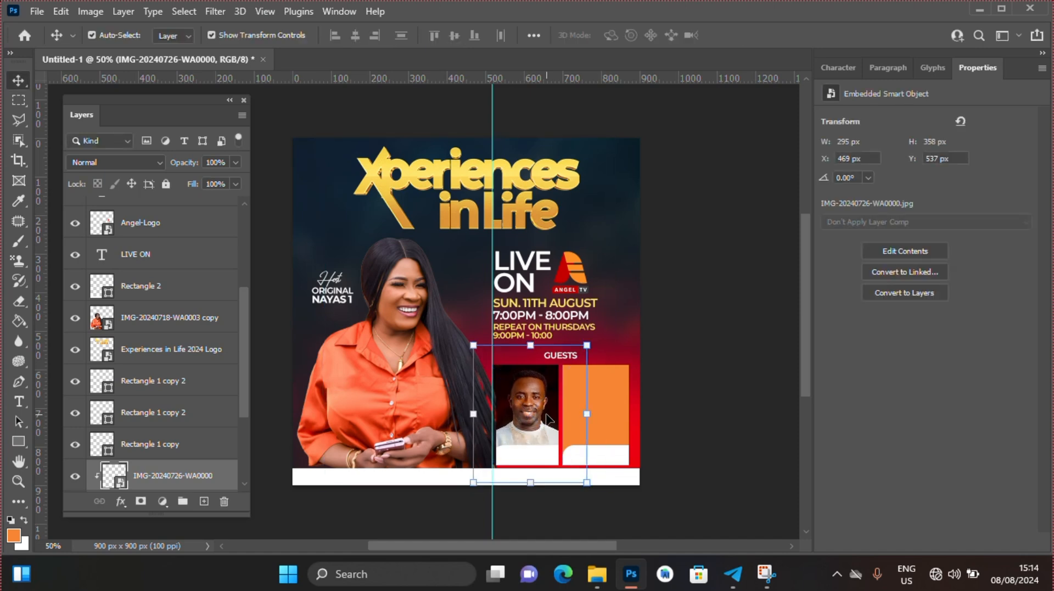
# - Place IMG-20240716-WA0009.jpg from the IMG folder above the right guest card's orange rectangle and clip it to that rectangle
pyautogui.click(606, 416)
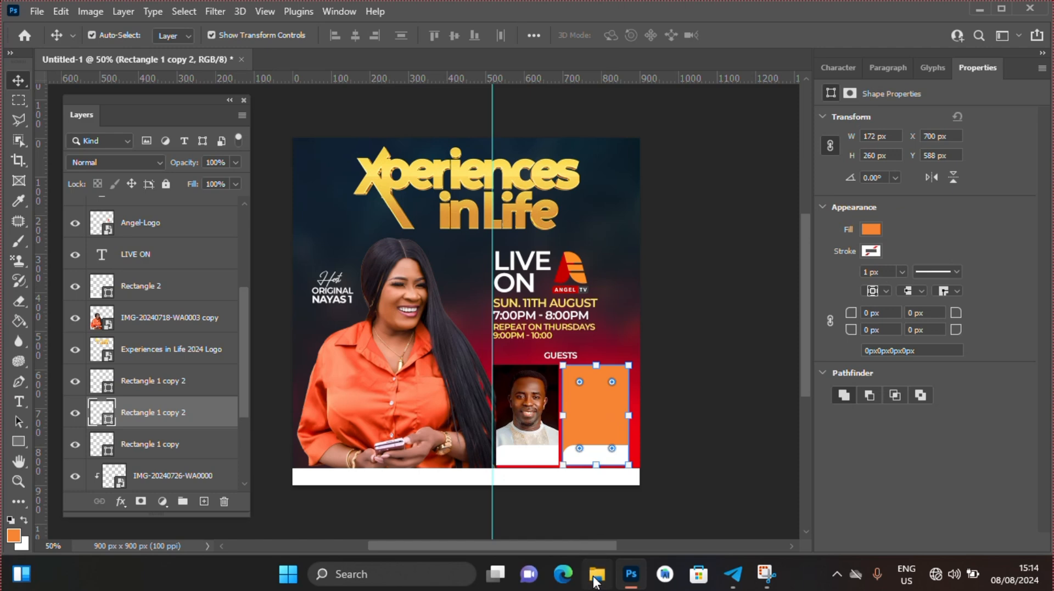
pyautogui.click(597, 574)
pyautogui.doubleClick(893, 182)
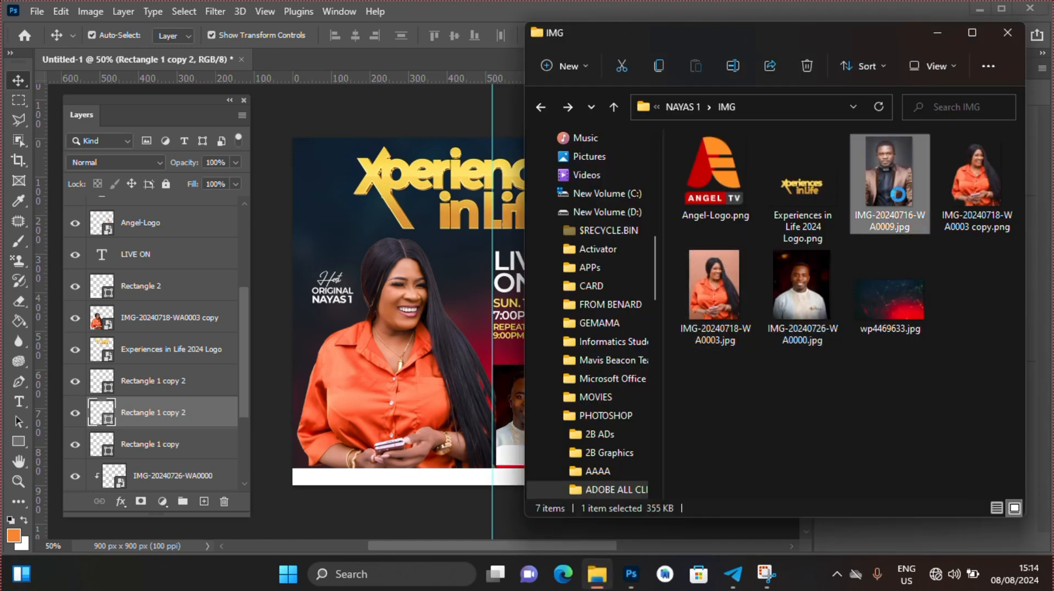
pyautogui.moveTo(894, 181); pyautogui.dragTo(476, 420)
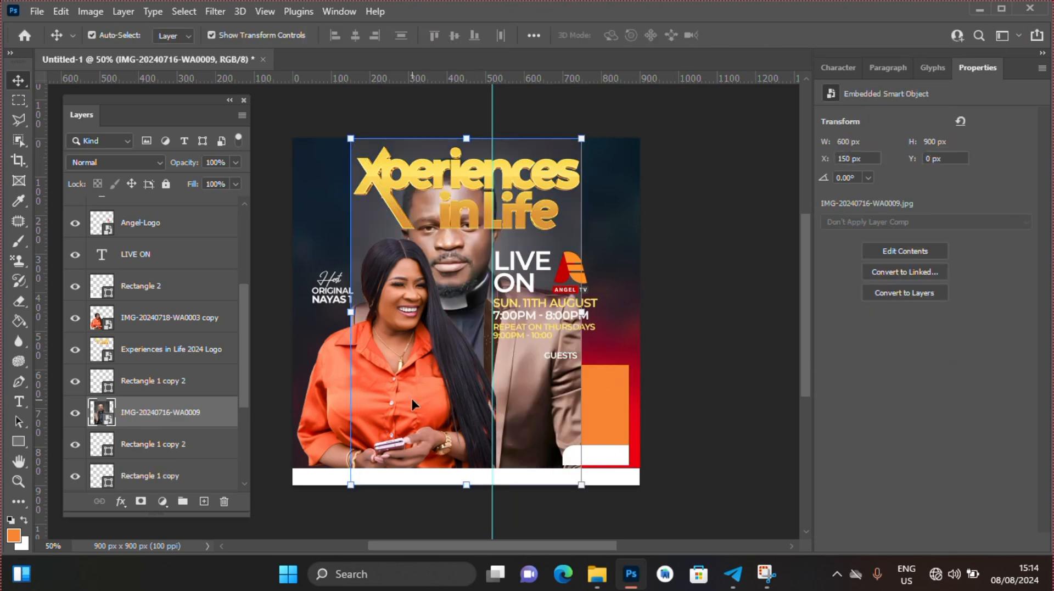
pyautogui.rightClick(173, 415)
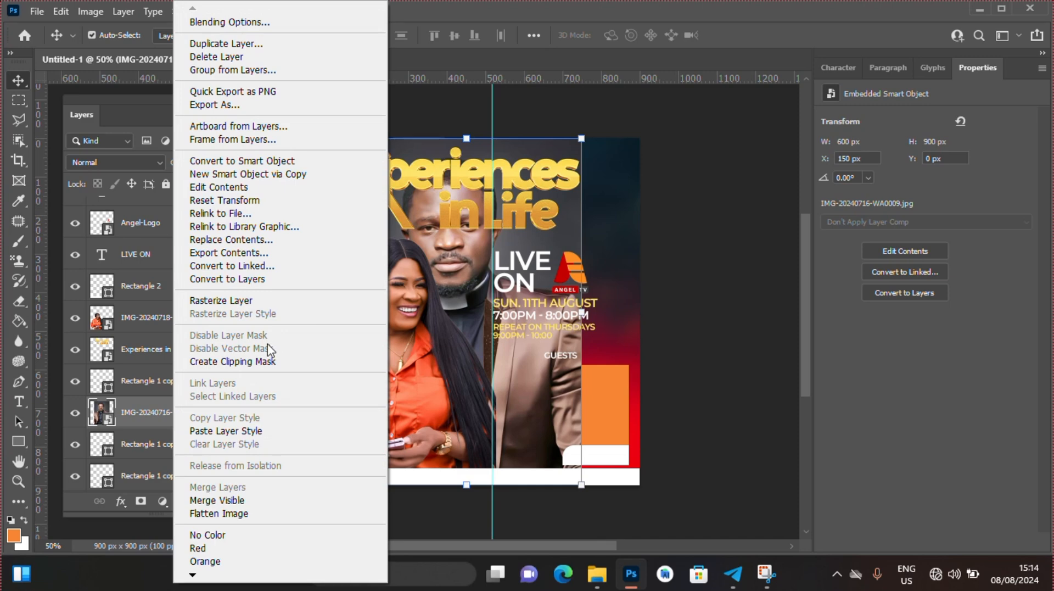
pyautogui.click(261, 361)
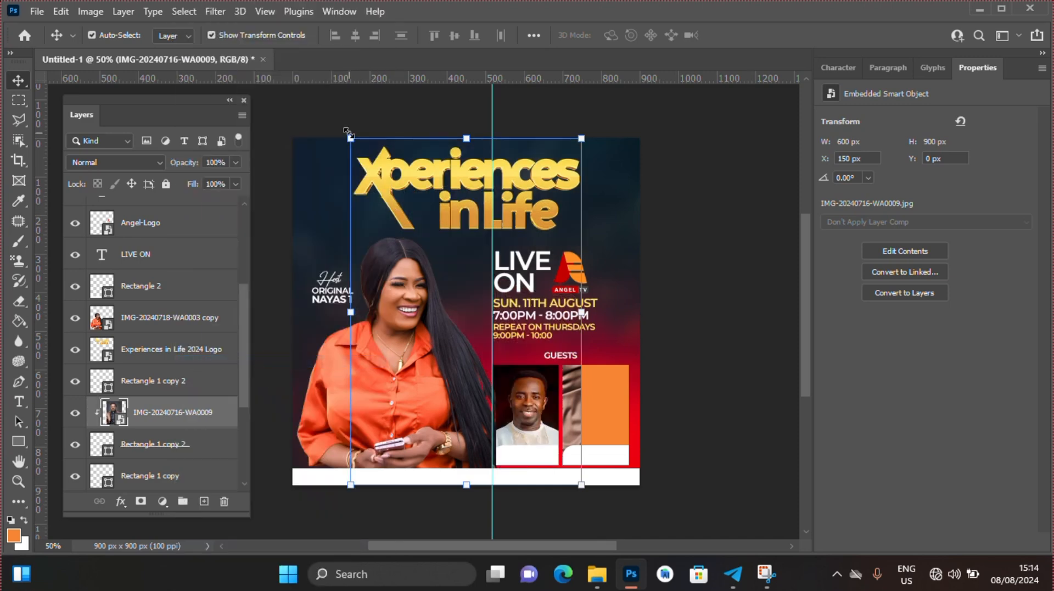
# - Scale the right guest photo to 242 × 363 px and position it at X 669 px, Y 580 px, framing the face within the card
pyautogui.hotkey('ctrl', 't')
pyautogui.moveTo(351, 138); pyautogui.dragTo(457, 298)
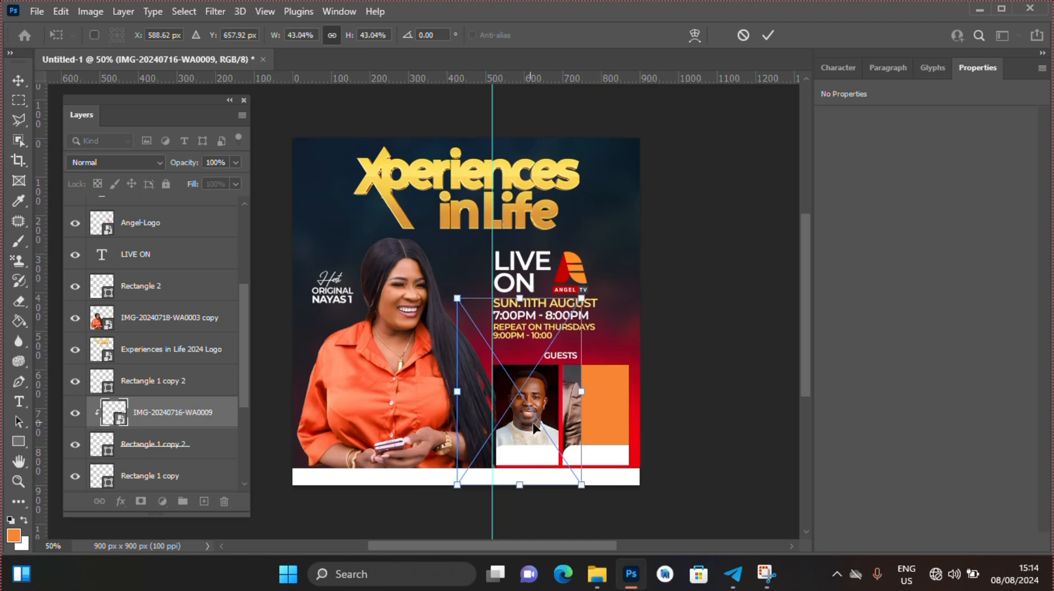
pyautogui.moveTo(532, 425); pyautogui.dragTo(620, 473)
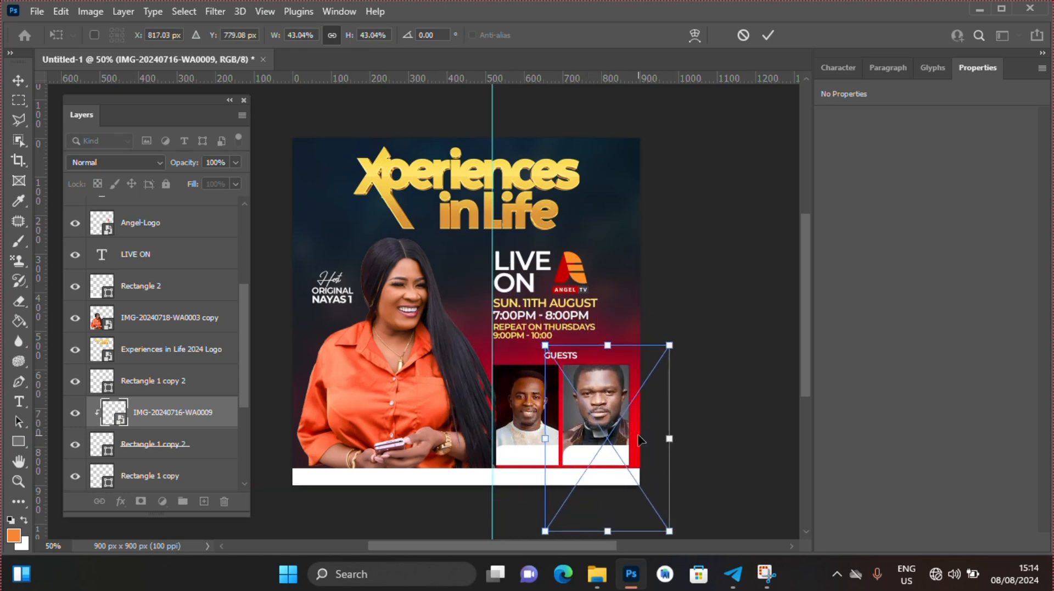
pyautogui.moveTo(668, 346); pyautogui.dragTo(645, 378)
pyautogui.moveTo(626, 420)
pyautogui.mouseDown()
pyautogui.moveTo(626, 401)
pyautogui.moveTo(634, 420)
pyautogui.mouseUp()
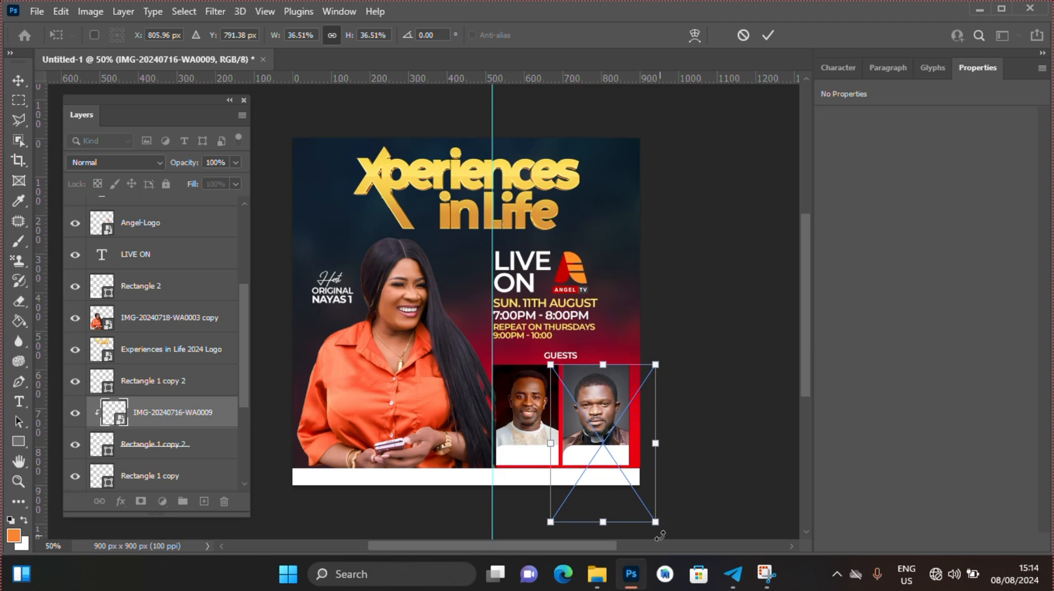
pyautogui.moveTo(657, 522); pyautogui.dragTo(648, 501)
pyautogui.press('Up')
pyautogui.press('Up')
pyautogui.press('Up')
pyautogui.press('Up')
pyautogui.press('Up')
pyautogui.press('Up')
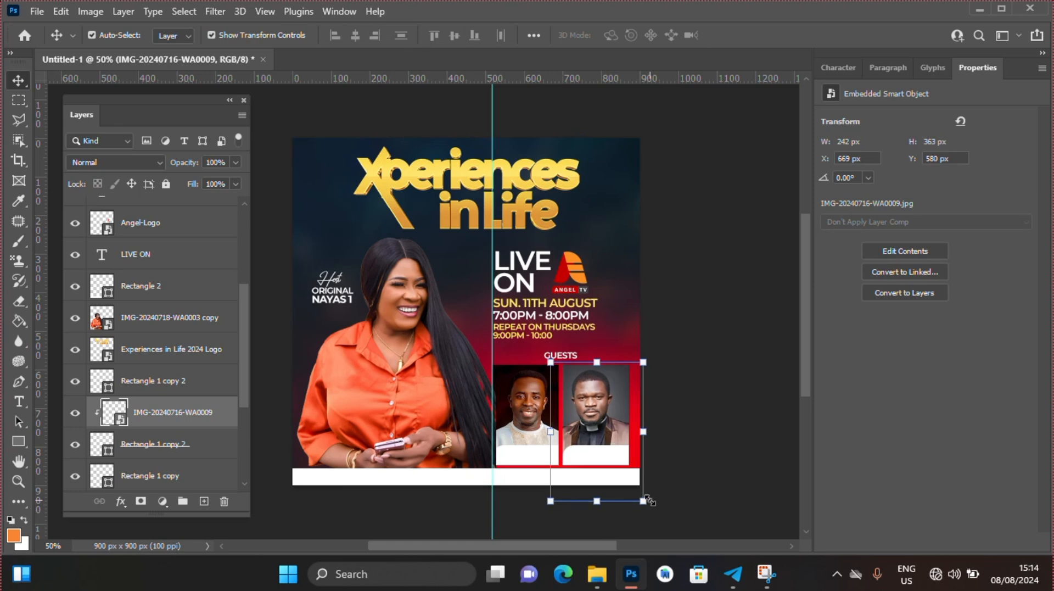
# - Move the vertical guide off the flyer, beyond the canvas's right edge
pyautogui.click(520, 455)
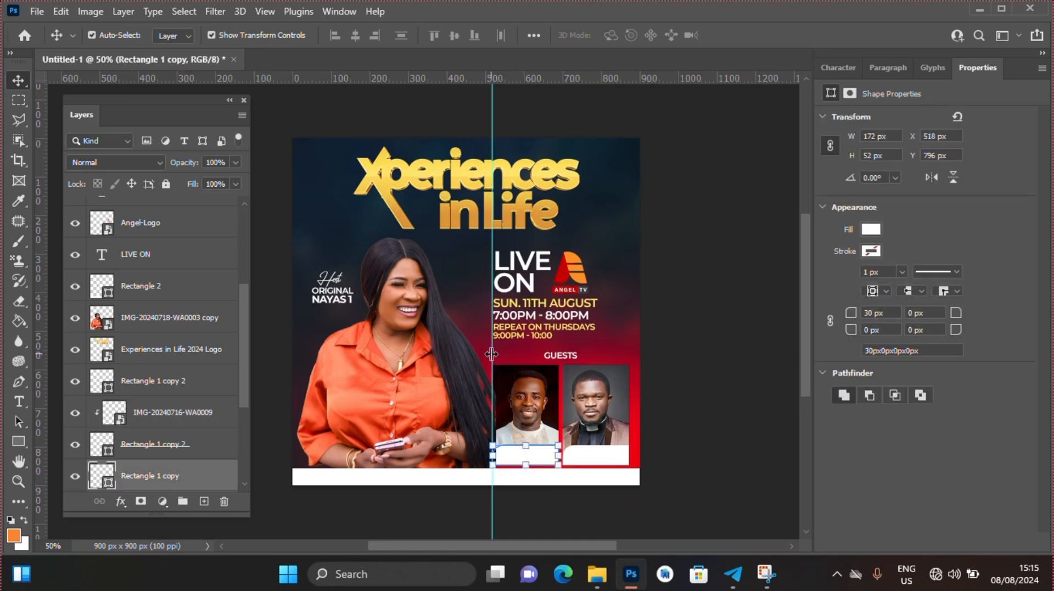
pyautogui.moveTo(491, 354); pyautogui.dragTo(704, 356)
pyautogui.click(661, 354)
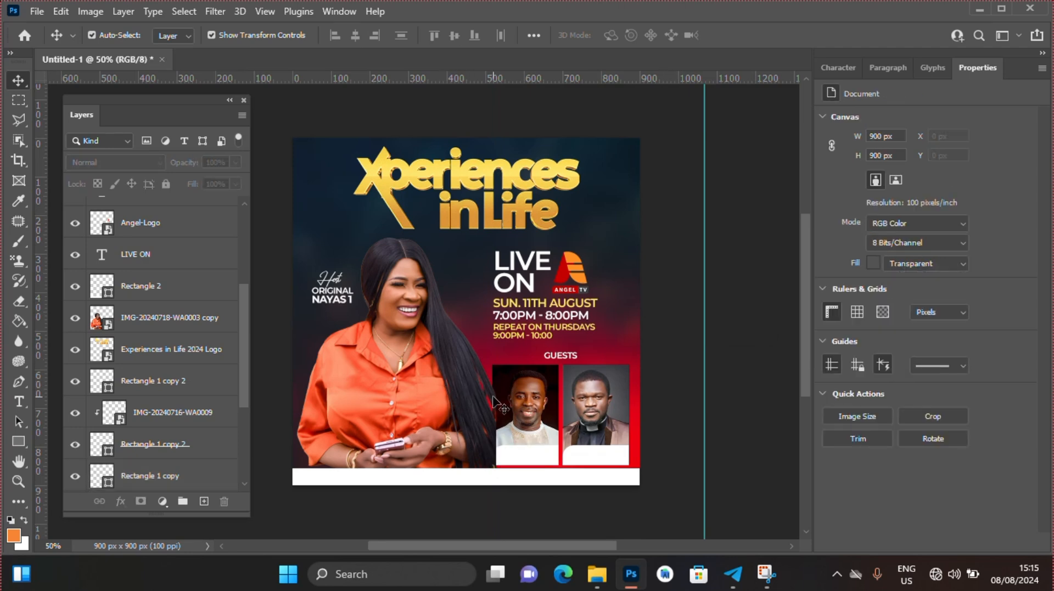
# - Reorder the host photo layer beneath the guest card layers, directly above the wp4469633 background
pyautogui.click(486, 439)
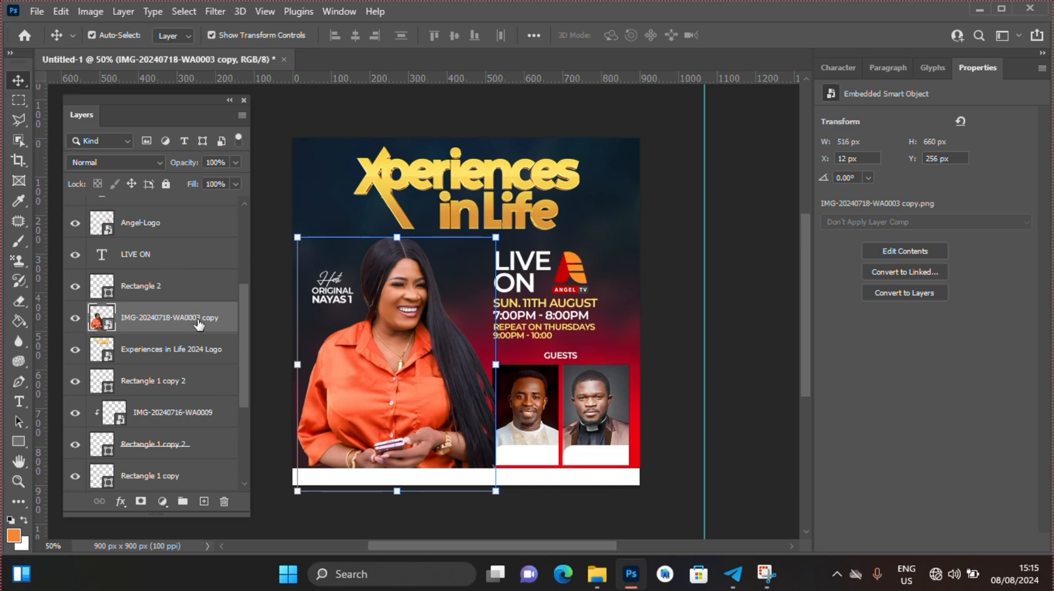
pyautogui.moveTo(176, 324); pyautogui.dragTo(208, 390)
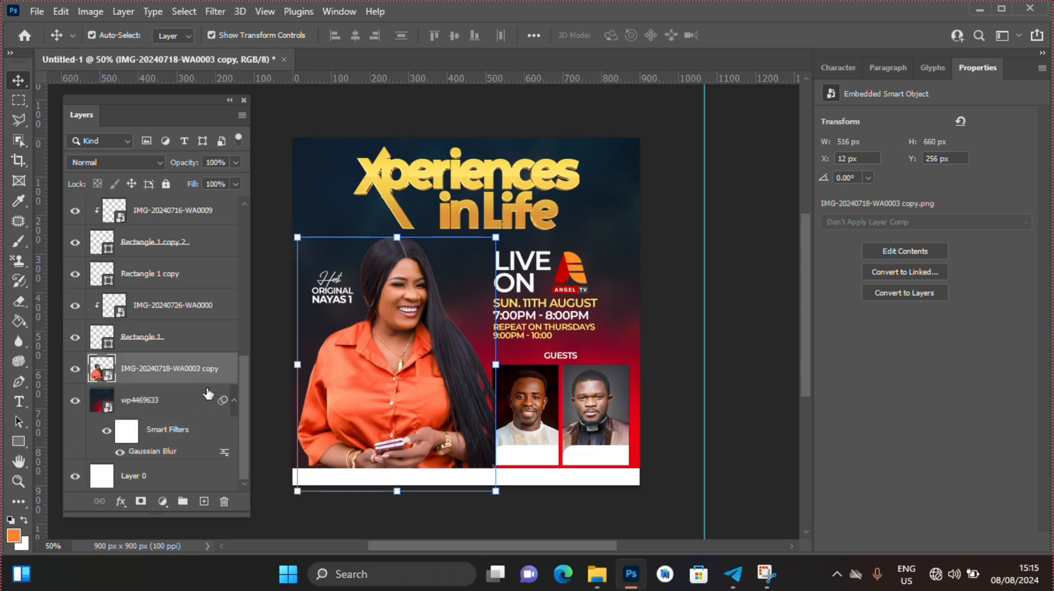
pyautogui.click(667, 365)
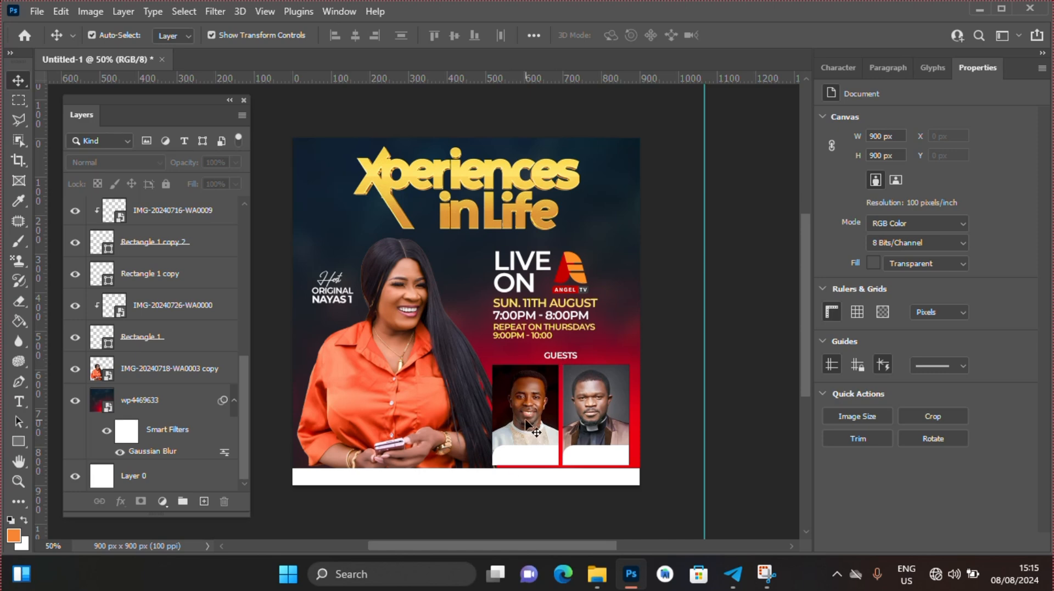
# - Fill the left guest card's white name strip with dark navy #122332 sampled from the flyer background
pyautogui.click(530, 462)
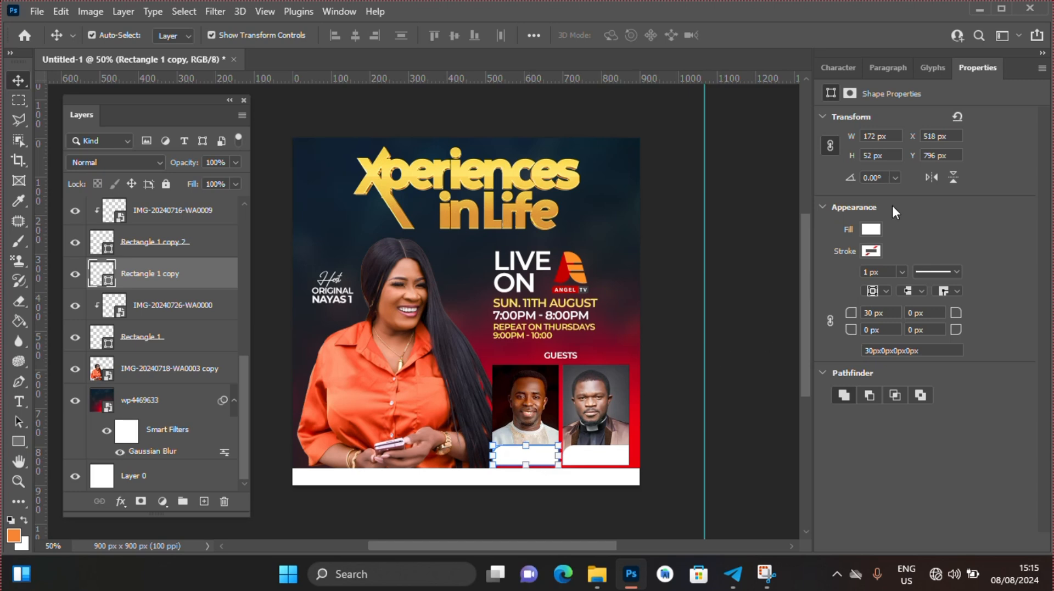
pyautogui.click(871, 229)
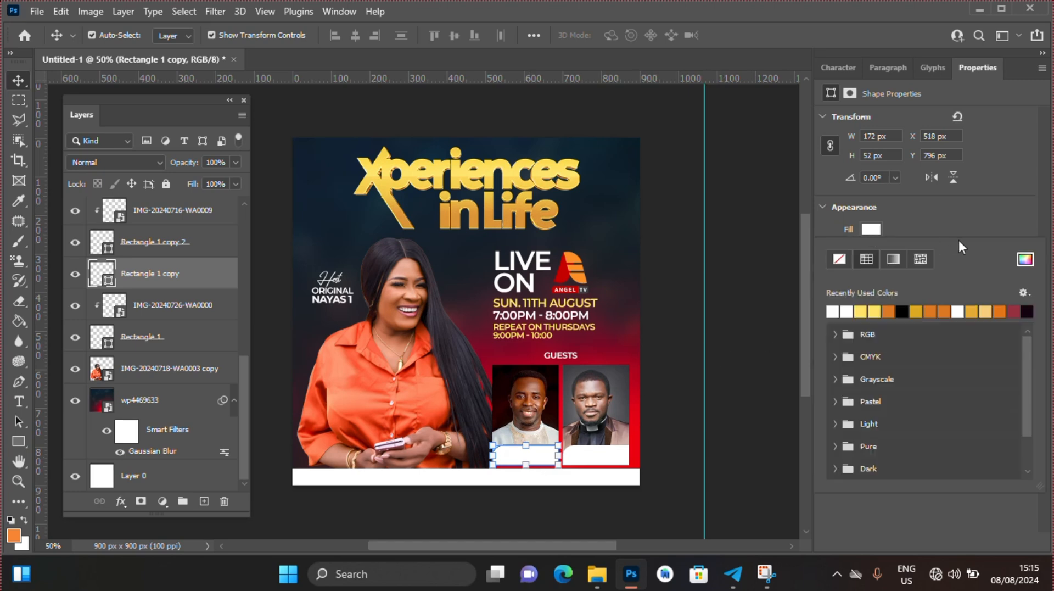
pyautogui.click(1024, 259)
pyautogui.write('F')
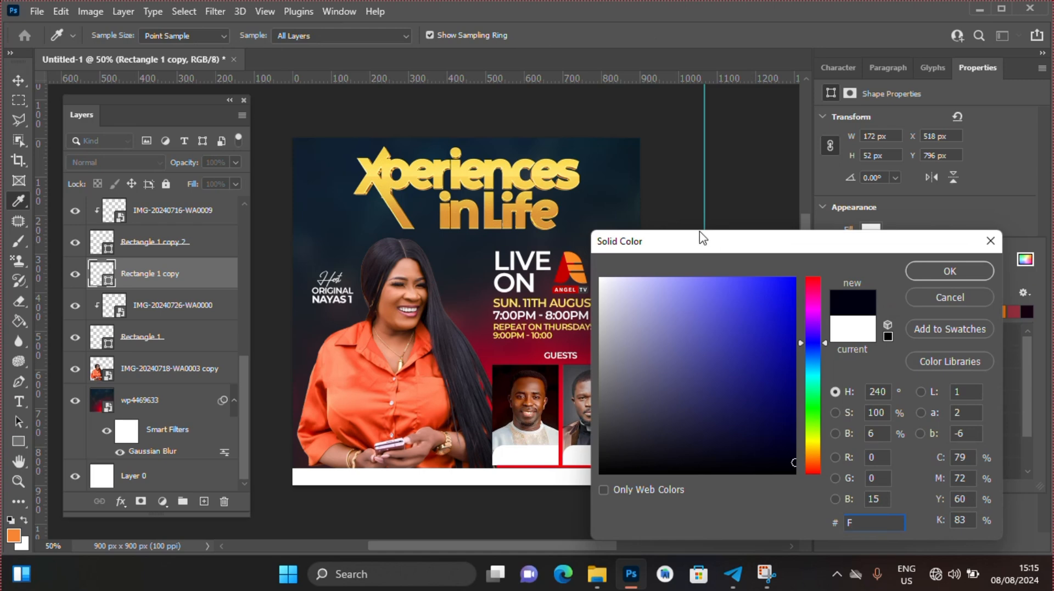
pyautogui.click(428, 204)
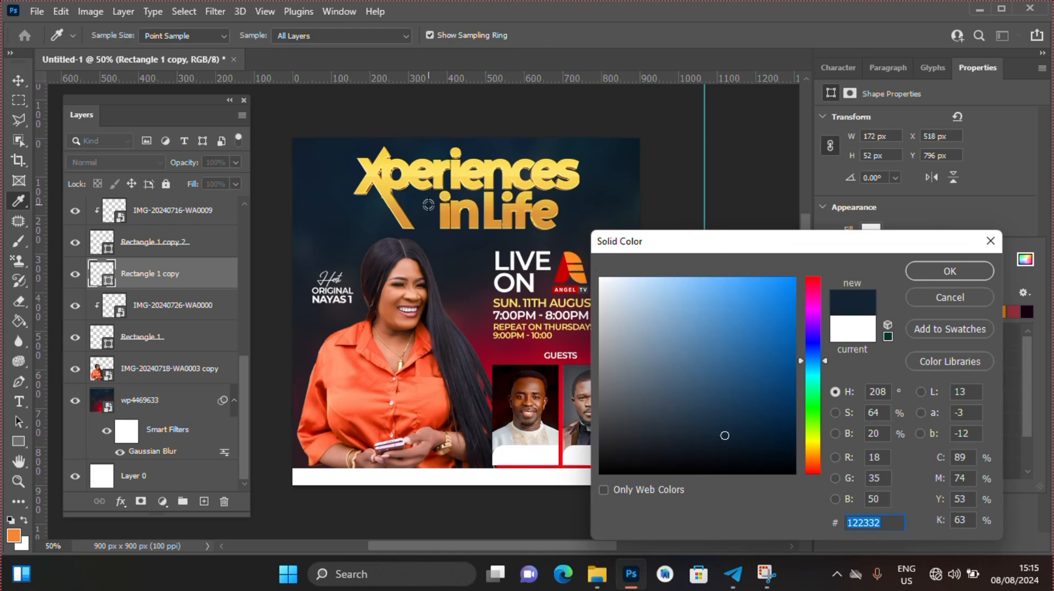
pyautogui.press('Return')
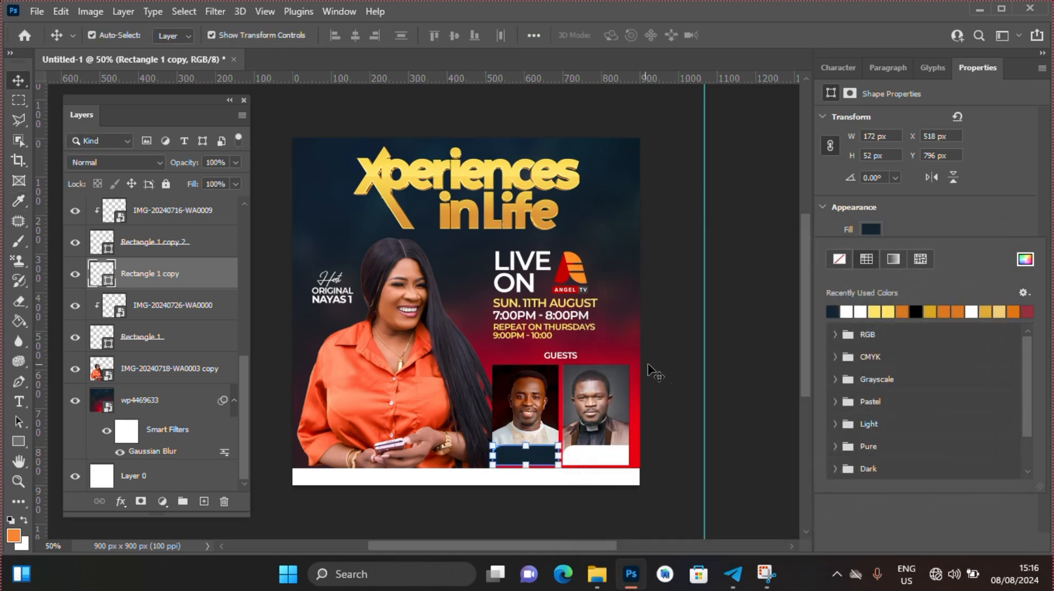
pyautogui.click(681, 373)
# - Fill the right guest card's white name strip with dark maroon #511b2a sampled from the flyer background
pyautogui.click(619, 455)
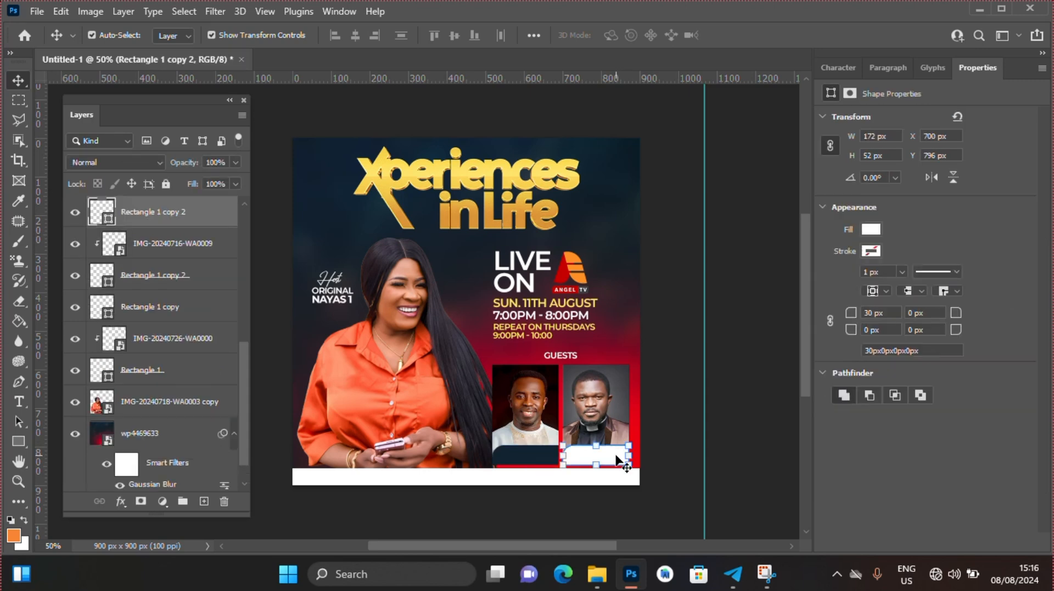
pyautogui.click(873, 249)
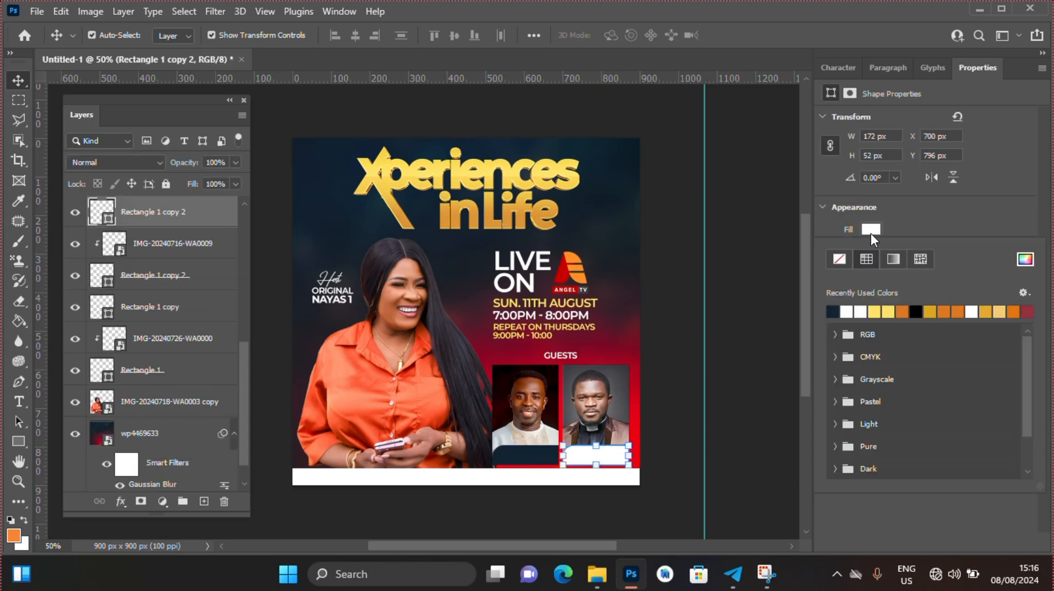
pyautogui.click(1025, 259)
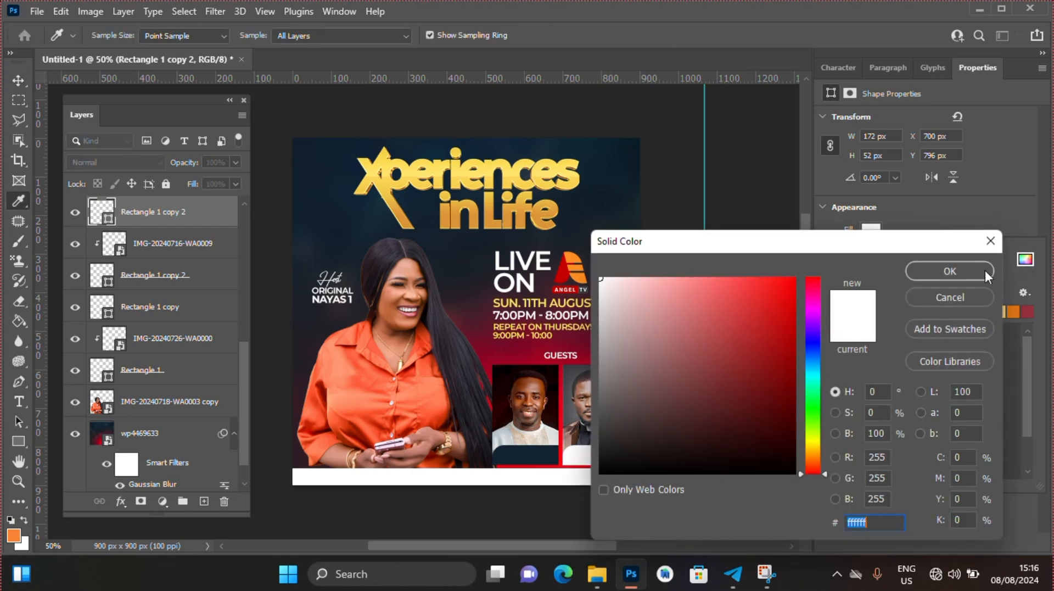
pyautogui.click(477, 311)
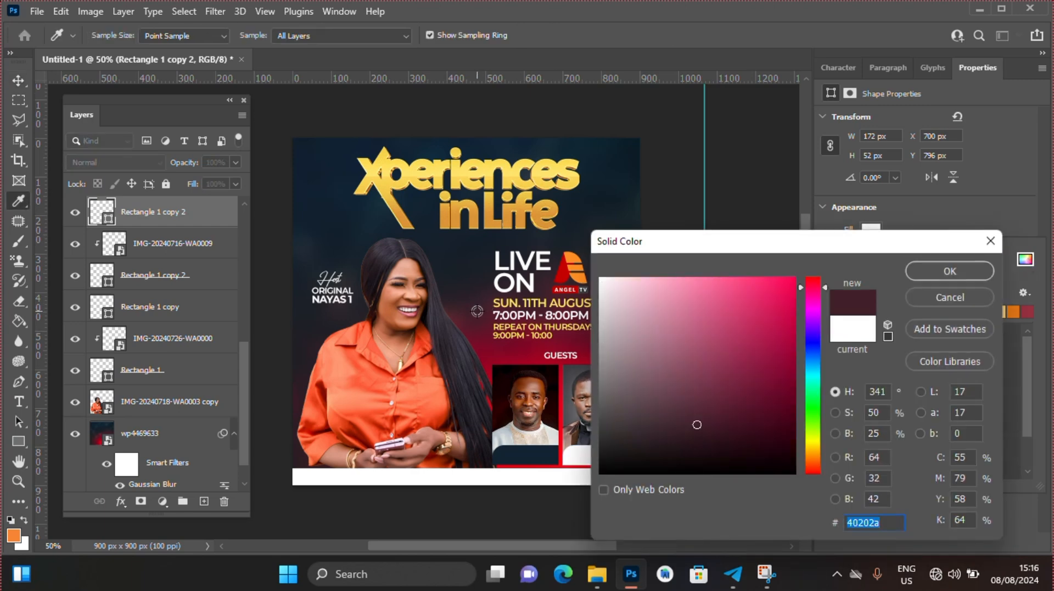
pyautogui.click(478, 322)
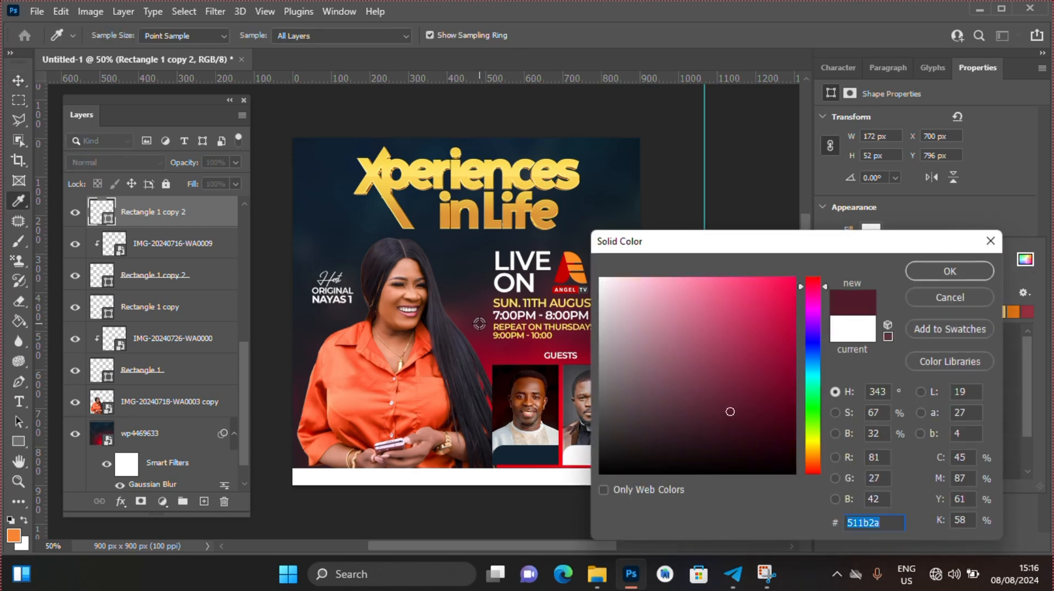
pyautogui.press('Return')
pyautogui.click(679, 351)
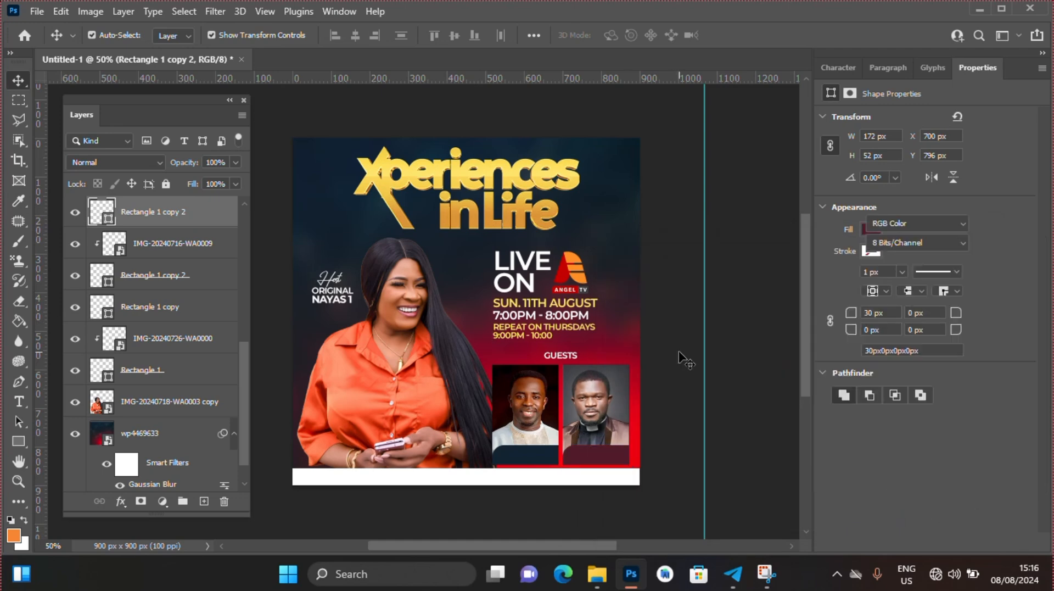
pyautogui.click(679, 352)
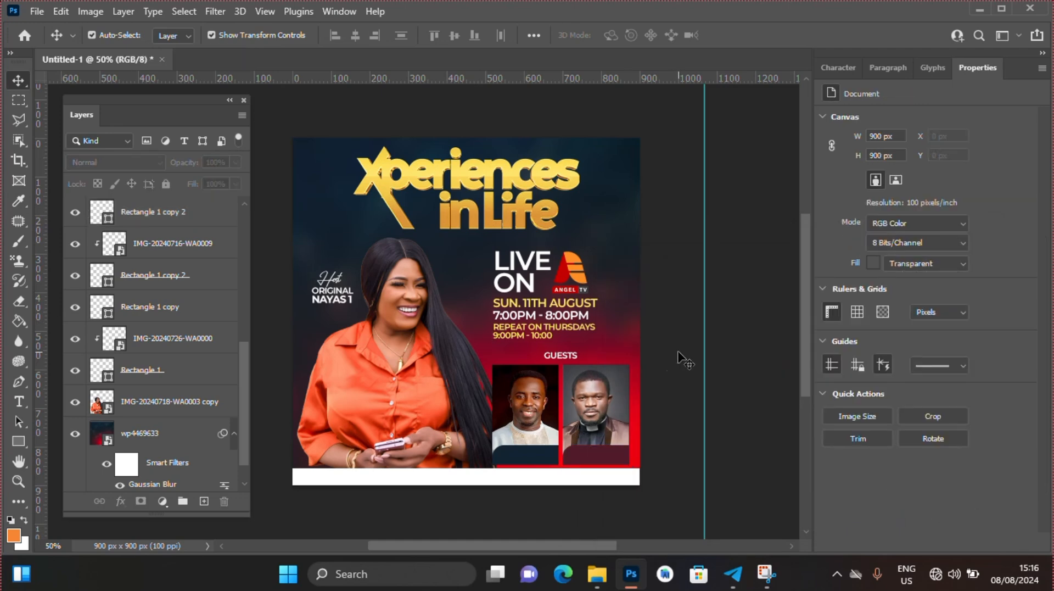
# - Move both guest photo cards and the left guest's name strip up together by about 6 px
pyautogui.click(501, 365)
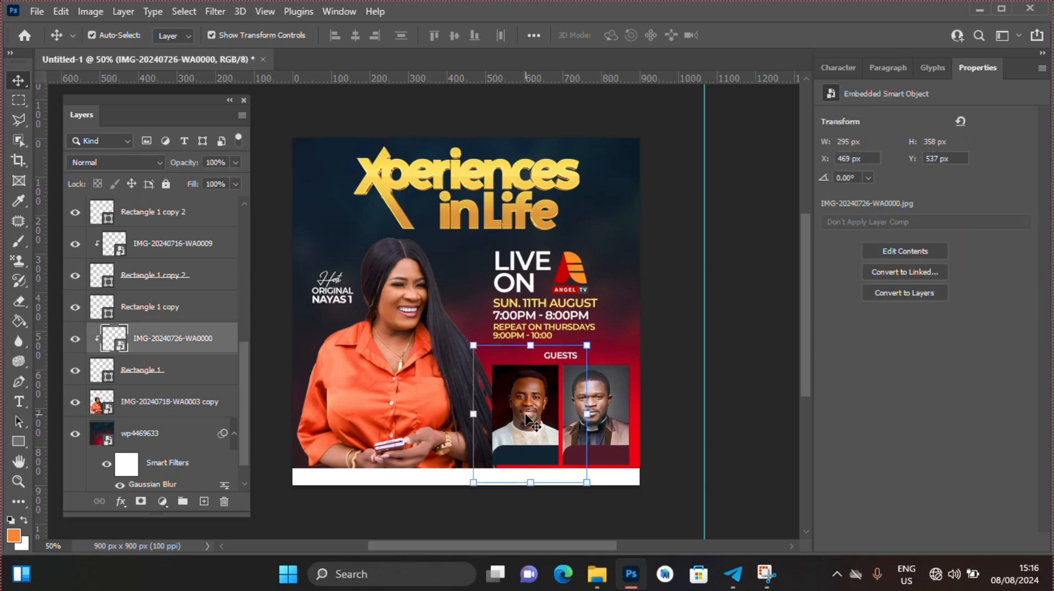
pyautogui.click(245, 382)
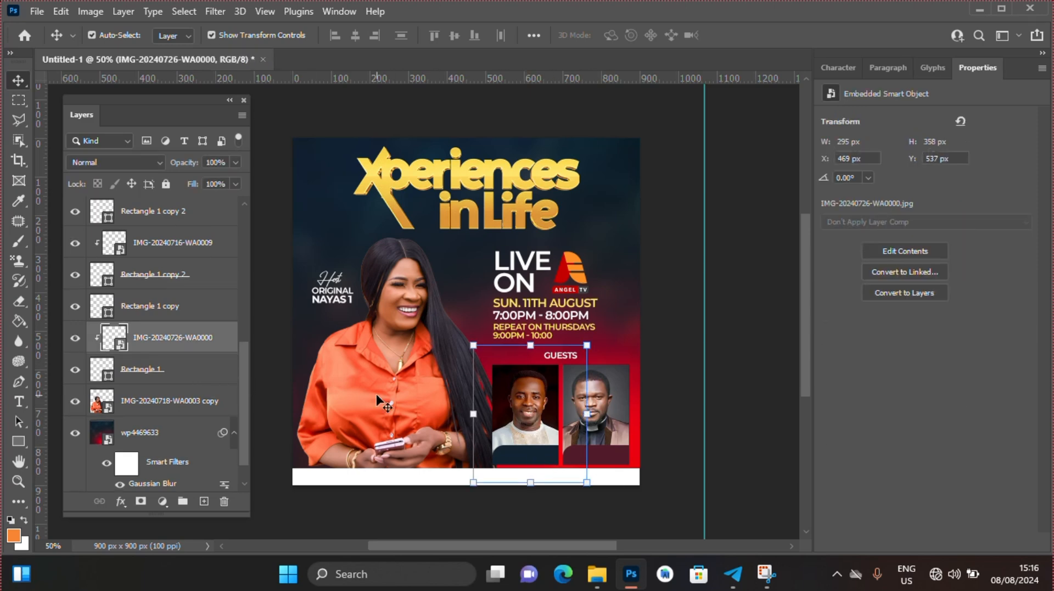
pyautogui.keyDown('ctrl'); pyautogui.click(198, 378); pyautogui.keyUp('ctrl')
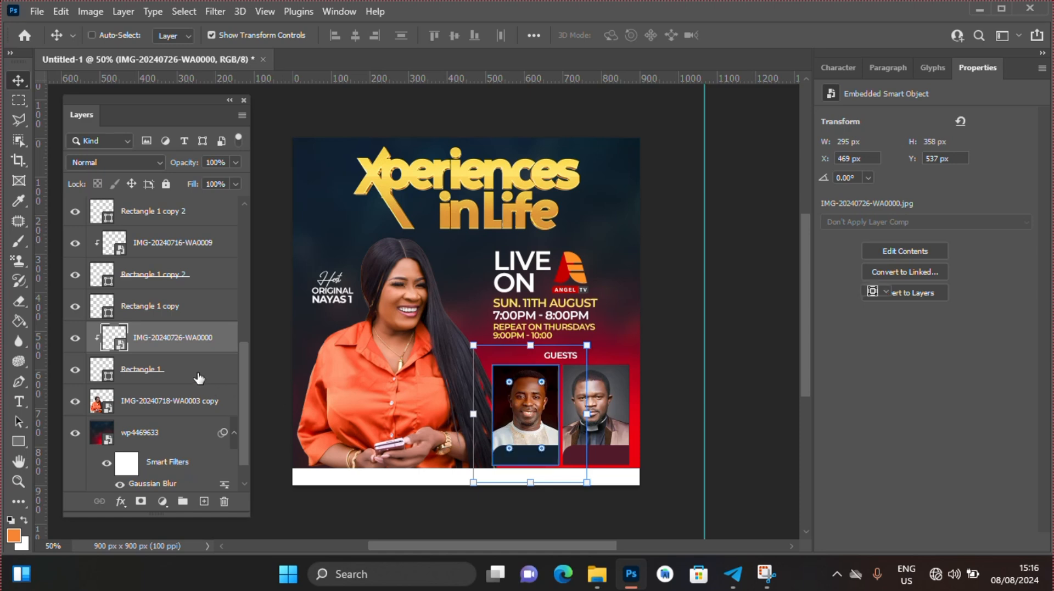
pyautogui.keyDown('ctrl'); pyautogui.click(176, 309); pyautogui.keyUp('ctrl')
pyautogui.keyDown('ctrl'); pyautogui.click(170, 277); pyautogui.keyUp('ctrl')
pyautogui.keyDown('ctrl'); pyautogui.click(163, 247); pyautogui.keyUp('ctrl')
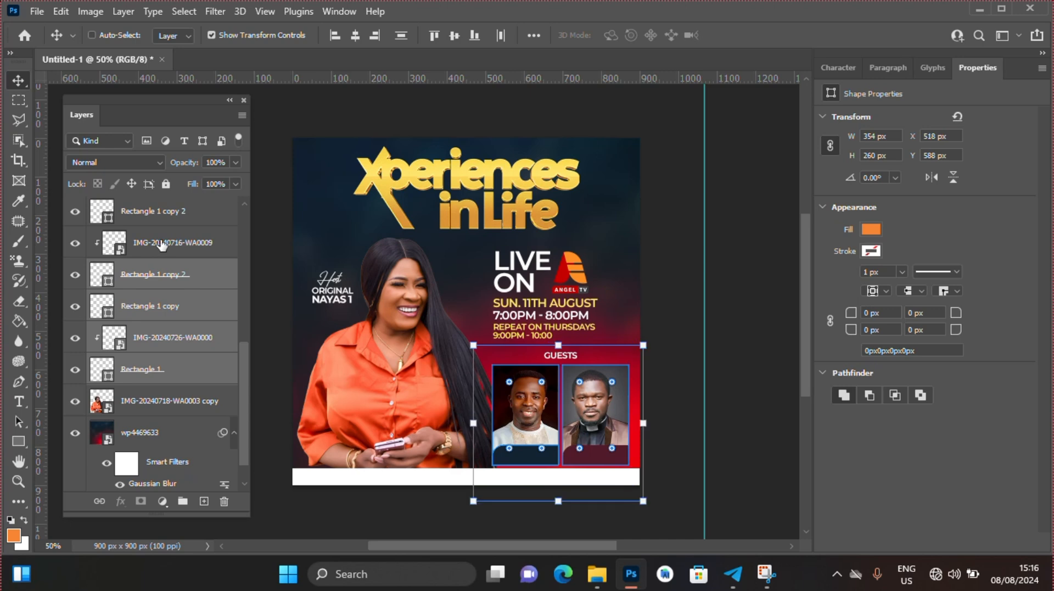
pyautogui.press('Up')
pyautogui.press('Up')
pyautogui.press('Up')
pyautogui.press('Up')
pyautogui.press('Up')
pyautogui.press('Up')
pyautogui.press('Up')
pyautogui.press('Up')
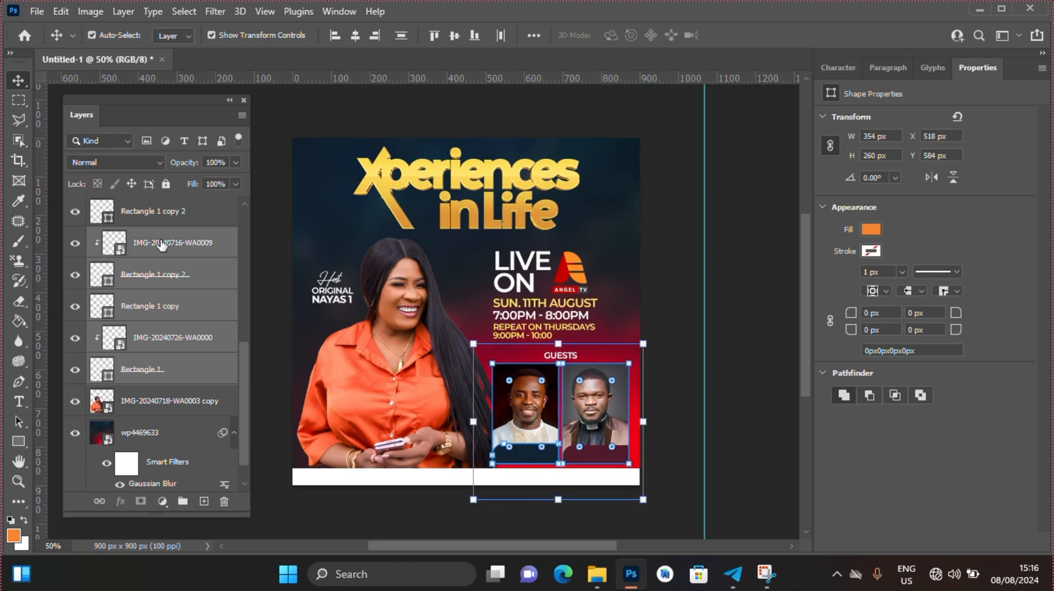
pyautogui.press('Down')
pyautogui.press('Down')
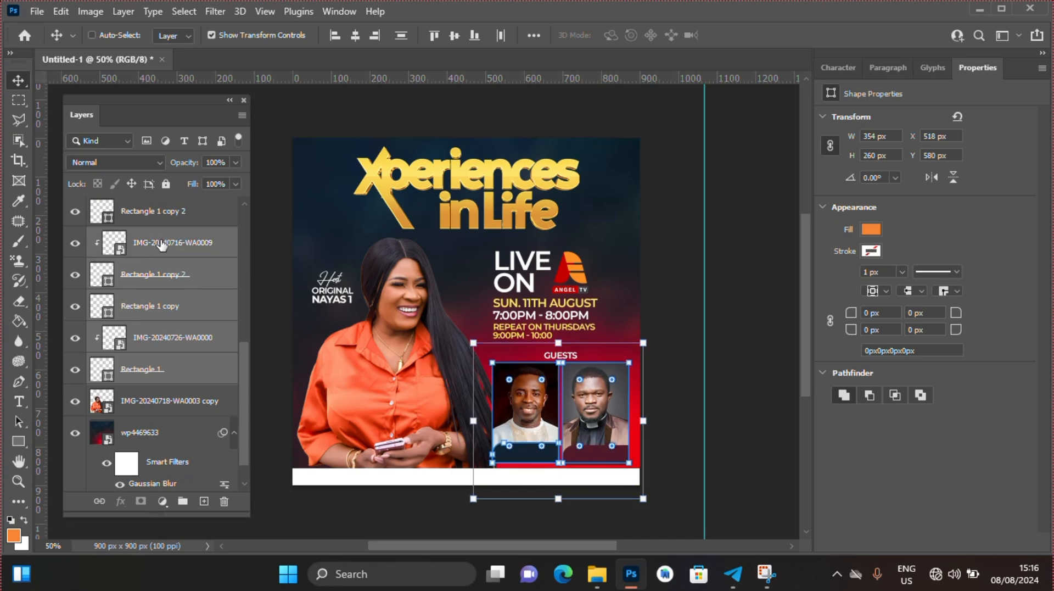
# - Add the right guest's maroon name strip to the selected guest card layers and move them all up about 6 px
pyautogui.keyDown('ctrl'); pyautogui.click(150, 214); pyautogui.keyUp('ctrl')
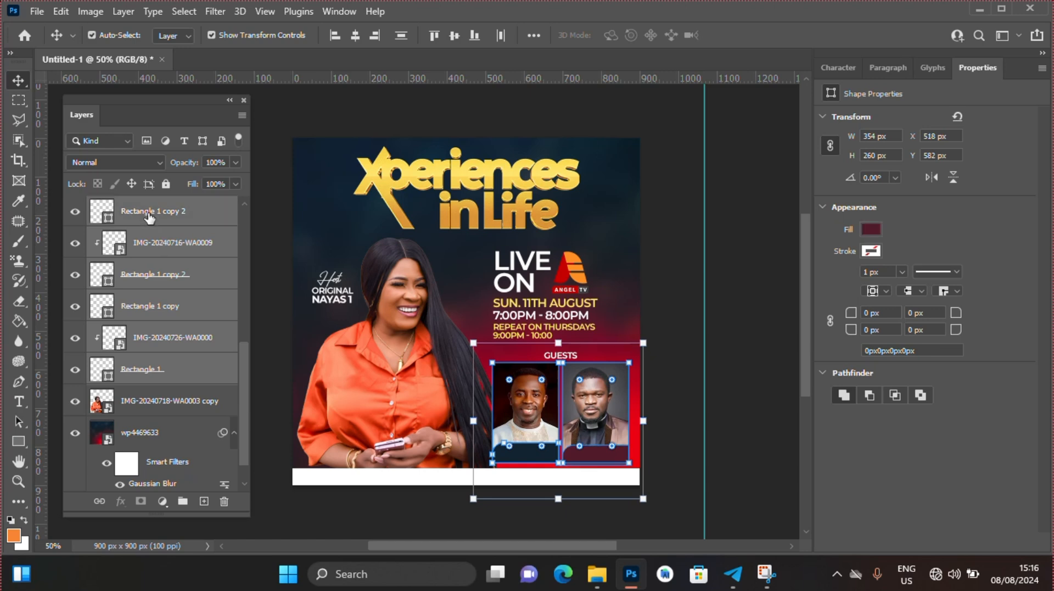
pyautogui.press('Up')
pyautogui.press('Up')
pyautogui.press('Up')
pyautogui.press('Up')
pyautogui.press('Up')
pyautogui.press('Up')
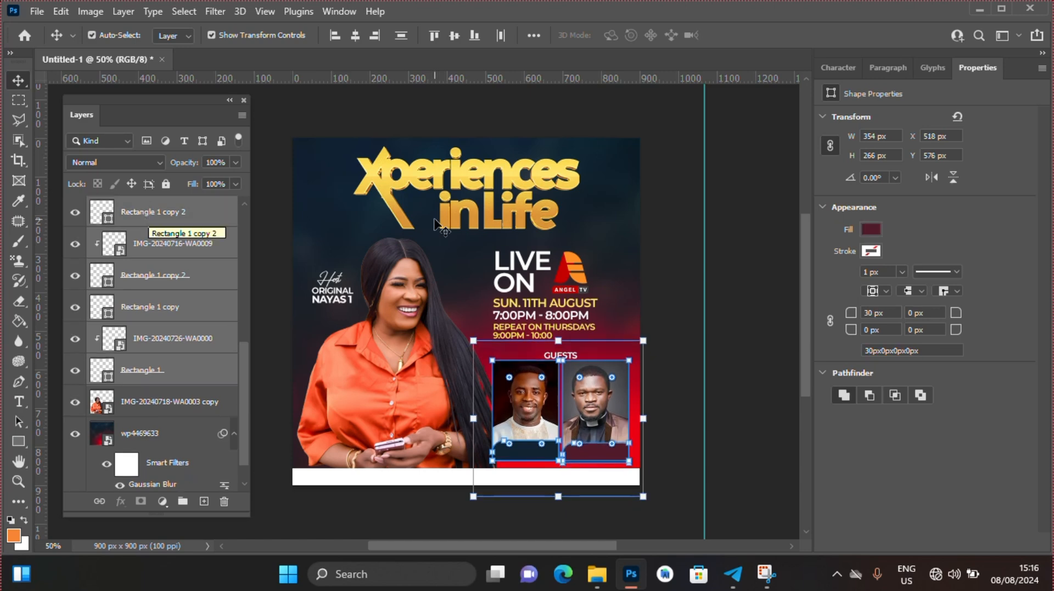
pyautogui.click(707, 224)
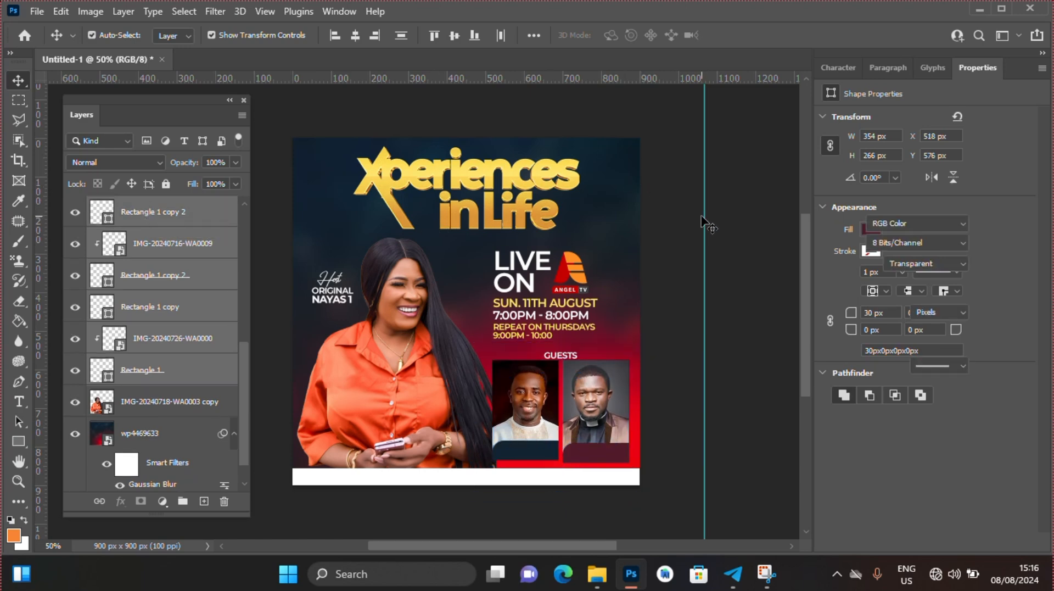
# - Move the GUESTS heading up a few pixels so it sits clear above the guest cards
pyautogui.click(571, 355)
pyautogui.press('Up')
pyautogui.press('Up')
pyautogui.press('Up')
pyautogui.press('Up')
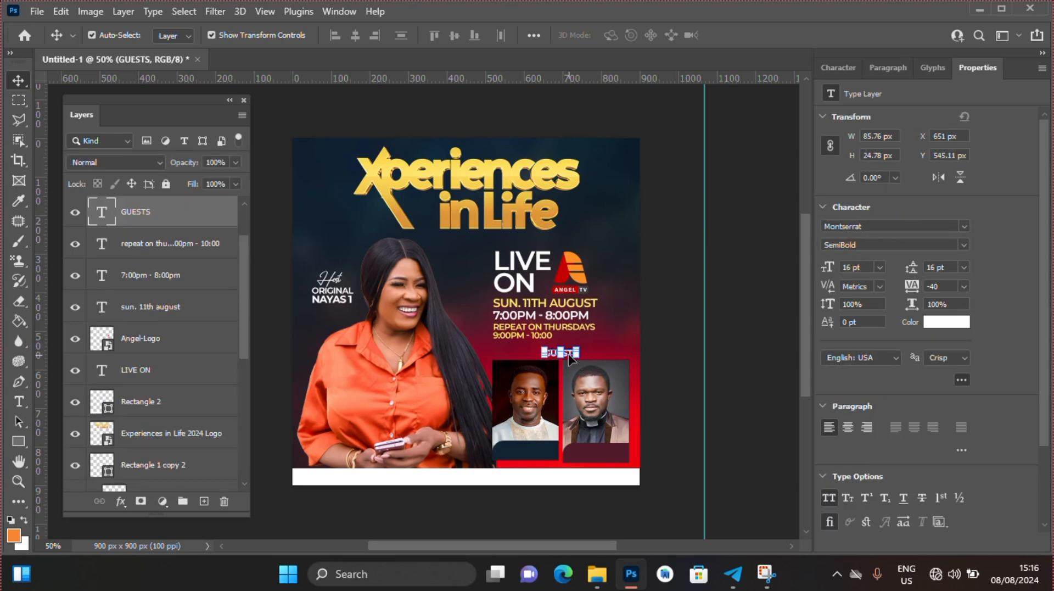
pyautogui.click(667, 264)
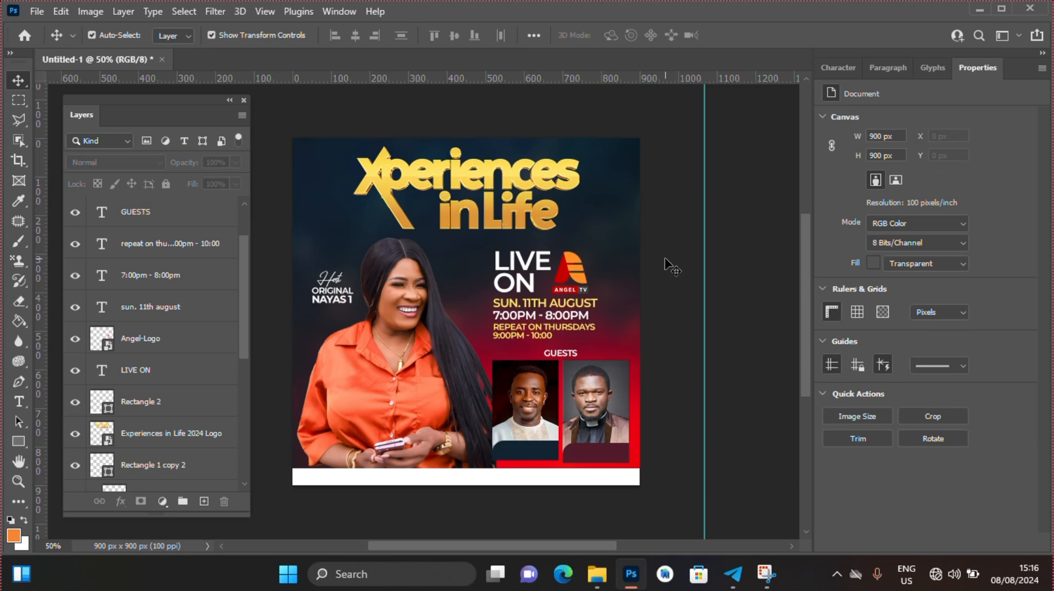
# - Move the right guest's maroon name strip up to Y 784 px, level with the left strip
pyautogui.click(594, 453)
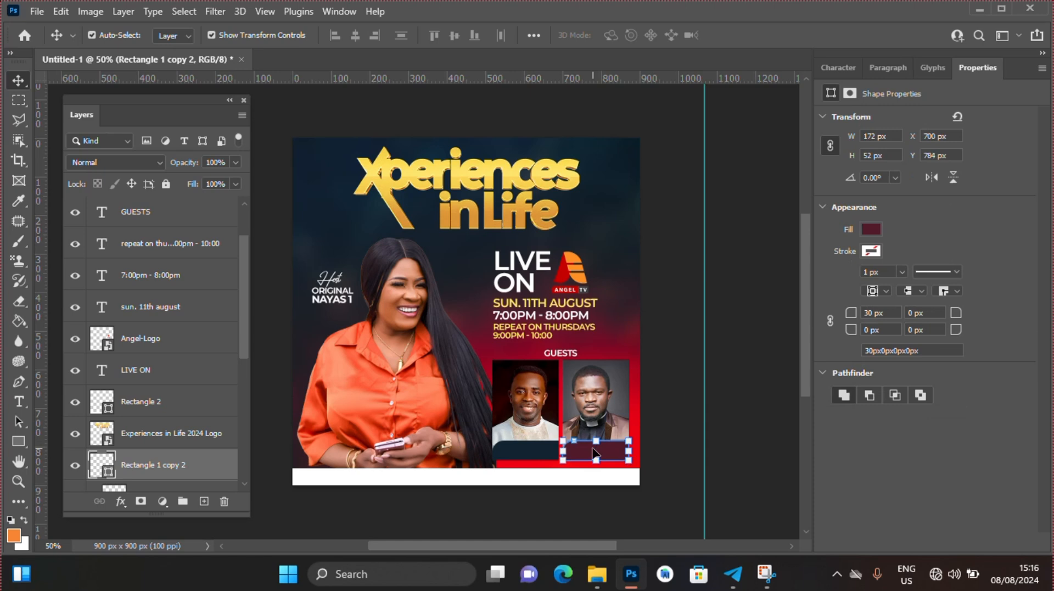
pyautogui.click(702, 413)
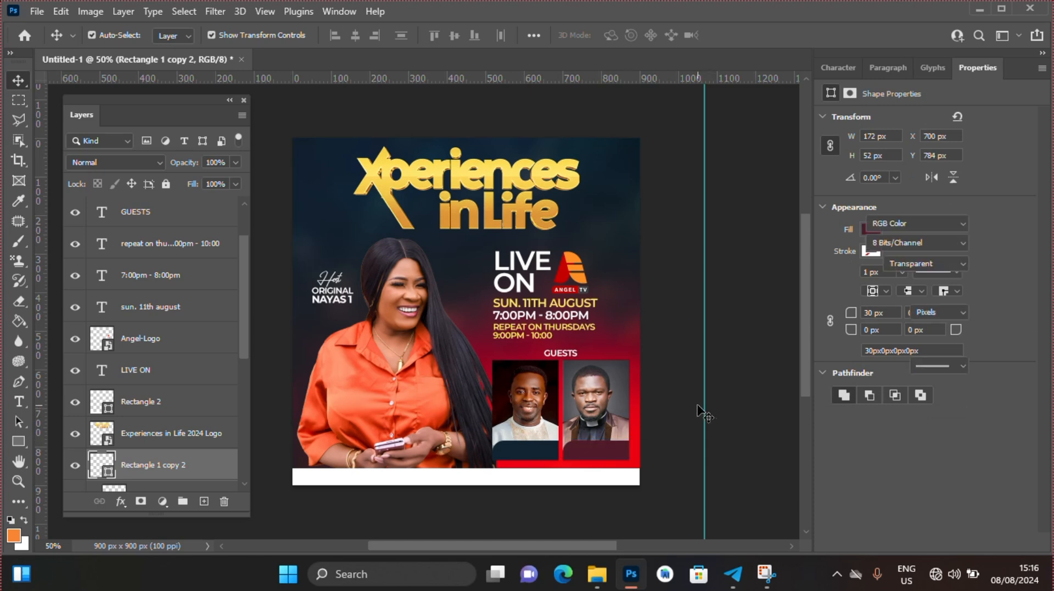
# - Copy the "repeat on Thursdays" text to just above the left name strip's layer and place it over that navy strip
pyautogui.click(539, 451)
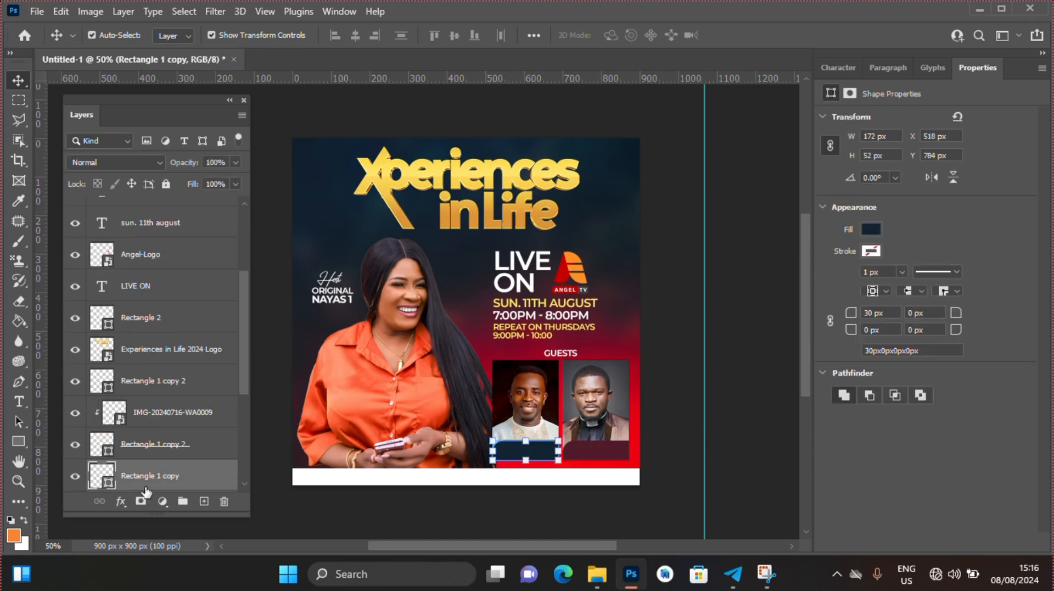
pyautogui.click(522, 331)
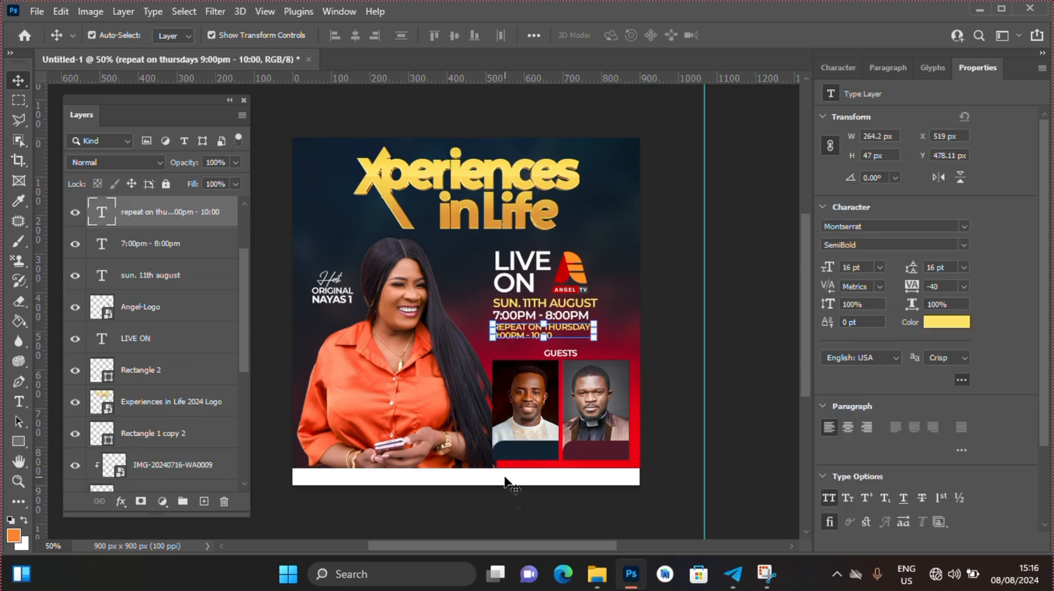
pyautogui.keyDown('ctrl'); pyautogui.click(519, 456); pyautogui.keyUp('ctrl')
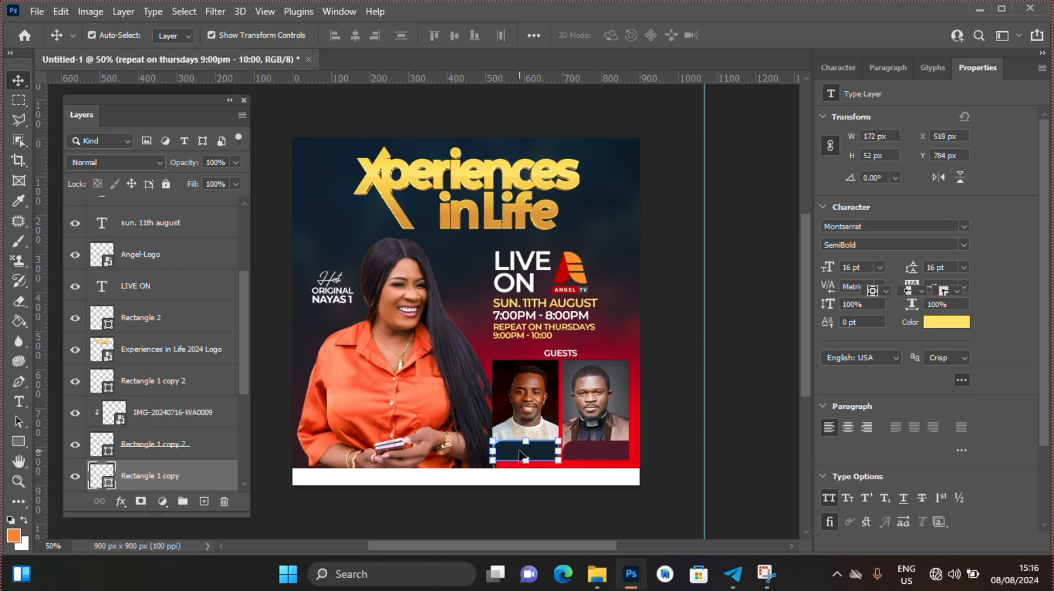
pyautogui.hotkey('ctrl', 'v')
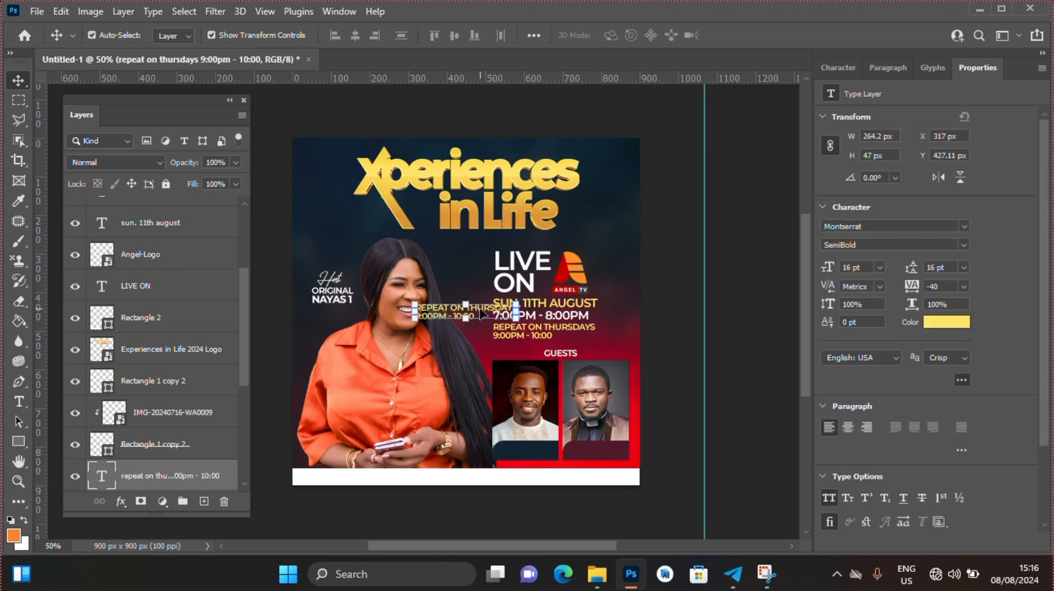
pyautogui.moveTo(480, 308); pyautogui.dragTo(565, 452)
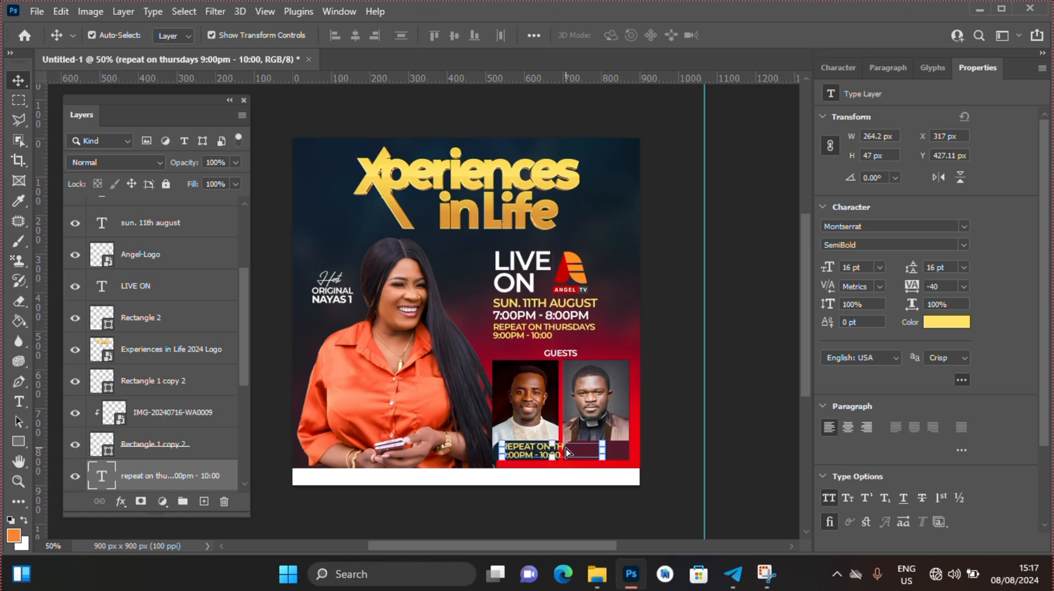
# - Replace the copied text on the left guest's name strip with NAME
pyautogui.doubleClick(98, 475)
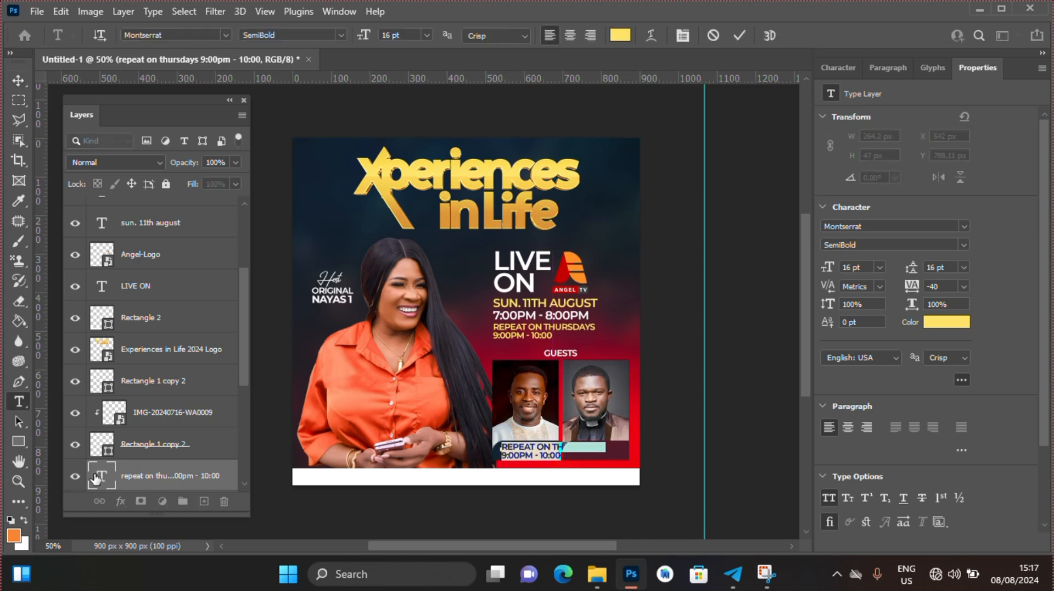
pyautogui.write('NAME')
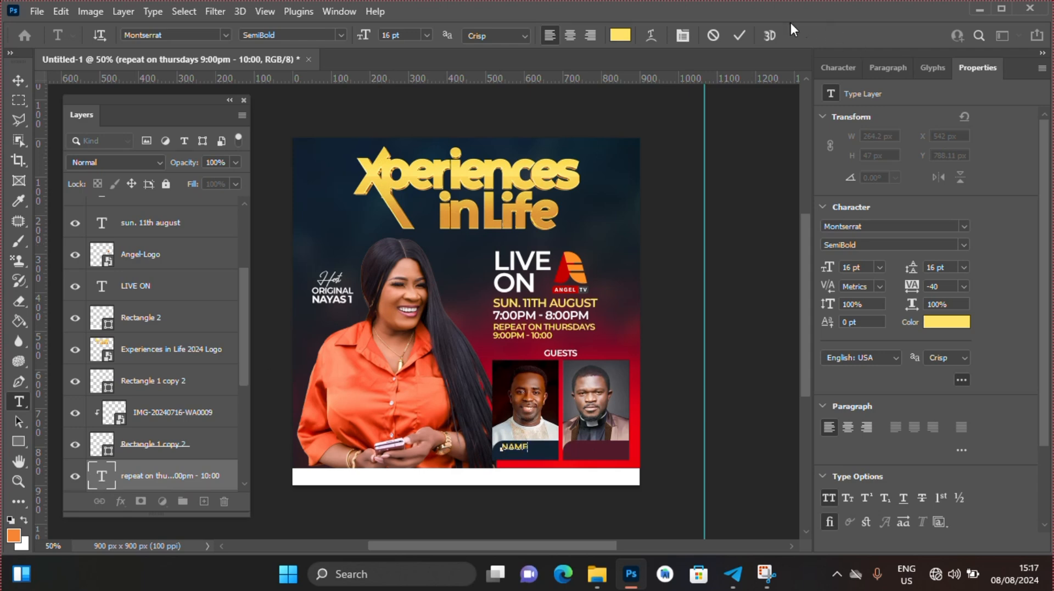
pyautogui.click(742, 35)
pyautogui.press('v')
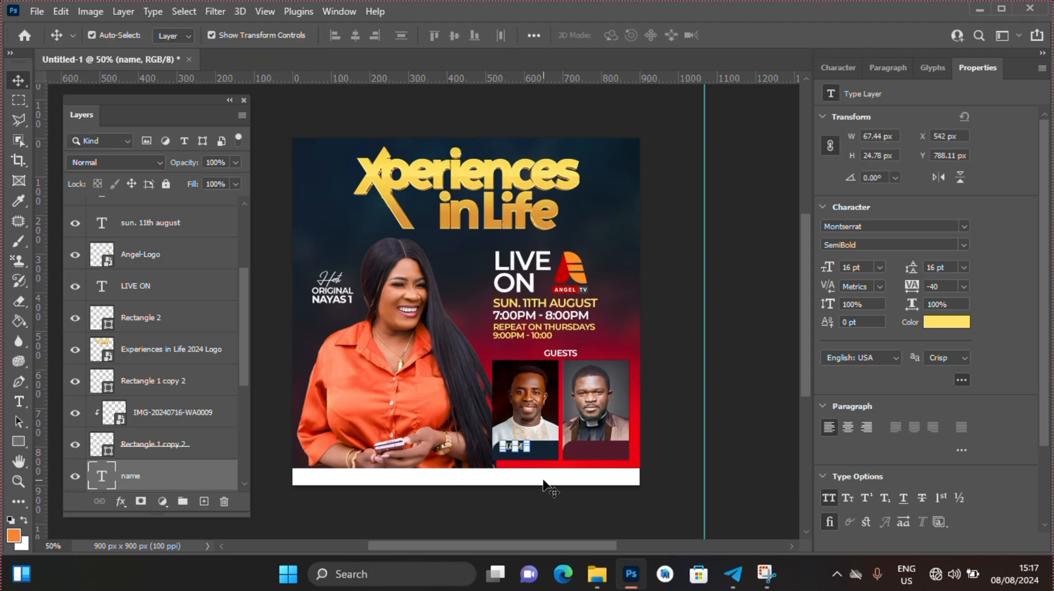
# - Centre the NAME label within the left guest's navy name strip, at X 568 px and Y about 794 px
pyautogui.click(544, 486)
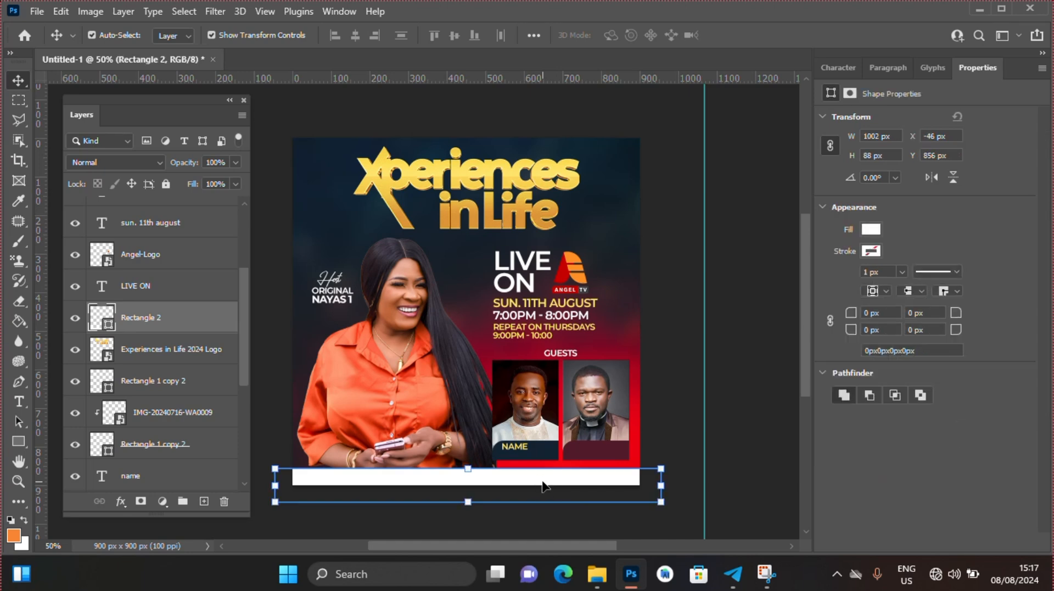
pyautogui.click(704, 357)
pyautogui.click(520, 449)
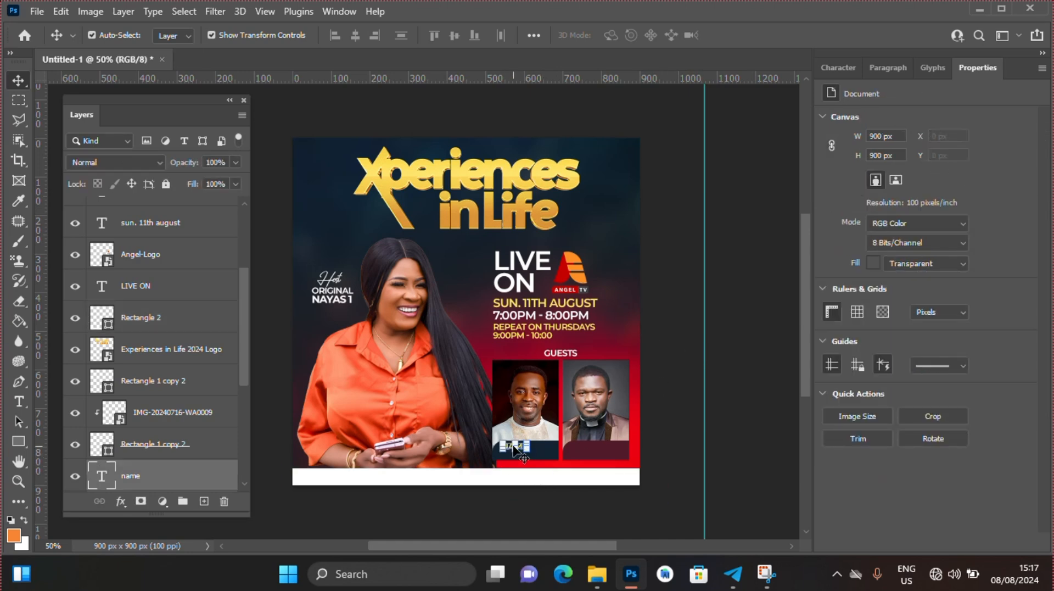
pyautogui.press('ctrl')
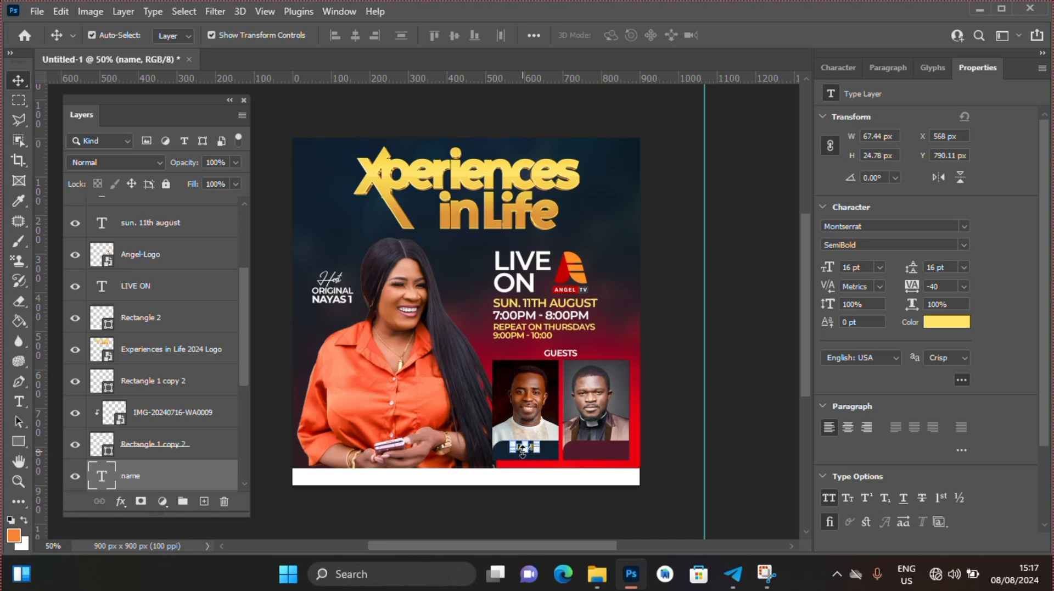
pyautogui.press('ctrl')
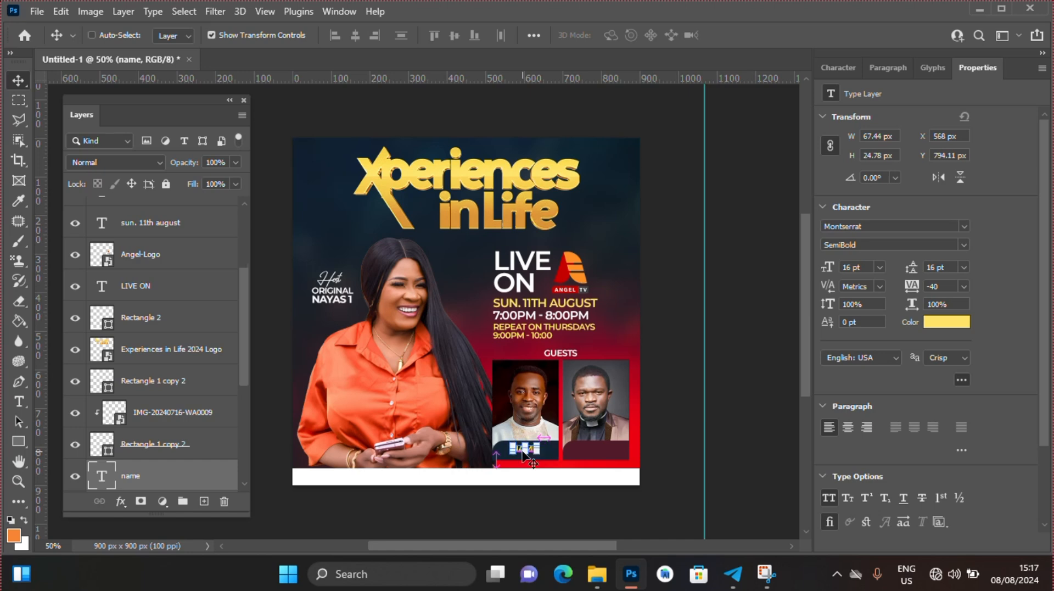
# - Duplicate the NAME label and move the copy horizontally onto the right guest's maroon name strip, at X 738 px
pyautogui.hotkey('ctrl', 'j')
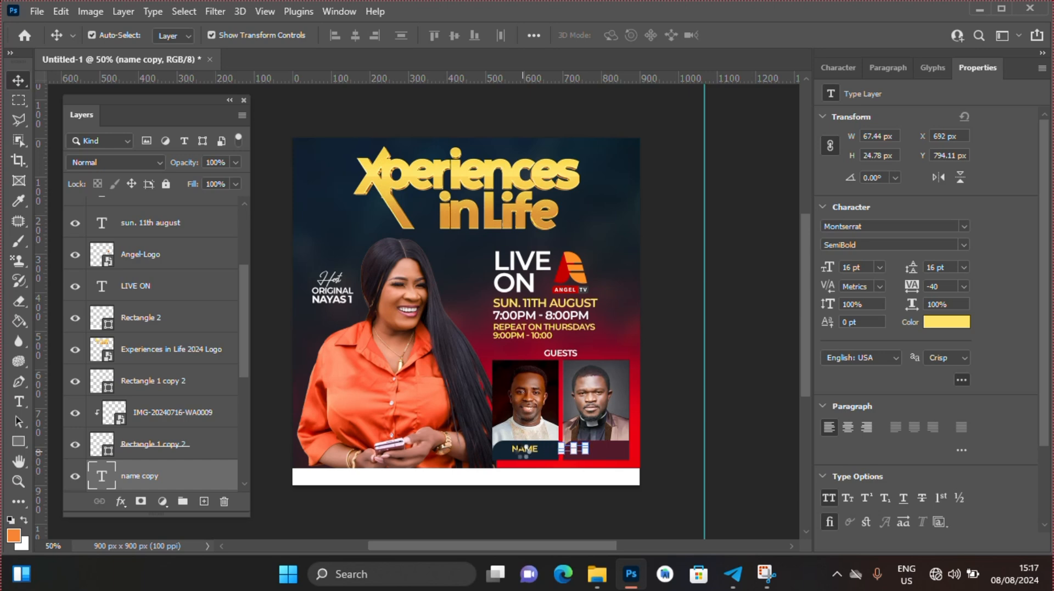
pyautogui.press('Right')
pyautogui.press('Right')
pyautogui.press('Right')
pyautogui.press('Right')
pyautogui.press('Right')
pyautogui.press('Right')
pyautogui.press('Right')
pyautogui.press('Right')
pyautogui.press('Right')
pyautogui.press('Right')
pyautogui.press('Right')
pyautogui.press('Right')
pyautogui.press('Right')
pyautogui.press('Right')
pyautogui.press('Right')
pyautogui.press('Right')
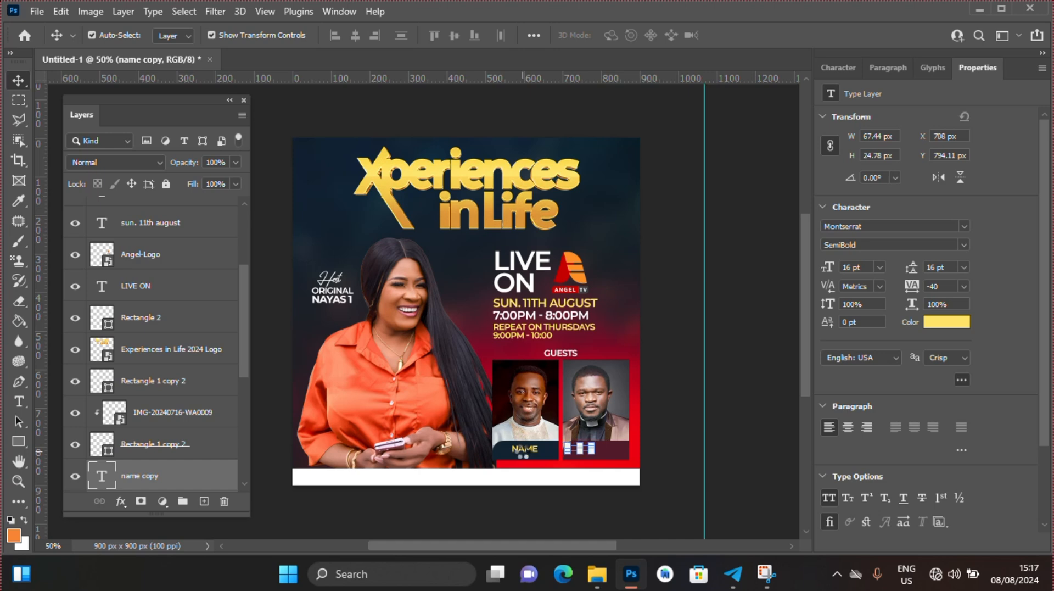
pyautogui.press('Right')
pyautogui.press('Right')
pyautogui.press('Right')
pyautogui.press('Right')
pyautogui.press('Right')
pyautogui.press('Right')
pyautogui.press('Right')
pyautogui.press('Right')
pyautogui.press('Right')
pyautogui.press('Right')
pyautogui.press('Right')
pyautogui.press('Right')
pyautogui.press('Right')
pyautogui.press('Right')
pyautogui.press('Right')
pyautogui.press('Right')
pyautogui.press('Right')
pyautogui.press('Right')
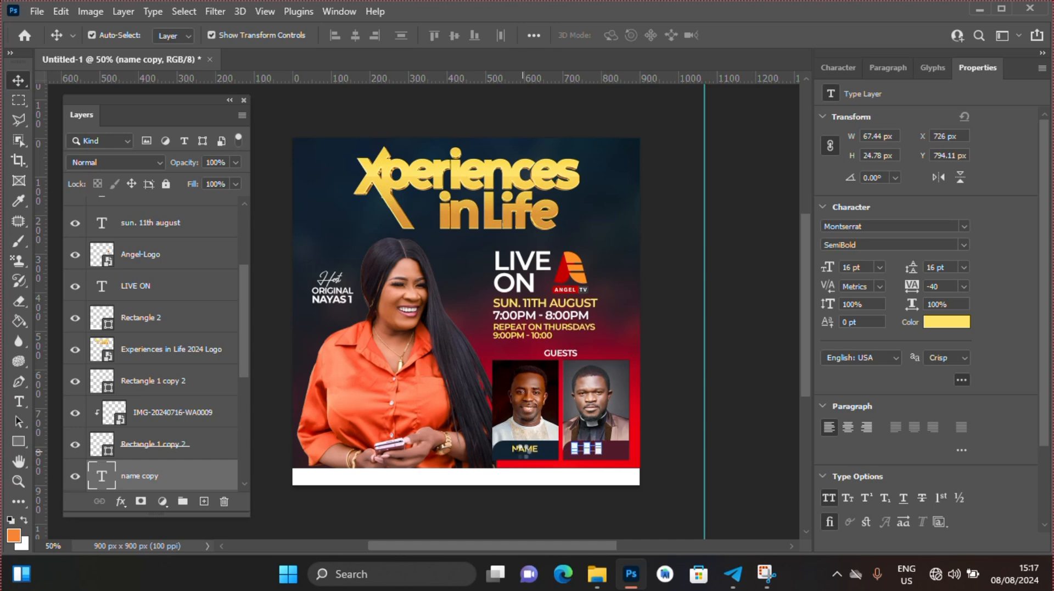
pyautogui.press('Right')
pyautogui.press('Right')
pyautogui.press('Right')
pyautogui.press('Right')
pyautogui.press('Right')
pyautogui.press('Right')
pyautogui.press('Right')
pyautogui.press('Right')
pyautogui.press('Right')
pyautogui.press('Right')
pyautogui.press('Right')
pyautogui.press('Right')
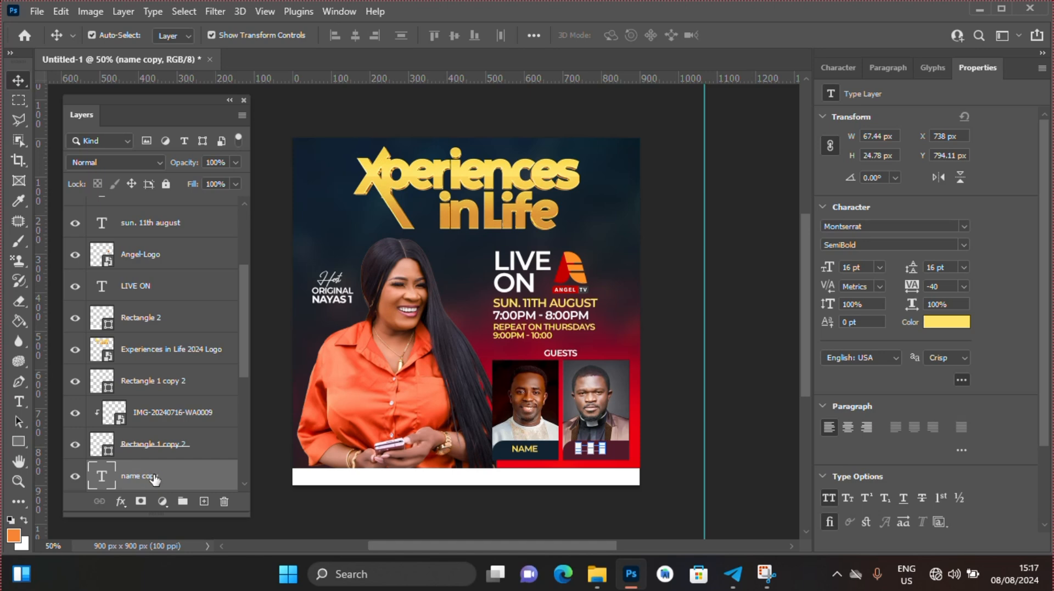
# - Reorder the duplicated NAME layer to directly above the right name strip layer, Rectangle 1 copy 2
pyautogui.moveTo(158, 477); pyautogui.dragTo(161, 372)
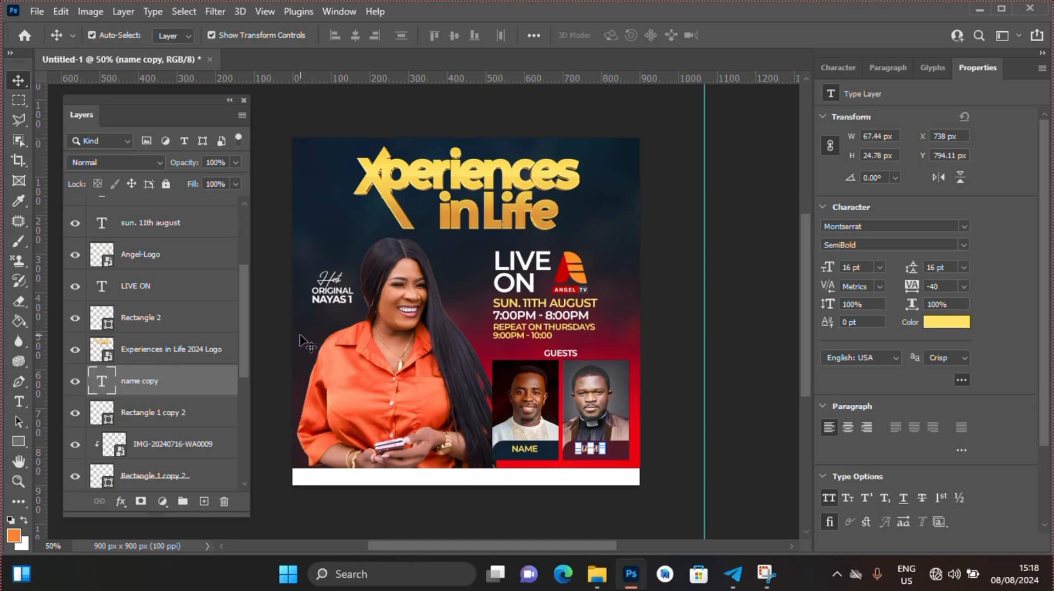
pyautogui.click(674, 423)
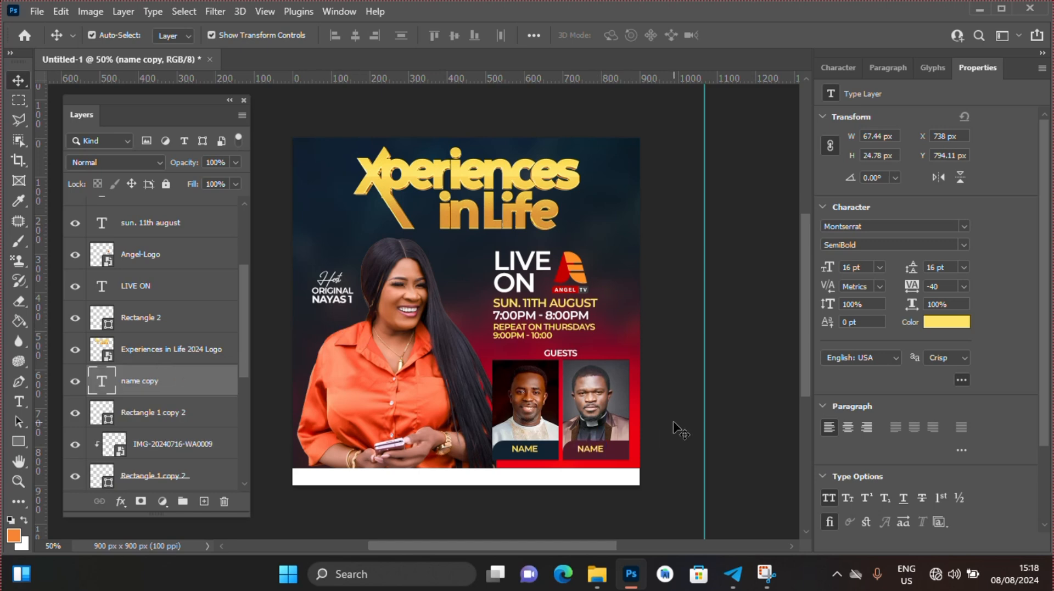
pyautogui.click(593, 449)
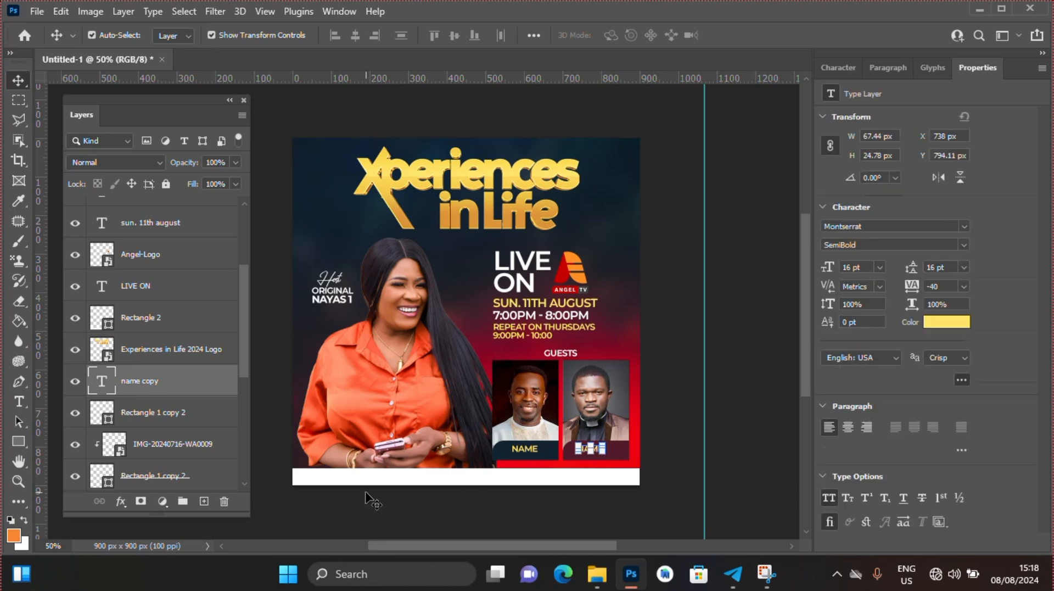
# - Start a new black 16 pt Montserrat SemiBold text line on the white footer strip, above the LIVE ON layer
pyautogui.click(390, 475)
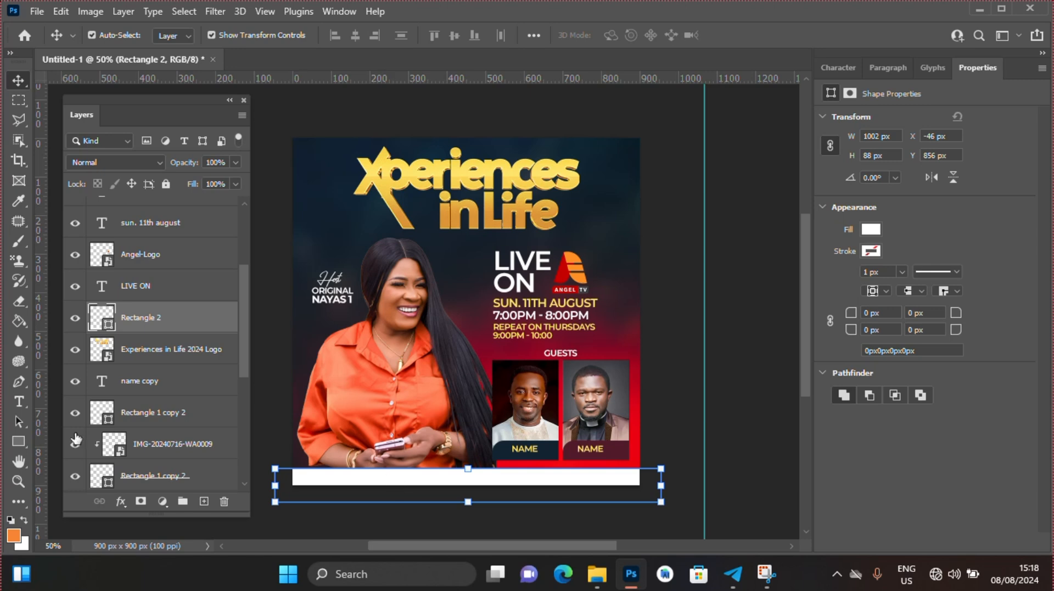
pyautogui.click(19, 402)
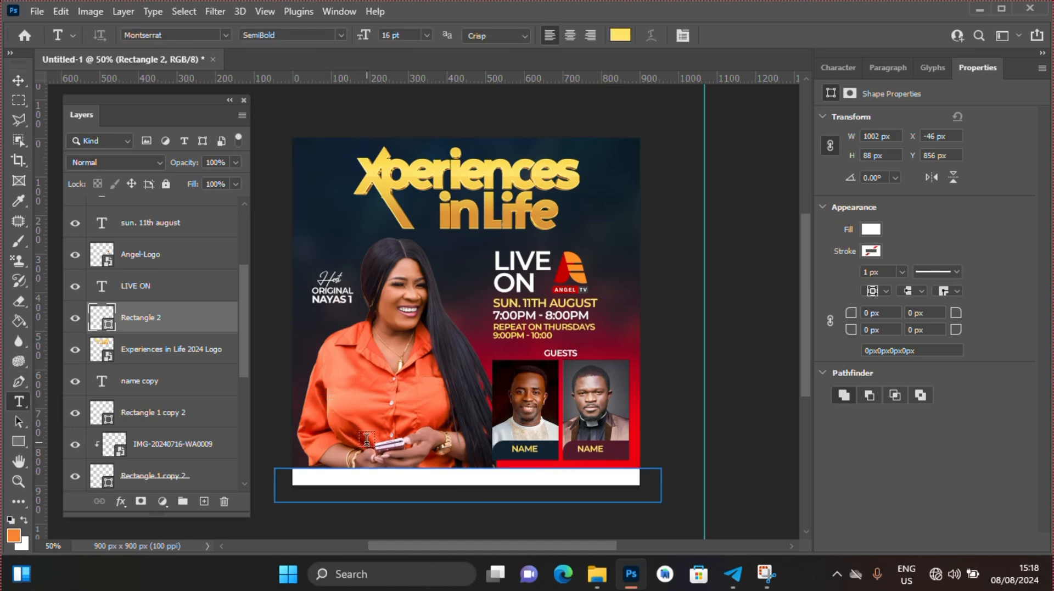
pyautogui.click(174, 285)
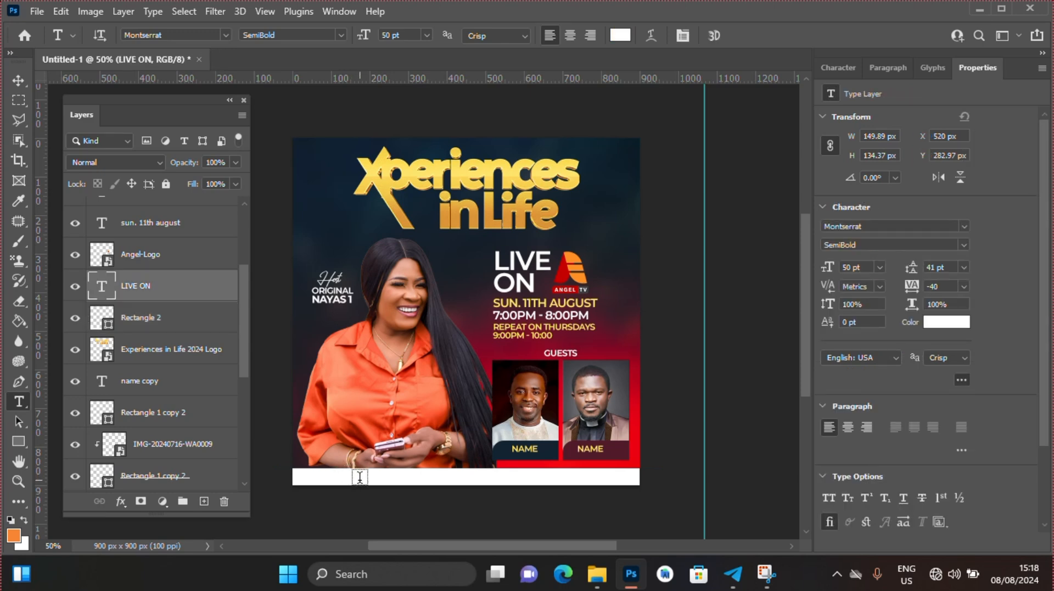
pyautogui.click(360, 475)
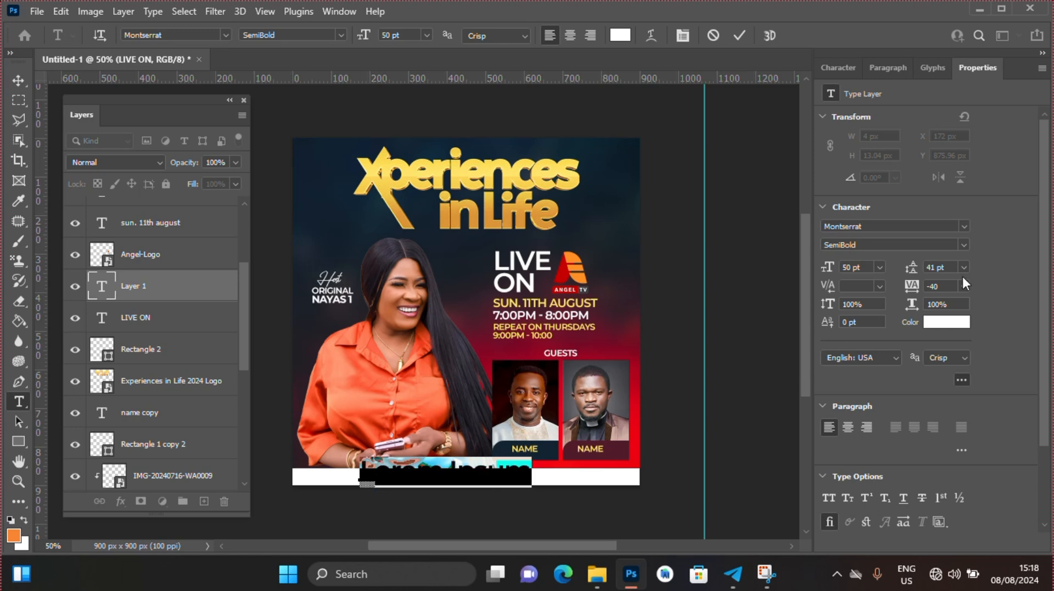
pyautogui.click(878, 267)
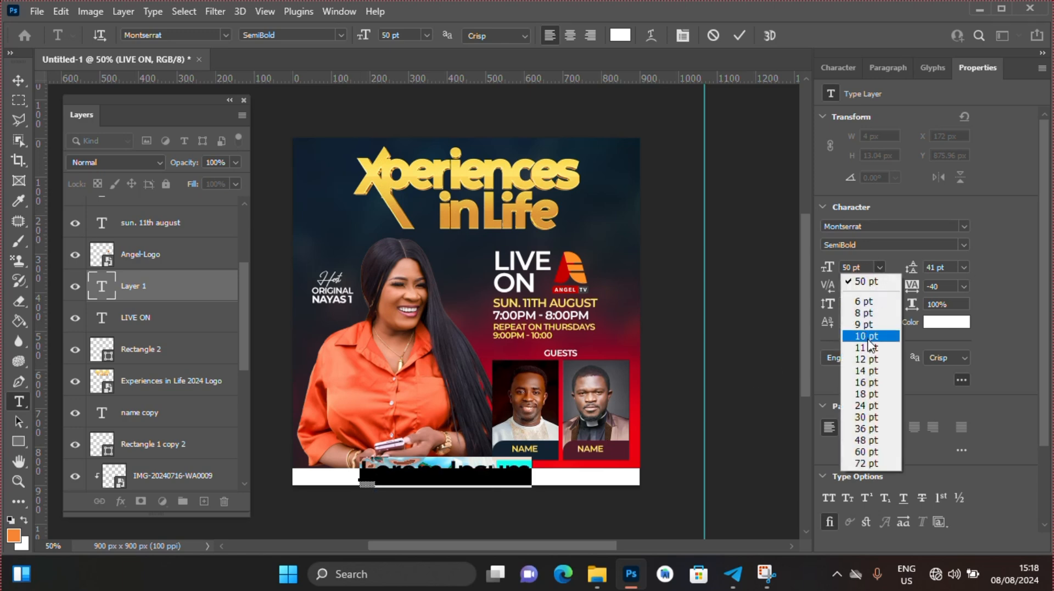
pyautogui.click(861, 383)
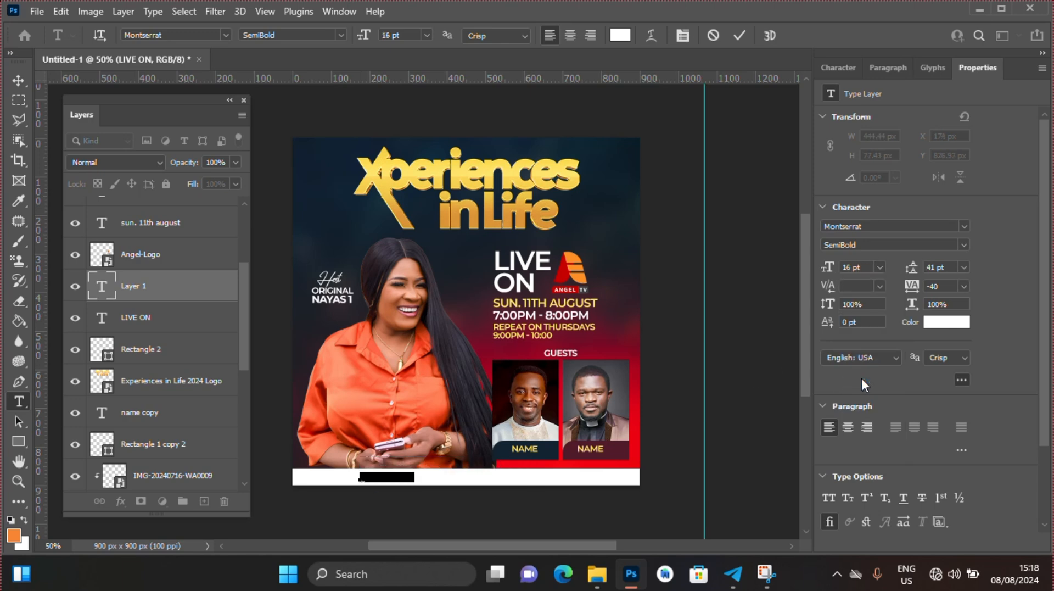
pyautogui.press('BackSpace')
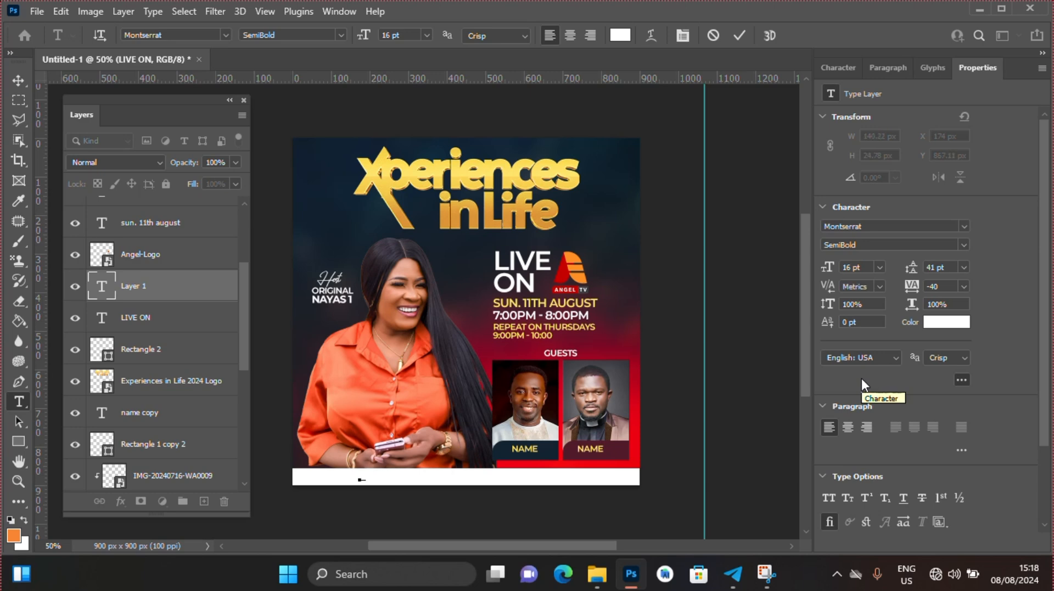
pyautogui.hotkey('ctrl', 'a')
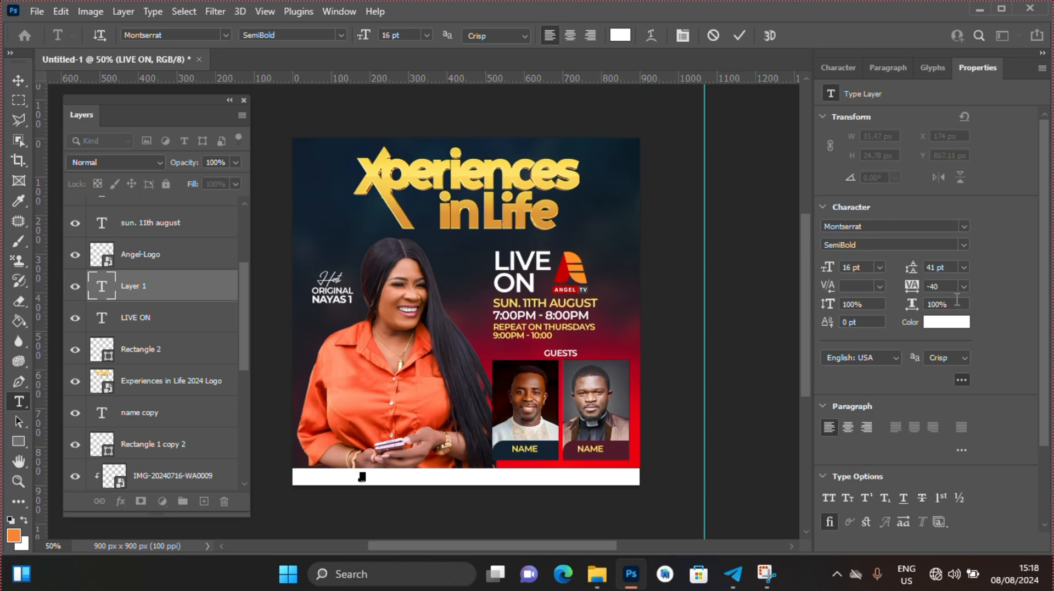
pyautogui.click(936, 328)
pyautogui.moveTo(736, 361)
pyautogui.mouseDown()
pyautogui.moveTo(767, 454)
pyautogui.moveTo(829, 511)
pyautogui.mouseUp()
pyautogui.press('Return')
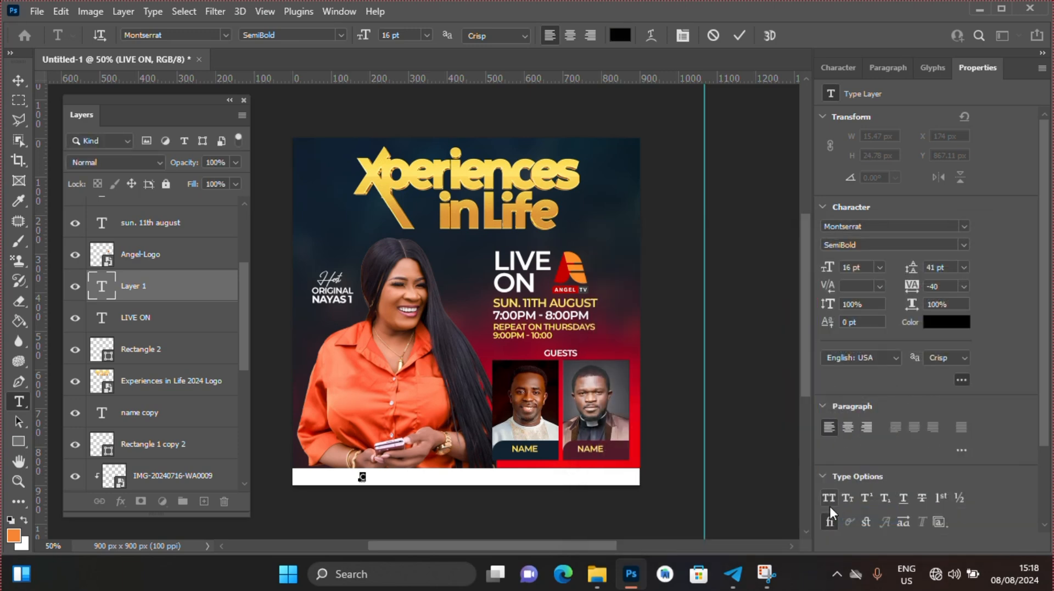
# - Enter CALL OR SEND COMMENTS ON followed by the contact phone number as the footer text
pyautogui.write('CALL O')
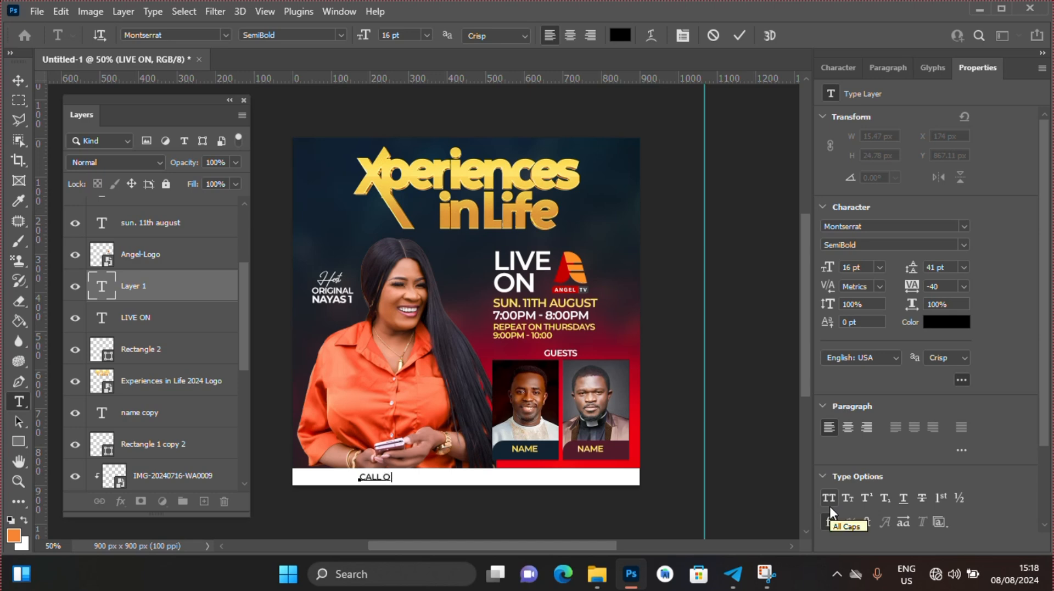
pyautogui.write('R SEND COMM')
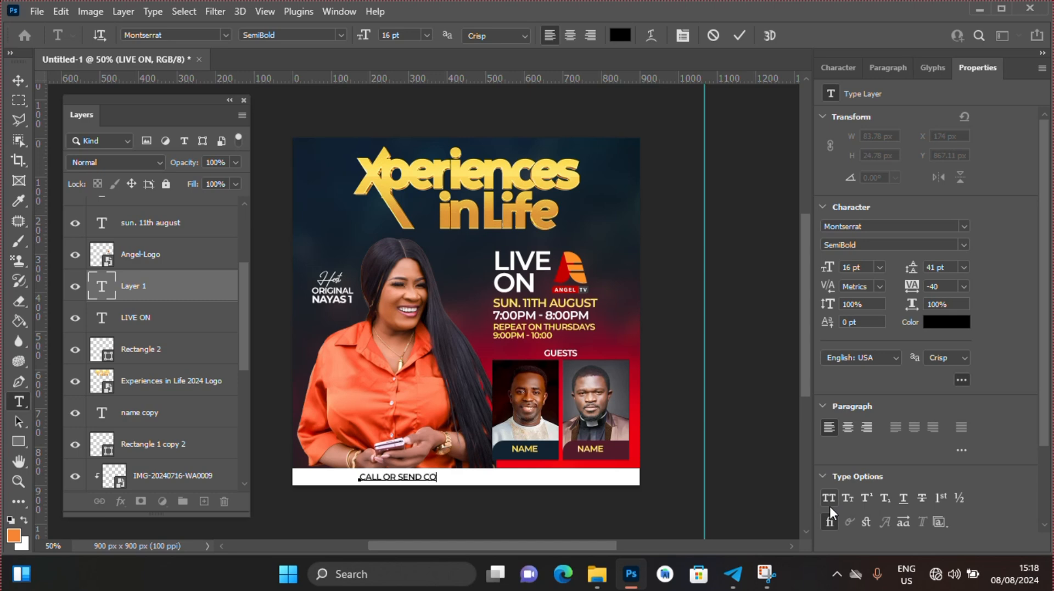
pyautogui.write('ENTS ON')
pyautogui.press('BackSpace')
pyautogui.write('+233 ')
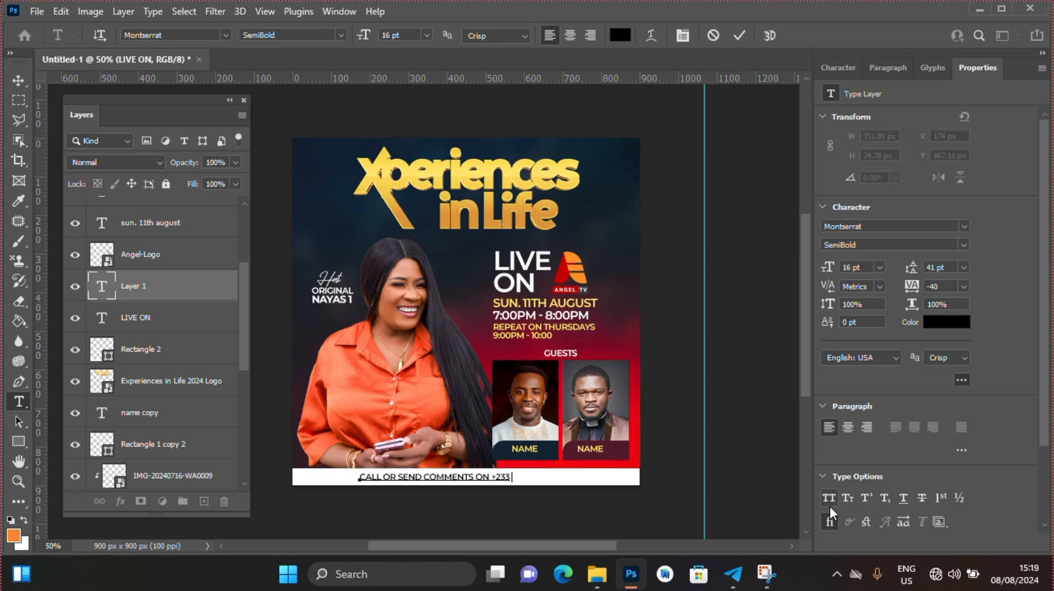
pyautogui.write('000 000 00000')
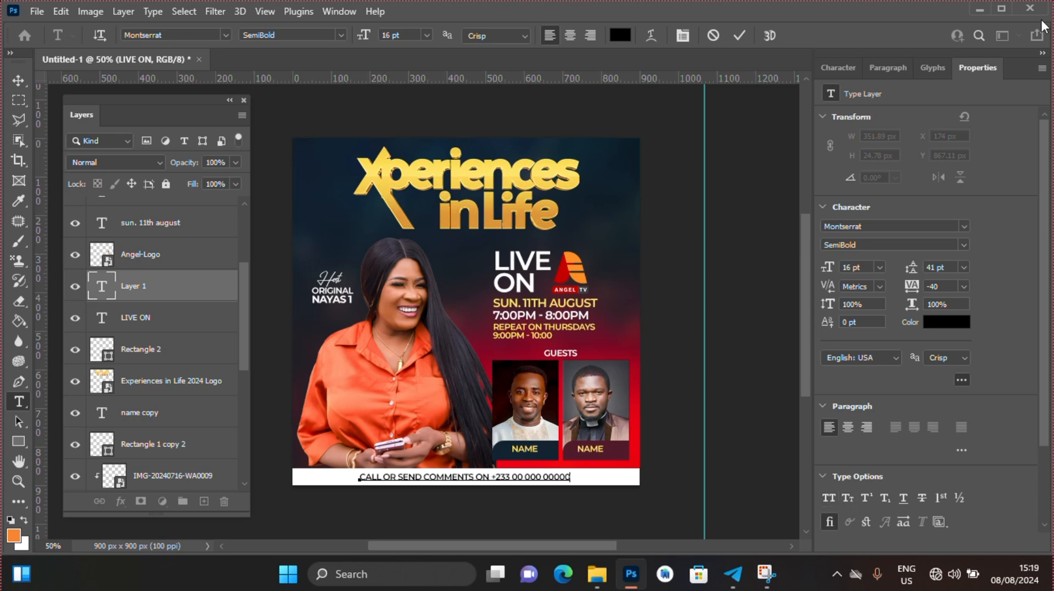
pyautogui.click(739, 36)
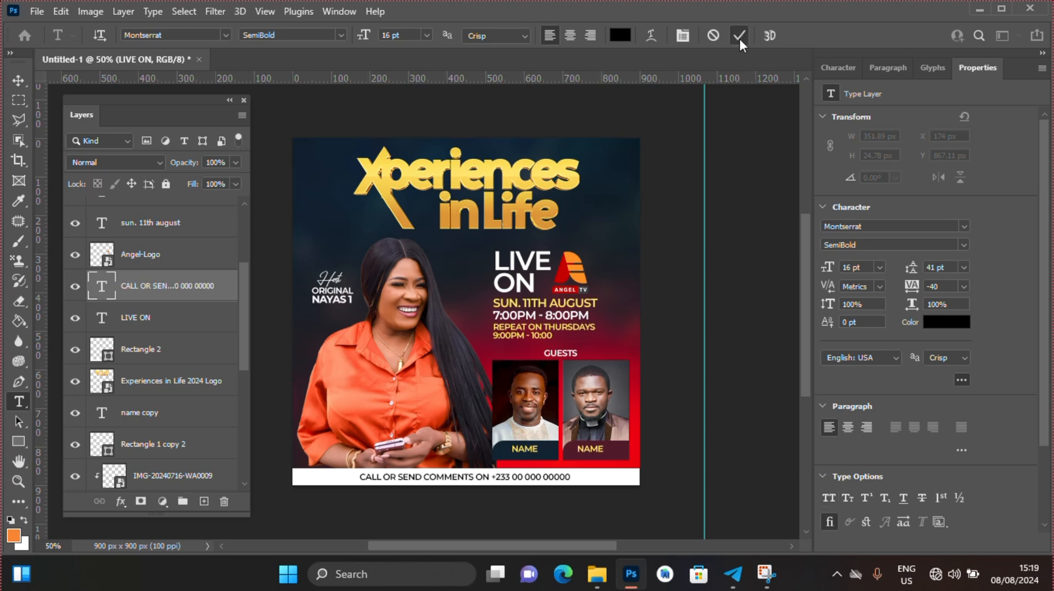
# - Set the footer text's tracking to 120 and centre the line within the white strip
pyautogui.press('v')
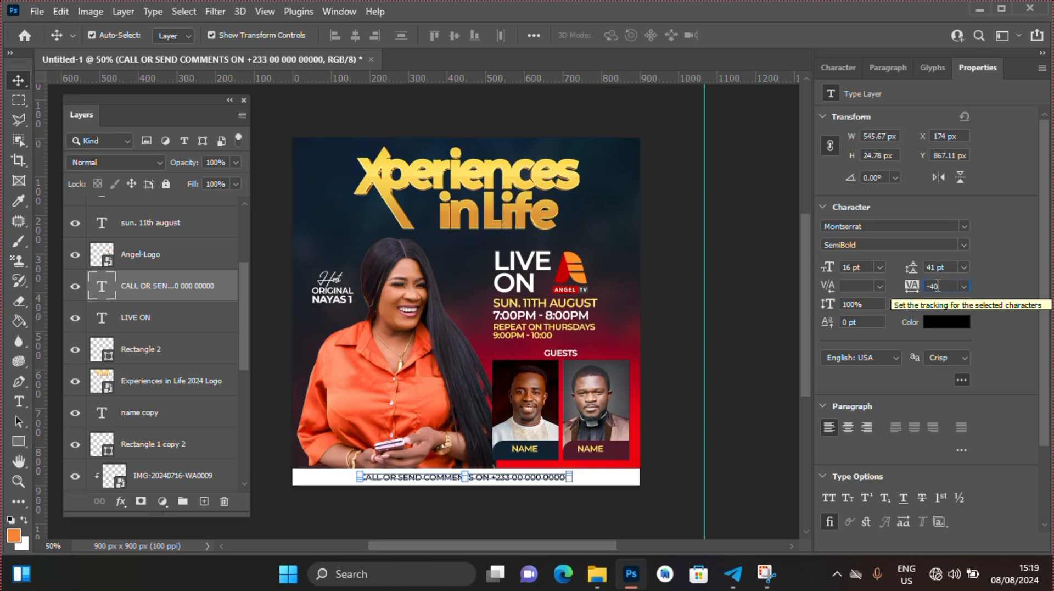
pyautogui.press('Up')
pyautogui.press('Up')
pyautogui.press('Up')
pyautogui.press('Up')
pyautogui.press('Up')
pyautogui.press('Up')
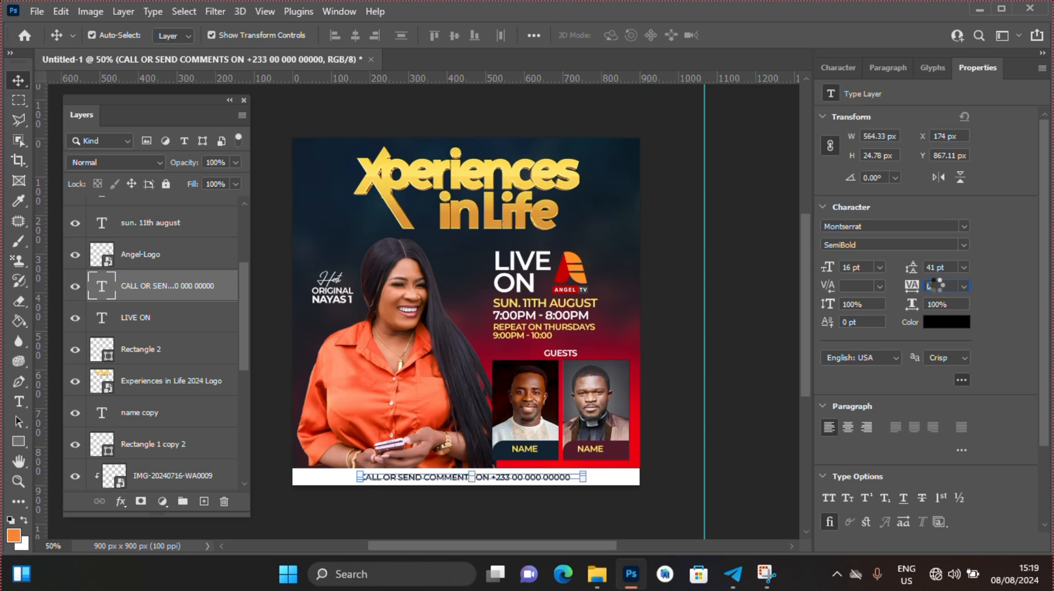
pyautogui.press('Up')
pyautogui.press('Up')
pyautogui.press('Up')
pyautogui.press('Up')
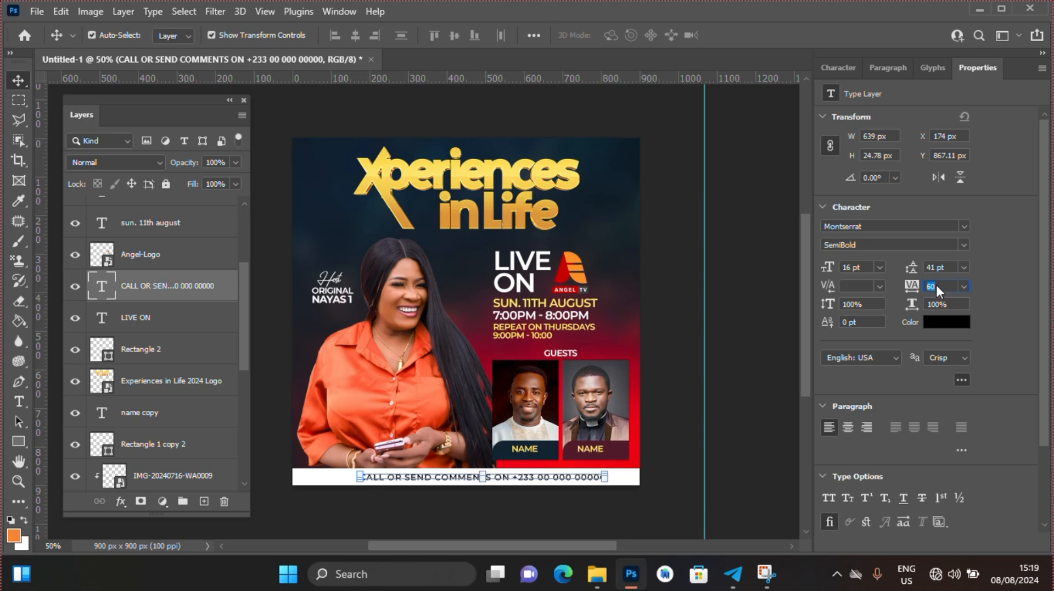
pyautogui.write('120')
pyautogui.moveTo(568, 477); pyautogui.dragTo(532, 481)
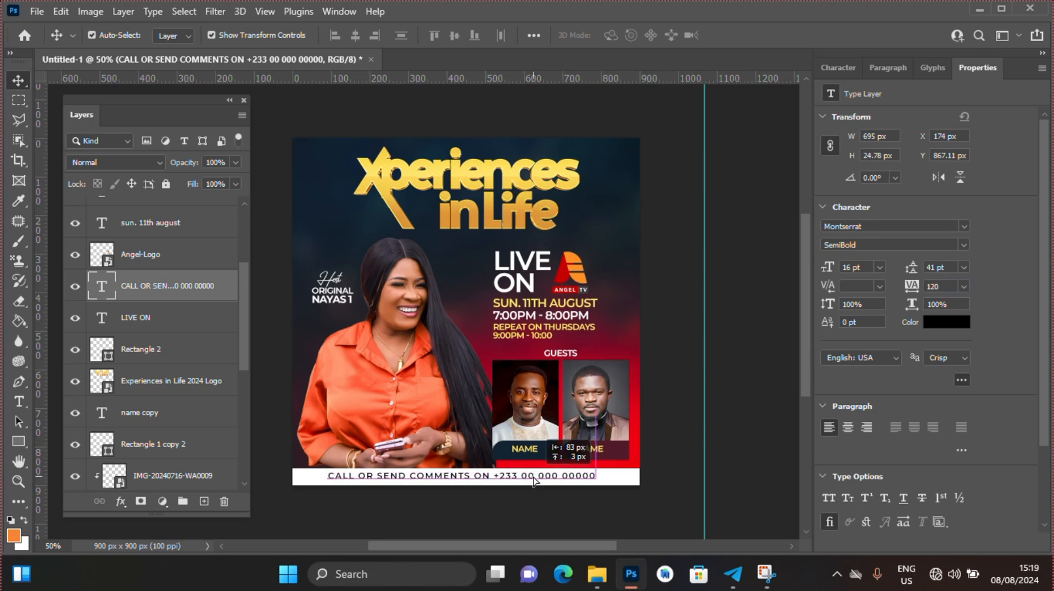
pyautogui.click(664, 406)
# - Nudge the GUESTS label up by 4 px, to Y about 541 px
pyautogui.click(569, 354)
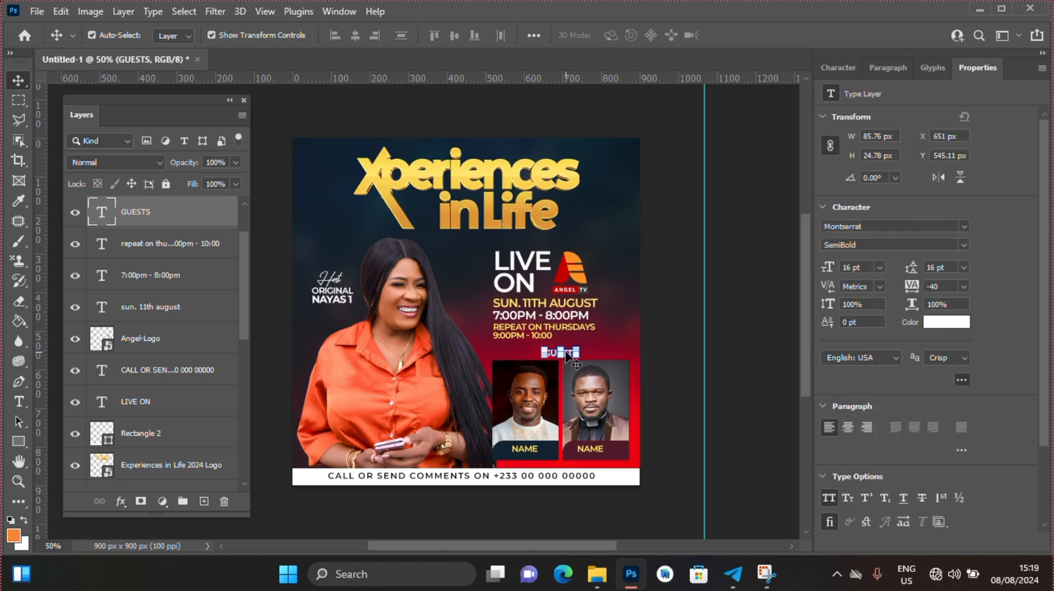
pyautogui.press('Up')
pyautogui.press('Up')
pyautogui.press('Up')
pyautogui.press('Up')
# - Draw a horizontal line 354 px long with 1 px weight through the GUESTS label, spanning both guest photo cards
pyautogui.click(22, 437)
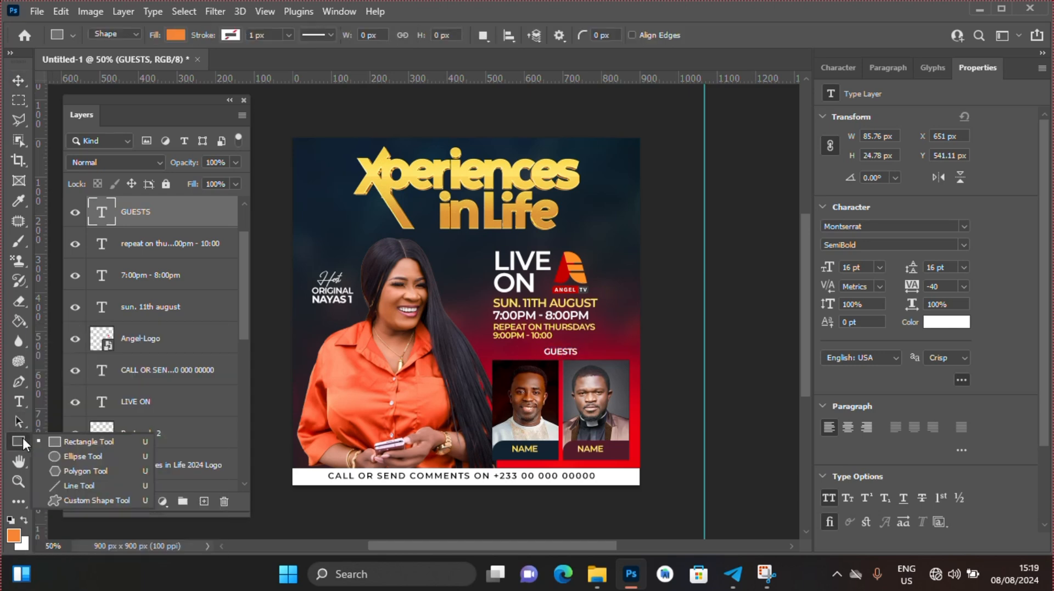
pyautogui.click(101, 488)
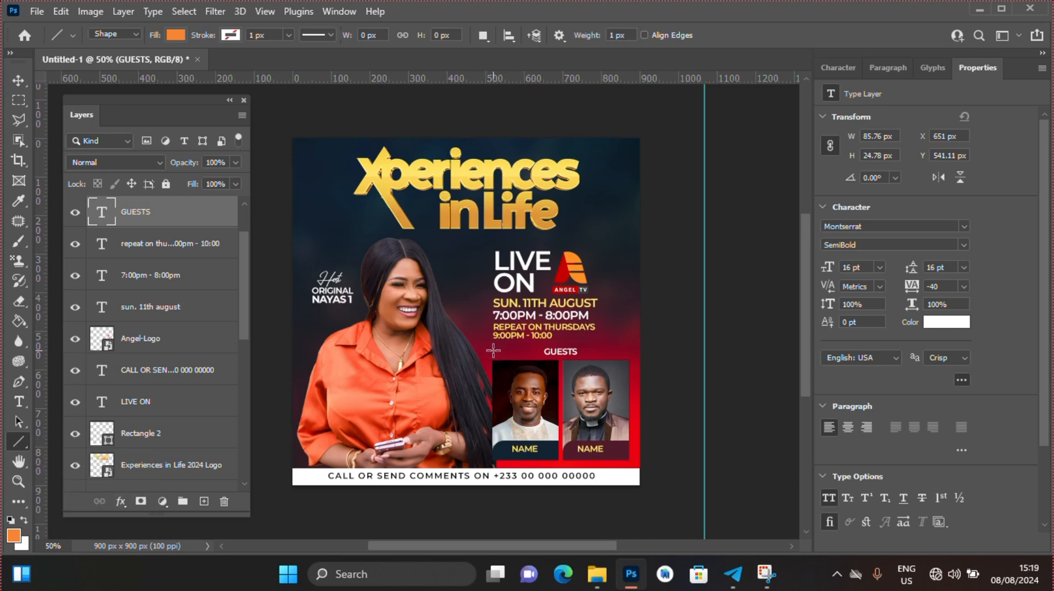
pyautogui.moveTo(492, 349); pyautogui.dragTo(628, 351)
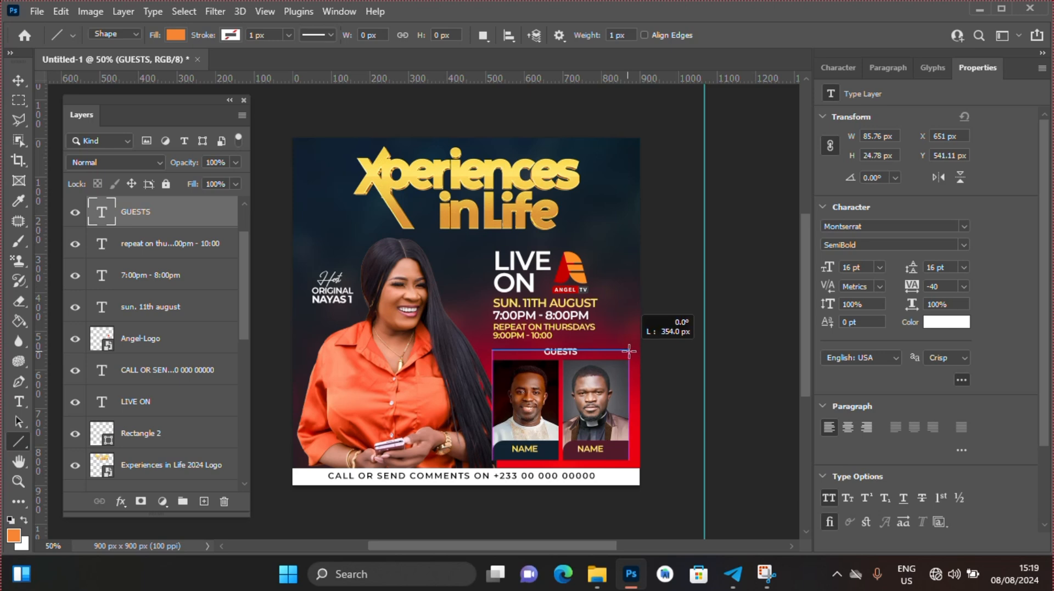
pyautogui.moveTo(629, 350); pyautogui.dragTo(628, 351)
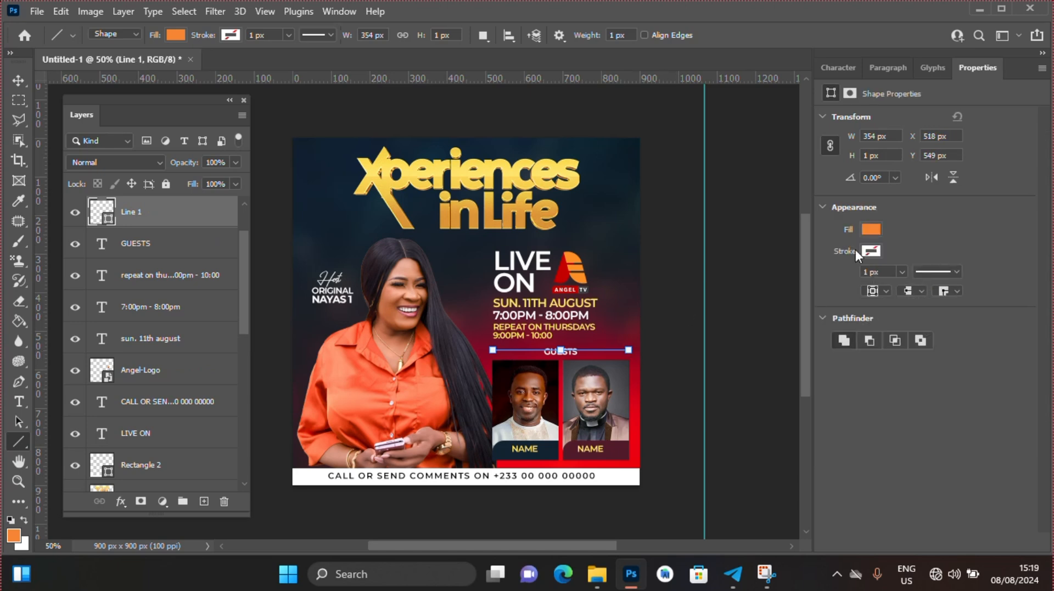
# - Give the line through GUESTS a white fill and a white stroke
pyautogui.click(871, 230)
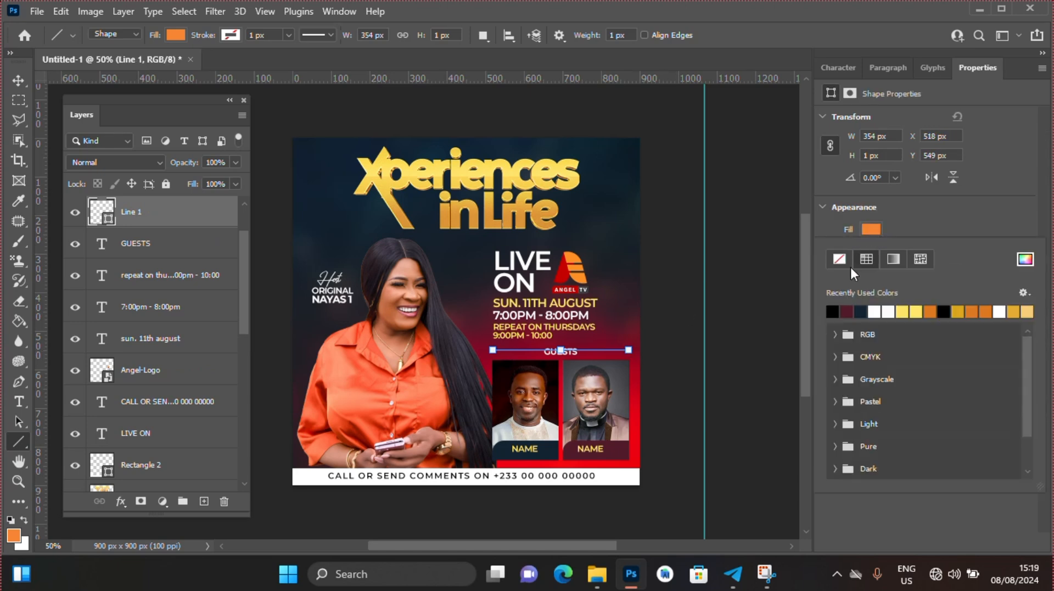
pyautogui.click(874, 311)
pyautogui.click(912, 219)
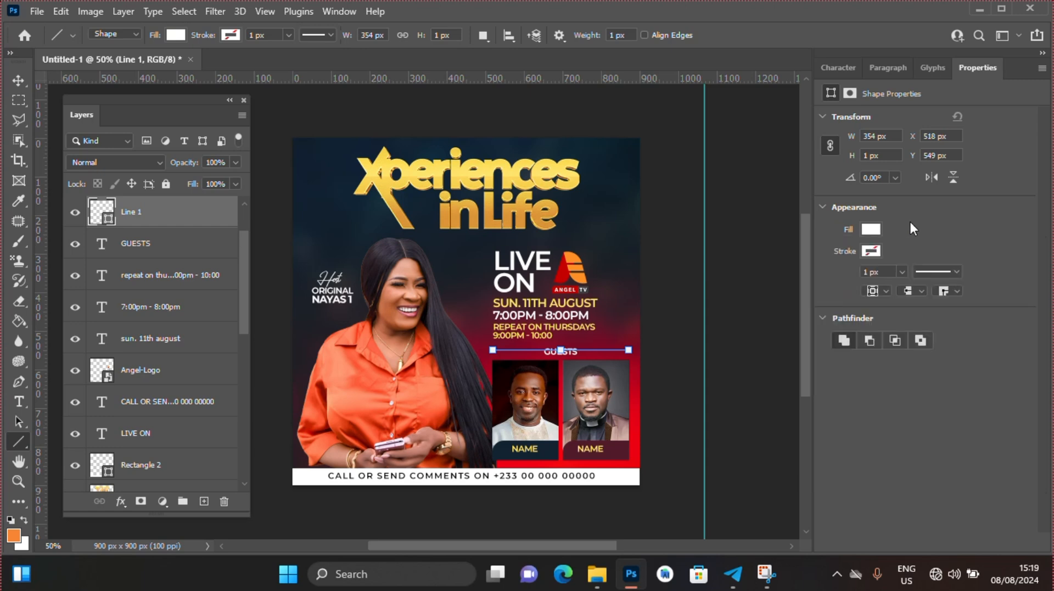
pyautogui.click(870, 252)
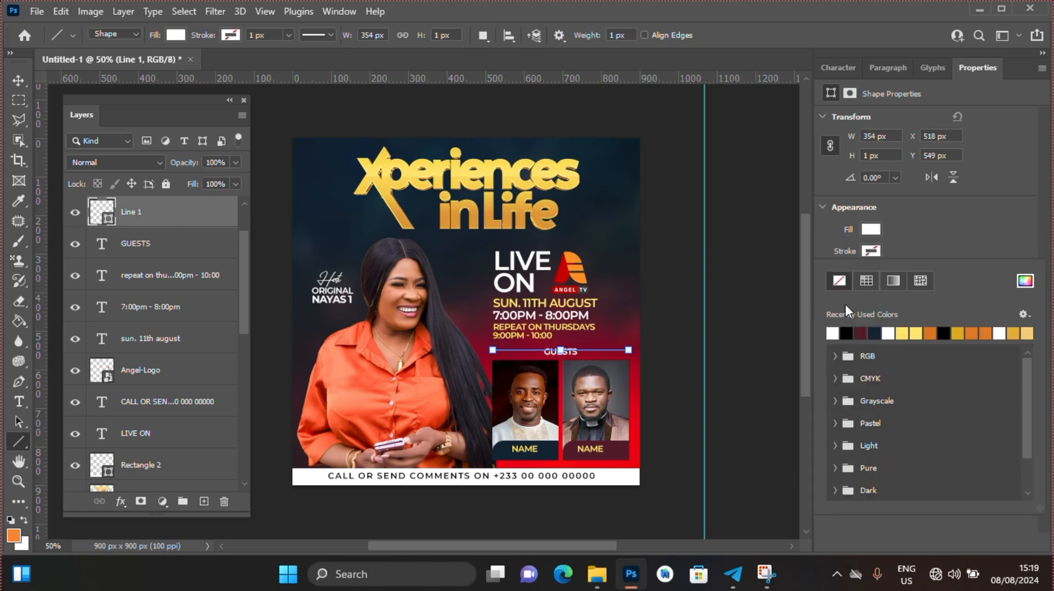
pyautogui.click(833, 332)
pyautogui.click(905, 225)
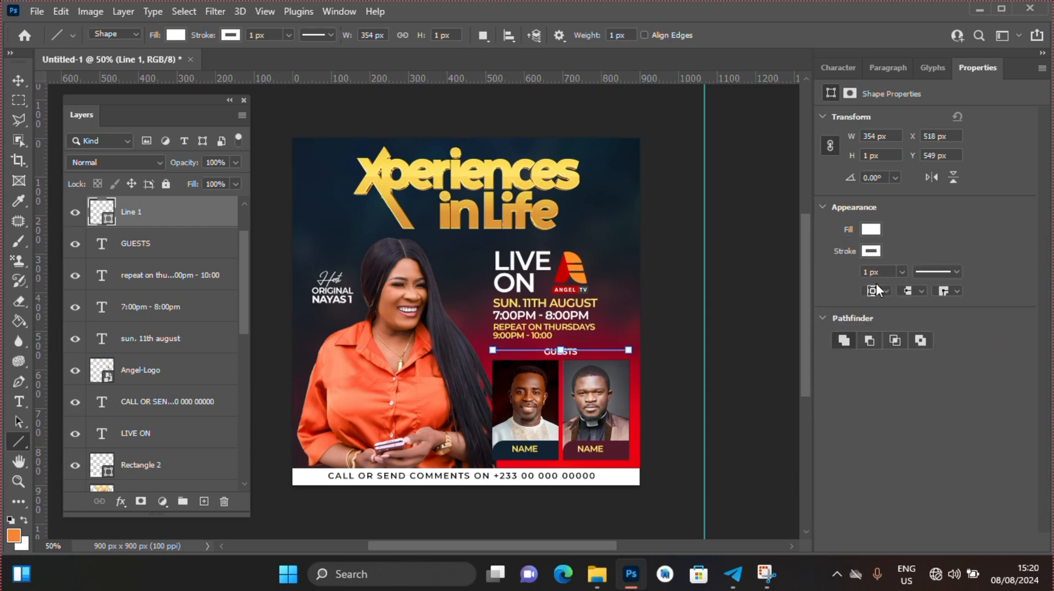
# - Set the line's stroke width to 2 px
pyautogui.press('Up')
pyautogui.press('Return')
pyautogui.press('v')
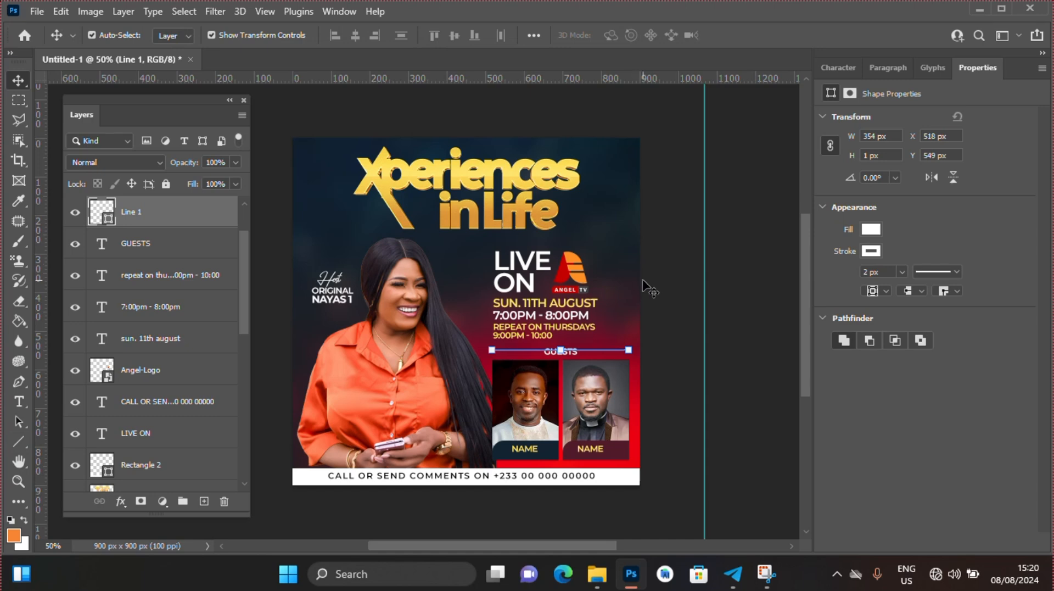
pyautogui.click(666, 305)
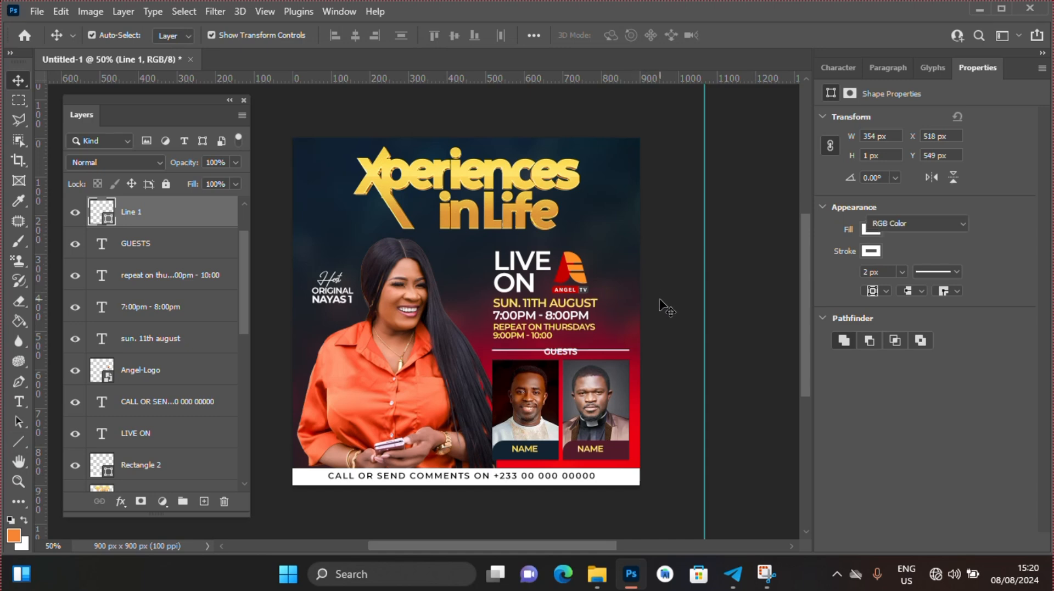
# - Set the line's stroke width to 1 px and nudge the line down by 4 px, to Y 553 px
pyautogui.click(584, 350)
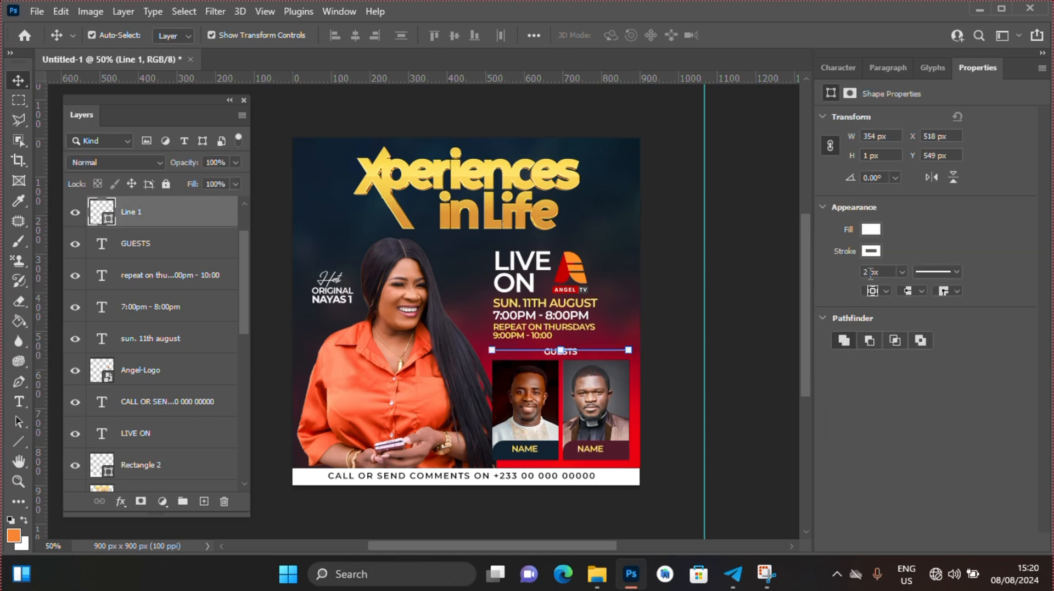
pyautogui.scroll(-1, 870, 273)
pyautogui.press('Return')
pyautogui.press('Down')
pyautogui.press('Down')
pyautogui.press('Down')
pyautogui.press('Down')
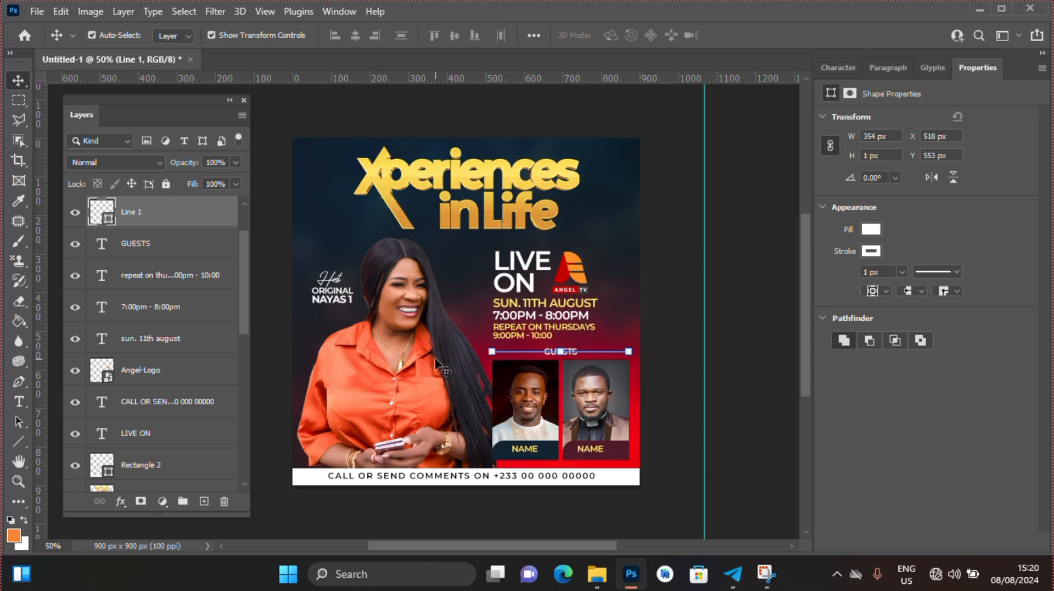
pyautogui.click(679, 351)
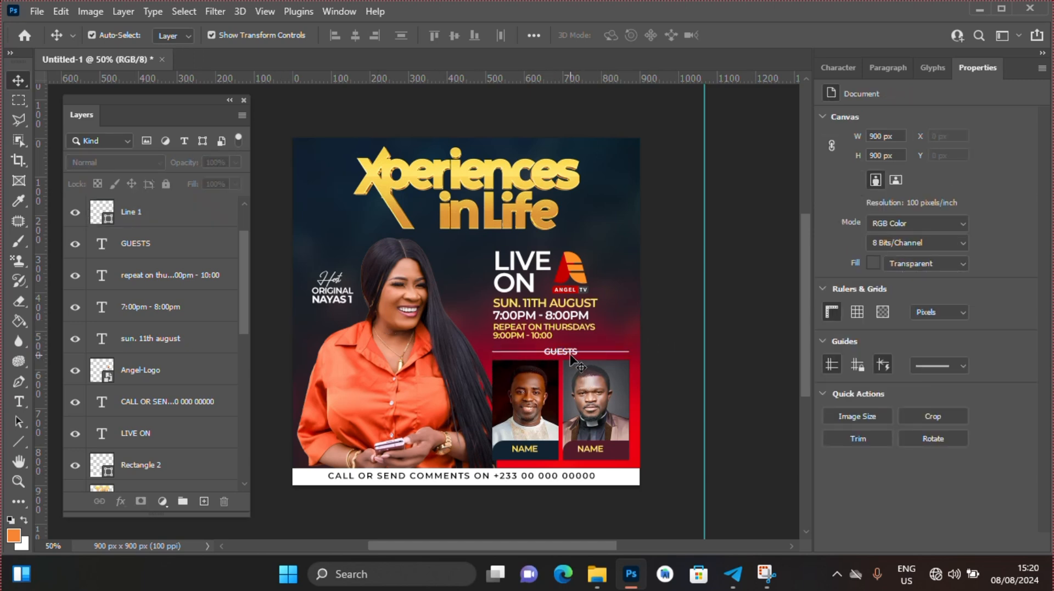
# - Rasterize the line layer that runs through the GUESTS label
pyautogui.click(172, 220)
pyautogui.rightClick(171, 220)
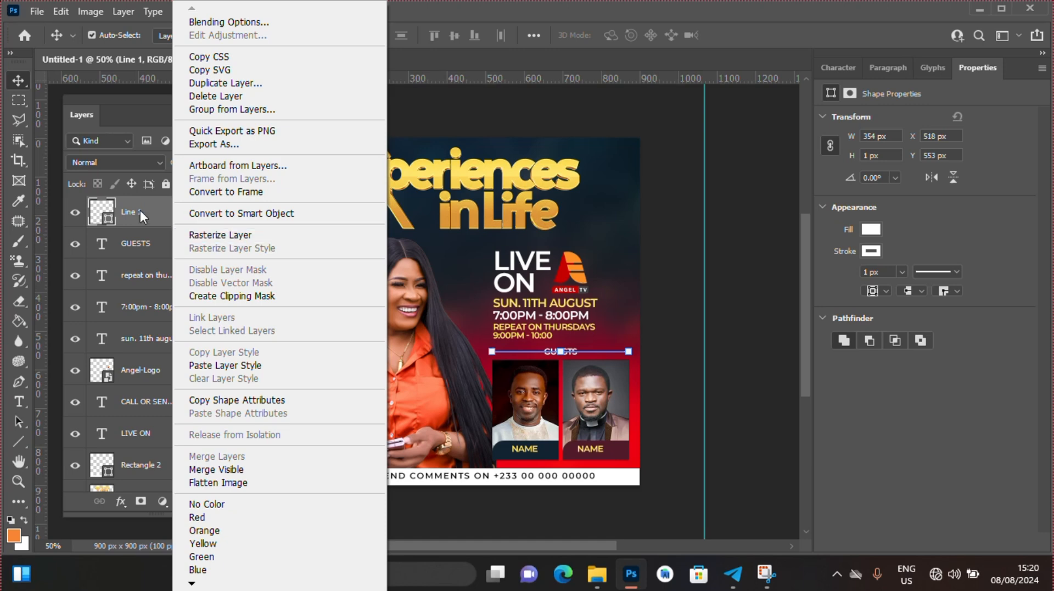
pyautogui.click(221, 235)
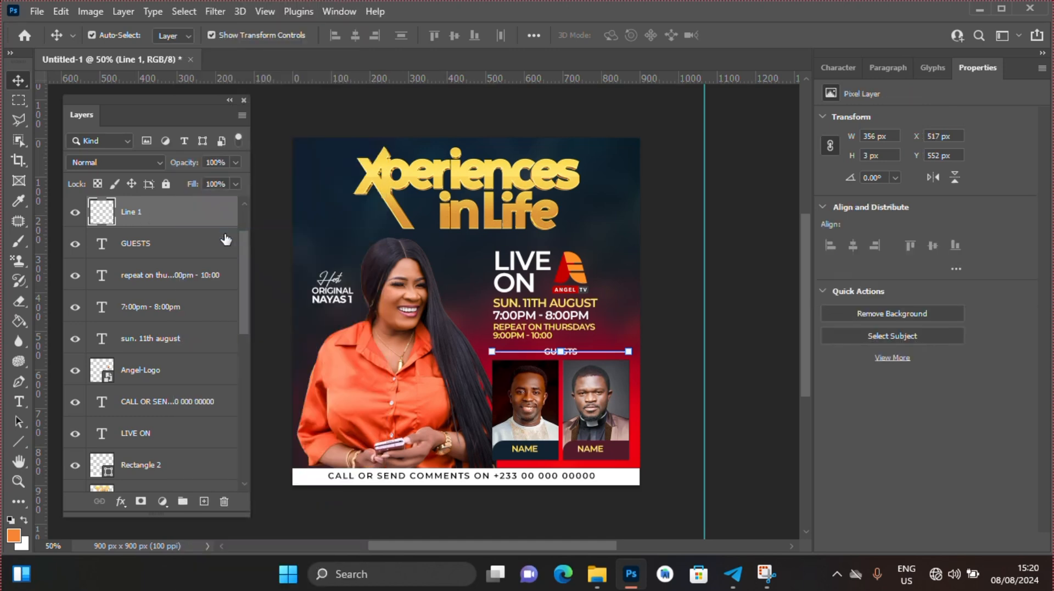
# - Delete the part of the line behind the GUESTS text using a rectangular selection about 104 by 34 px, leaving nothing selected
pyautogui.click(19, 103)
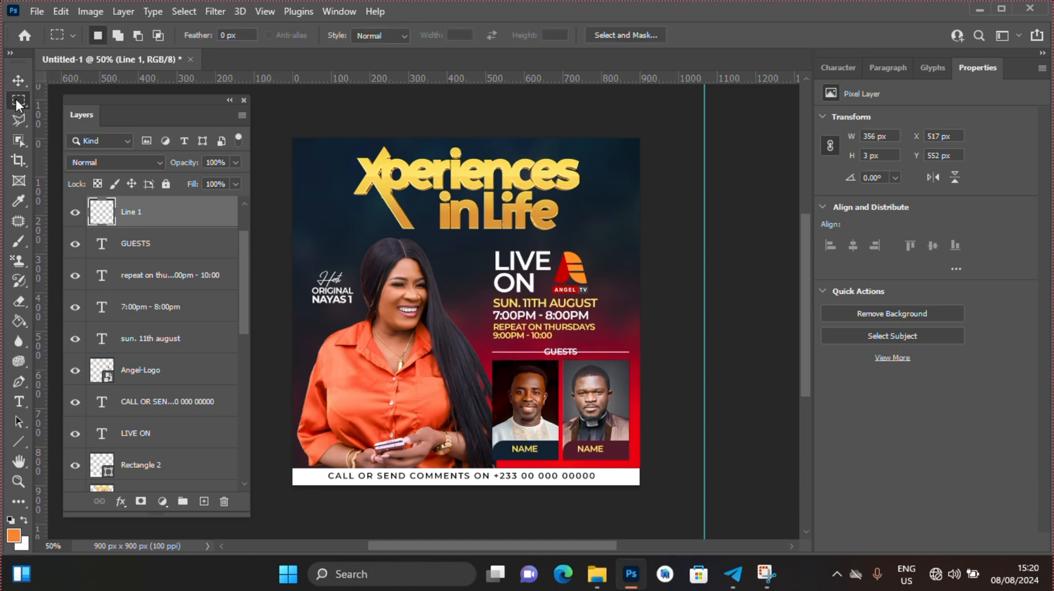
pyautogui.rightClick(19, 104)
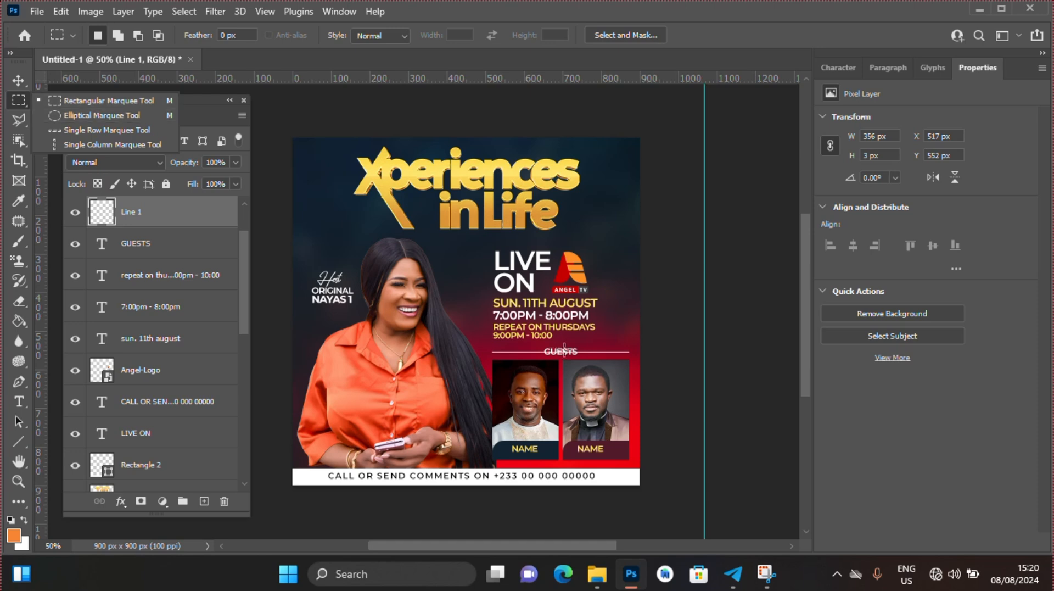
pyautogui.moveTo(542, 347); pyautogui.dragTo(581, 362)
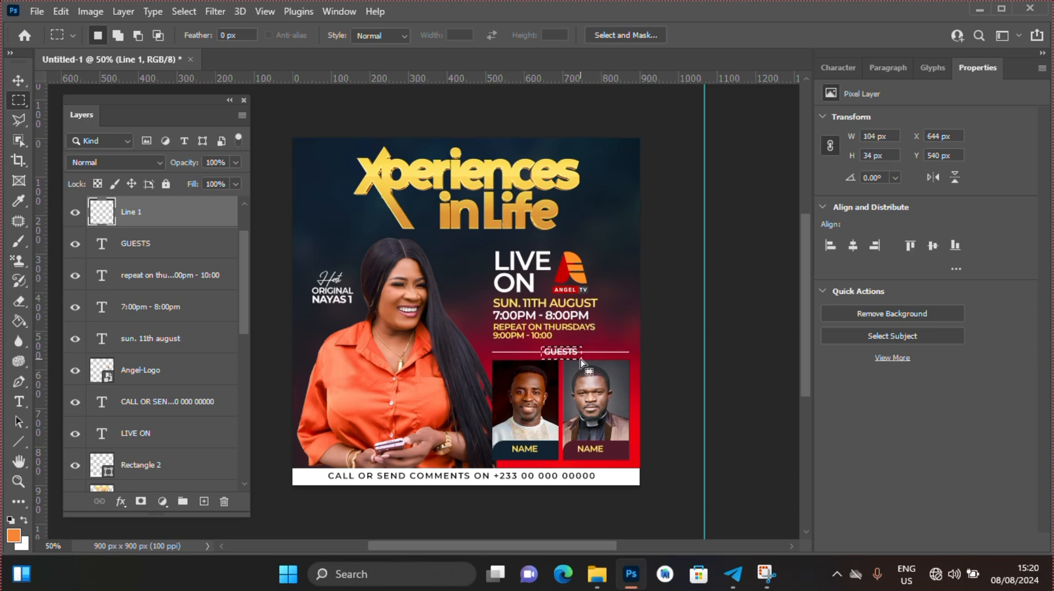
pyautogui.hotkey('ctrl', 'd')
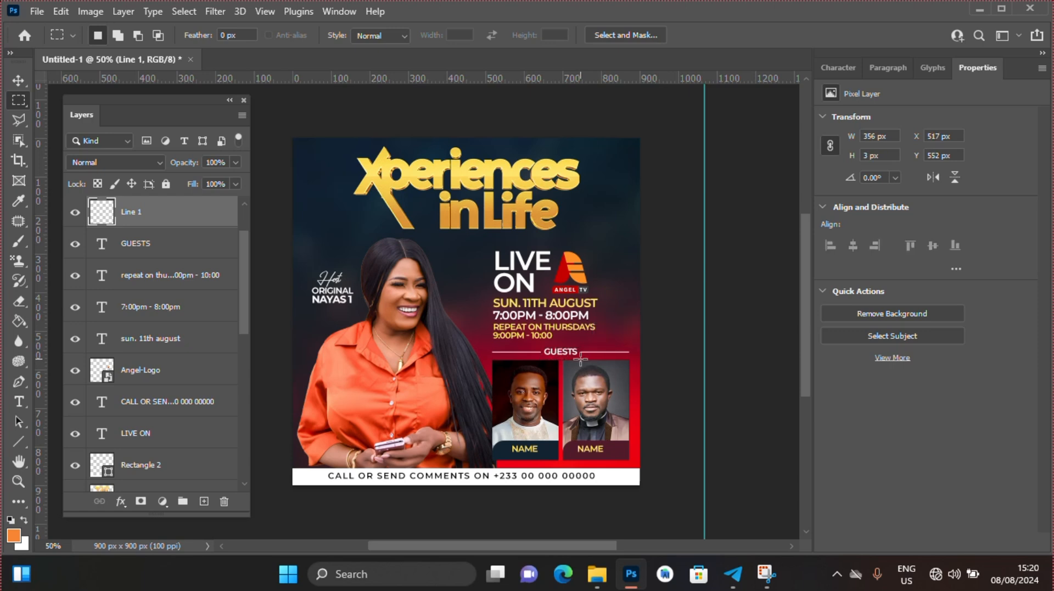
pyautogui.press('v')
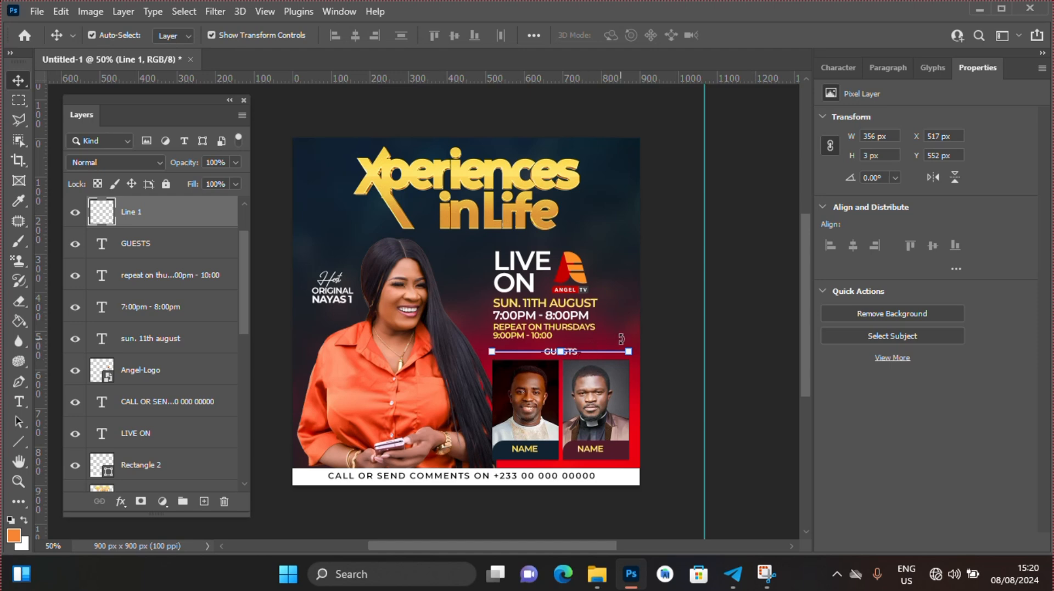
pyautogui.click(683, 357)
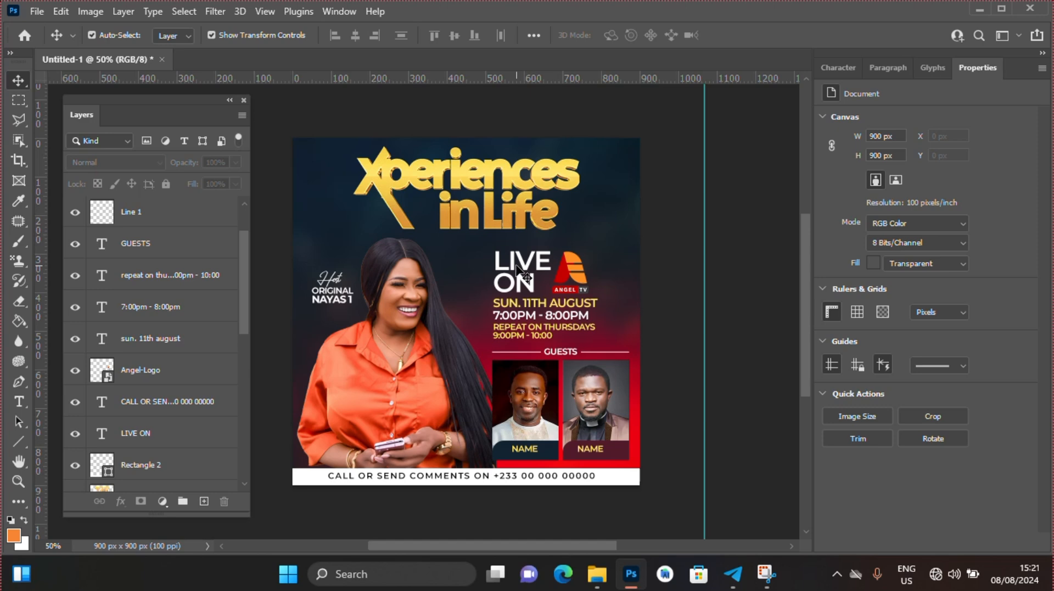
pyautogui.click(445, 29)
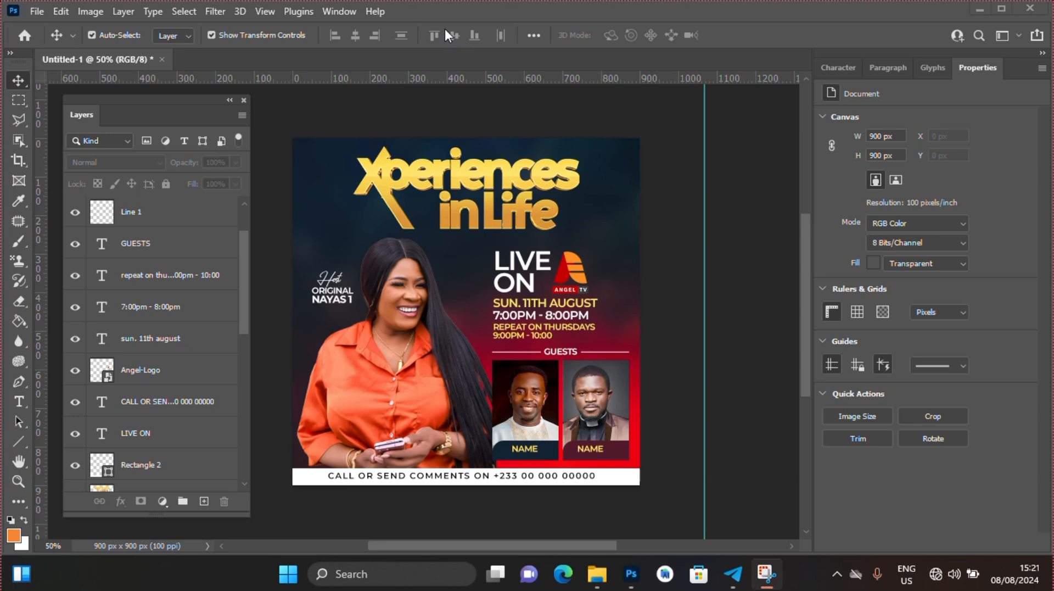